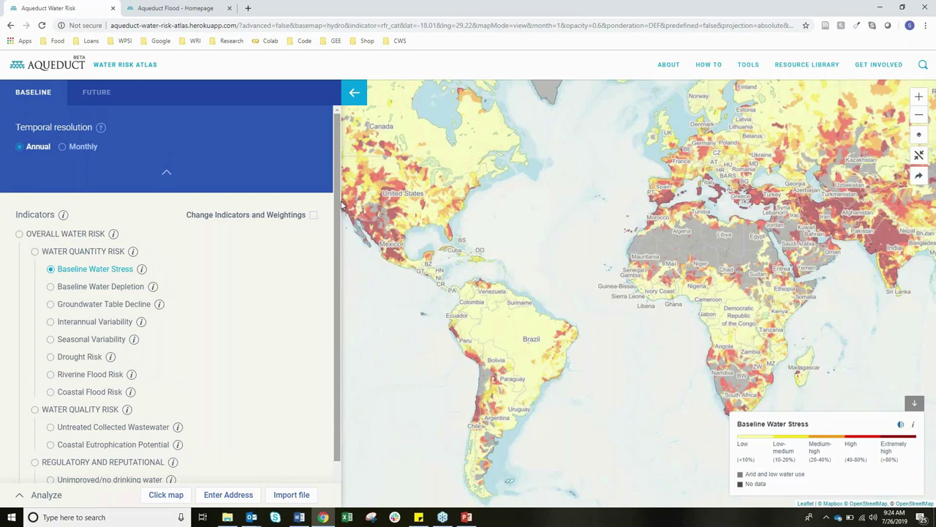
Show the Coastal Eutrophication Potential layer on the world map
left_click_drag(338, 206, 338, 245)
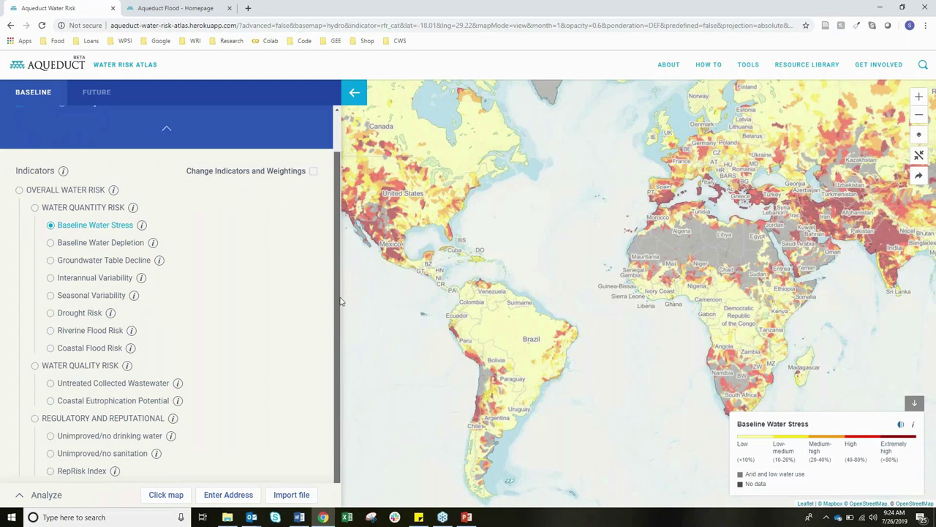
scroll(339, 208, "up", 1)
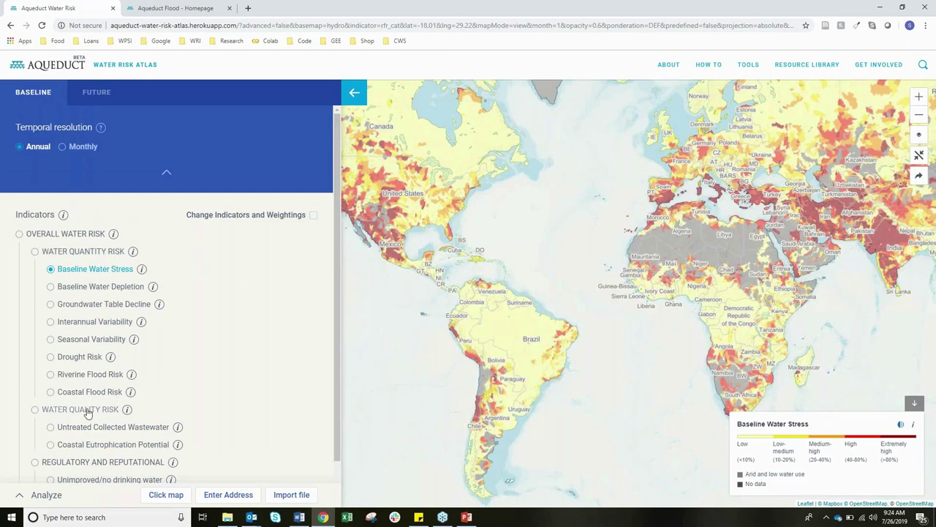
left_click(95, 445)
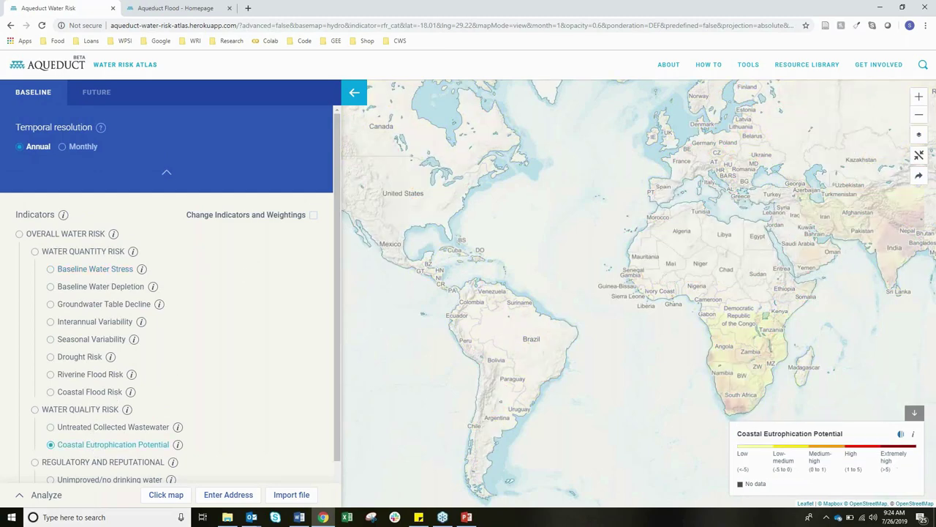
View the Unimproved/no sanitation layer, then switch back to Overall Water Risk
scroll(282, 436, "down", 2)
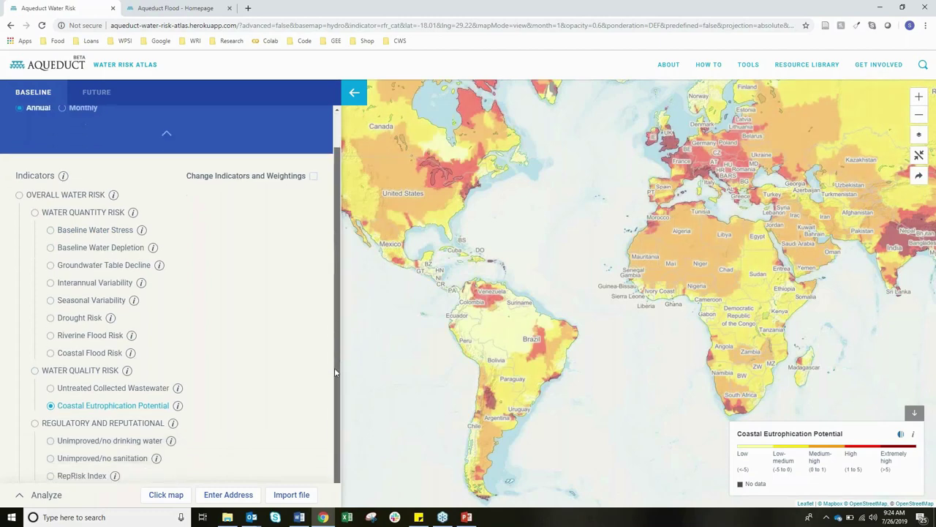
left_click(138, 457)
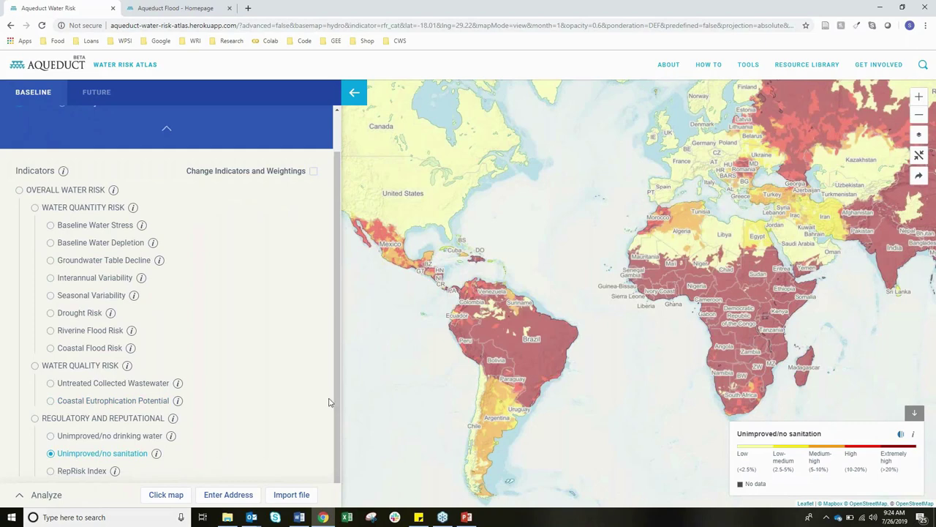
left_click_drag(335, 399, 345, 330)
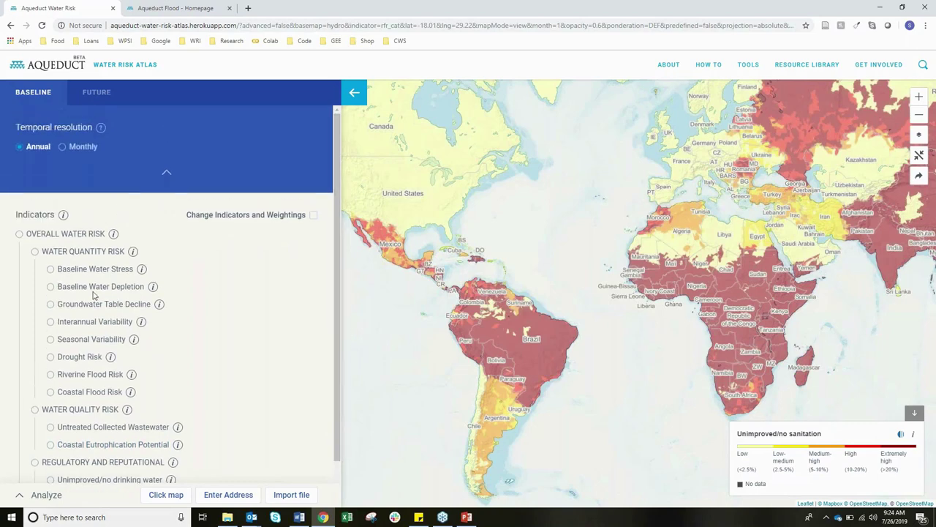
left_click(62, 235)
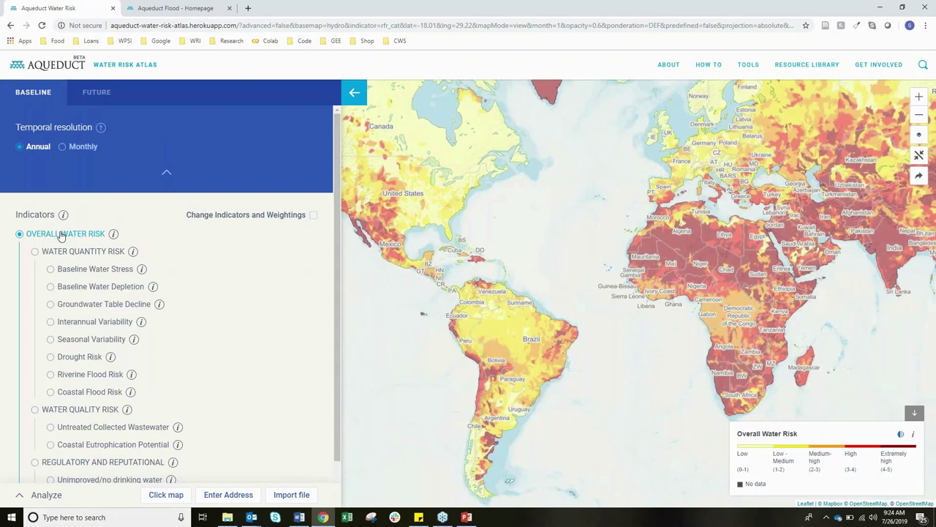
left_click(313, 217)
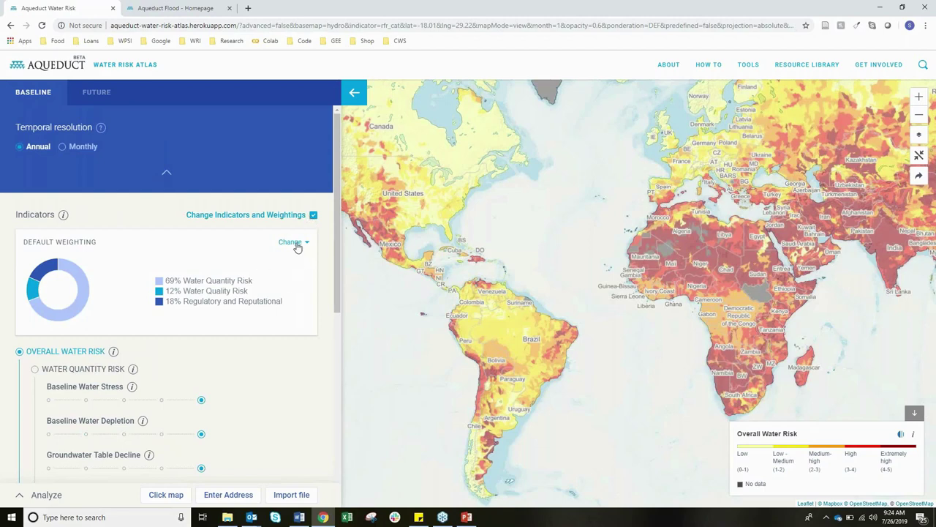
left_click(296, 244)
left_click(298, 247)
left_click(315, 218)
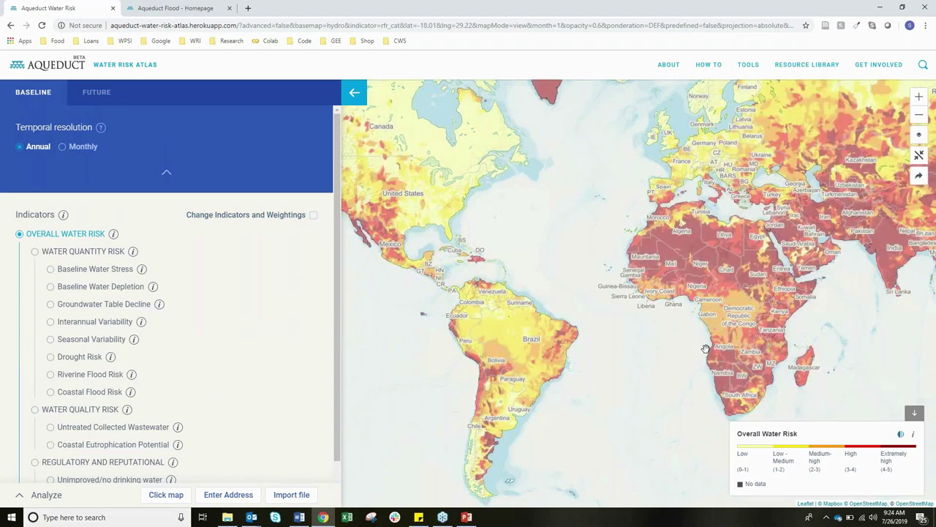
Pan from the world view to Africa and zoom in on Mozambique, Zimbabwe and Madagascar
left_click_drag(701, 349, 588, 324)
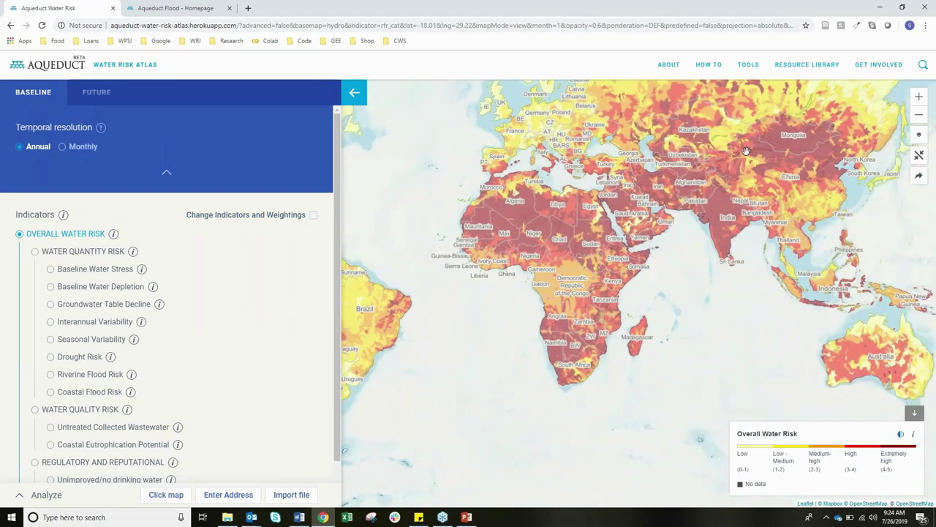
scroll(669, 256, "up", 5)
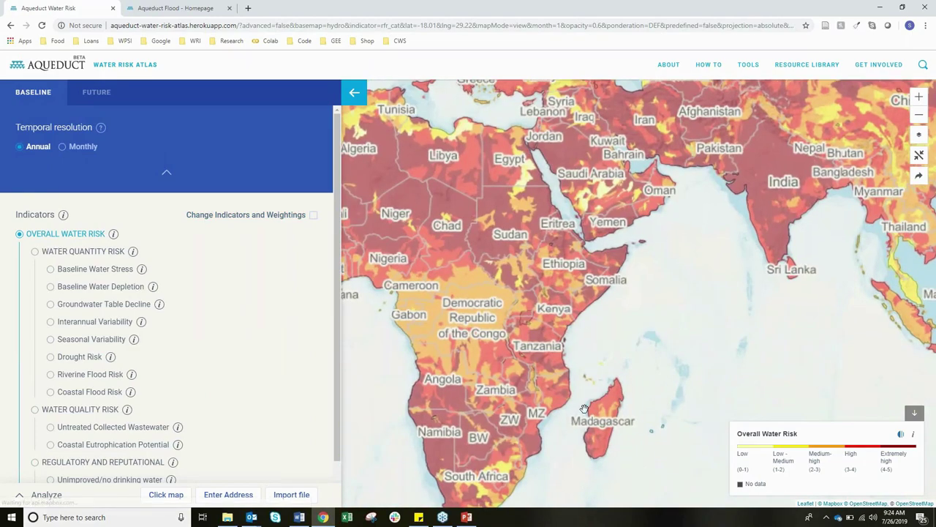
key("Down")
key("Down")
key("Down")
key("Down")
key("Down")
key("Down")
key("Down")
key("Down")
key("Down")
key("Down")
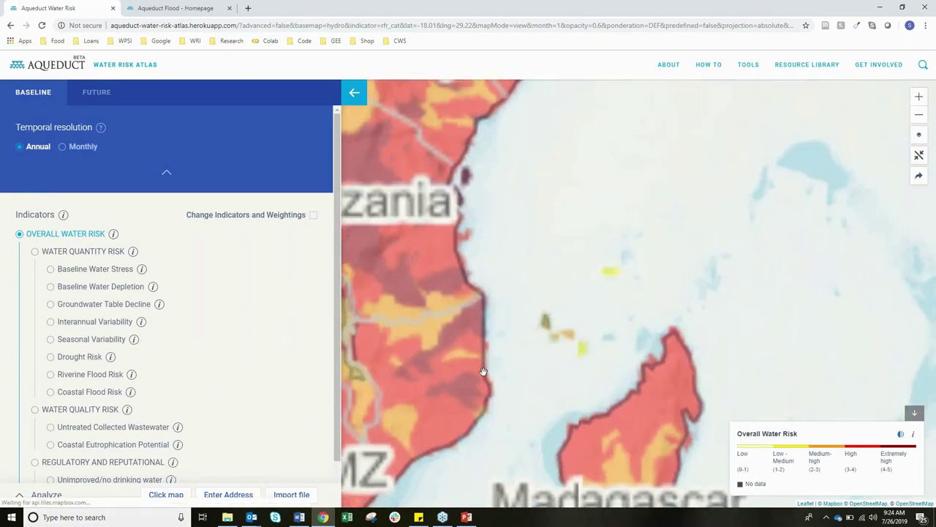
left_click_drag(487, 384, 561, 297)
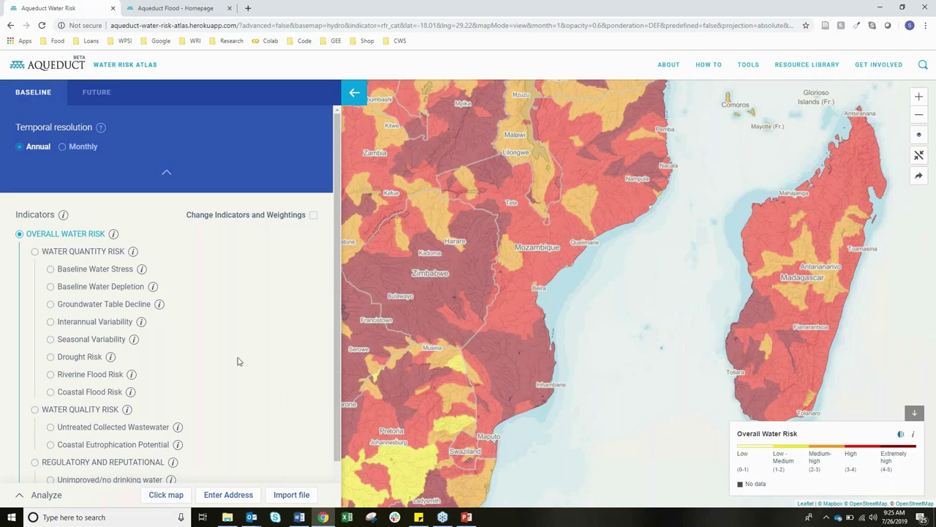
Map Interannual Variability and read the indicator's description
left_click(117, 322)
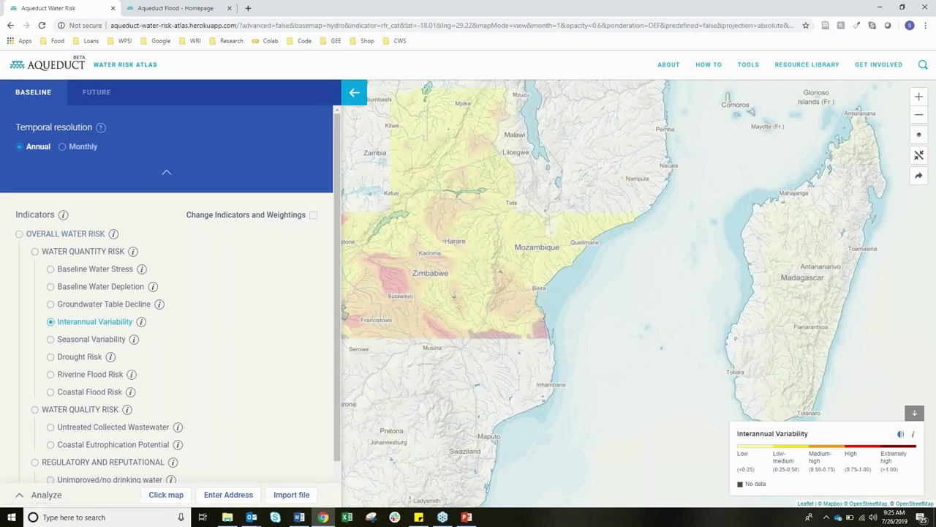
left_click(141, 322)
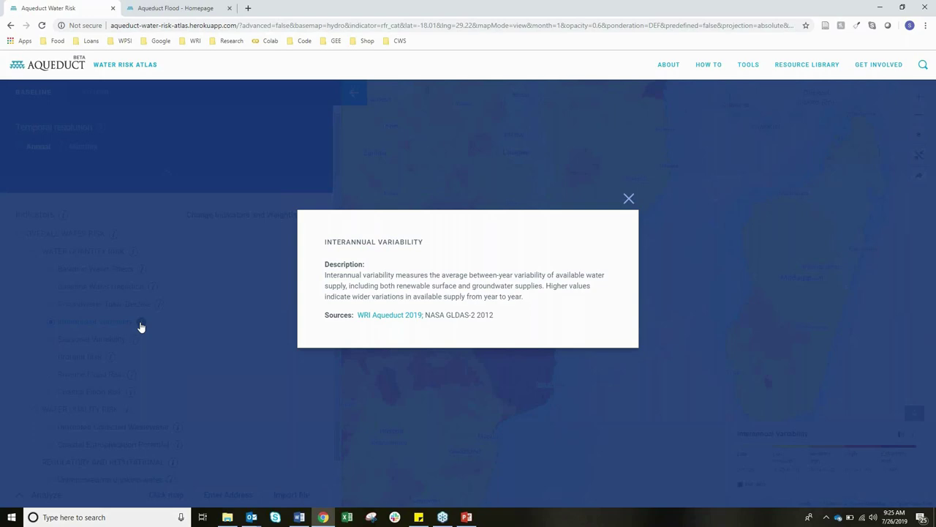
left_click(629, 199)
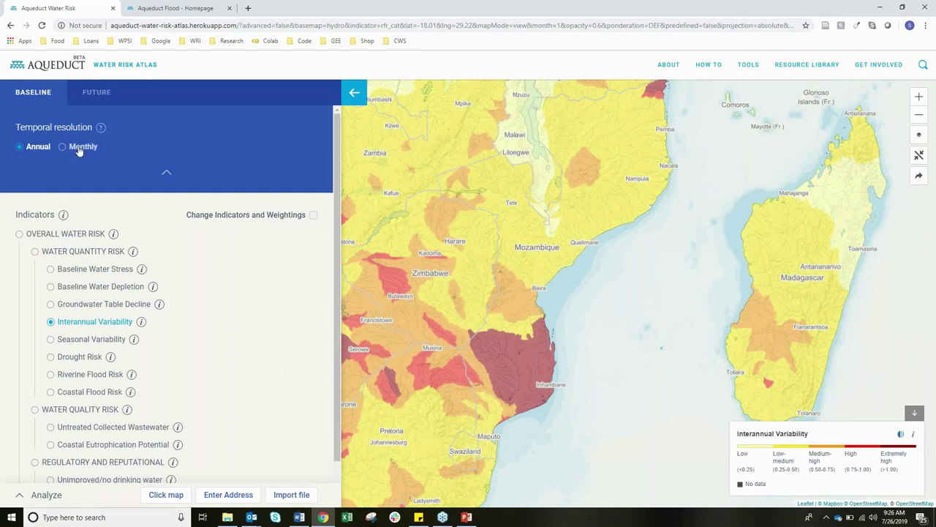
View monthly Interannual Variability for January and March, then revert to annual data
left_click(79, 149)
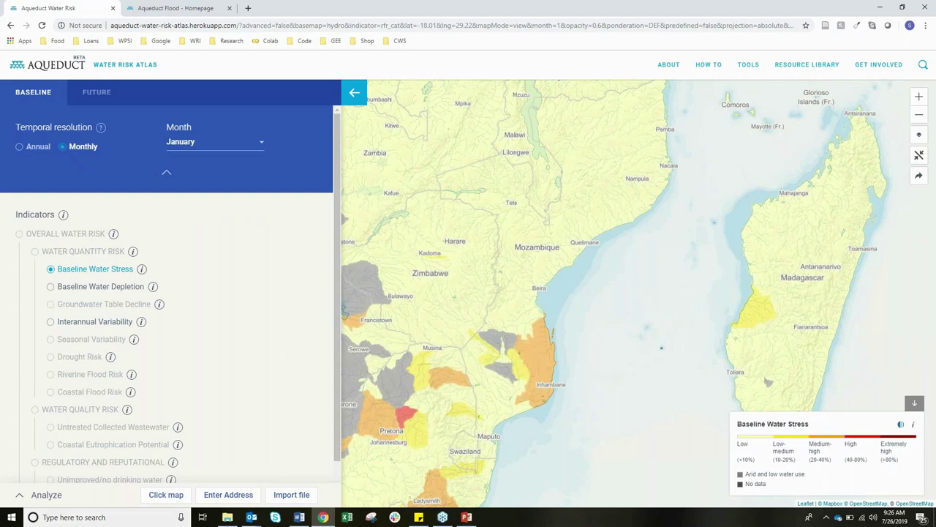
left_click(70, 324)
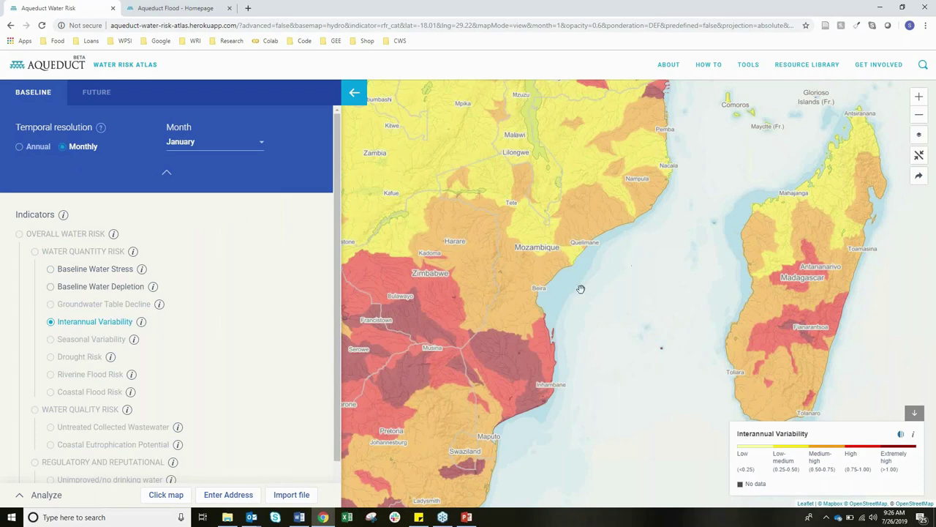
left_click(257, 146)
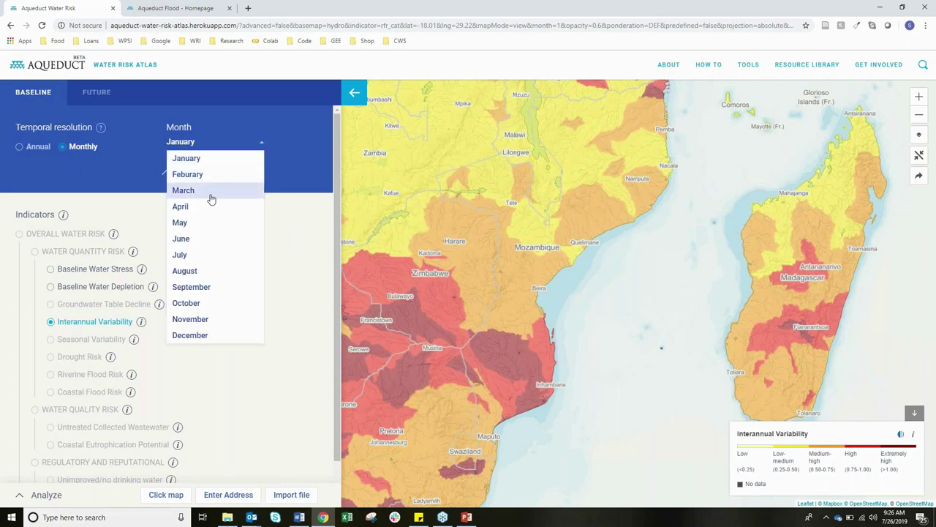
left_click(208, 192)
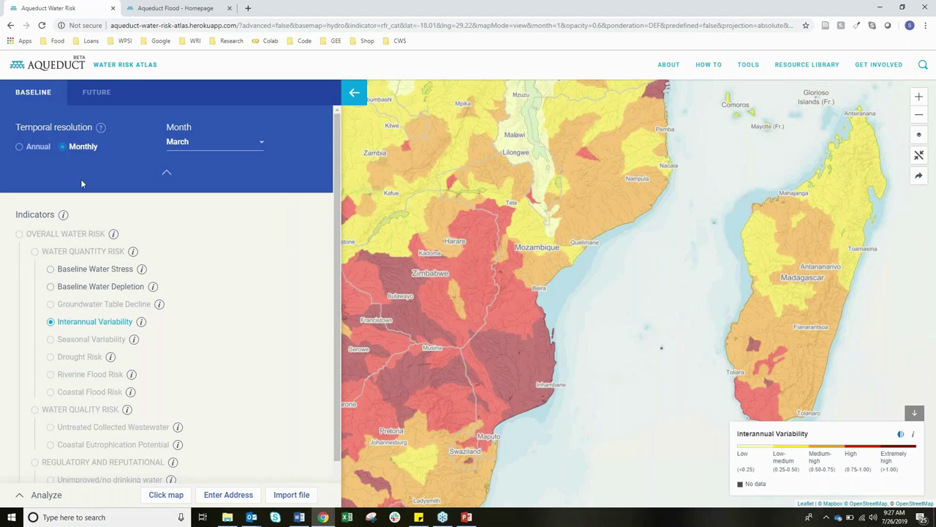
left_click(35, 148)
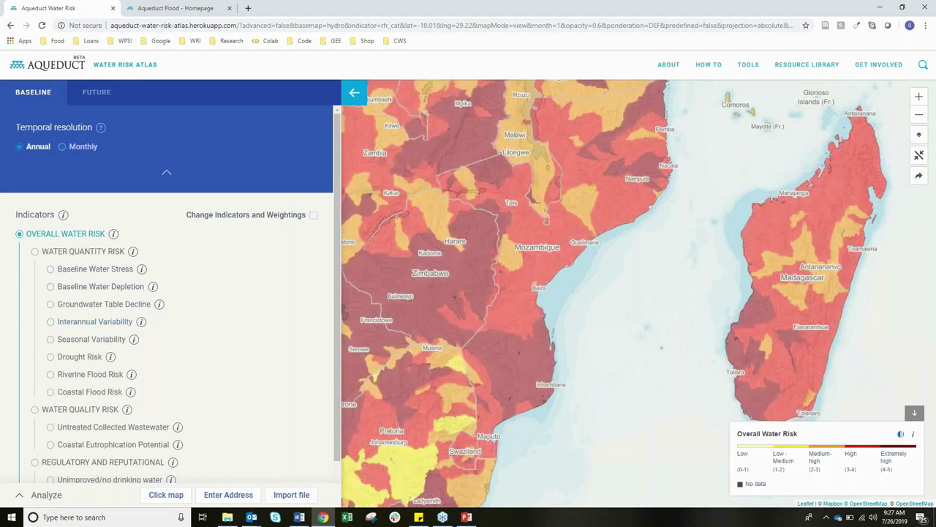
Map Riverine Flood Risk and read the indicator's description
left_click(87, 381)
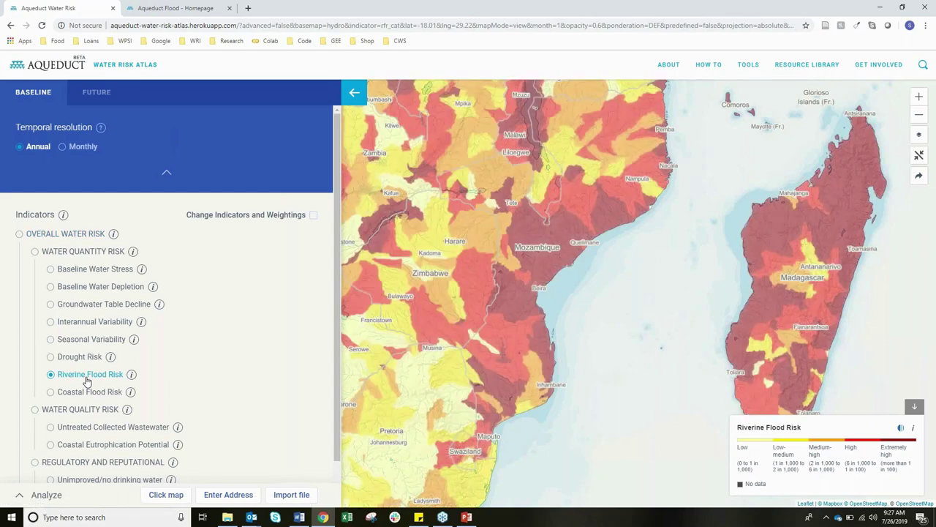
left_click(131, 375)
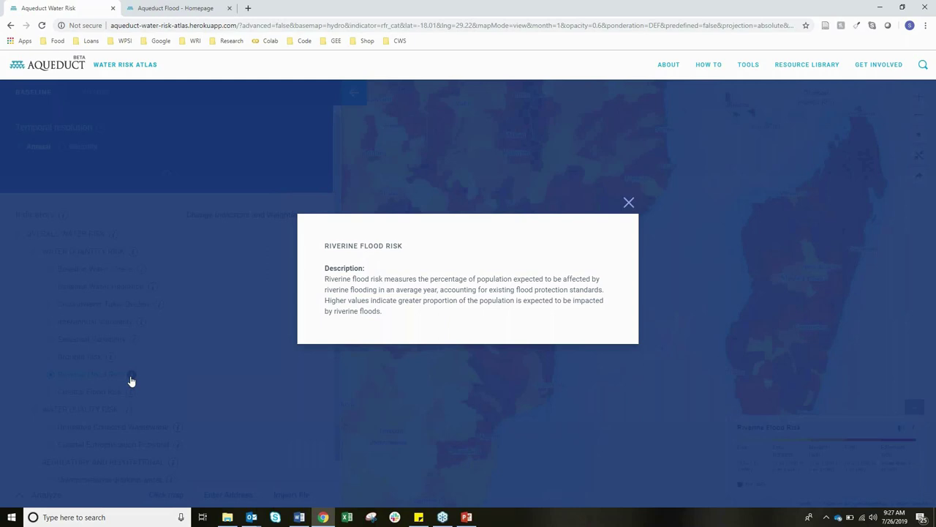
left_click(628, 203)
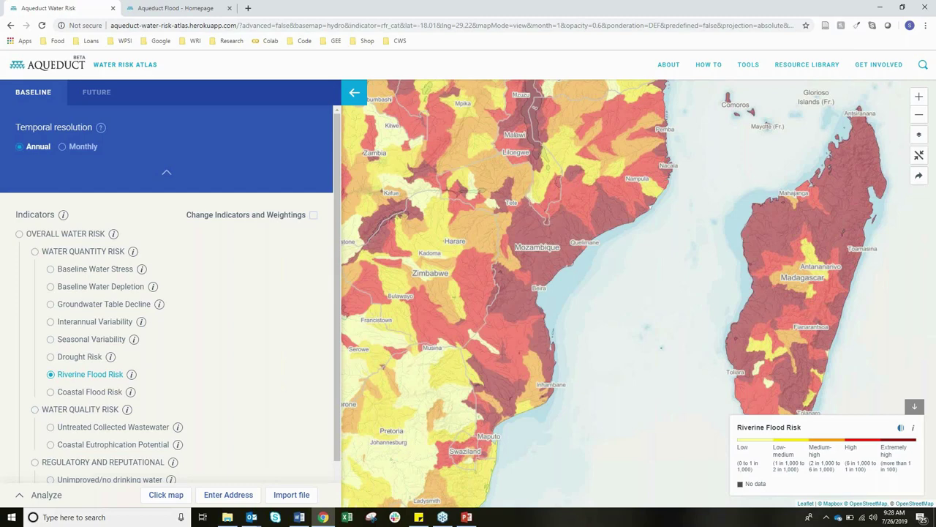
Go to the Aqueduct Flood site and show Mozambique's Hazard view
left_click(178, 8)
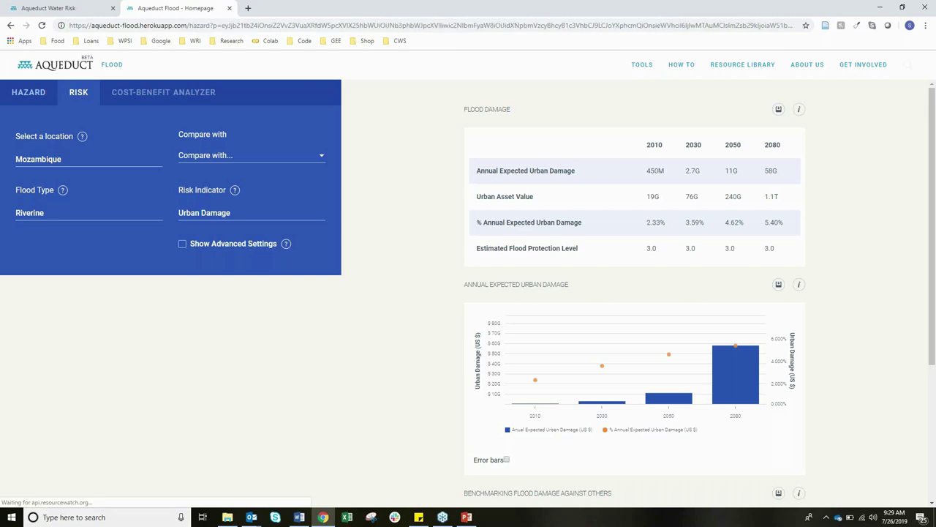
left_click(45, 93)
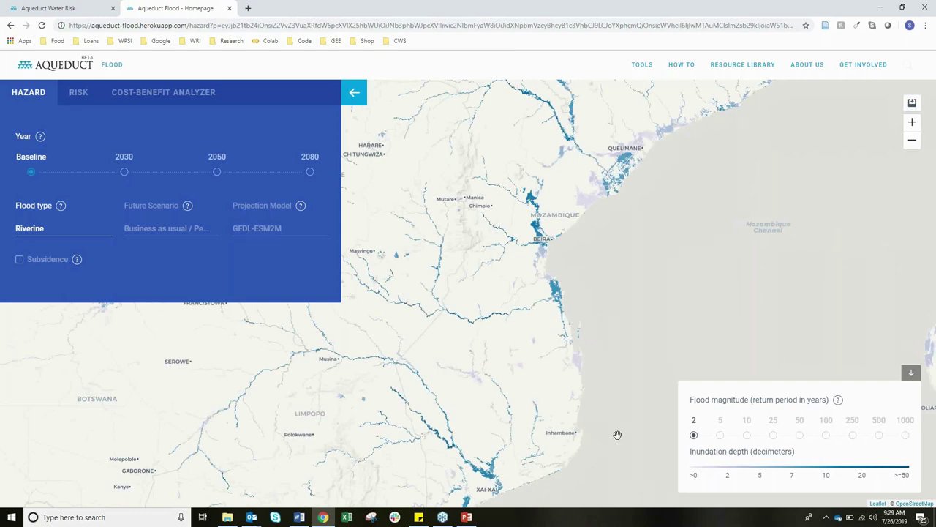
Set the hazard map to Coastal flood type at the 2-year flood magnitude
left_click(773, 437)
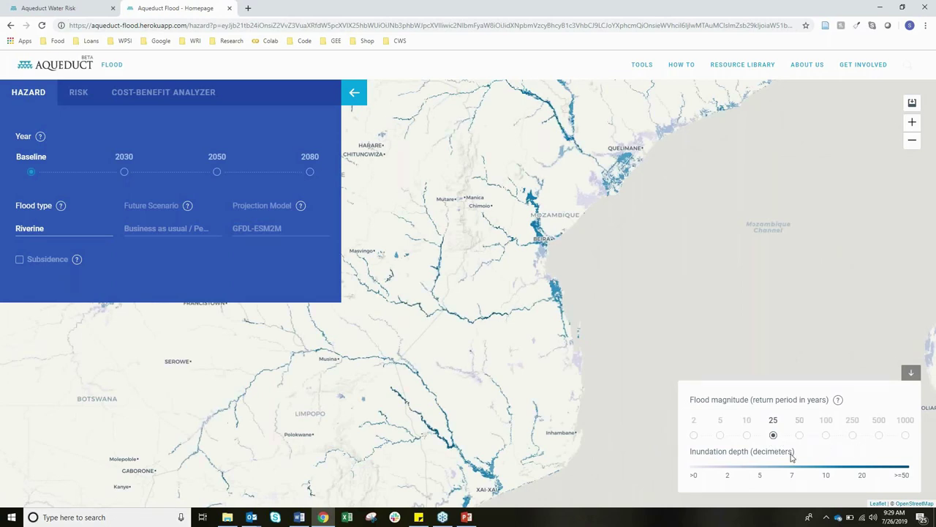
left_click(695, 436)
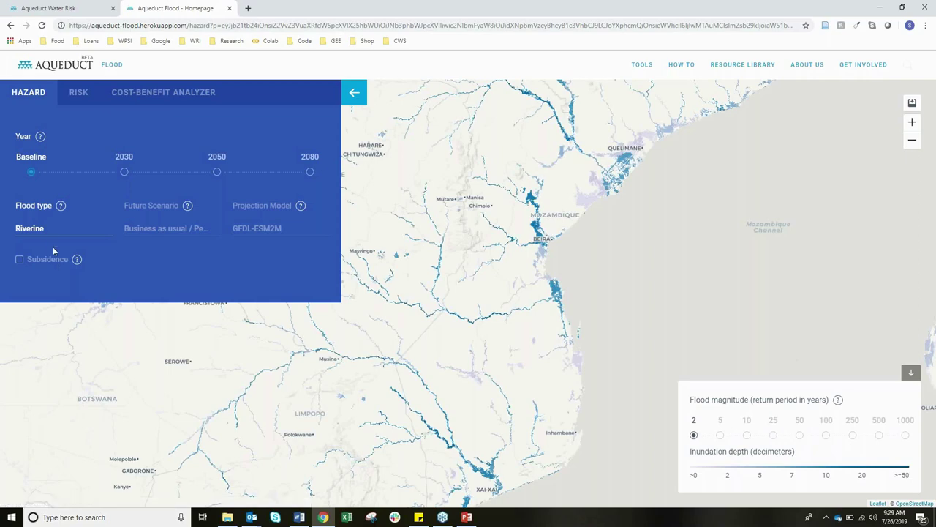
left_click(44, 232)
left_click(35, 245)
left_click(217, 171)
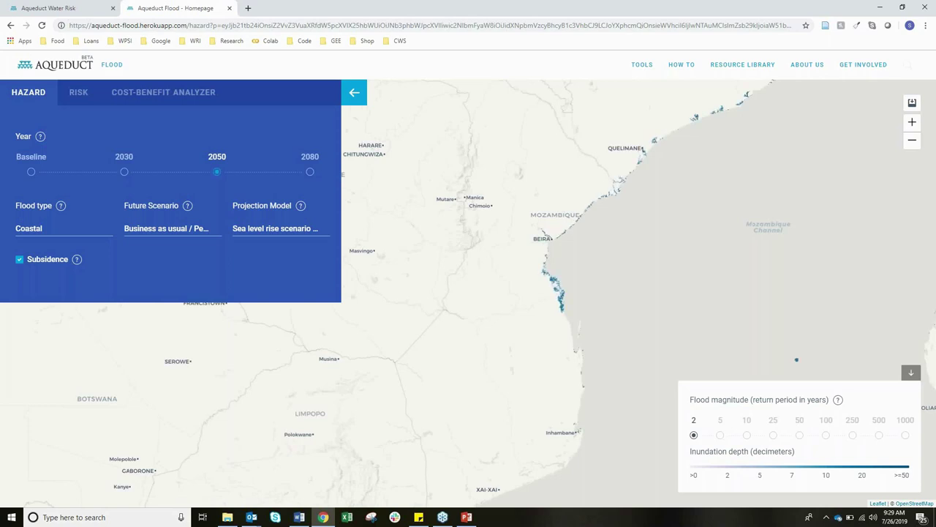
Switch to the Risk tab showing Mozambique's riverine Urban Damage table and chart
left_click(76, 92)
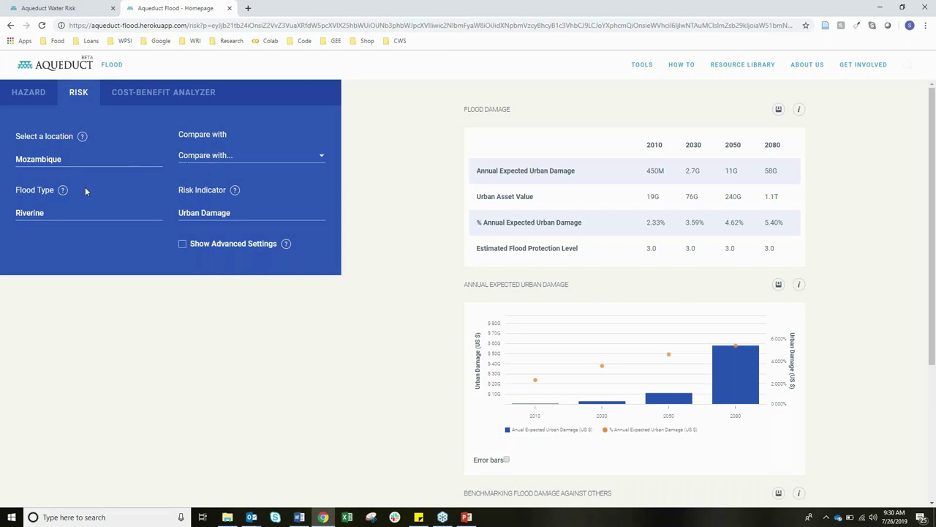
left_click(63, 218)
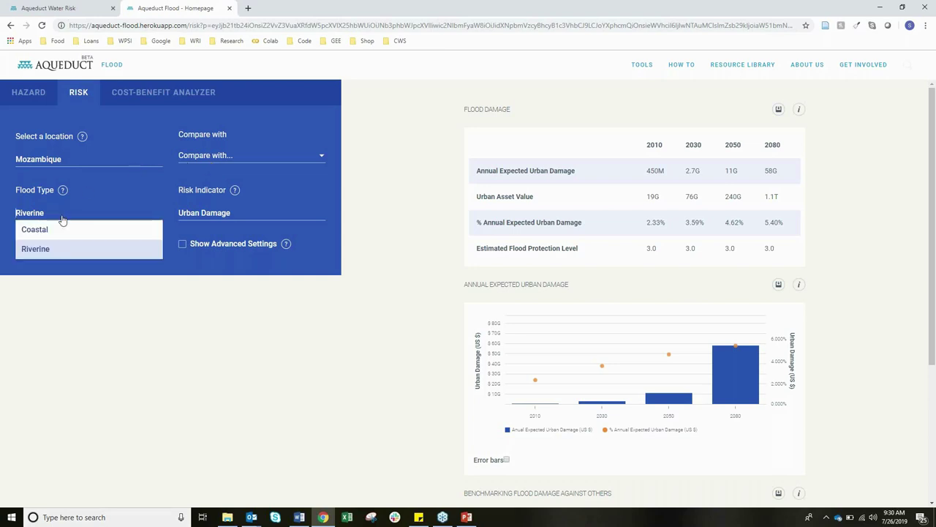
left_click(63, 219)
left_click(217, 220)
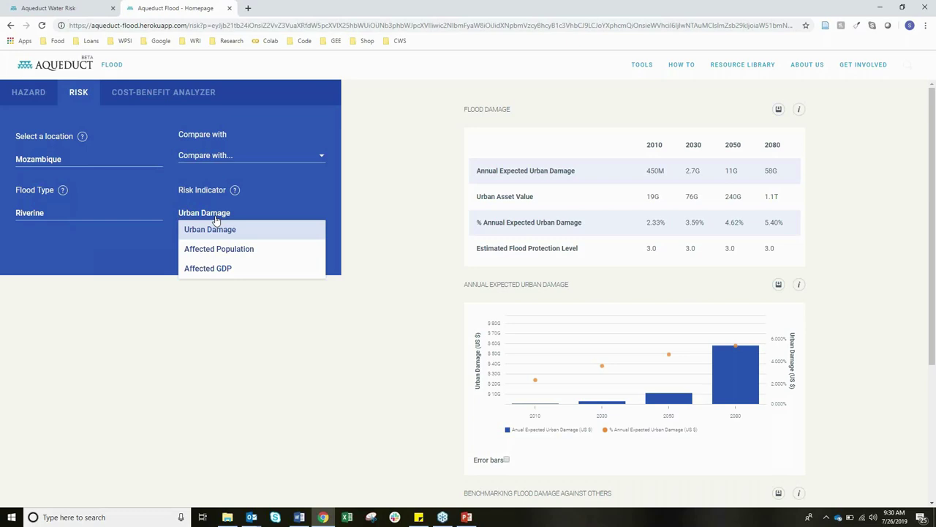
left_click(436, 221)
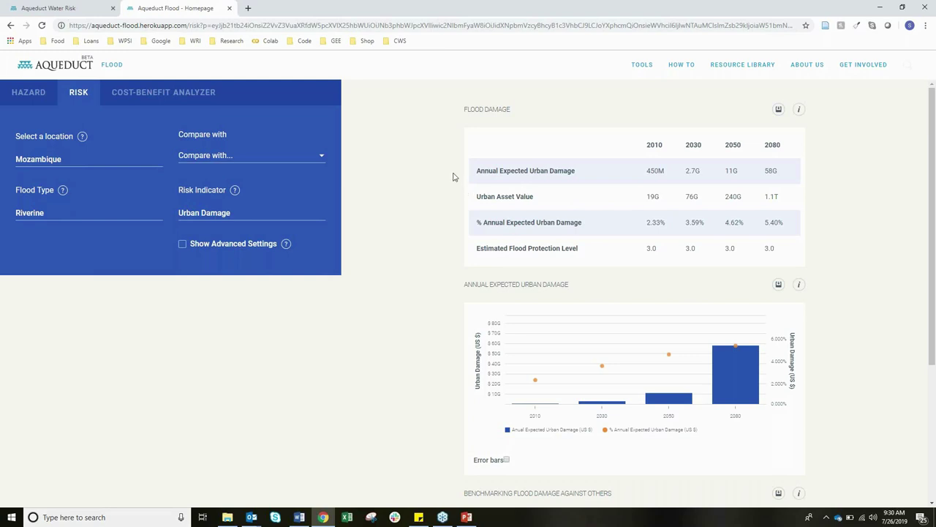
Highlight the Flood Damage table row labels, then open the Cost-Benefit Analyzer
left_click_drag(476, 171, 578, 179)
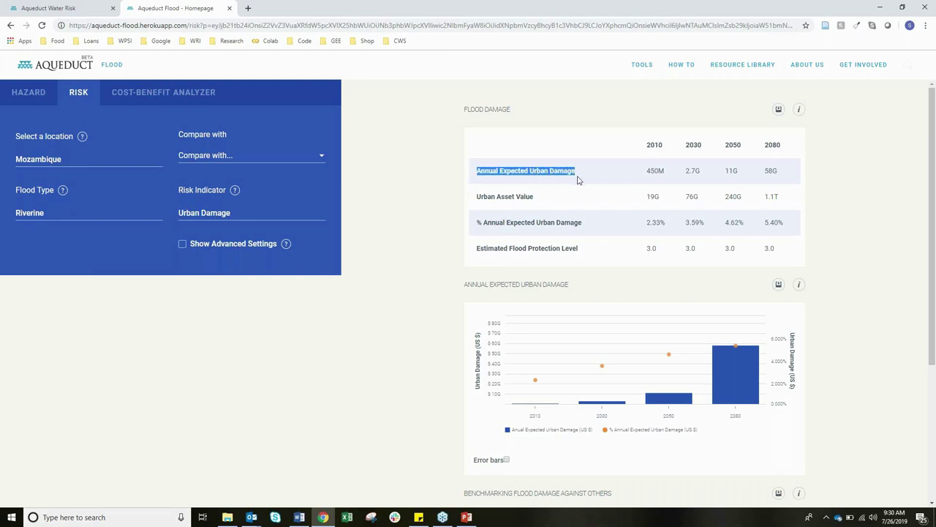
left_click(578, 180)
left_click_drag(476, 199, 548, 197)
left_click(539, 202)
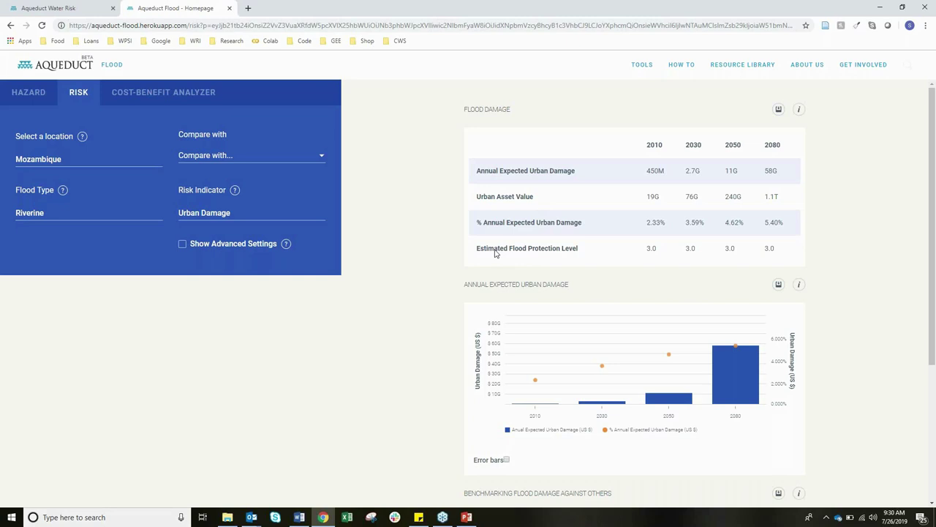
left_click_drag(495, 251, 561, 249)
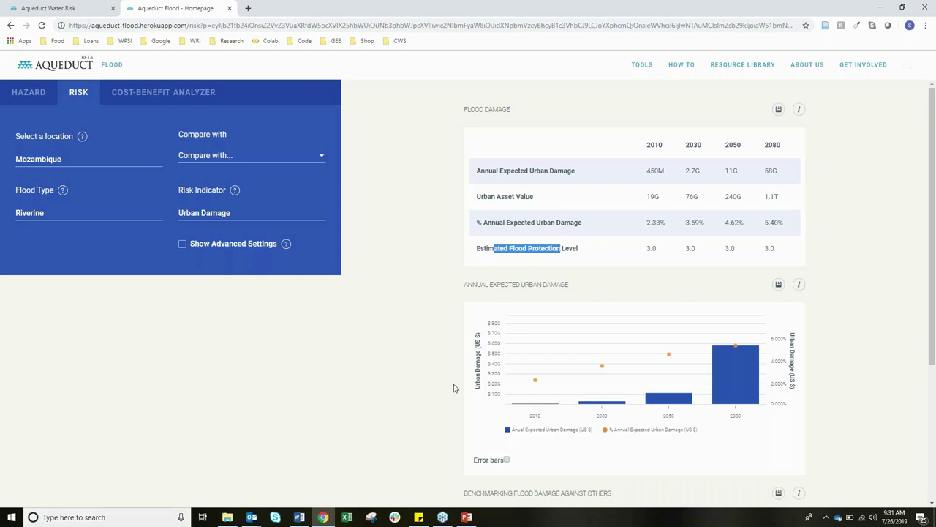
left_click(156, 96)
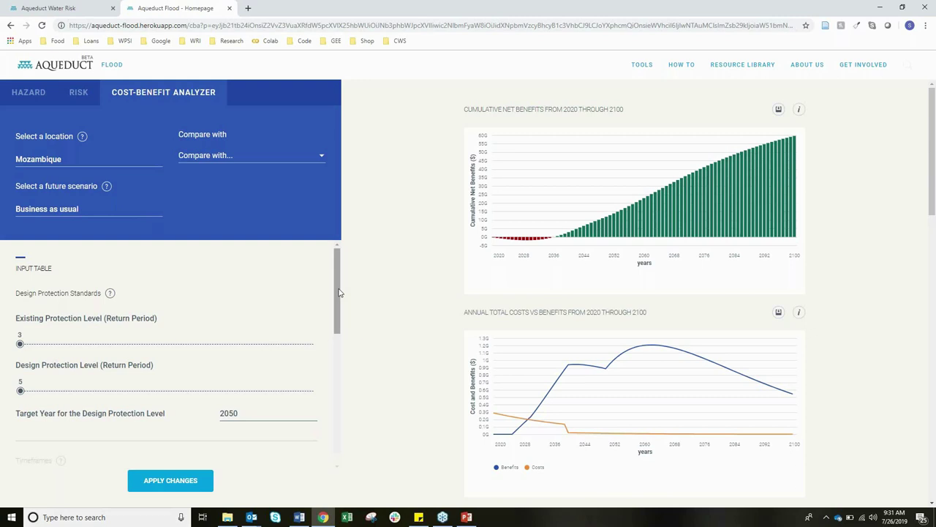
Move the Design Protection Level slider from 5 to 50 years and recalculate the results
scroll(338, 293, "down", 1)
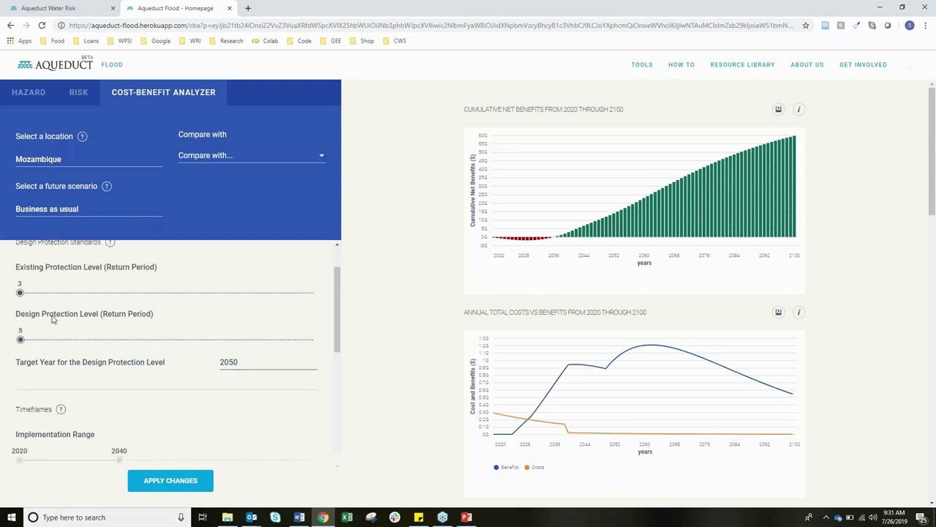
left_click_drag(24, 339, 34, 339)
left_click_drag(342, 323, 352, 459)
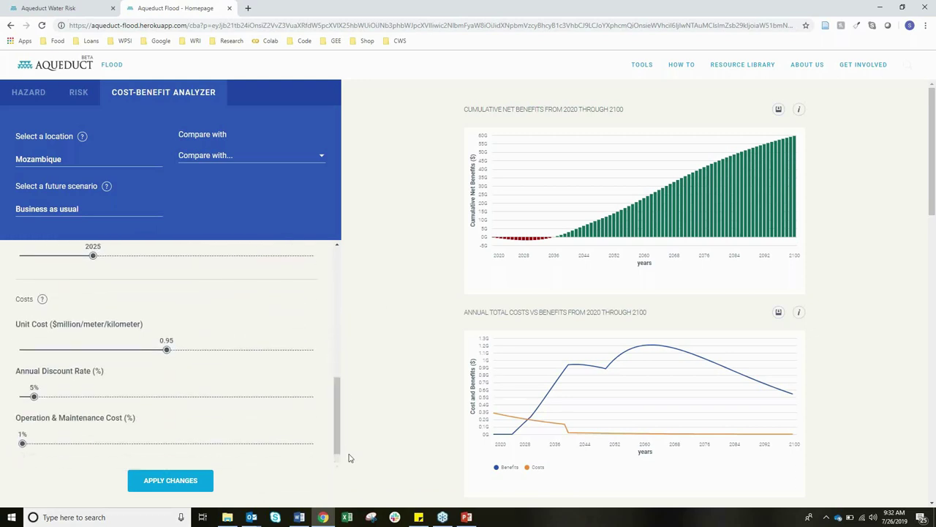
left_click(195, 485)
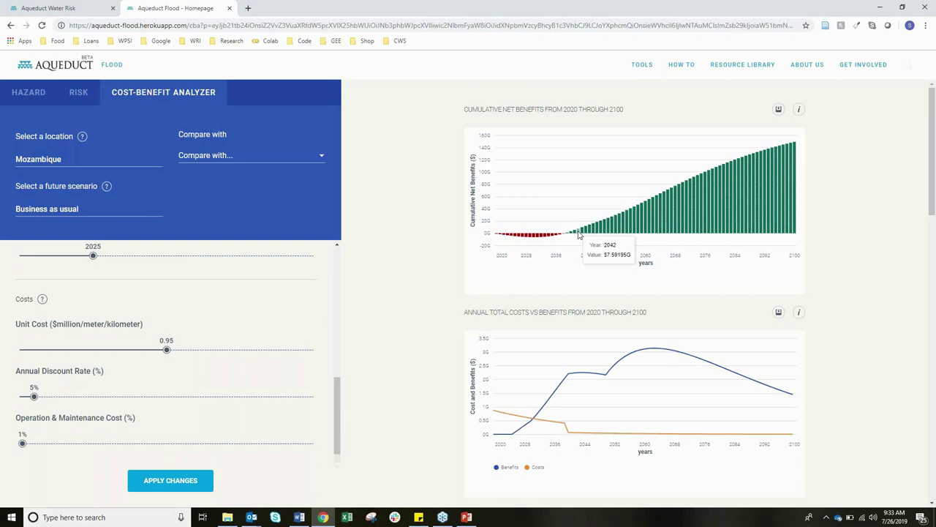
scroll(449, 285, "down", 1)
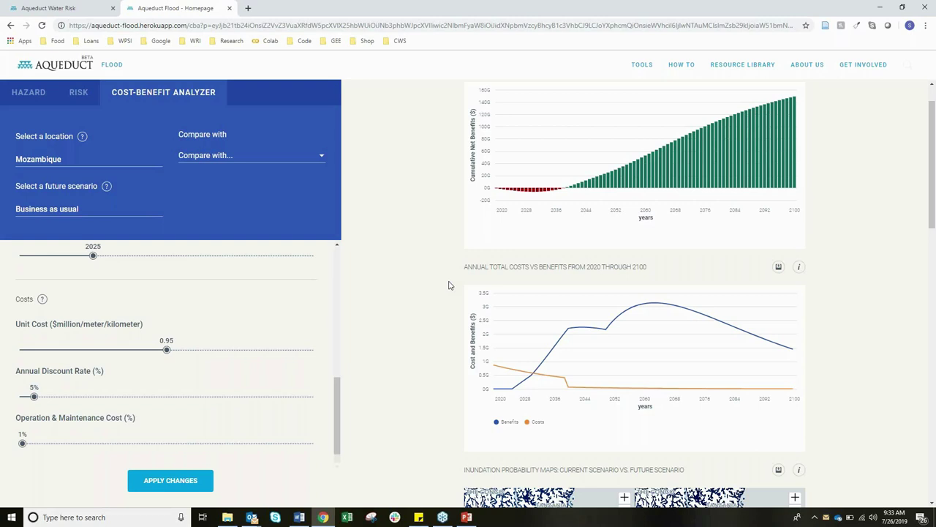
mouse_move(566, 380)
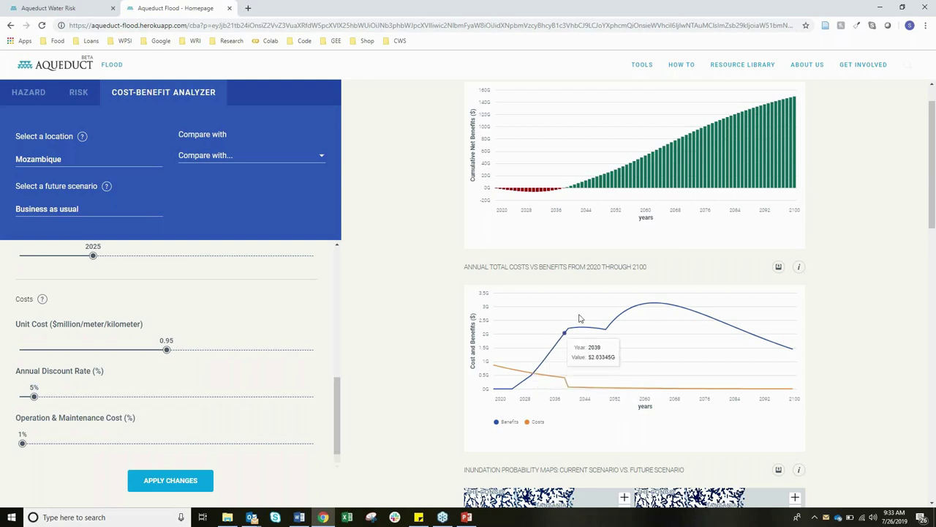
mouse_move(660, 319)
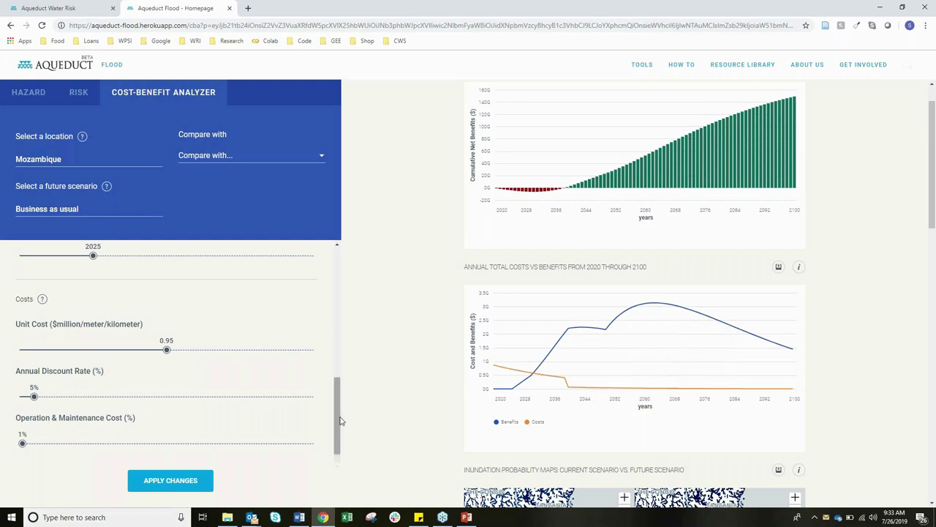
scroll(358, 420, "down", 3)
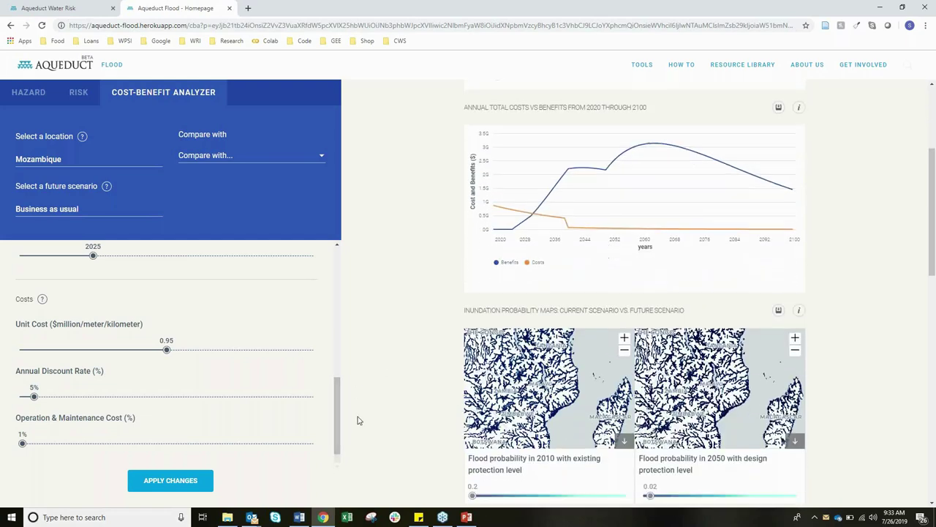
scroll(358, 419, "down", 3)
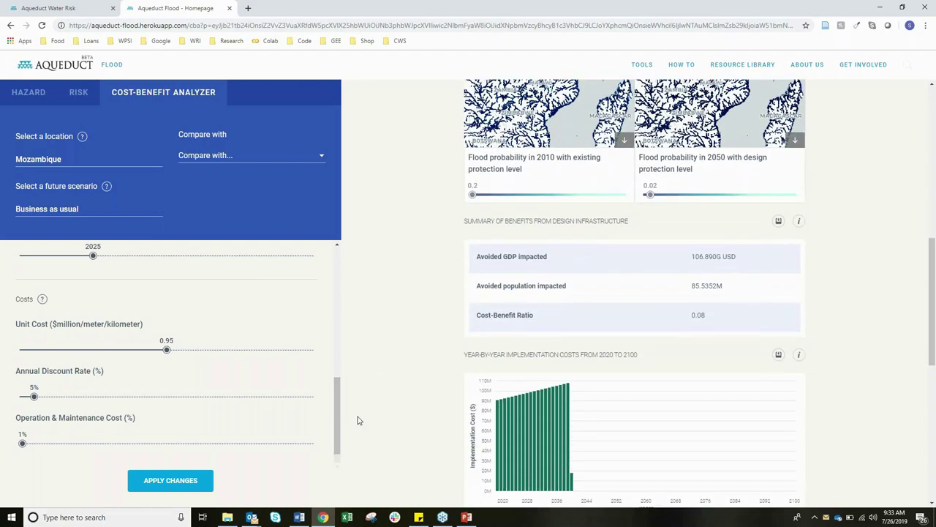
scroll(676, 287, "down", 1)
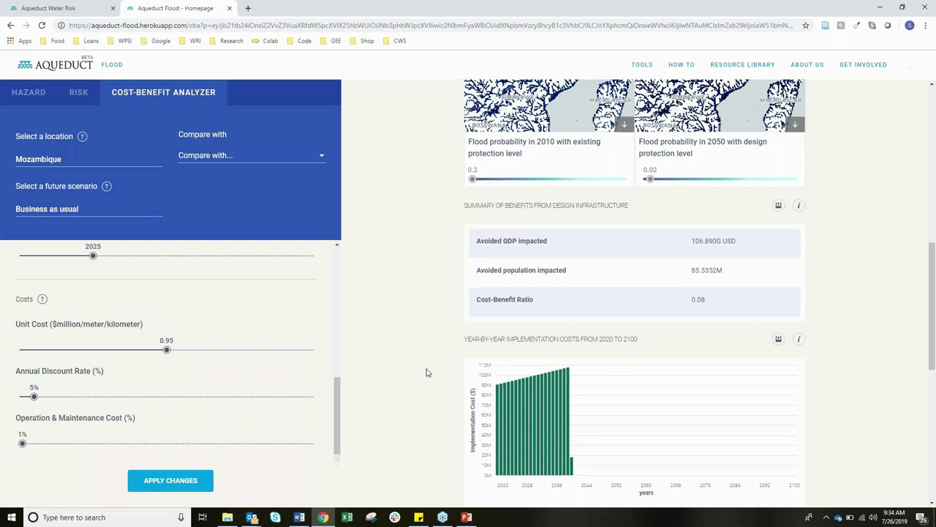
scroll(428, 372, "down", 3)
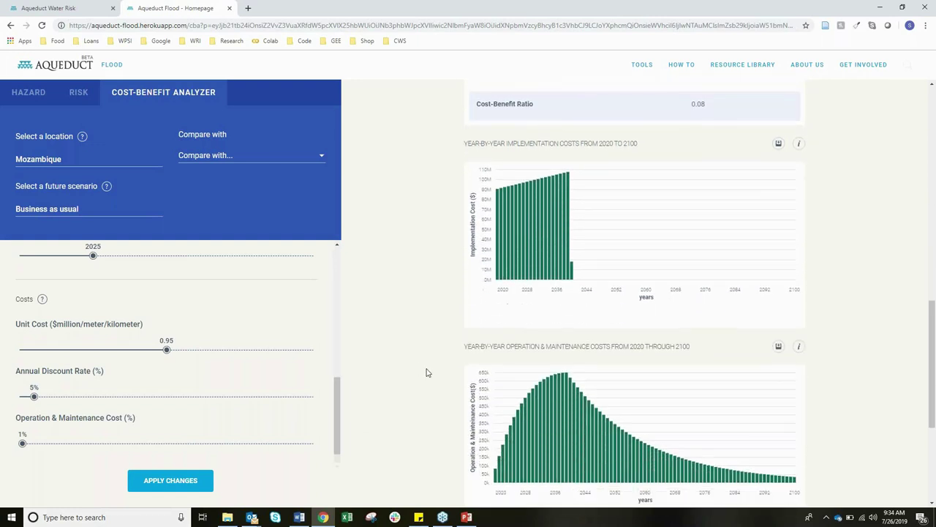
scroll(427, 373, "down", 3)
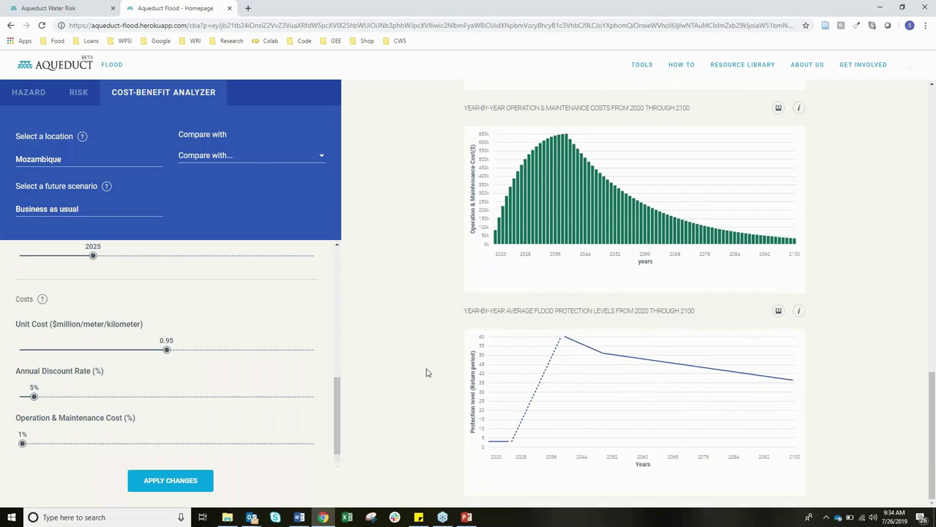
scroll(428, 372, "up", 7)
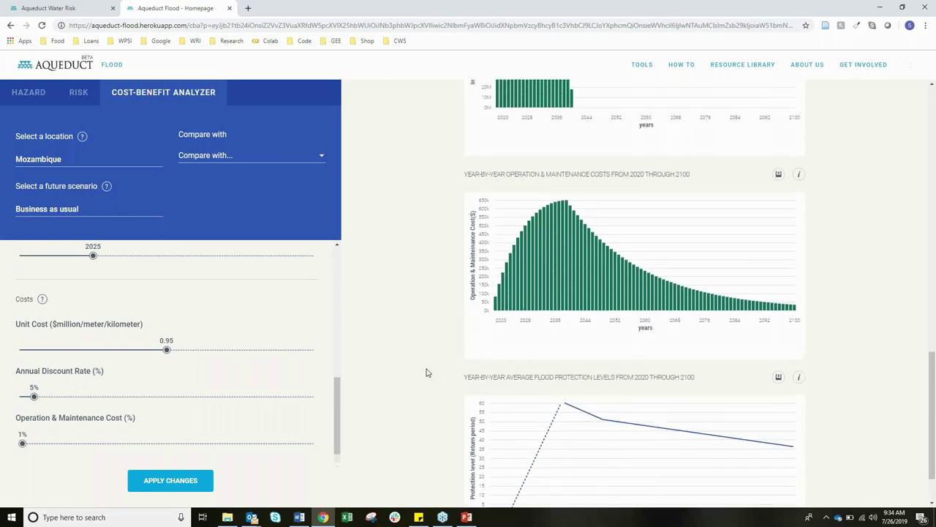
scroll(428, 373, "up", 5)
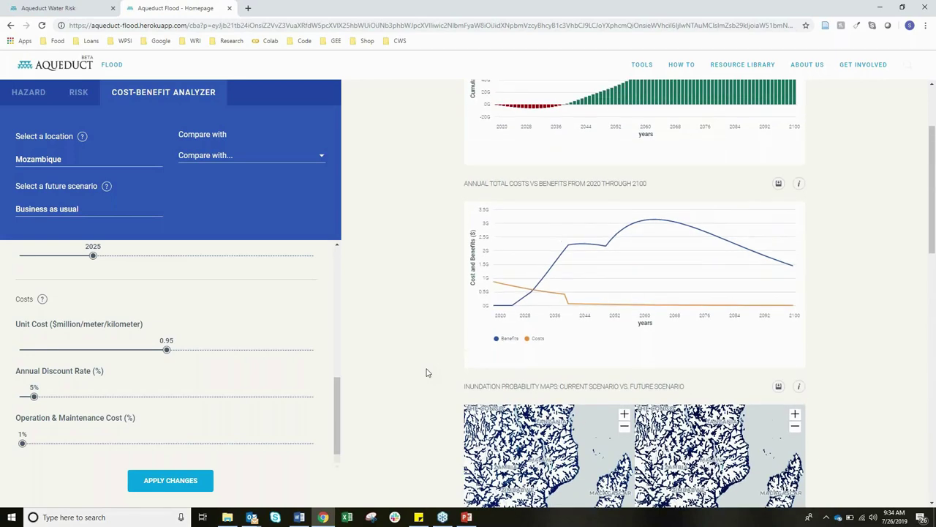
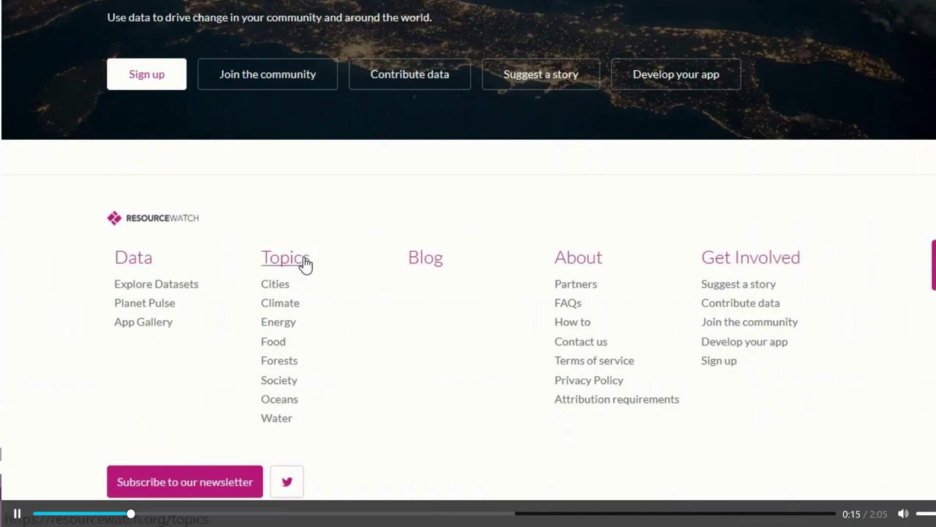
Open the Topics page from the footer and scroll to show all eight topic tiles
left_click(285, 257)
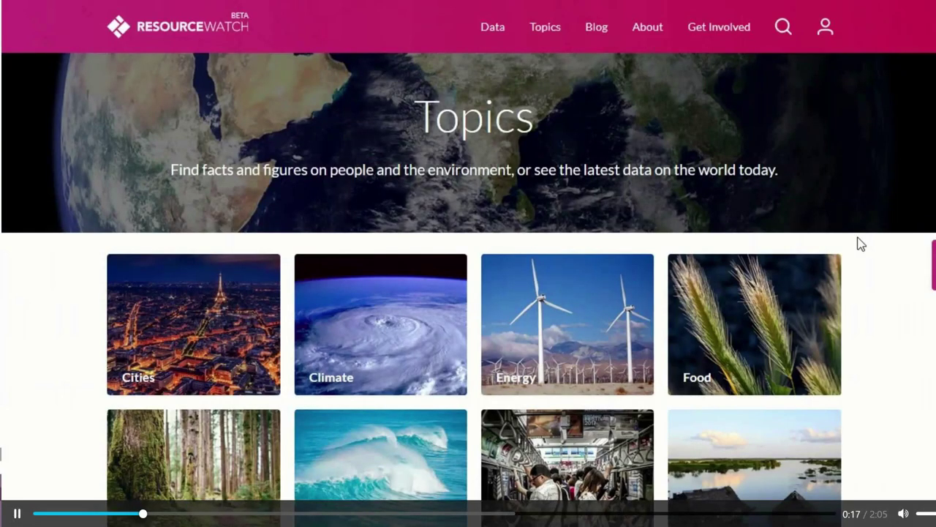
scroll(861, 245, "down", 2)
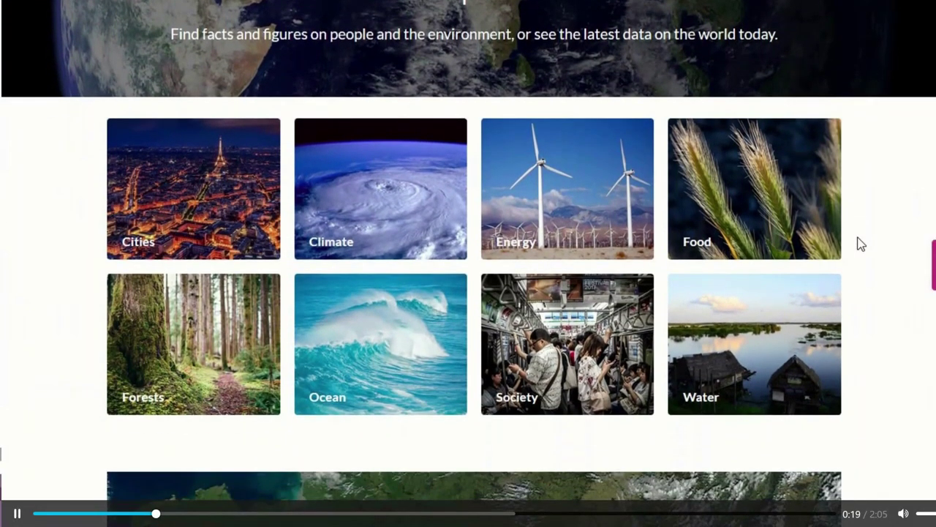
Browse the Water topic's freshwater and wetlands maps, then open Explore Datasets listing 269 datasets
left_click(794, 345)
scroll(899, 186, "down", 5)
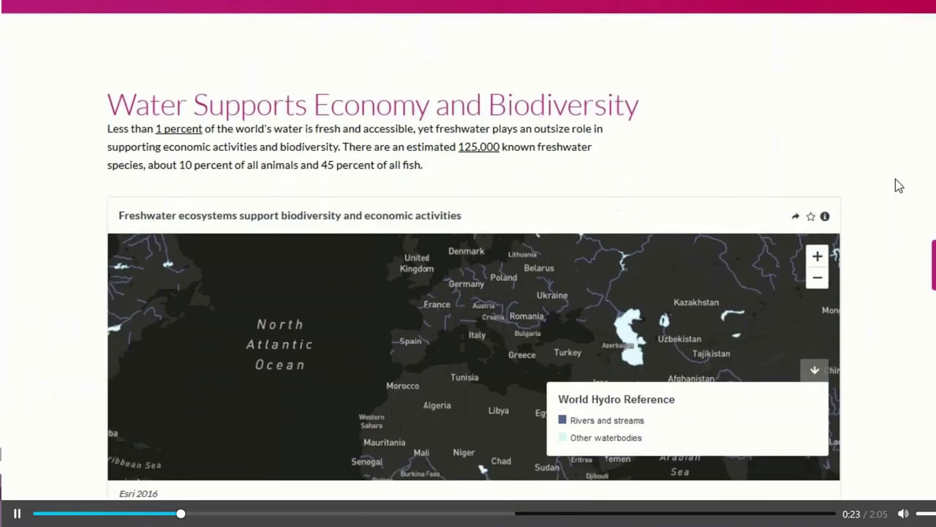
scroll(474, 292, "down", 6)
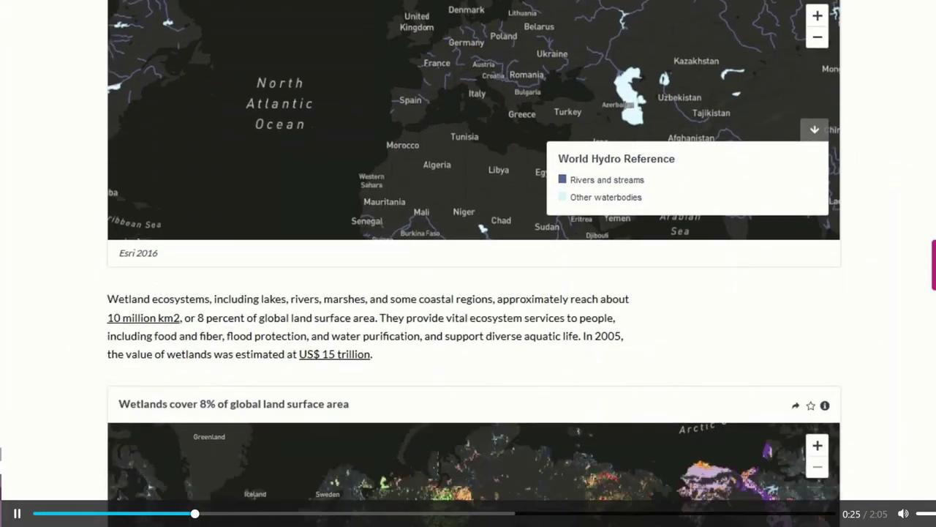
scroll(474, 292, "down", 4)
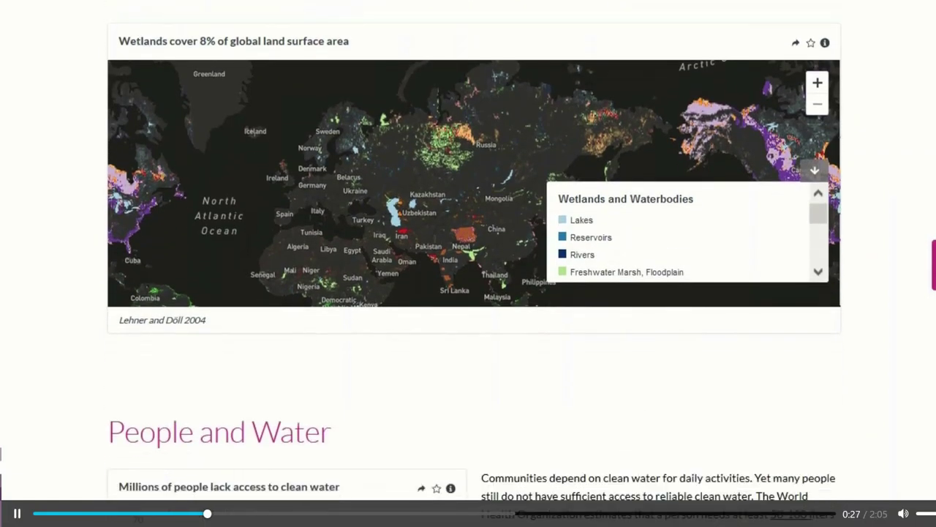
scroll(474, 292, "down", 5)
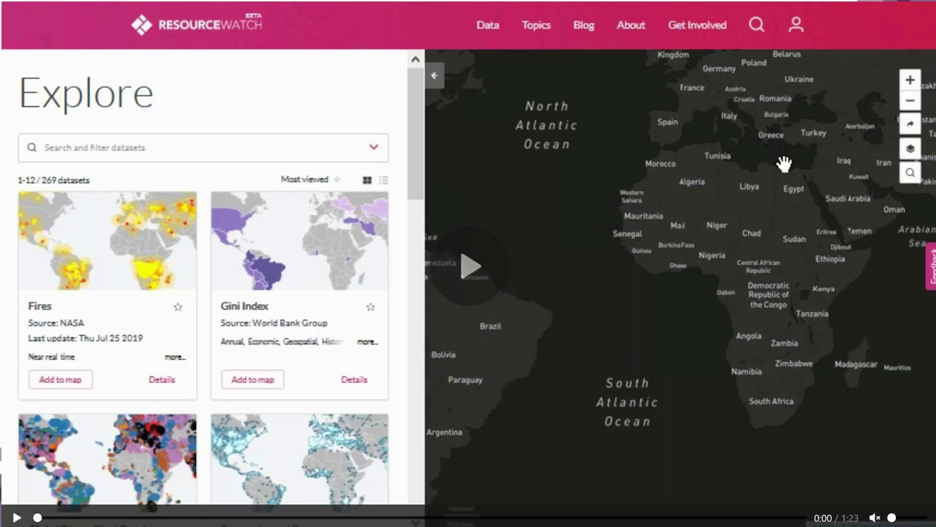
left_click(469, 269)
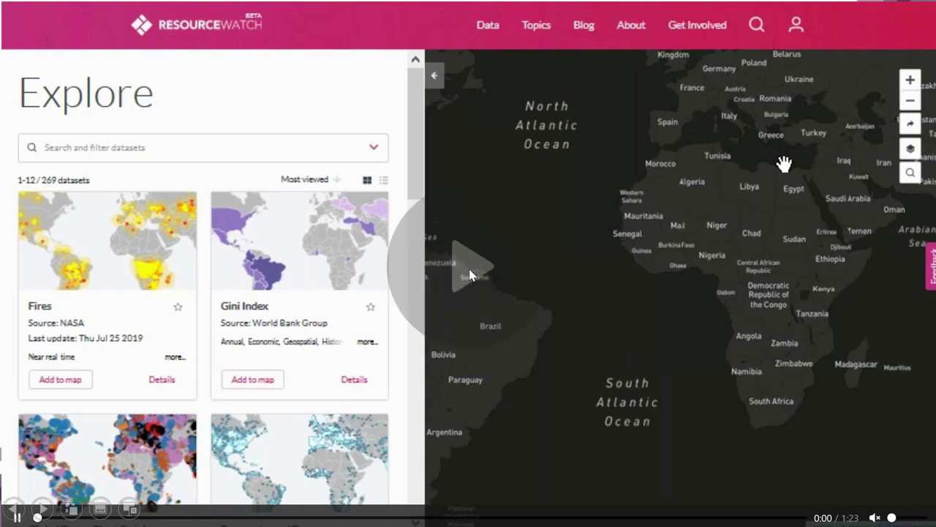
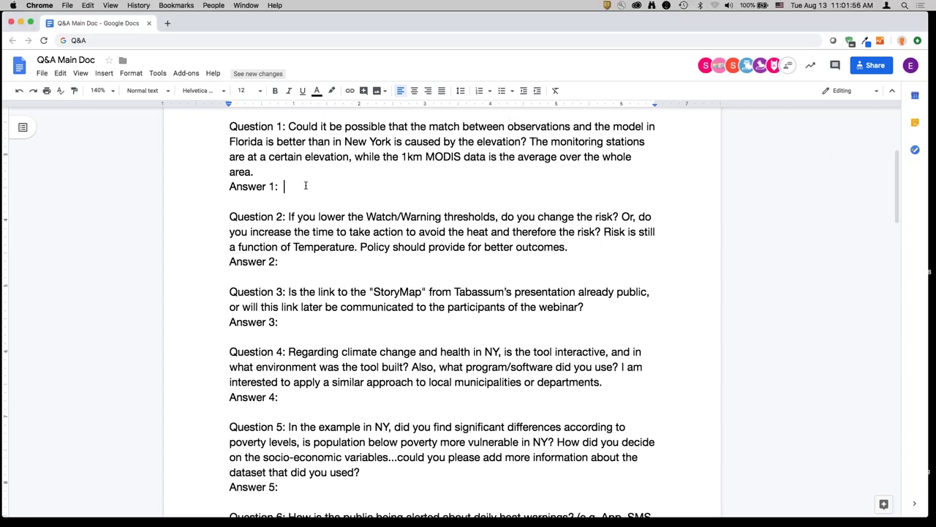
Paste the presenter label after 'Answer 1:' and begin the reply 'Right now, we are in the process...'
type("(Tabassum)")
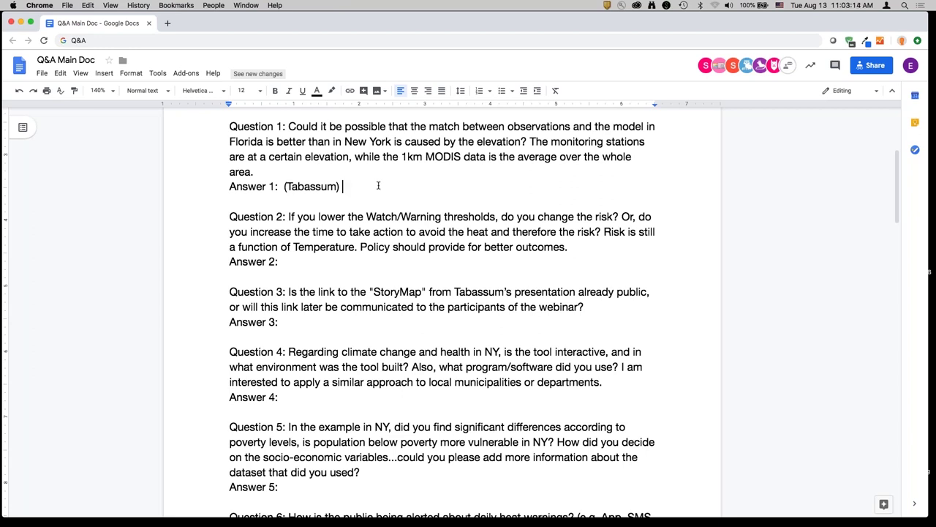
key("XF86AudioLowerVolume")
type("Rig")
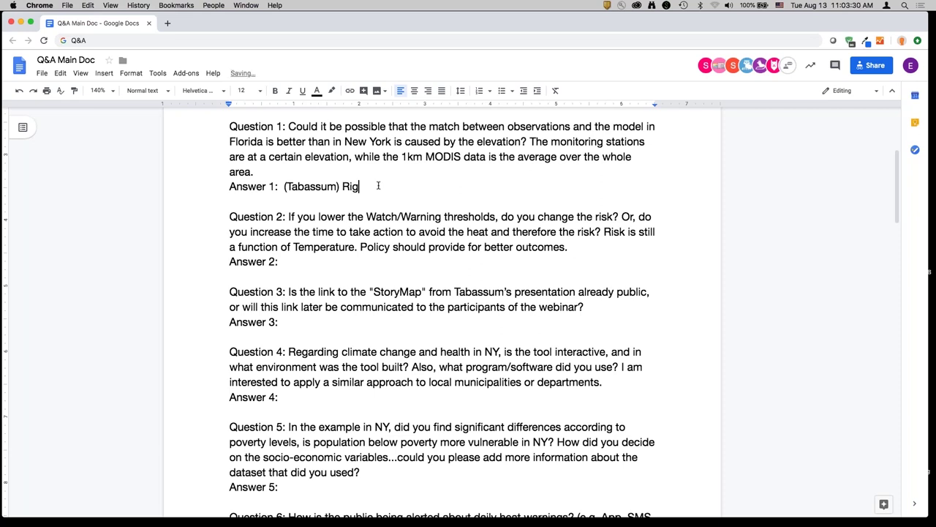
type("ht now, we are in the proc")
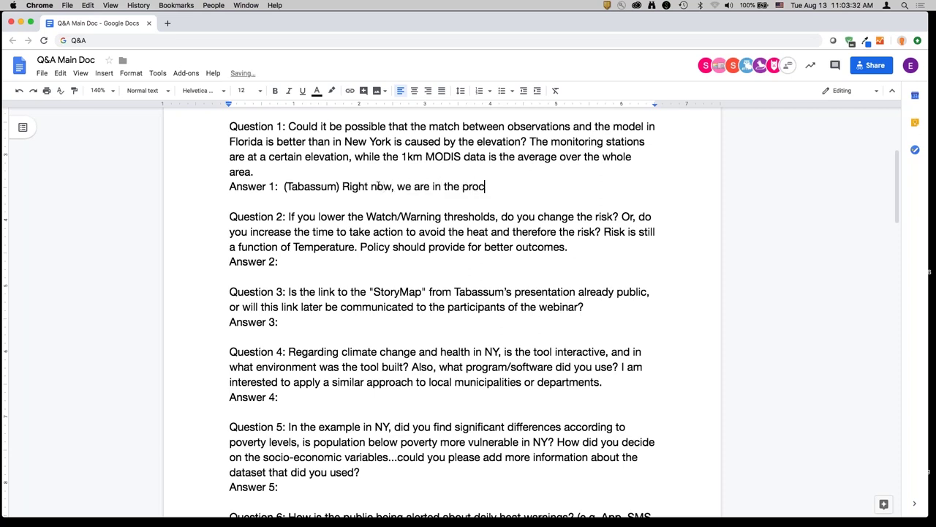
type("ess of looking and compar")
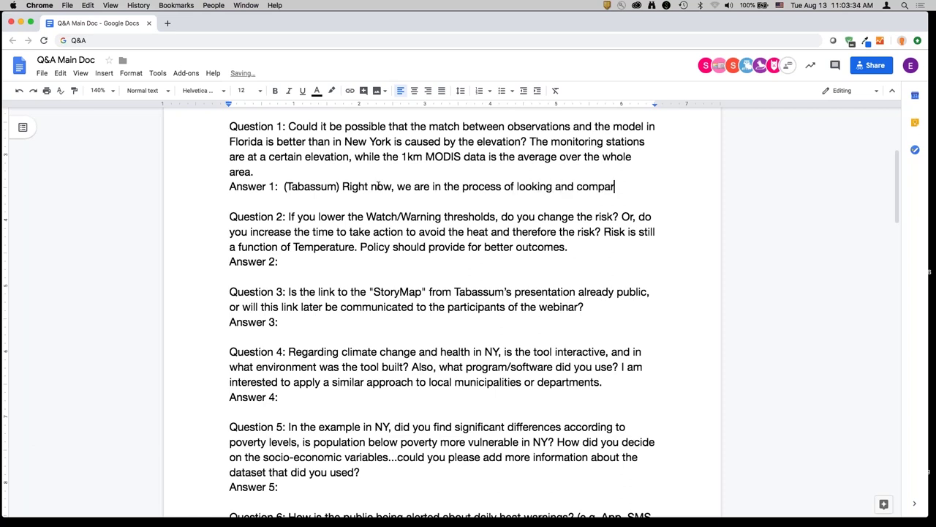
type("ing our ")
type("o")
type("rrelation re")
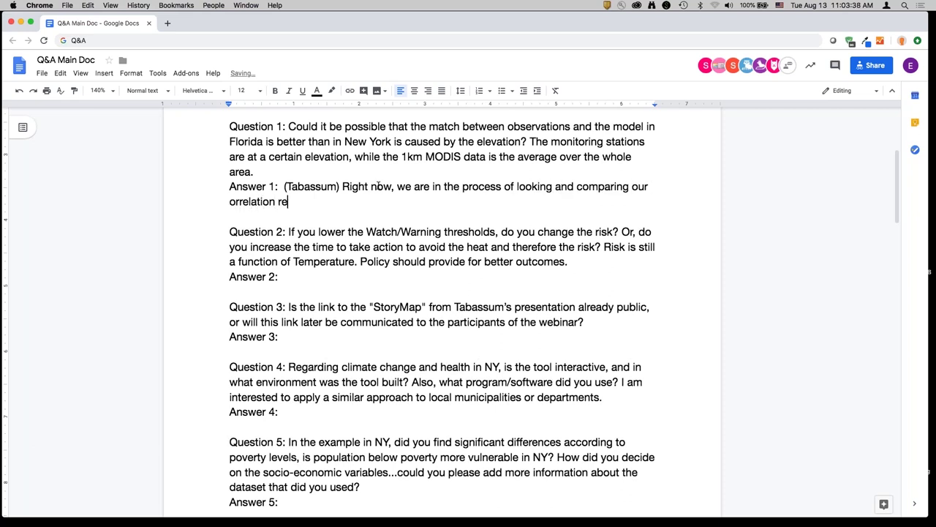
type("sults between NY and ")
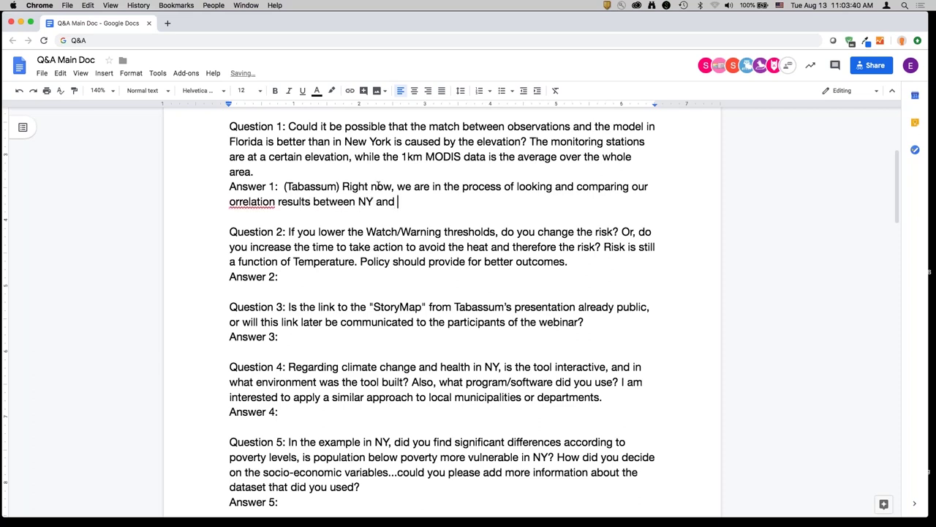
type("FL. This should be coming out ")
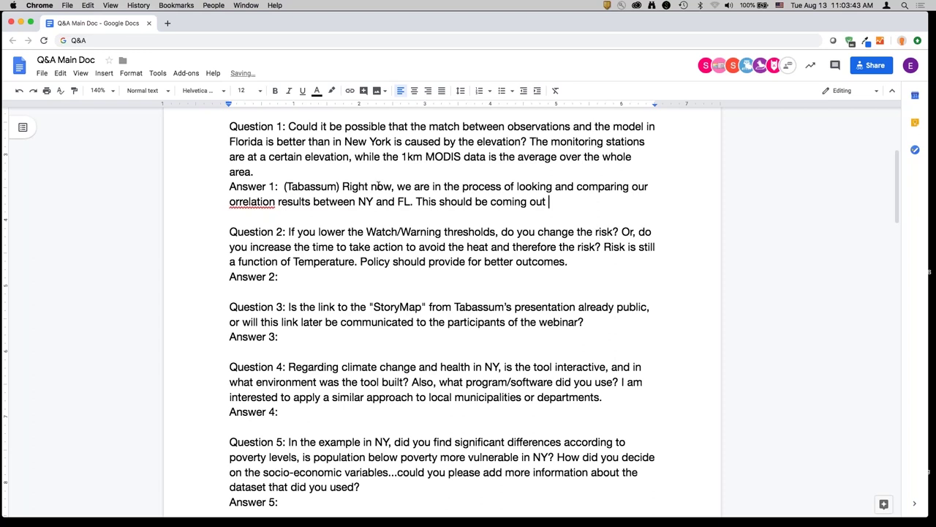
type("- I don't have the re")
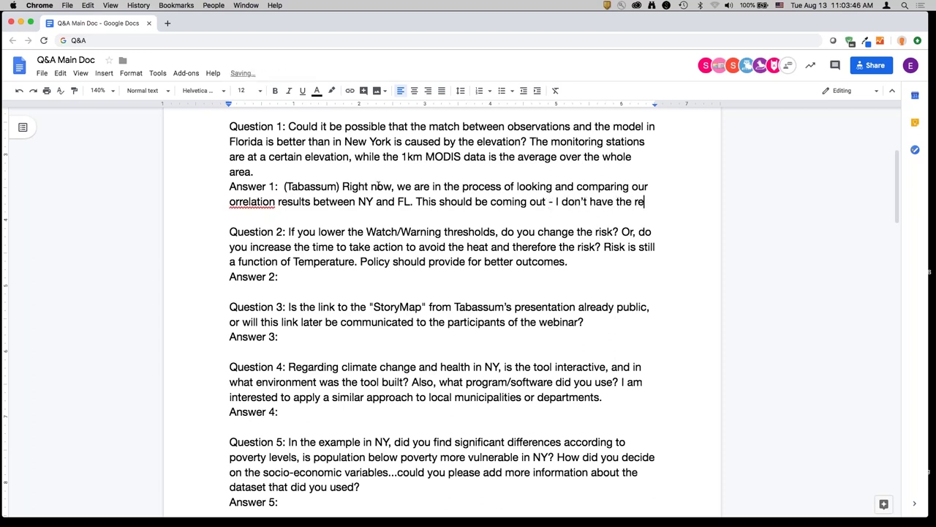
type("sults to share right now")
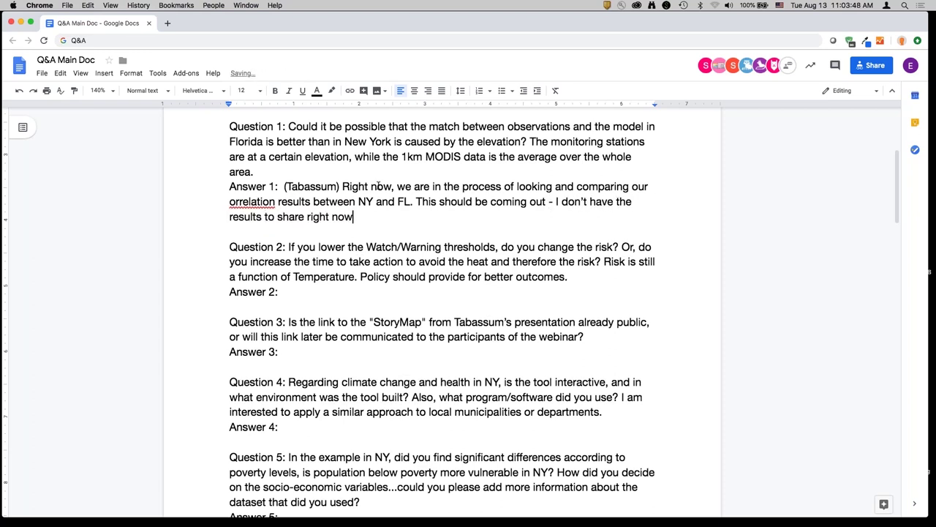
type(" - but stay tuned for upcoming public")
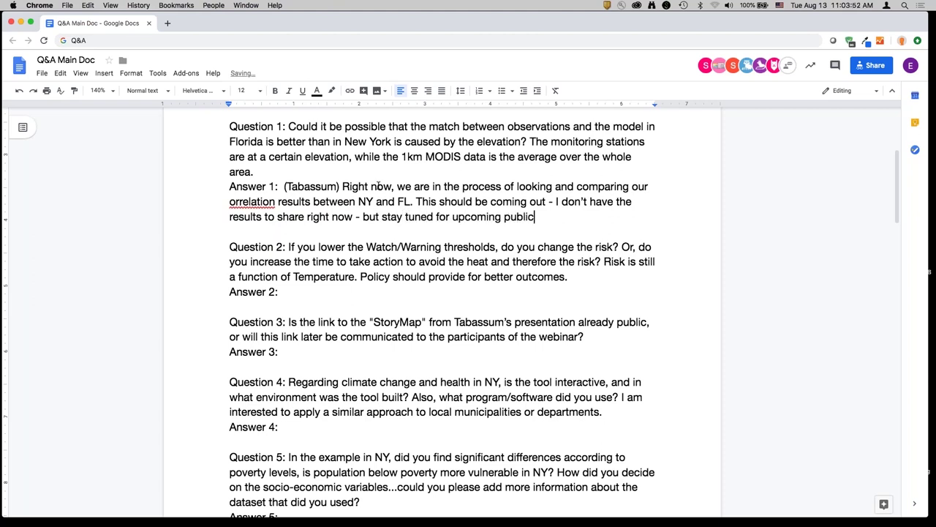
type("ations from our team. ")
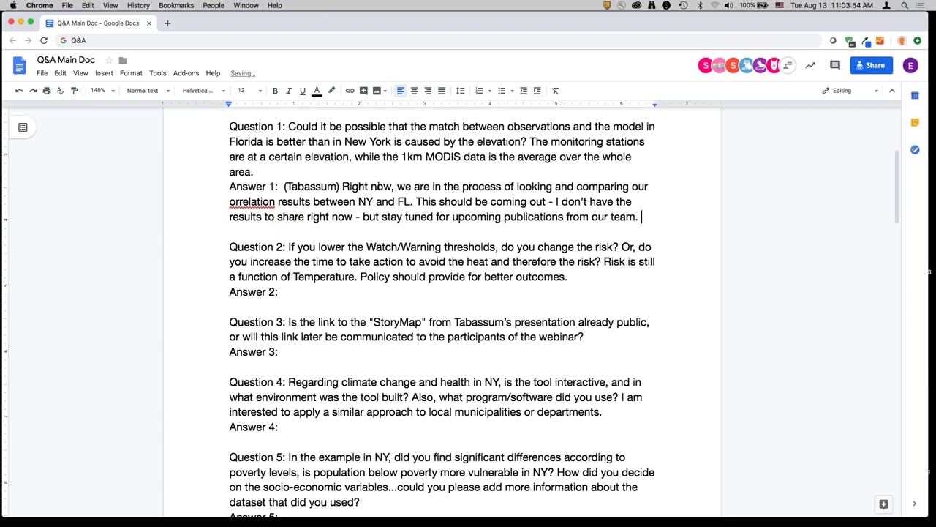
type("That is something w")
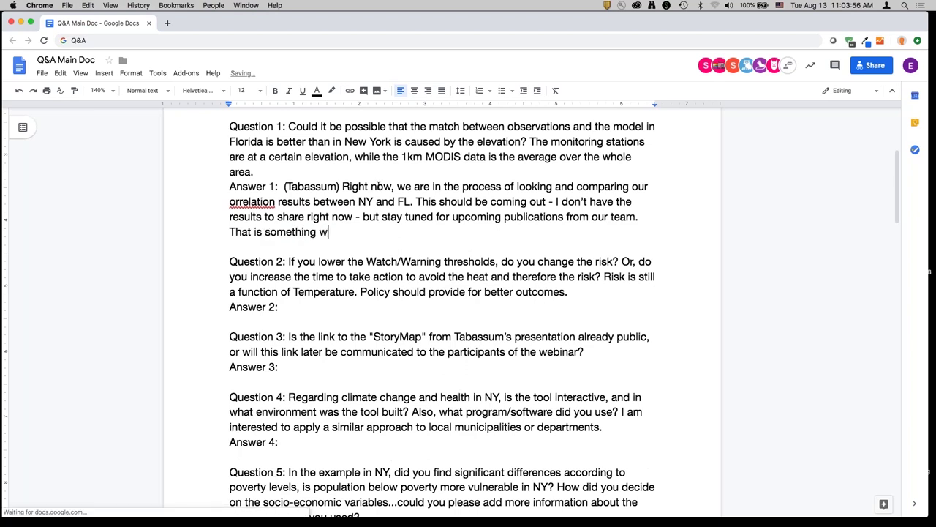
type("e're keeping in mind. Along")
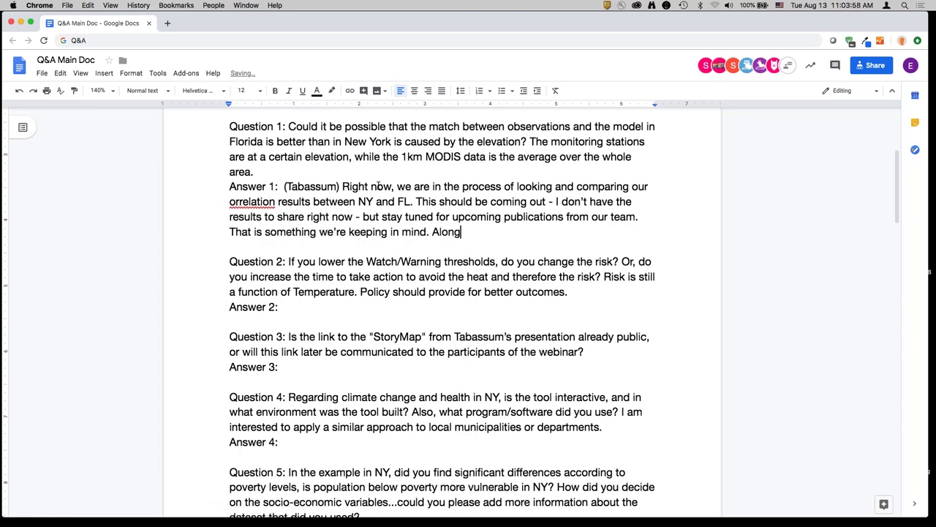
type(" with closeness to wate")
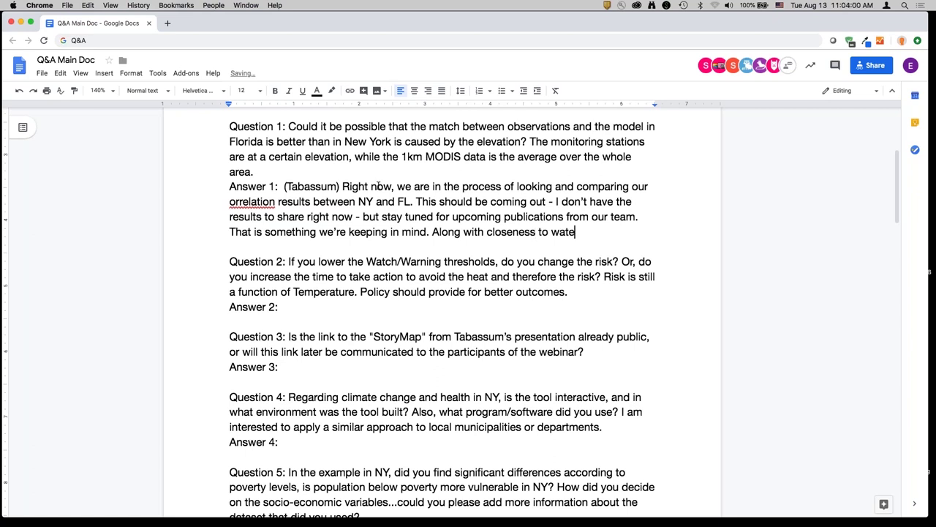
type("r bodies. That's w")
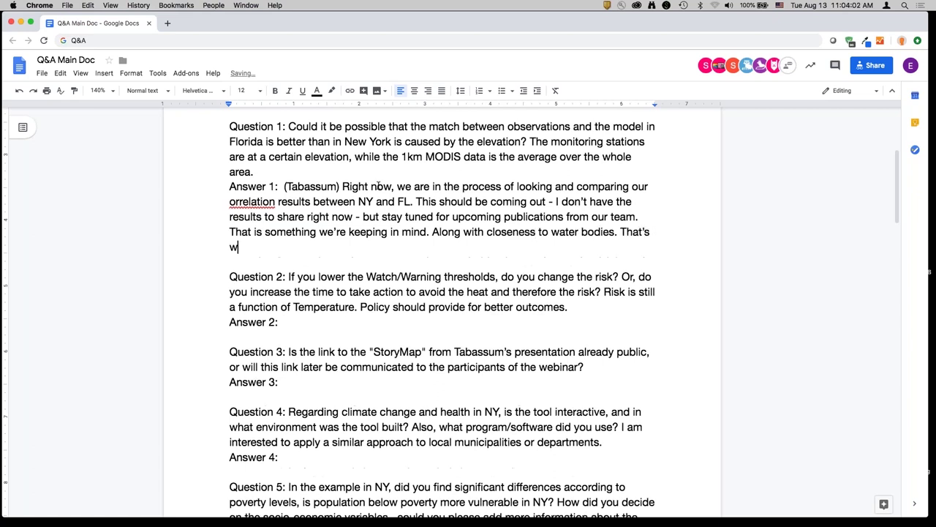
type("hen the difference in ge")
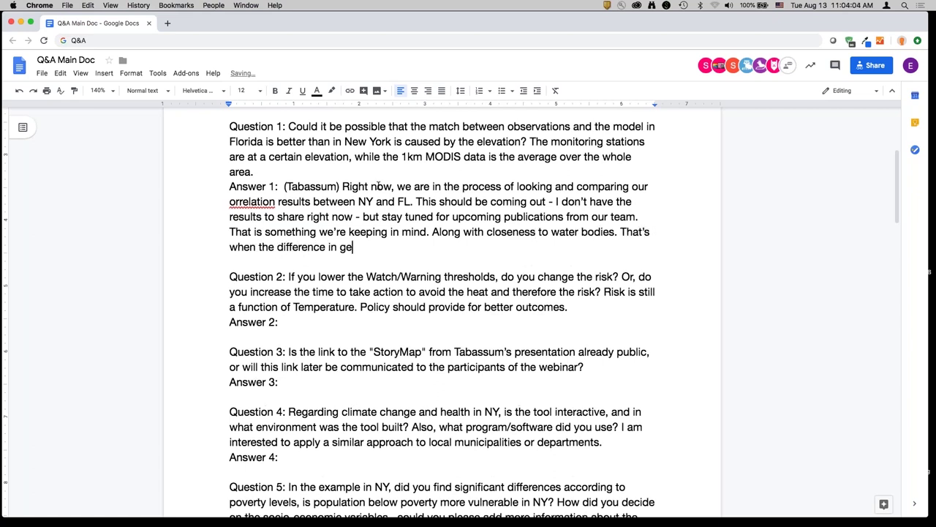
type("ography between")
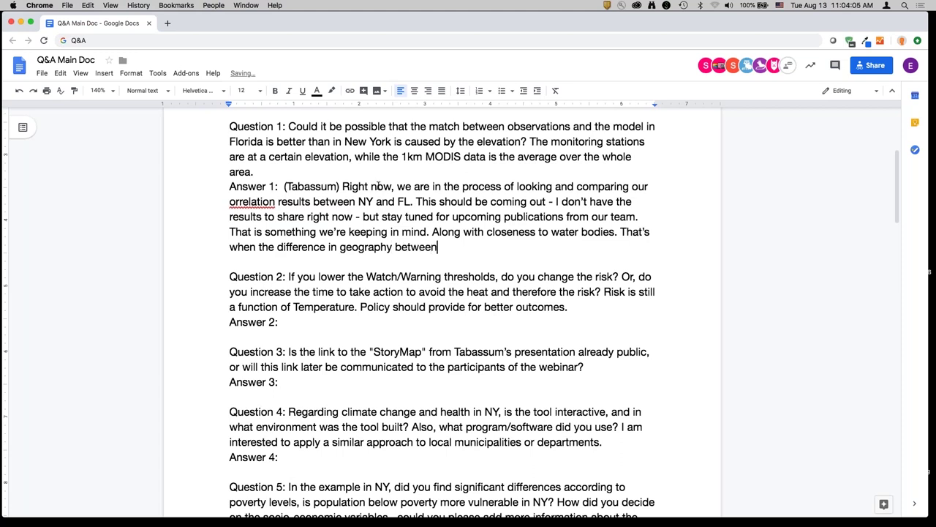
type(" NY and FL - FL ")
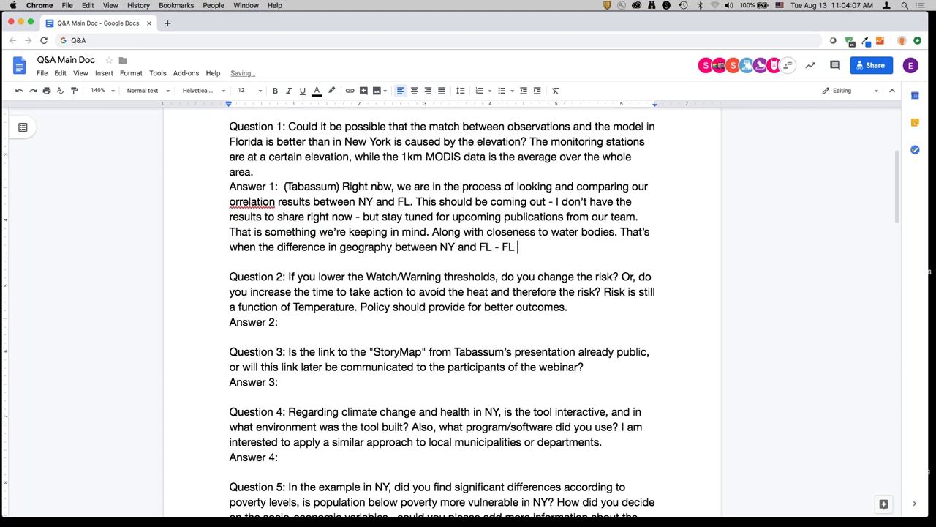
type("has more coastal ar")
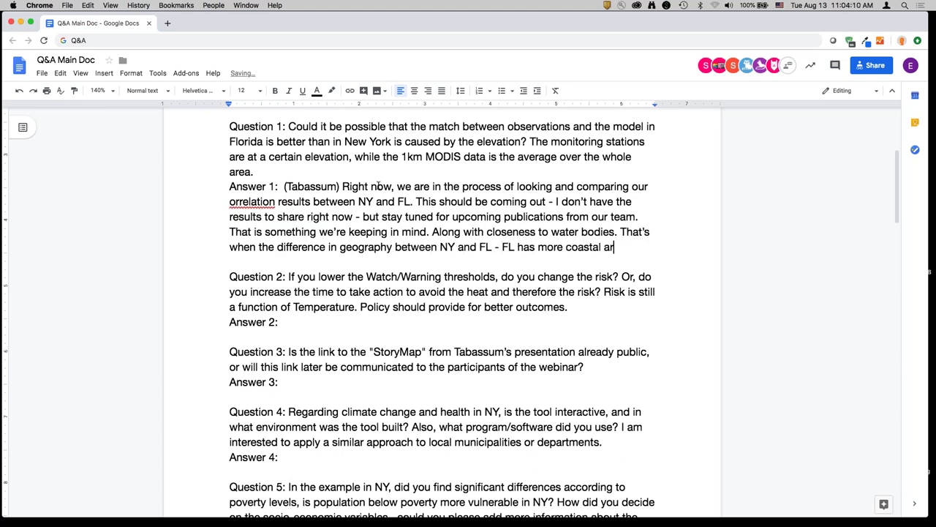
type("eas and a hotter clim")
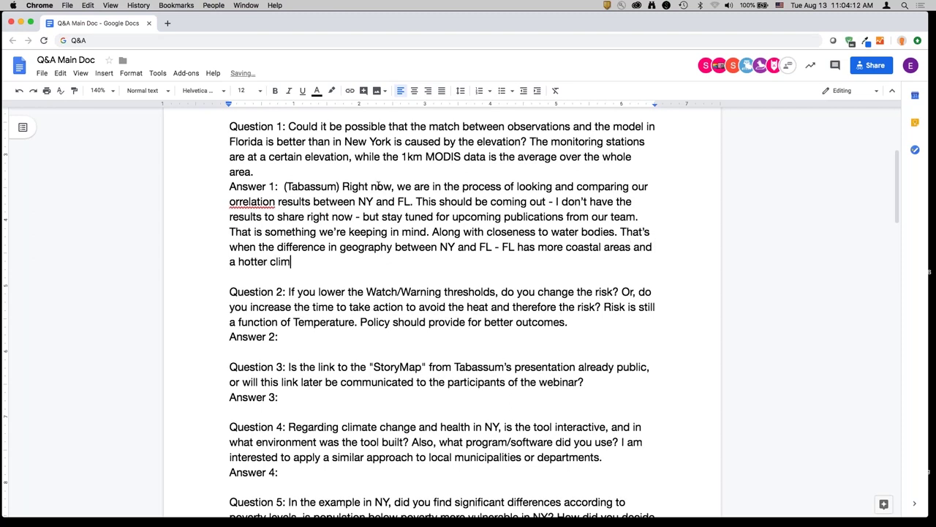
type("ate, so we're trying to keep all of th")
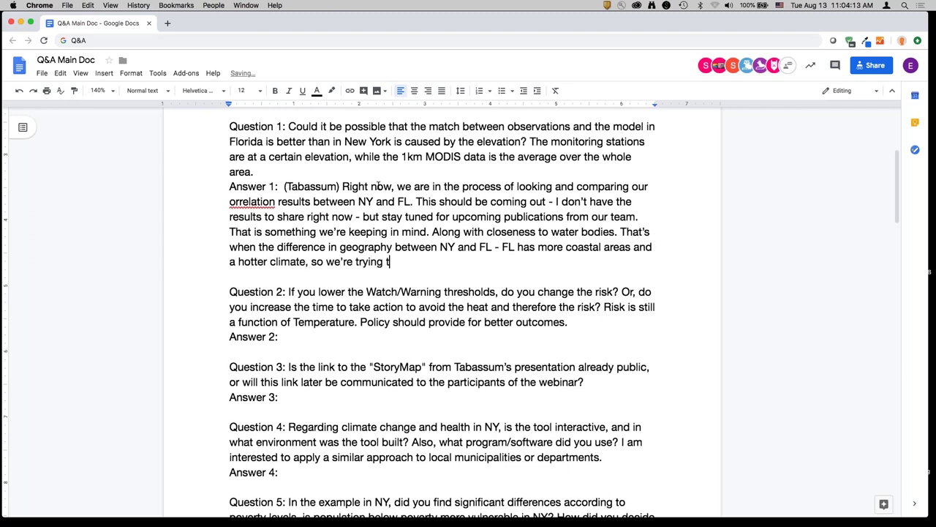
type("at in accoun")
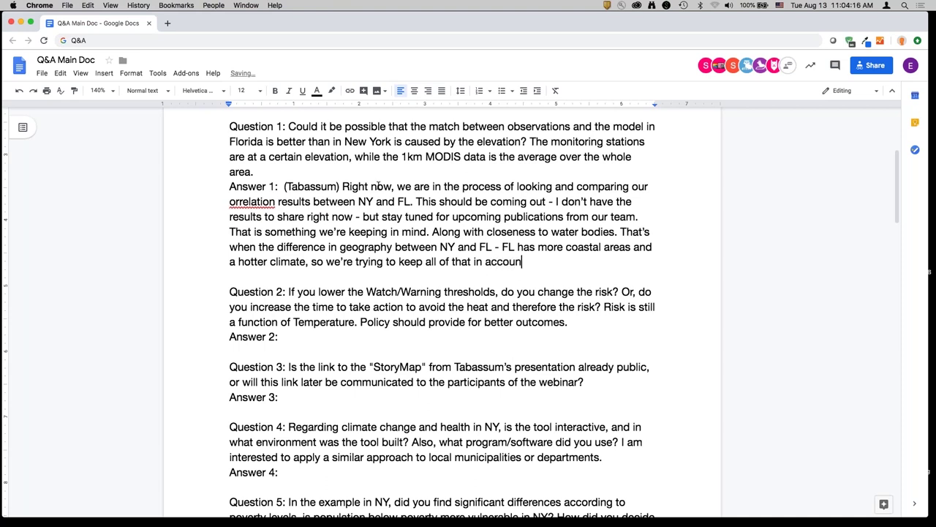
type("t when we compare.")
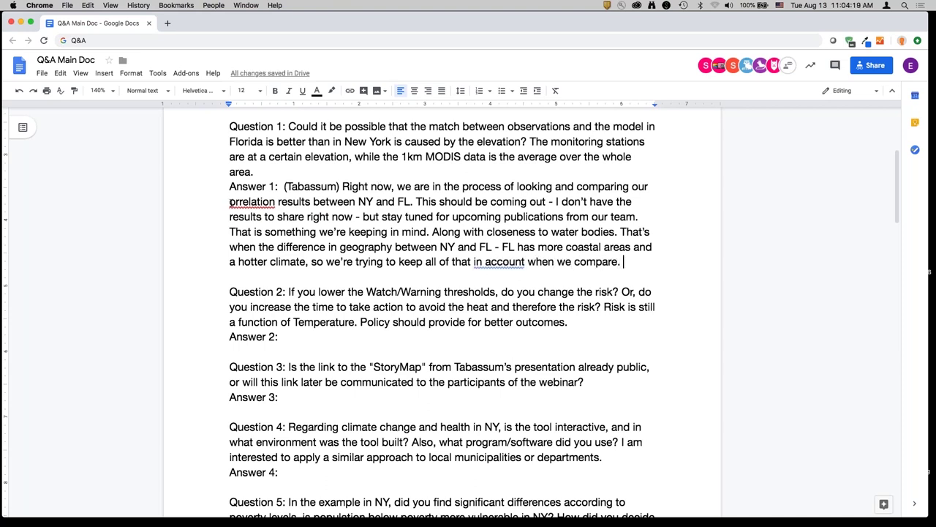
Correct 'orrelation' to 'correlation' in Answer 1
left_click(230, 201)
type("c")
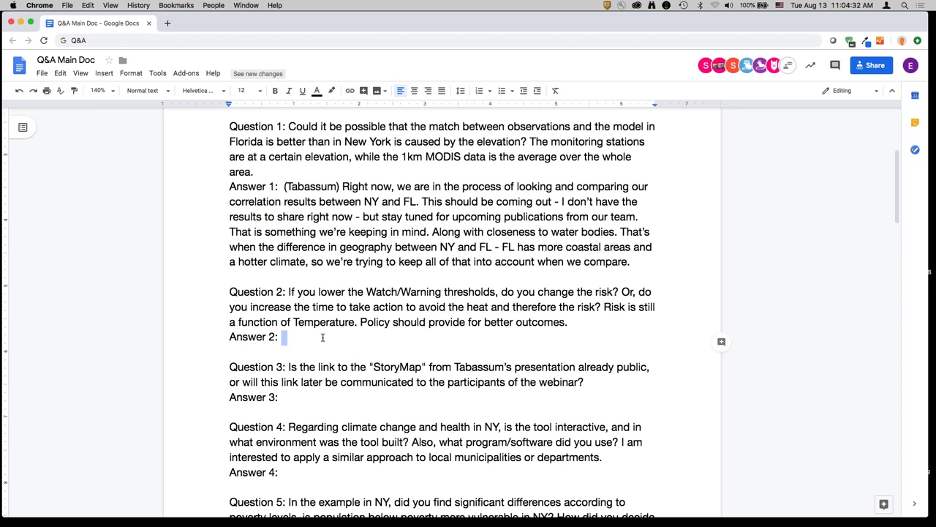
Start Answer 2 with the speaker tag, stating exposure above 95F brings significant heat-illness risk
left_click(323, 337)
type("(Tabas")
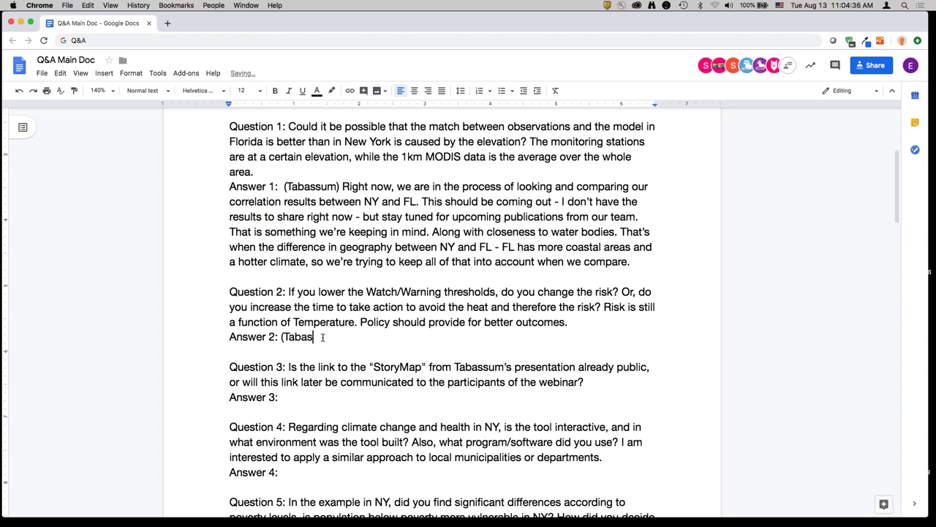
type("sum) Yes - you a")
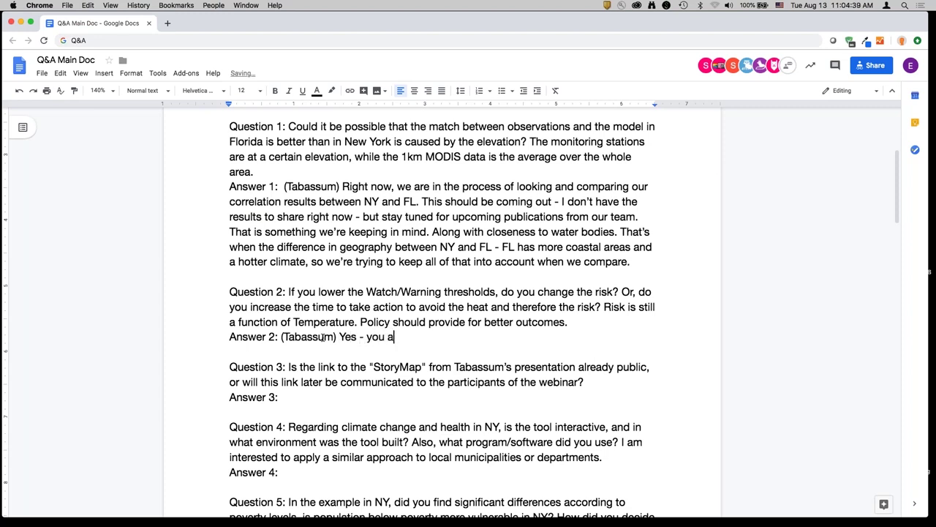
type("re correct. We do modify")
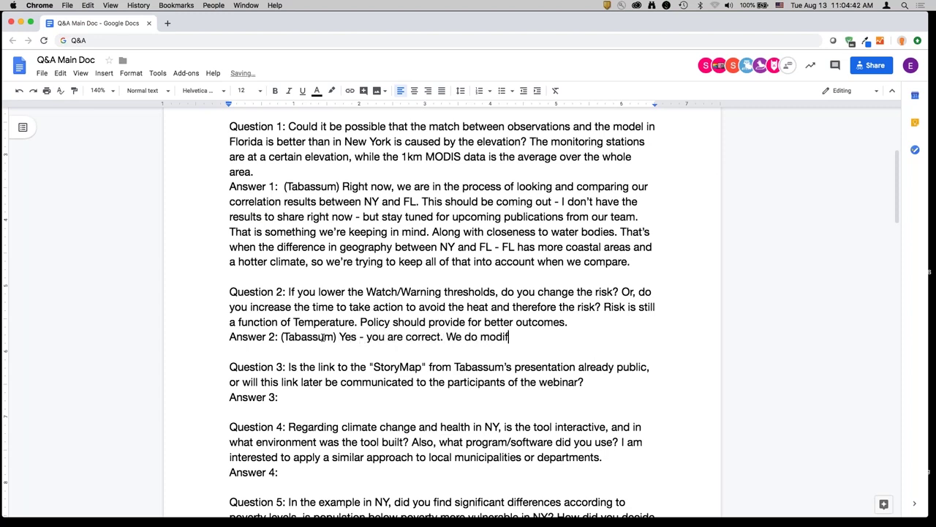
key("alt+shift+Left")
key("alt+shift+Left")
key("alt+shift+Left")
key("BackSpace")
type("Our research s")
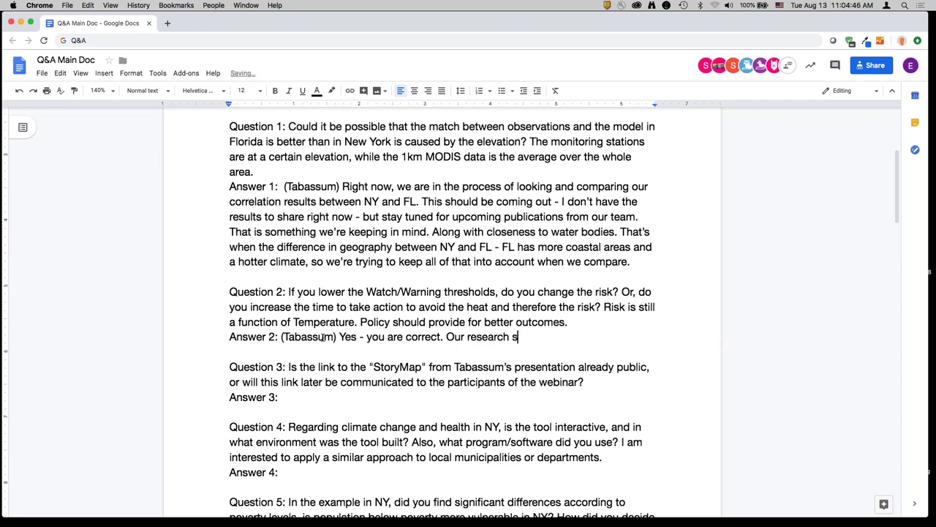
type("uggests when a perso")
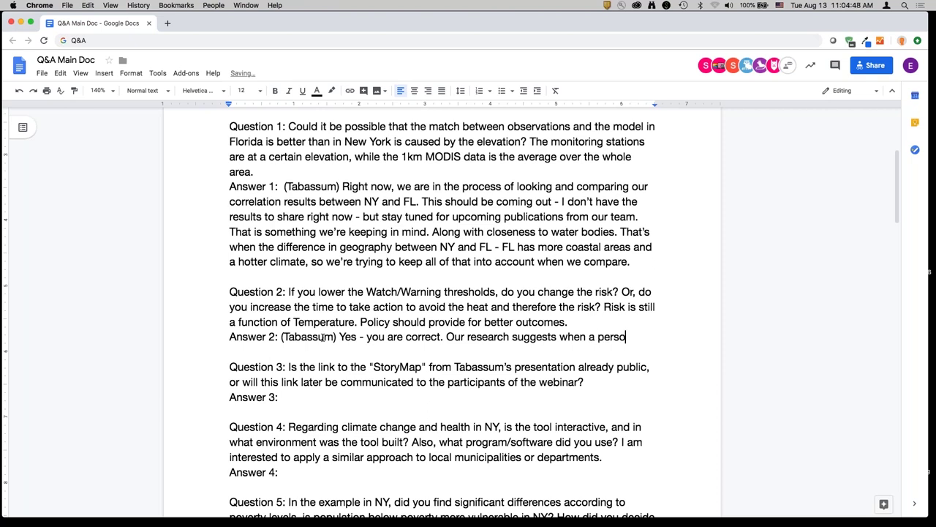
type("n is exposed t")
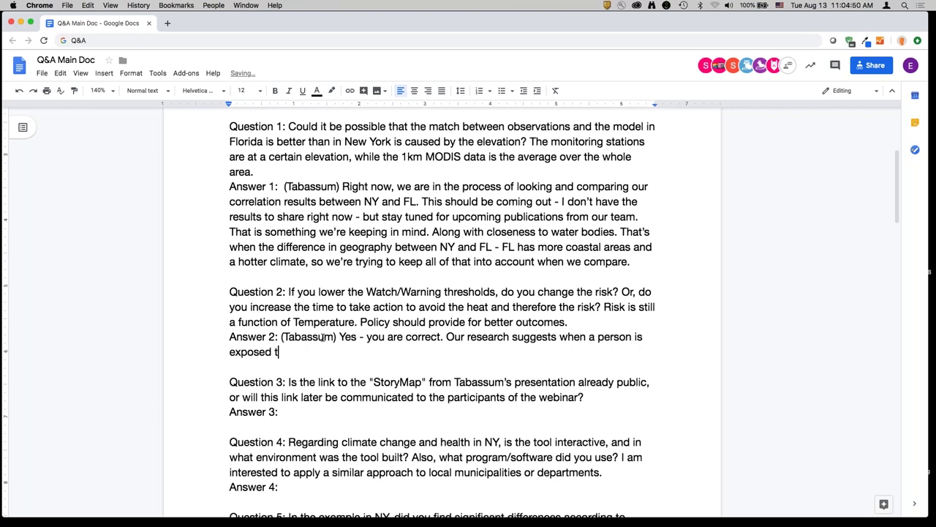
type("o temp higher than ")
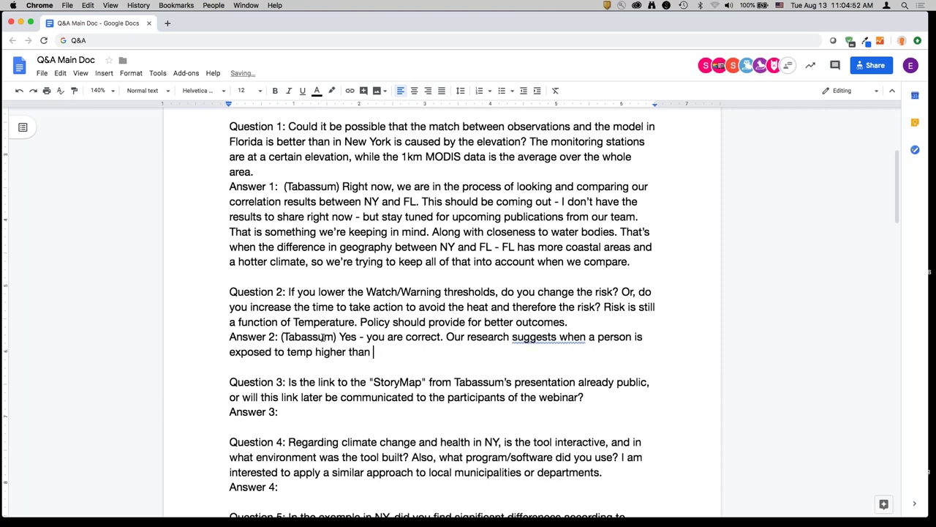
type("95F they are at as")
key("BackSpace")
type("sign")
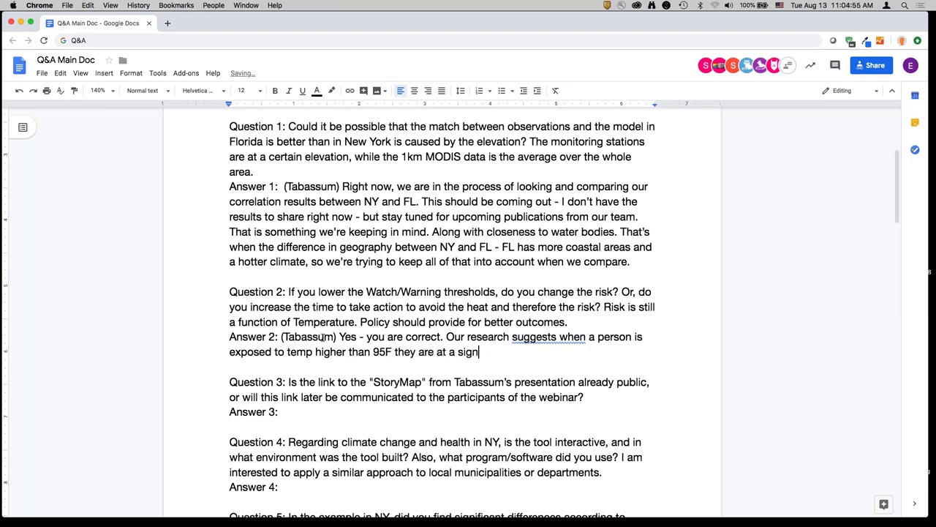
type("ificant risk of heat re")
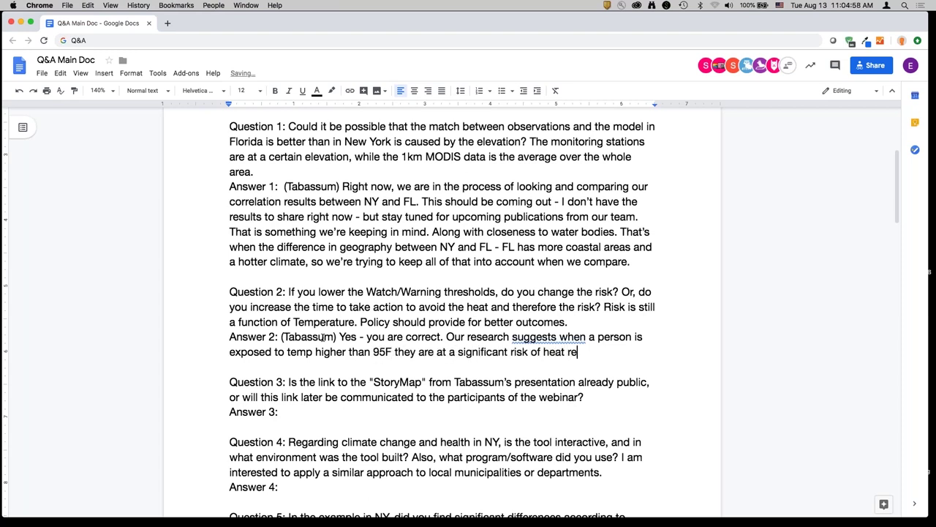
type("lated illness. ")
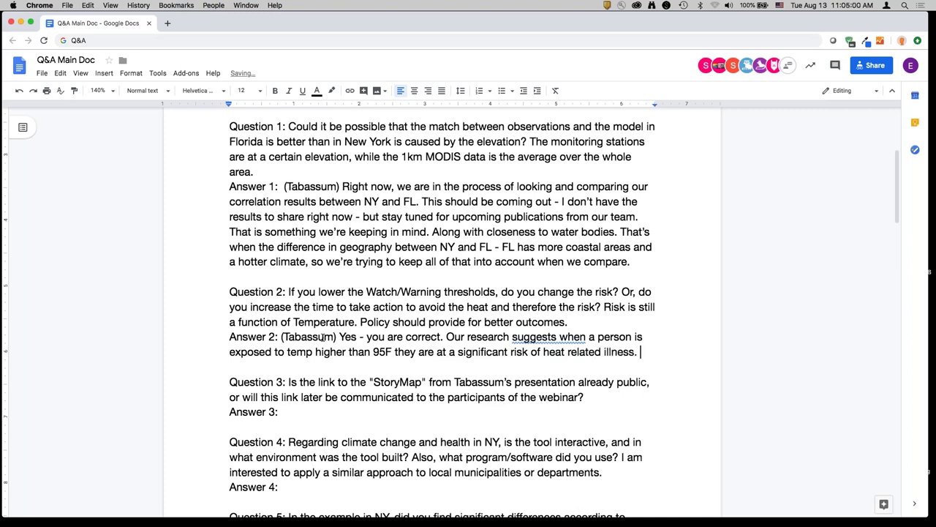
type("A higher")
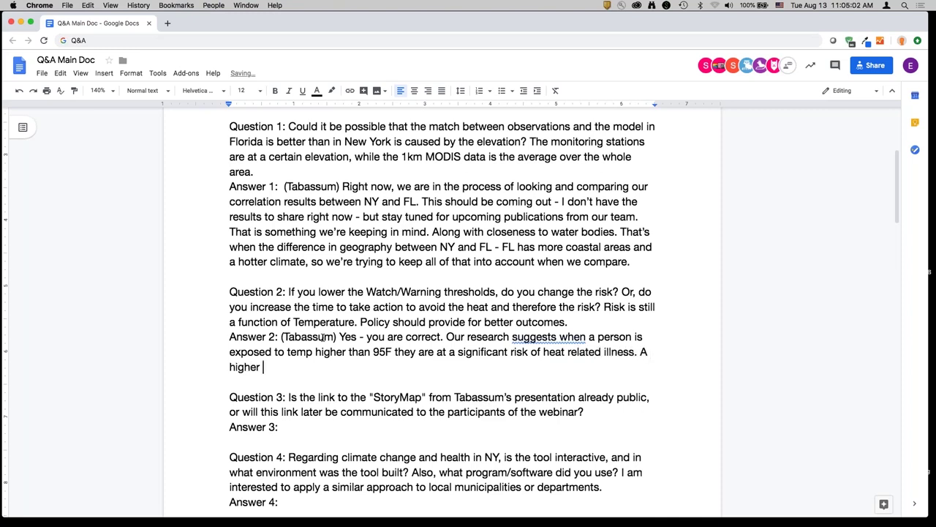
Replace 'A higher' with the sentence on changed thresholds, behavior changes and staying hydrated
key("alt+shift+Left")
key("alt+shift+Left")
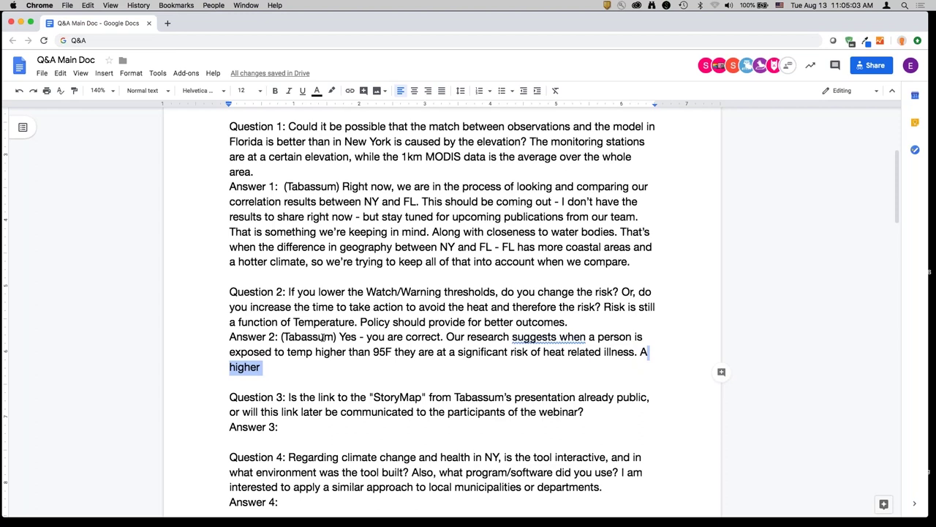
key("Right")
key("alt+shift+Left")
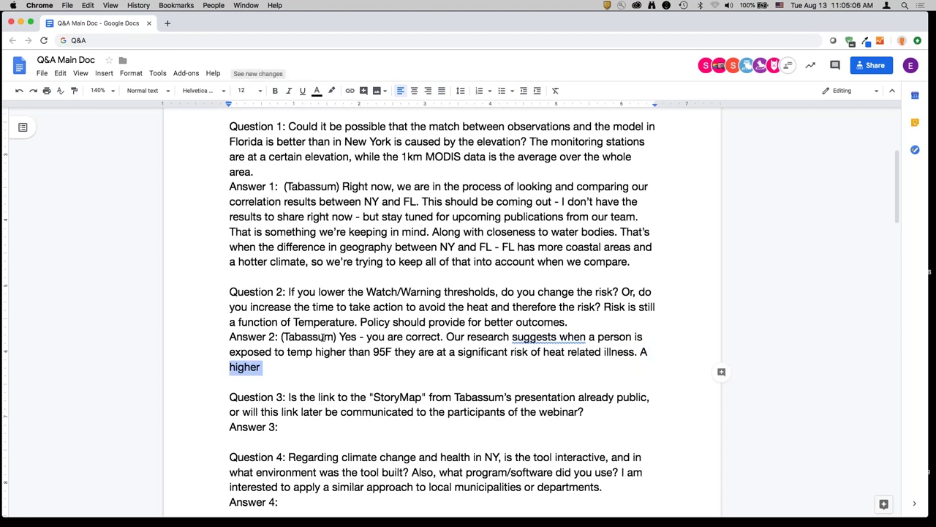
type("changed thres")
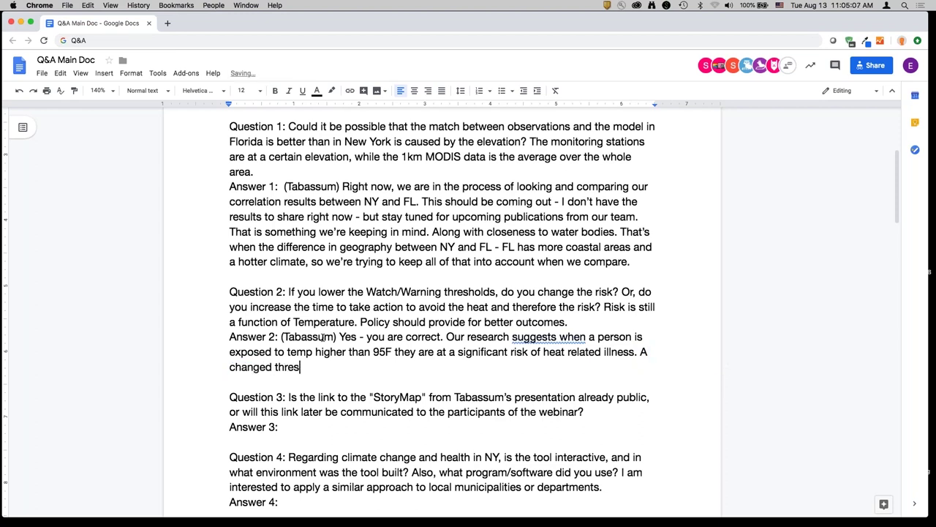
type("holds allows people")
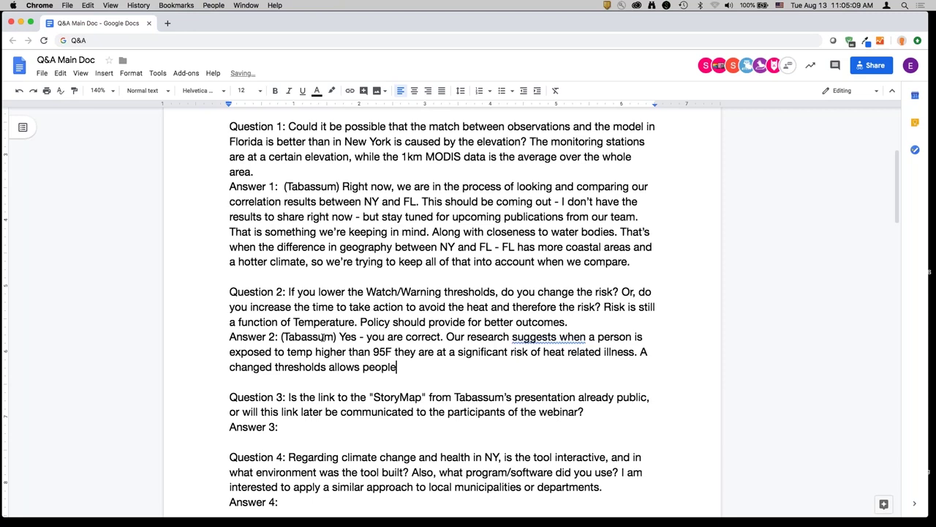
type(" to better modify their be")
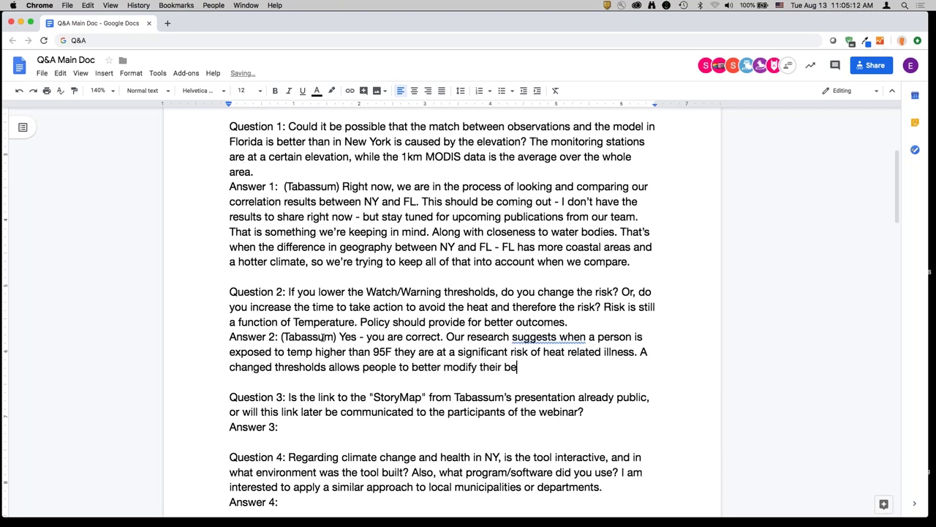
type("havior, be it not going out on a hot day")
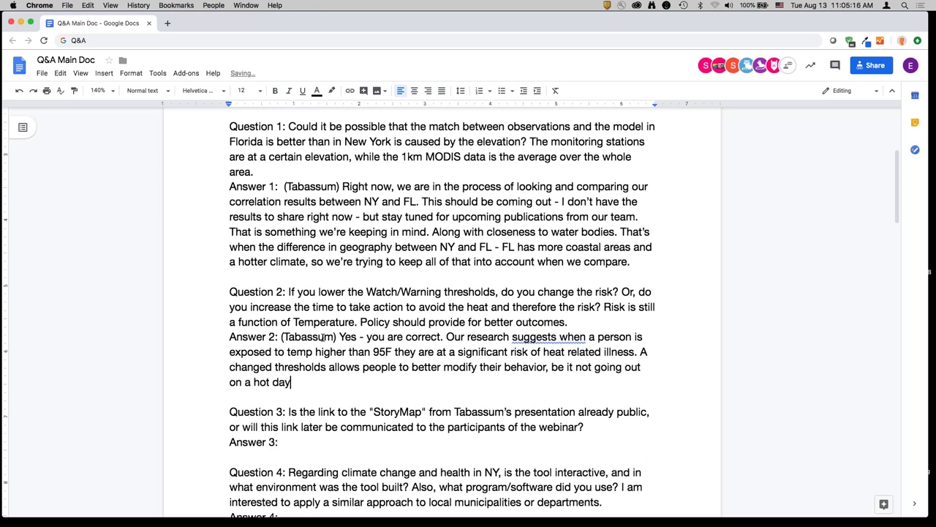
type(", finding A")
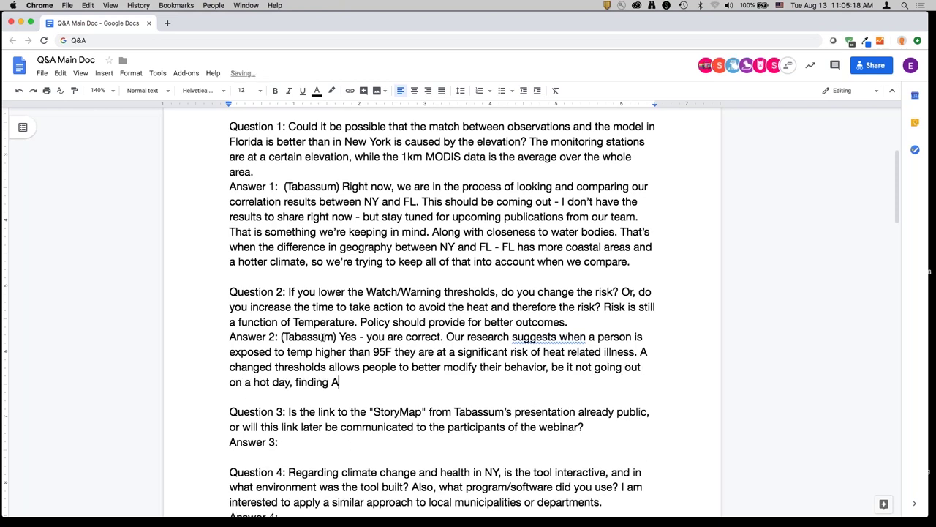
type("C, employers")
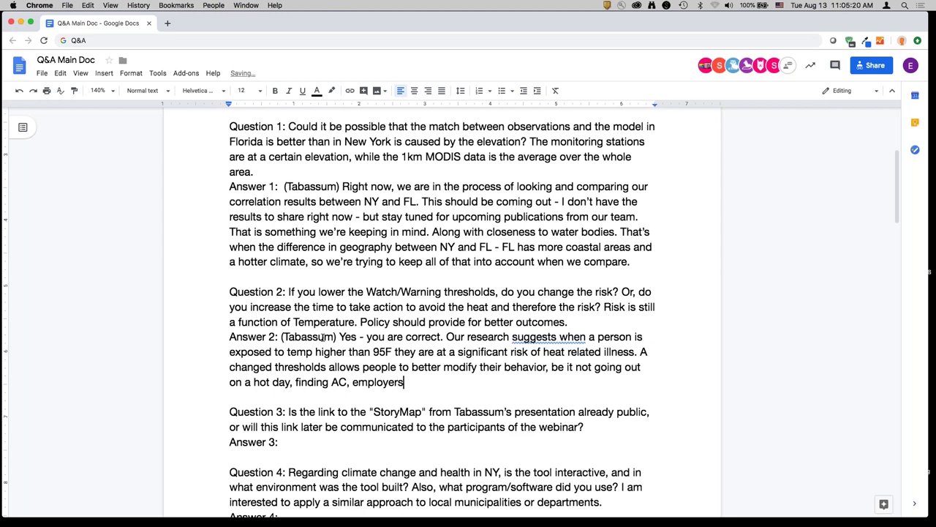
type(" are giving warnings so t")
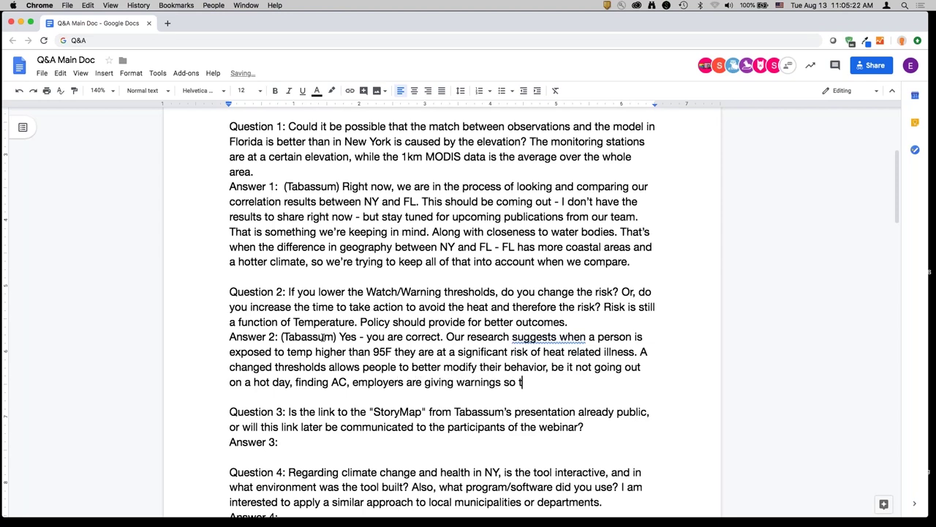
type("hat outdoor workers can at")
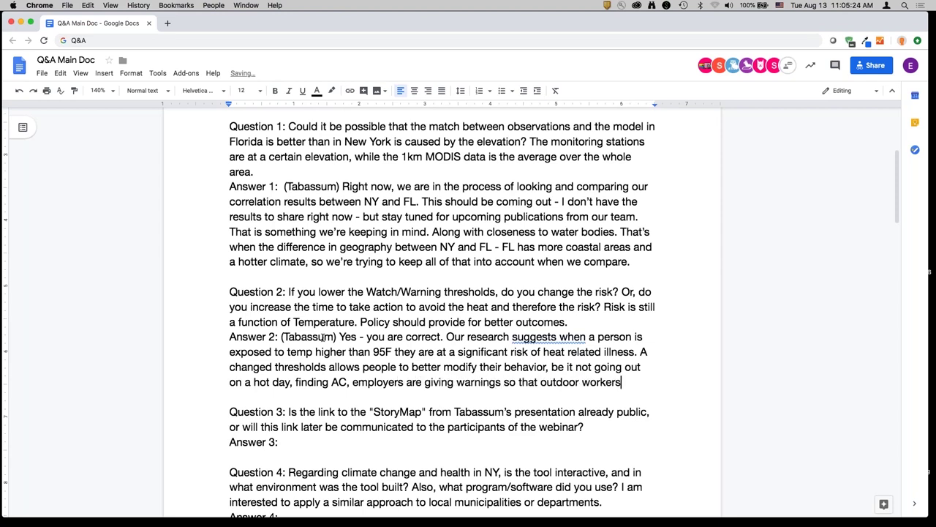
key("BackSpace")
key("BackSpace")
key("BackSpace")
type(", at least, stay hydrated")
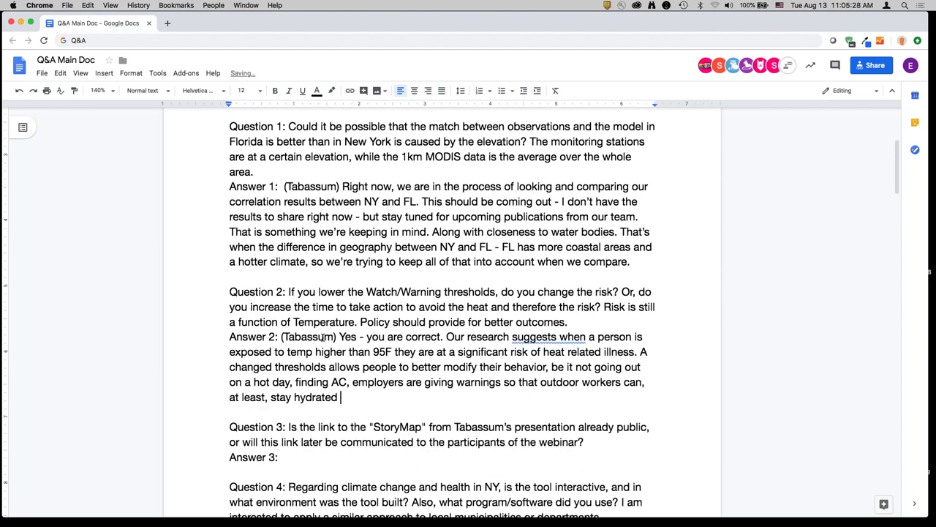
key("BackSpace")
Finish Answer 2 with NWS warnings via TV, radio stations, phone apps and social media campaigns
type(". Since we work with NW")
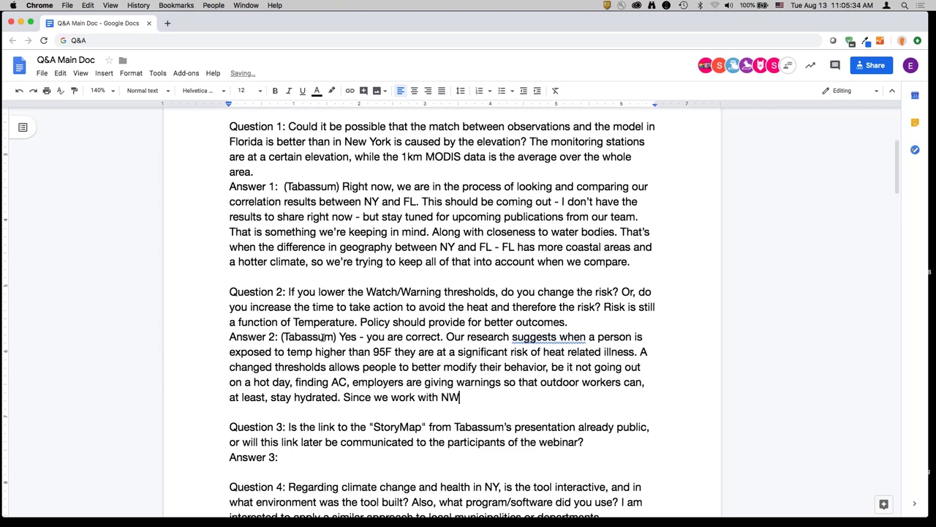
type("S these warning")
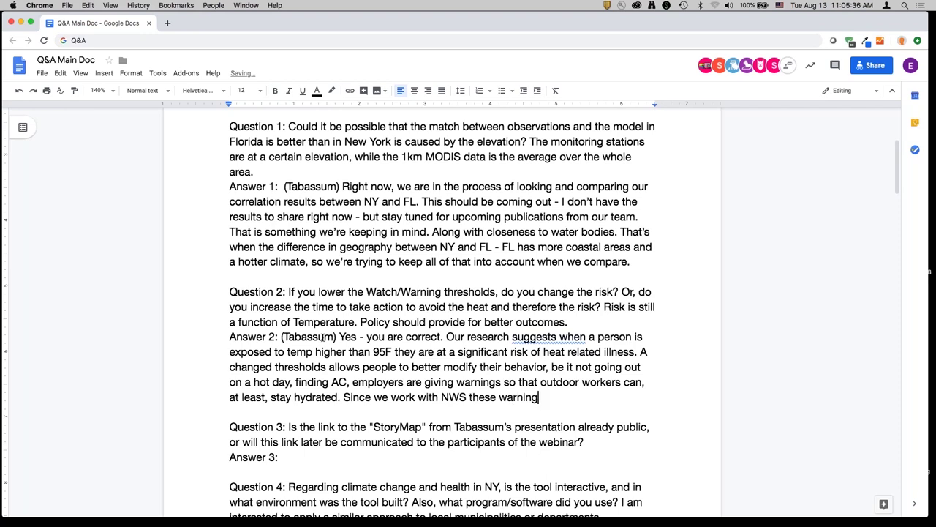
type("s are given throughout the region and")
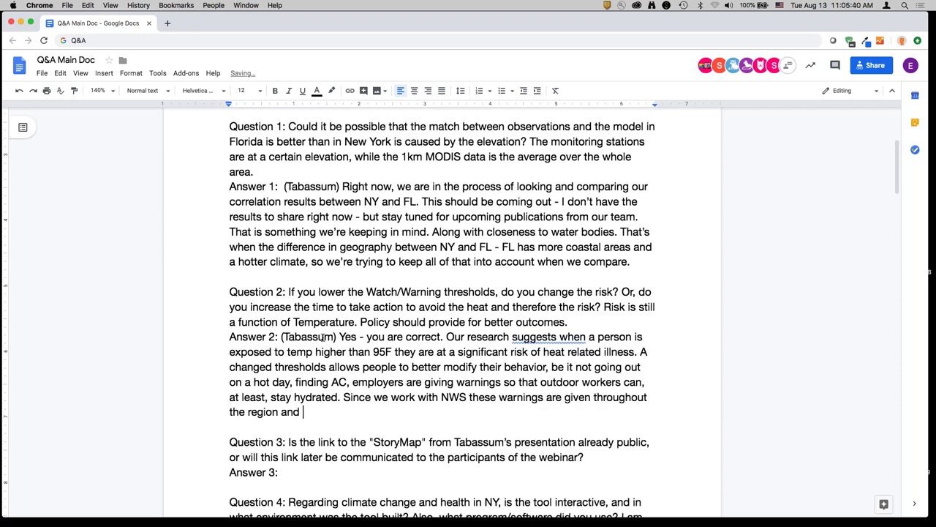
type(" given through T")
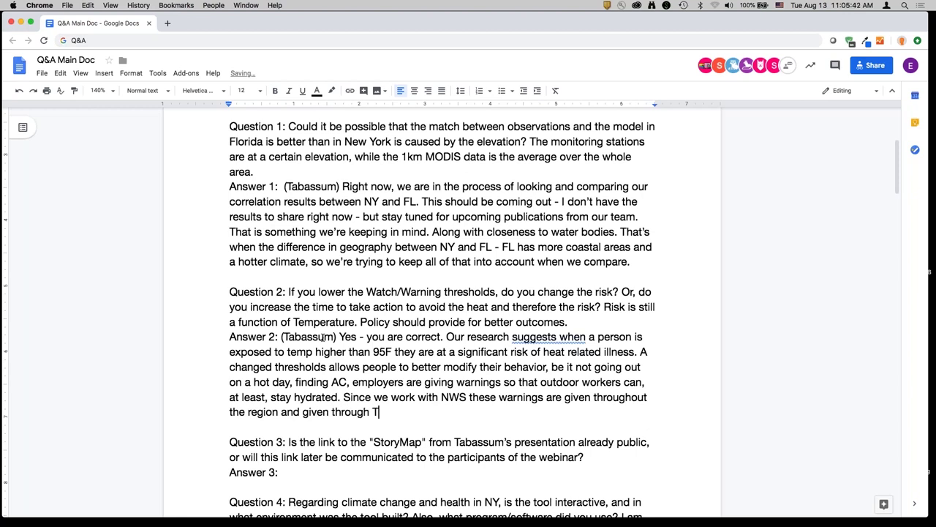
type("V and raid")
key("BackSpace")
key("BackSpace")
type("dio stations, phone apps, ")
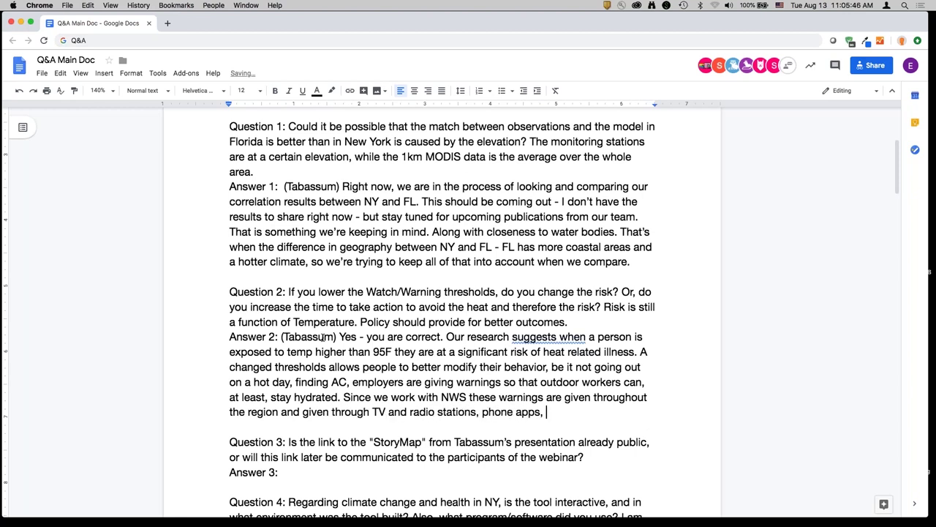
type("and social media")
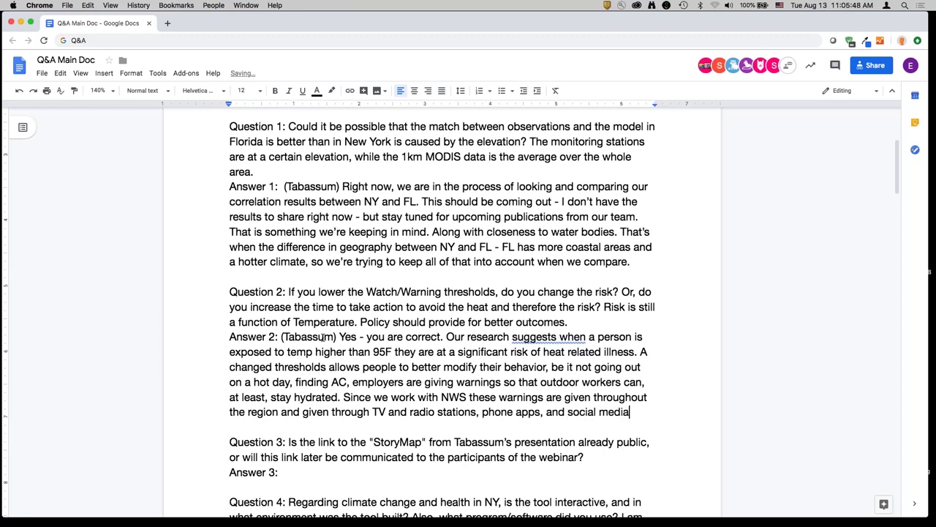
type(" campaigns.")
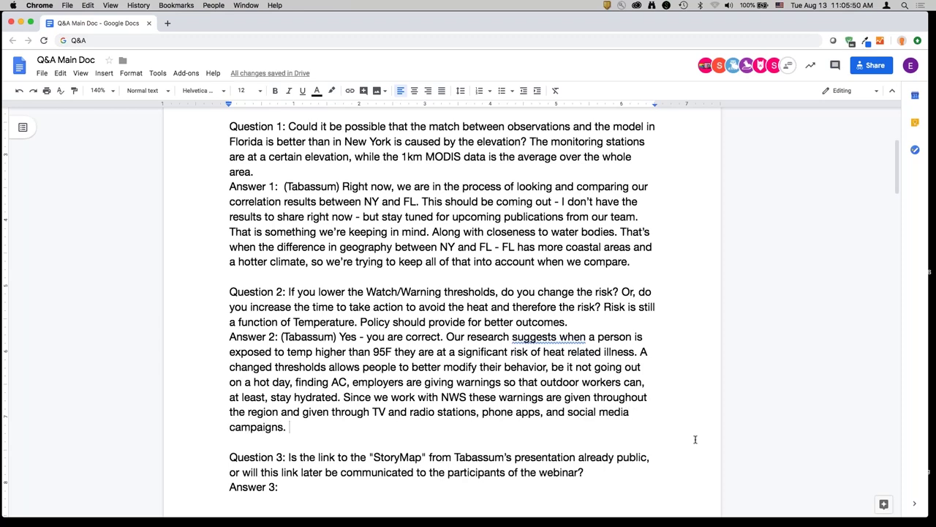
scroll(695, 439, "down", 5)
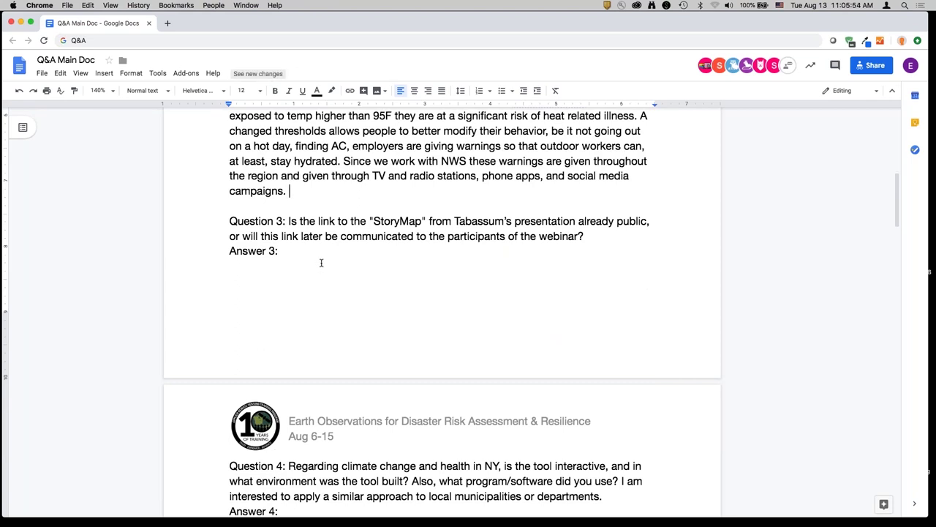
double_click(316, 251)
Write Answer 3: StoryMap is still under review, with its link to be posted on the website
left_click(318, 251)
type("(Tabas")
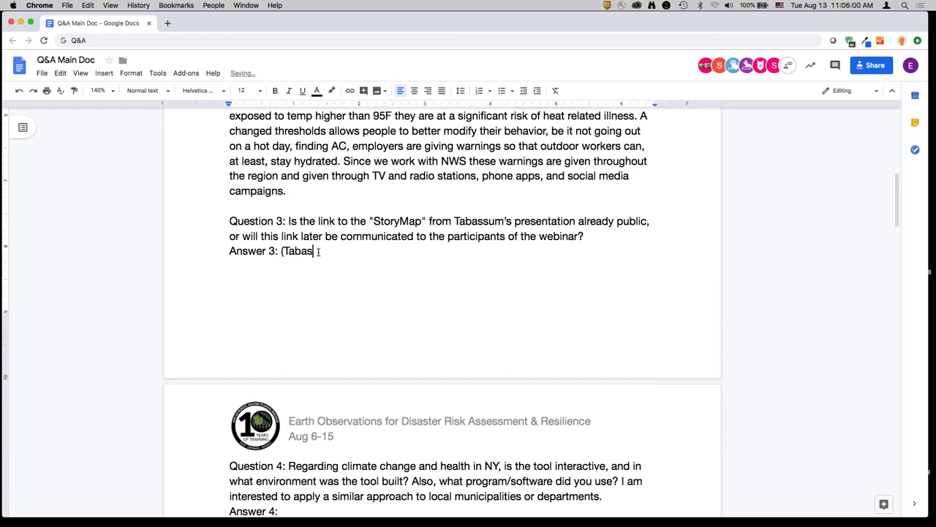
type("sum) StoryMap is stil")
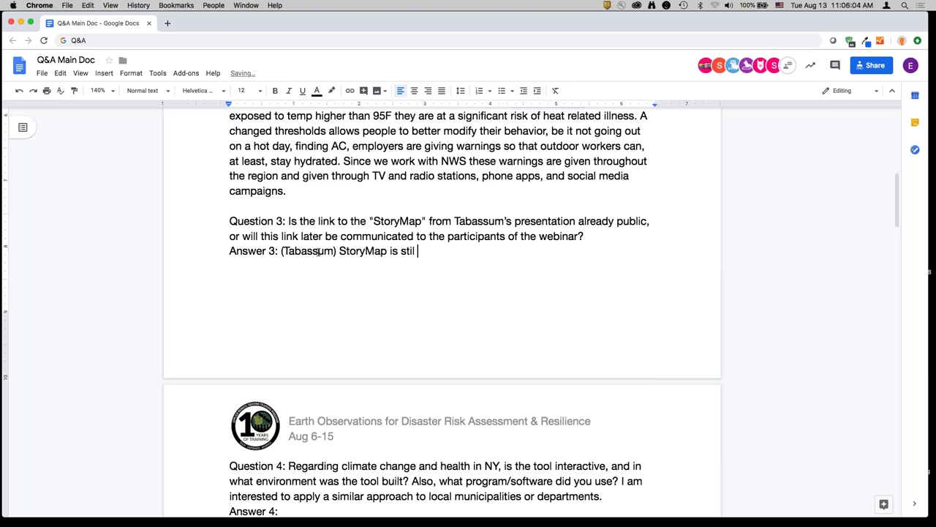
key("BackSpace")
type("l under development. We do a")
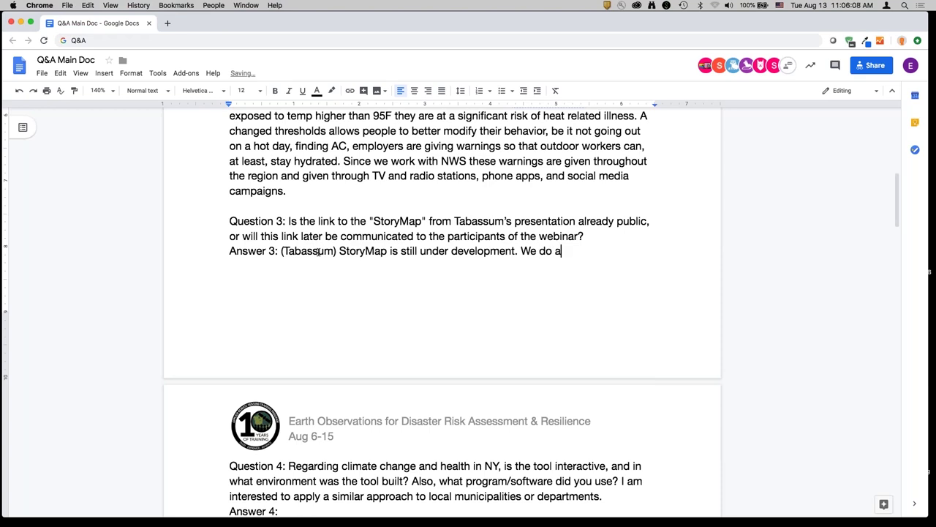
type(" review process - s")
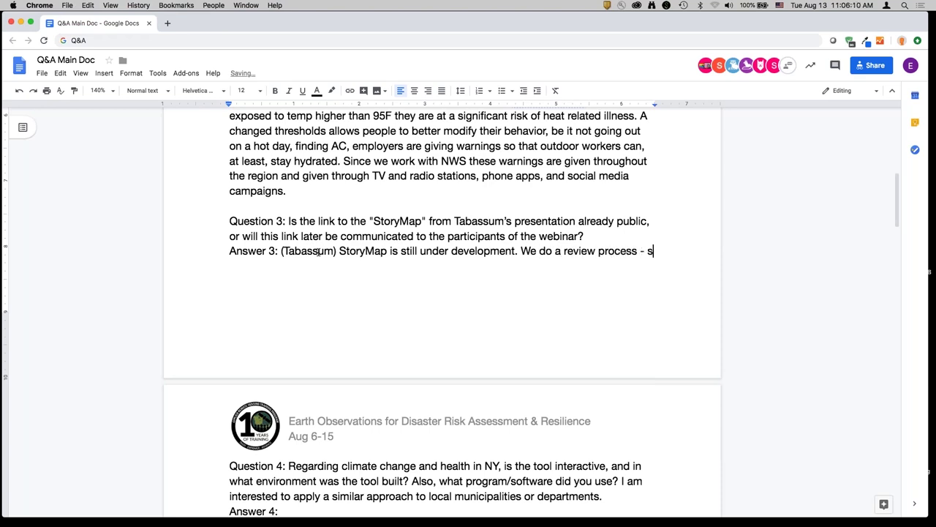
type("o it's still b")
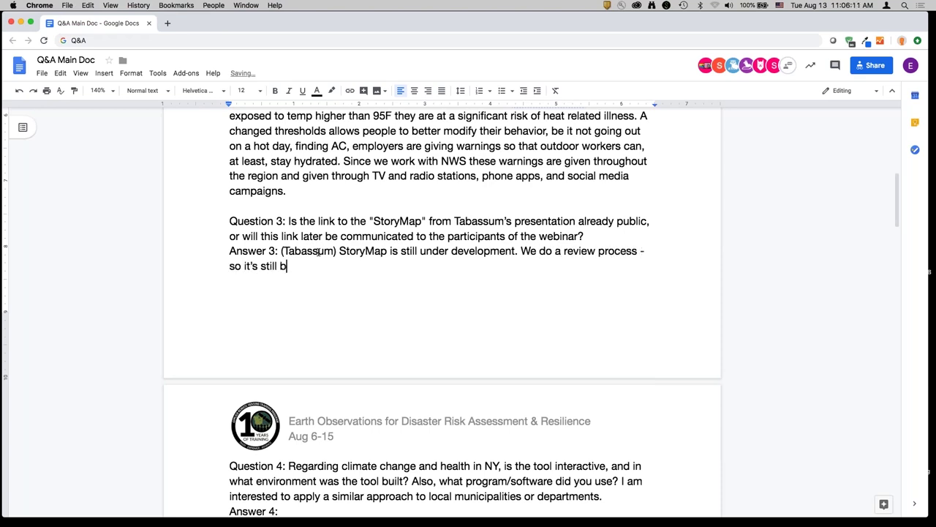
type("eing developed. It'll loo")
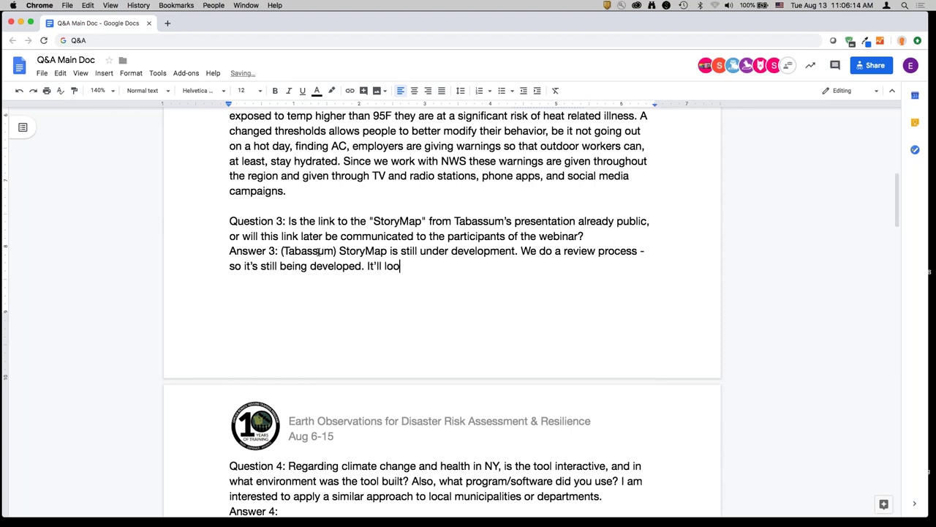
type("k more polished w")
type("hen ")
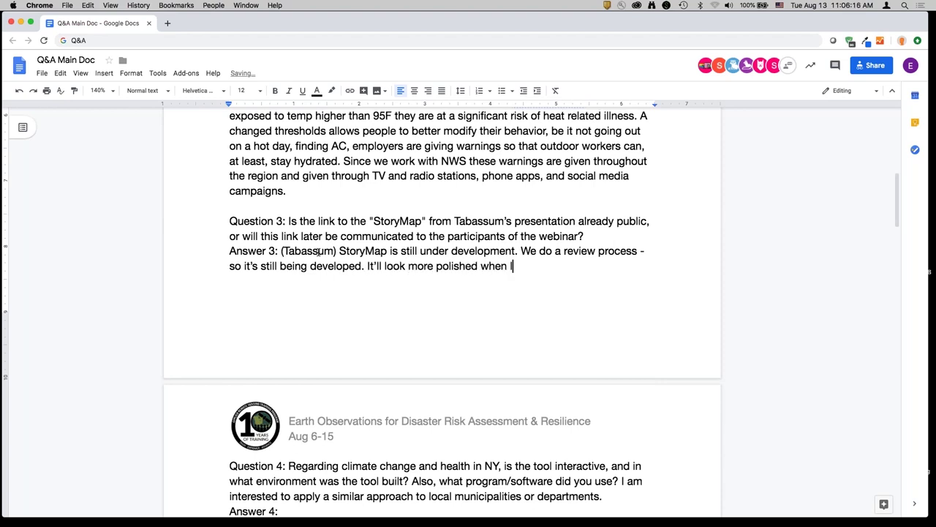
type("it's published. It should be avail")
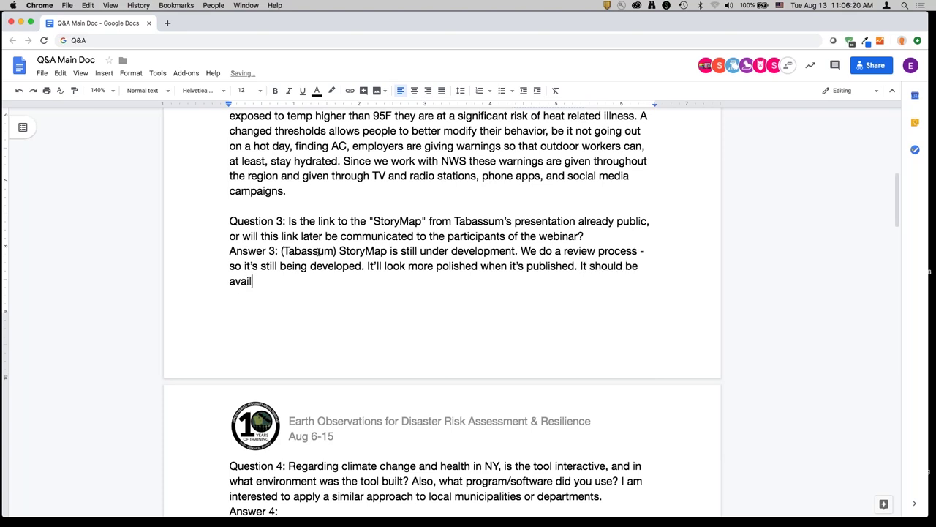
type("able at our website, and we'll ")
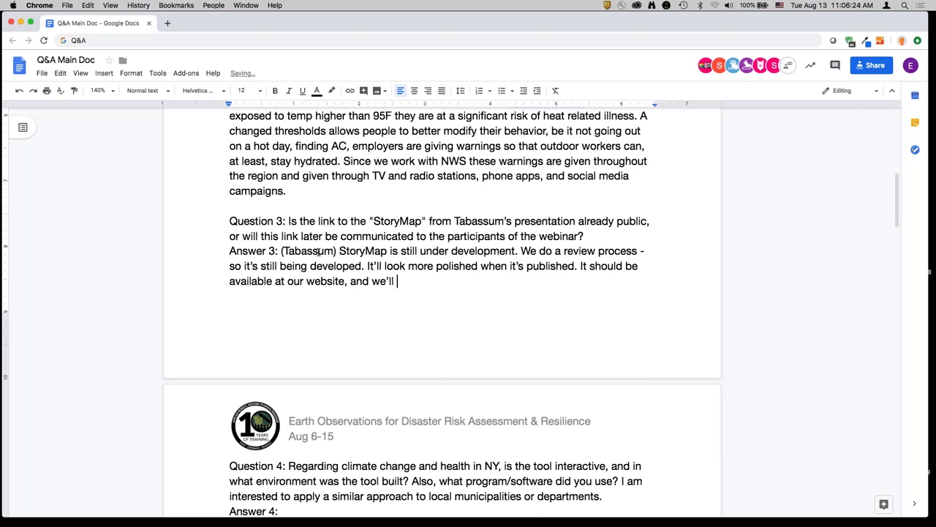
type("put the link here: ")
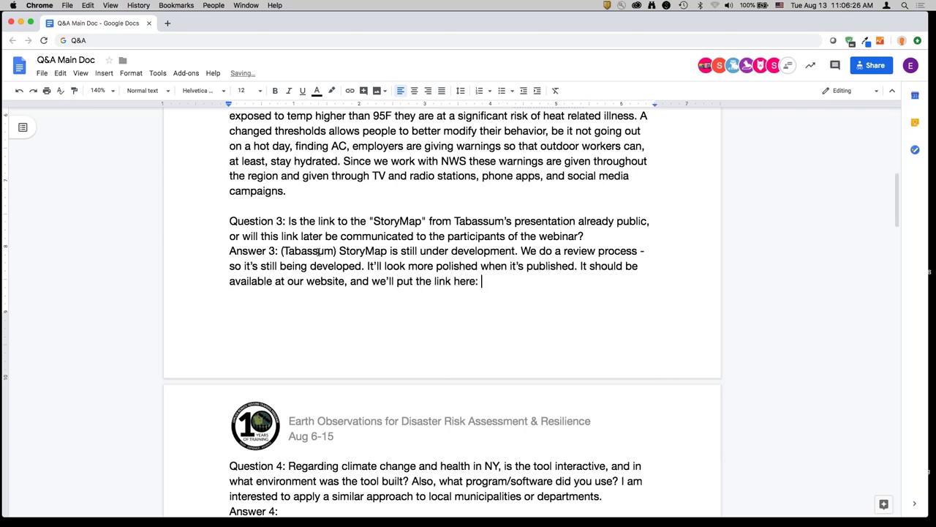
type("later.")
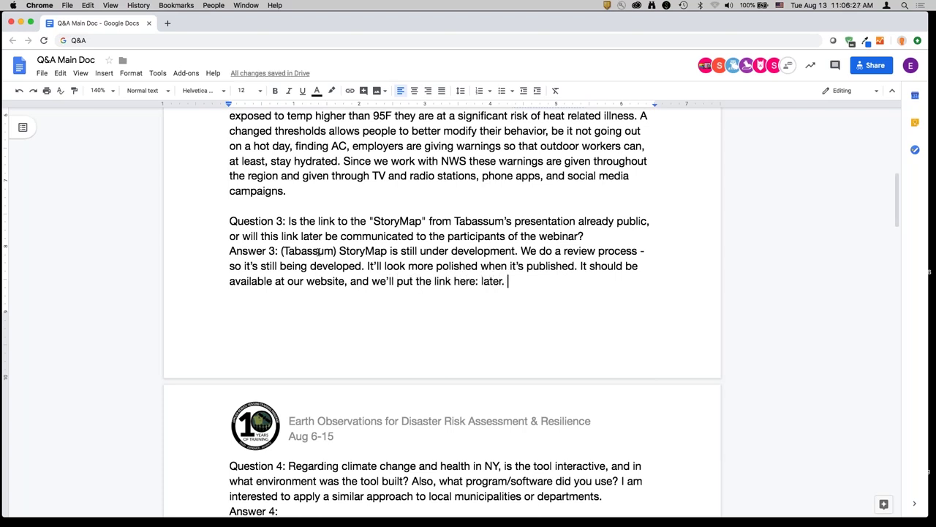
type(" Then w")
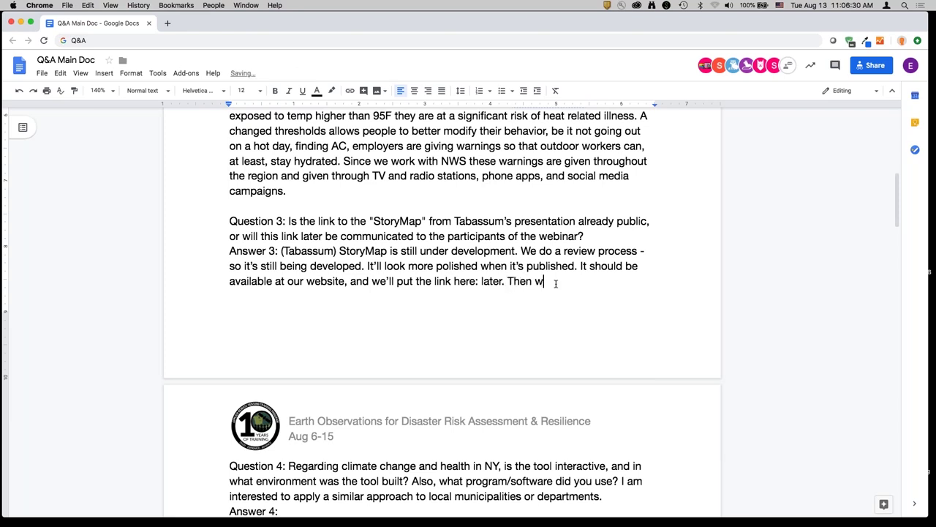
type("hen it's available, it wil")
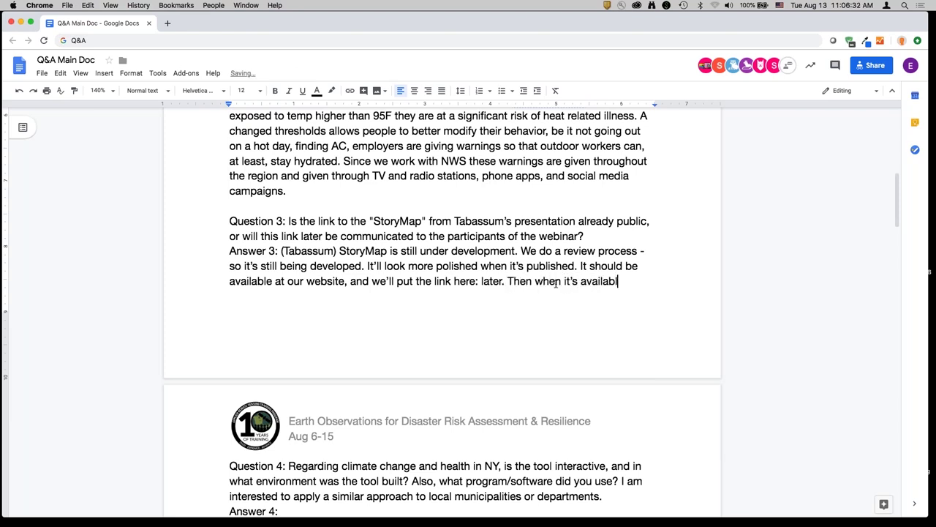
type("l be ava")
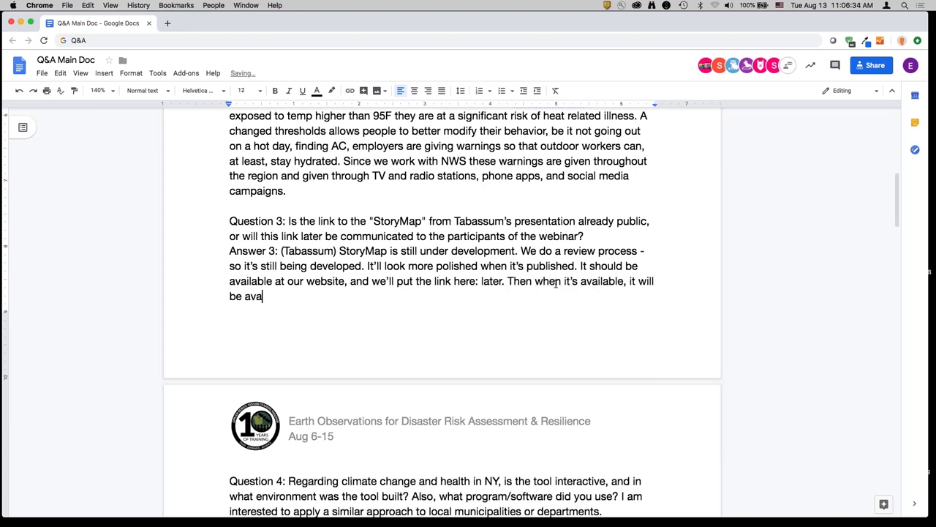
type("ilable there.")
scroll(708, 267, "down", 5)
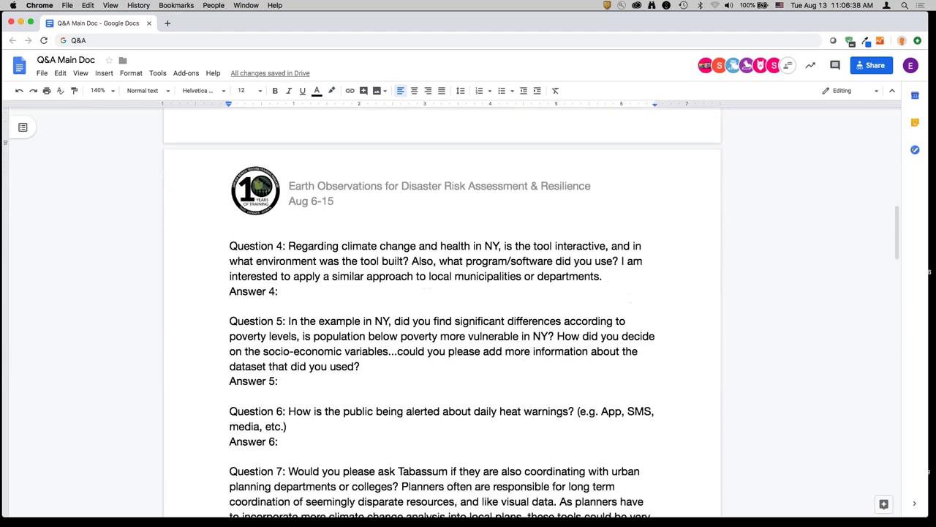
Start Answer 4 describing the interactive StoryMap with county heat profiles and year comparisons
scroll(253, 217, "down", 2)
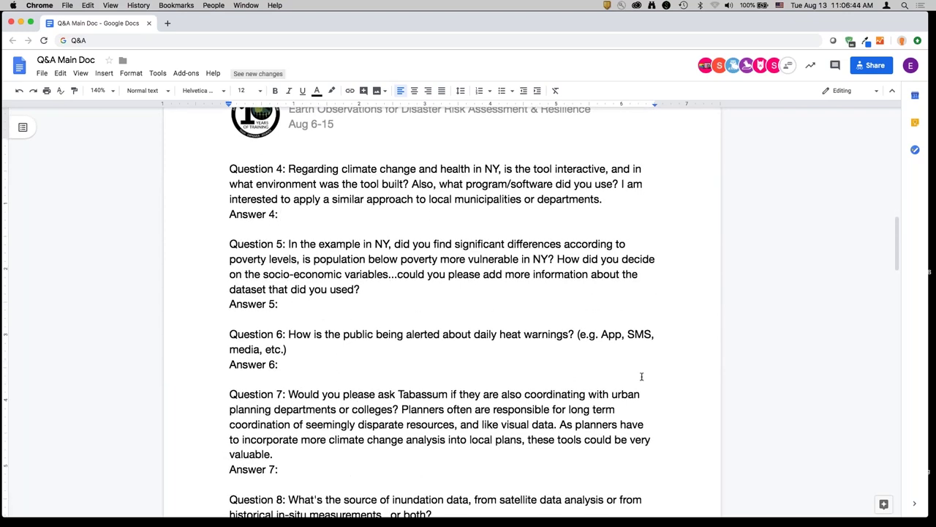
type("(Tabassum")
type("I am assuming this ")
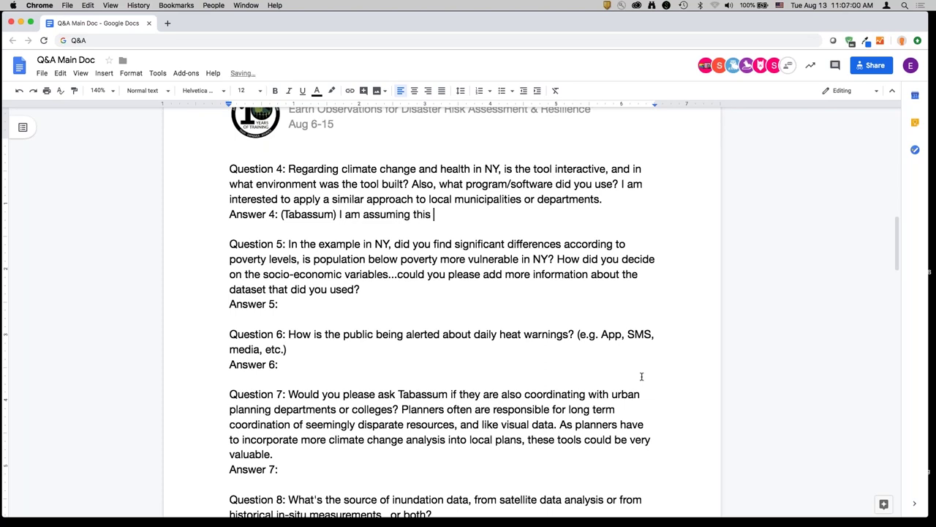
type("is referring to th")
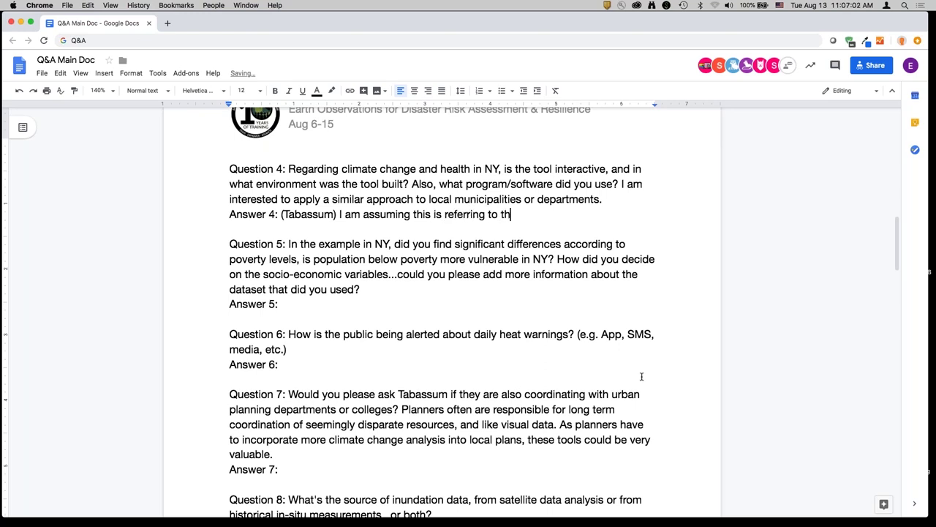
type("e storymap. That is in")
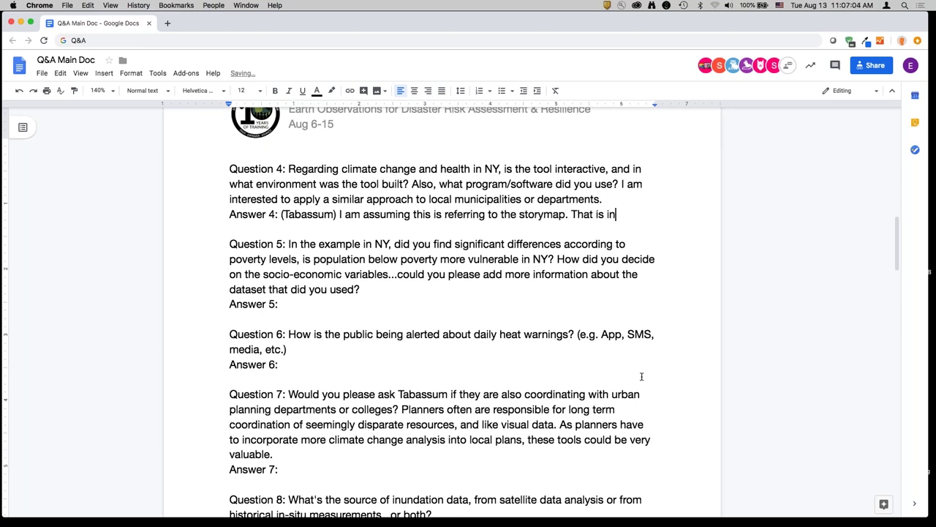
type("teractive, it has many ")
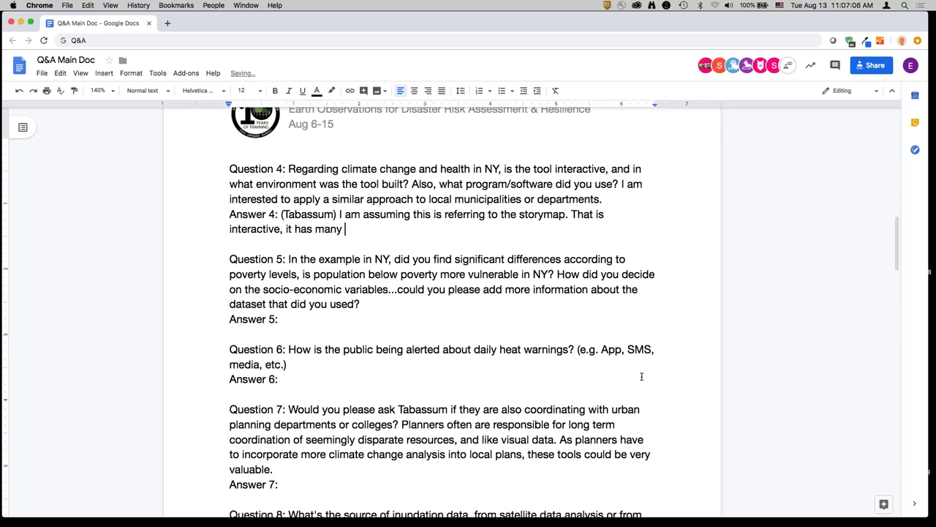
type("interactive features. ")
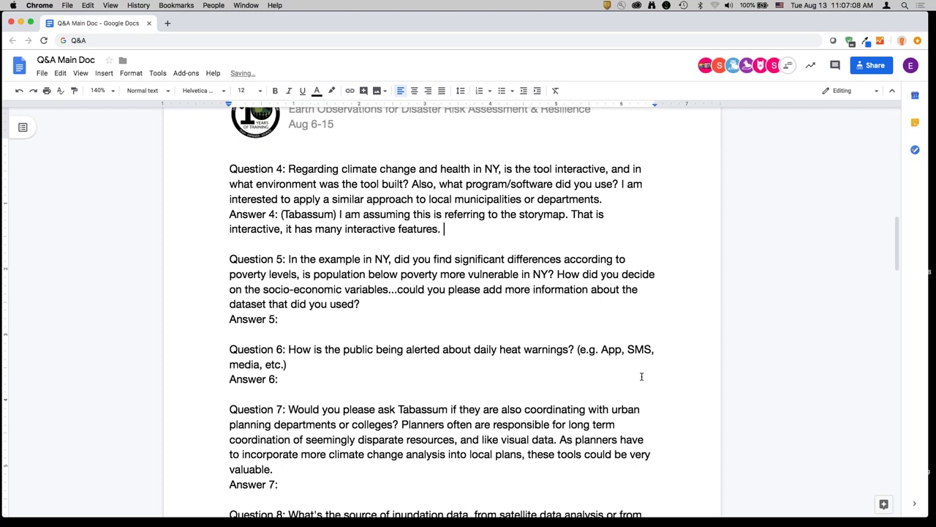
type("You can click on ")
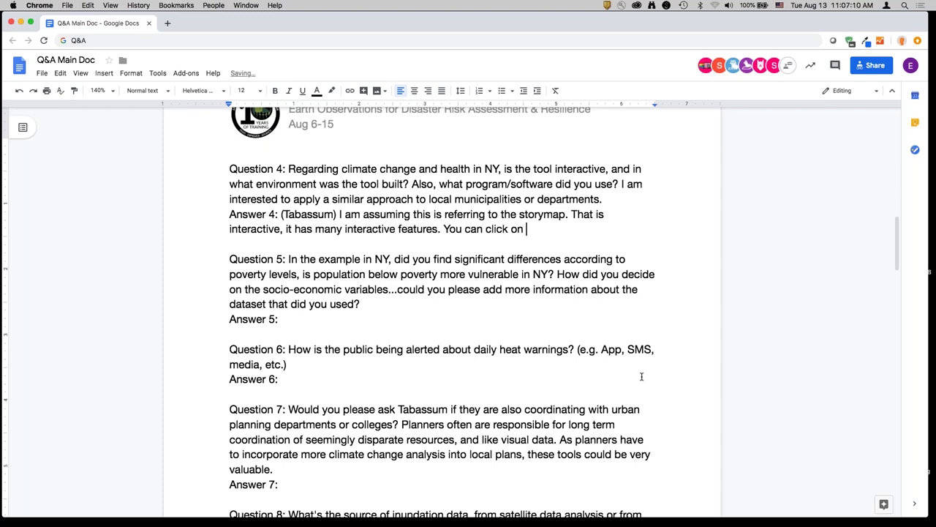
type("difefferent jurisdictions,")
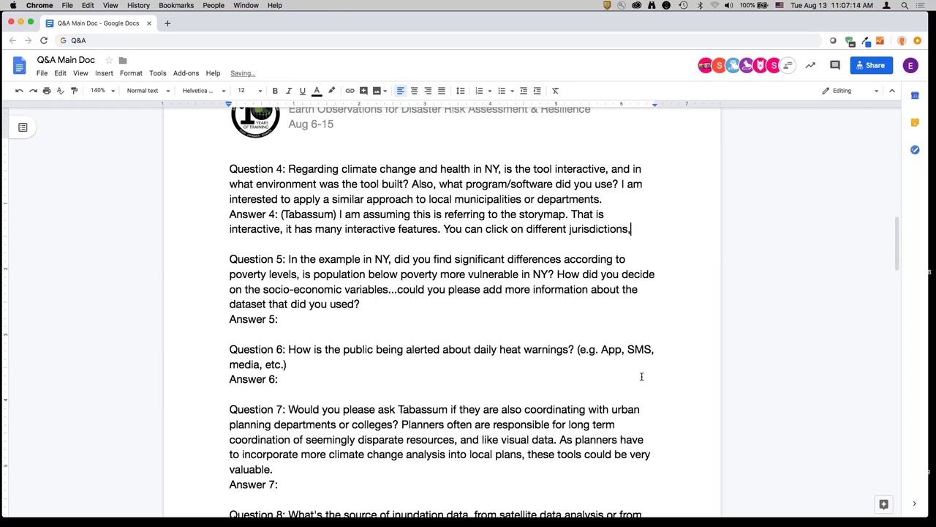
type(" look at docs")
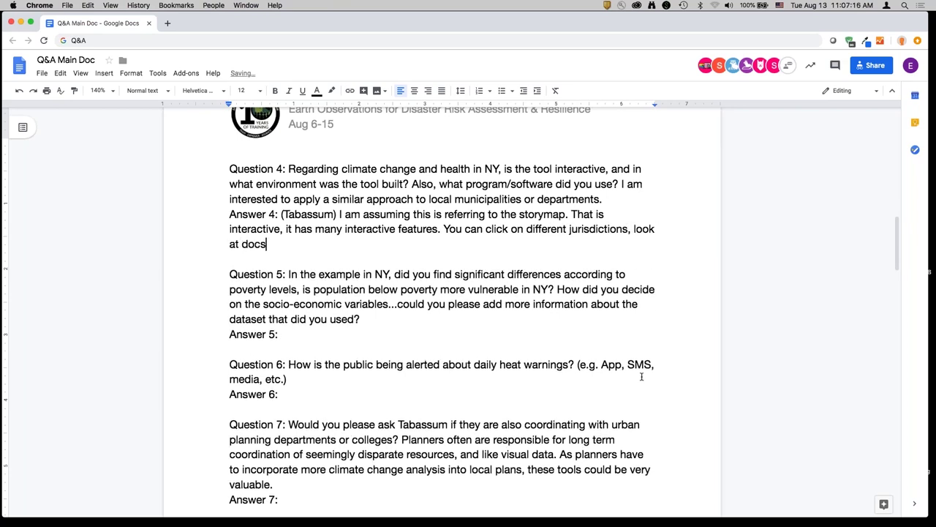
type(" related to pr")
key("BackSpace")
key("BackSpace")
type("heat profiles ")
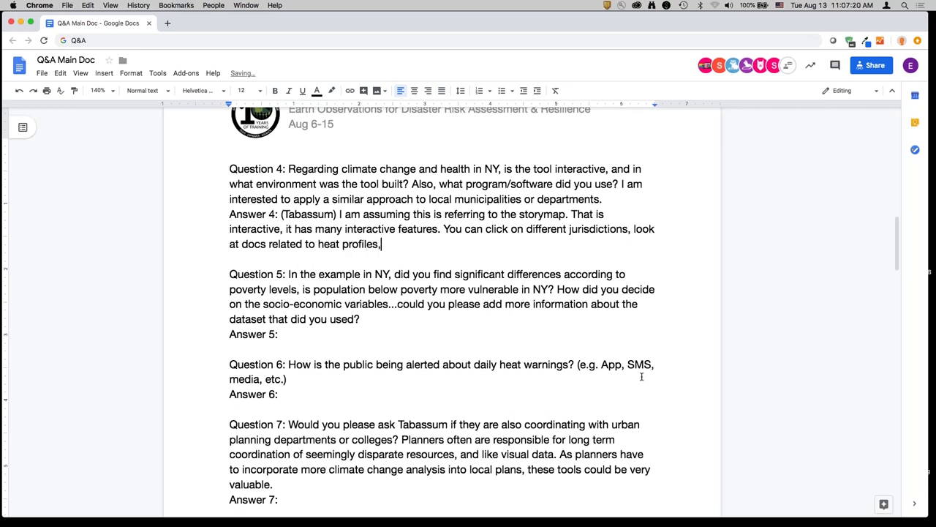
type(" can look at the pro")
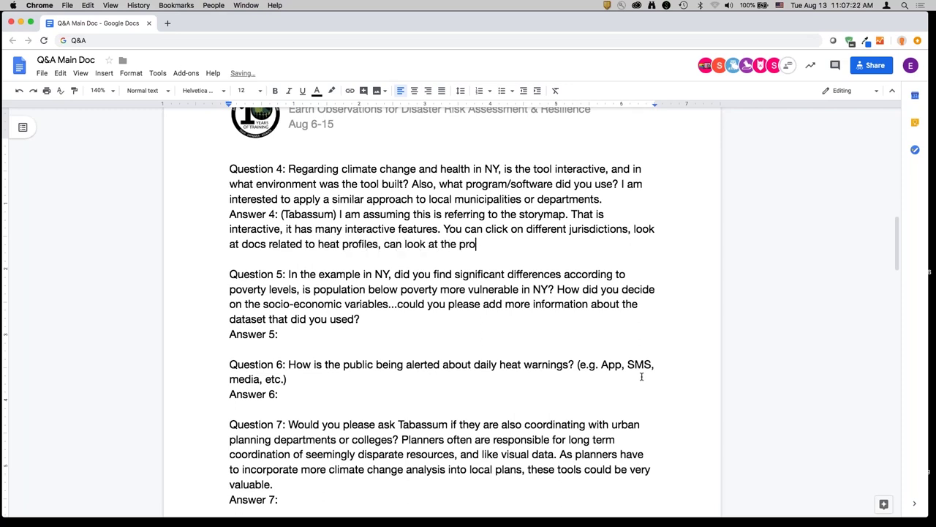
type("file for a county, you can compare different")
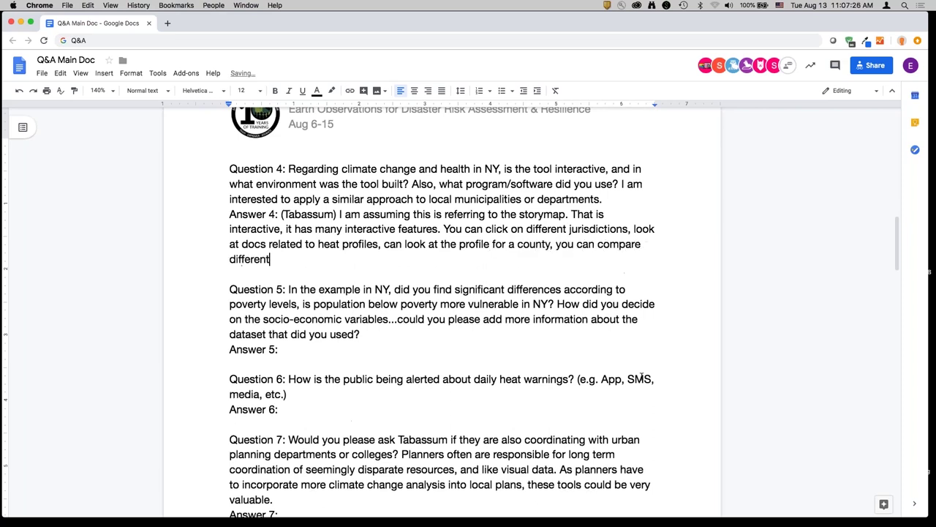
type(" years. - climate trends dur")
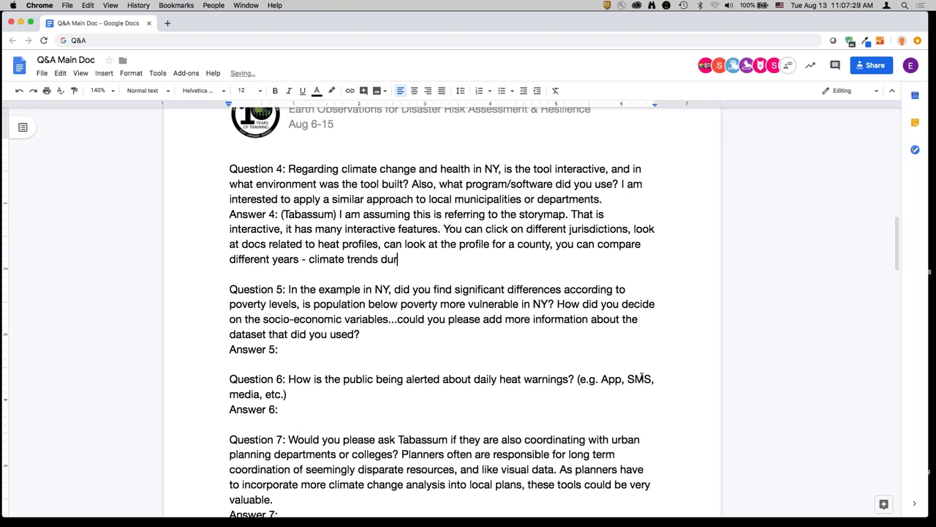
type("ing different years. There are")
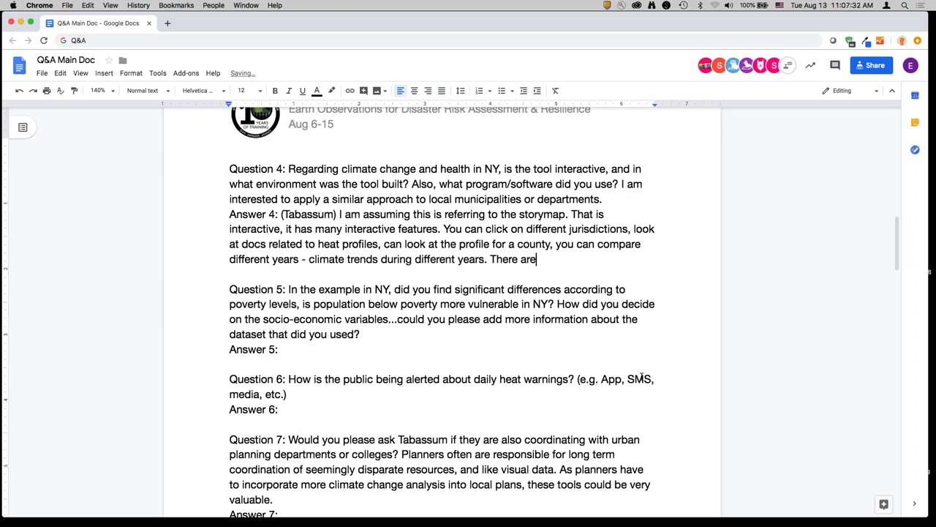
type(" different feature")
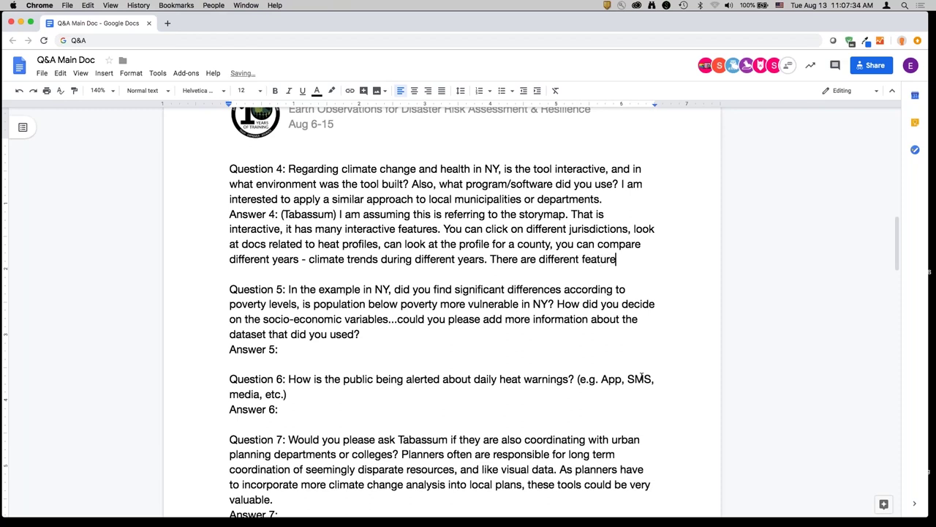
type("s. We're linking out to National")
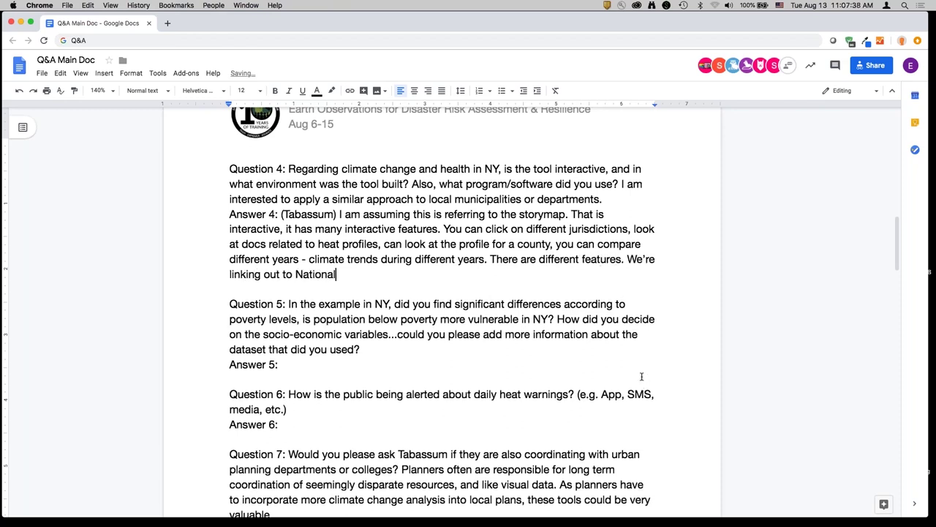
type(" Weather Service s")
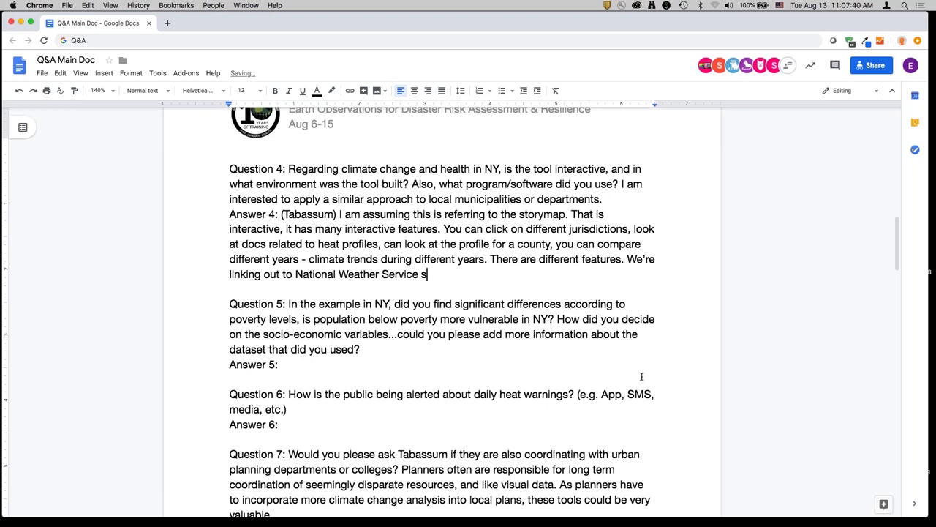
type("ites and other progra")
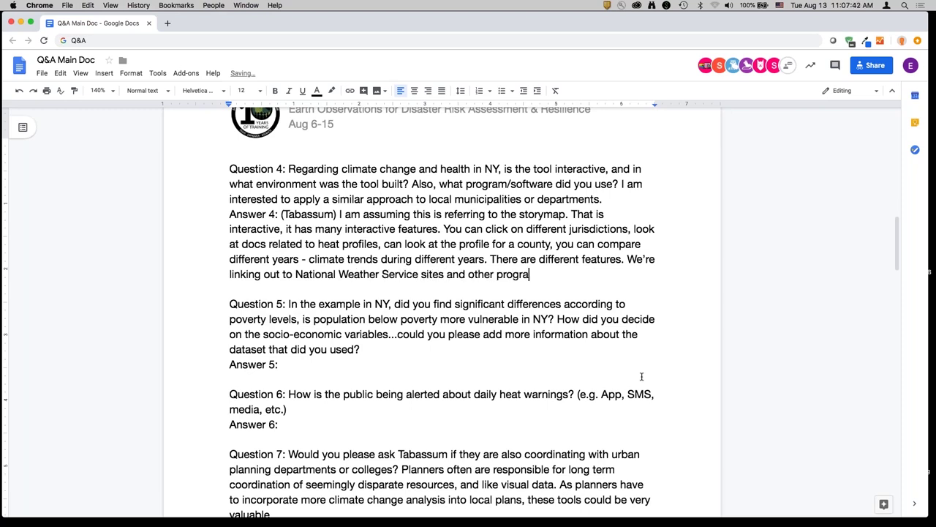
type("ms - there's a bunch of resources within the s")
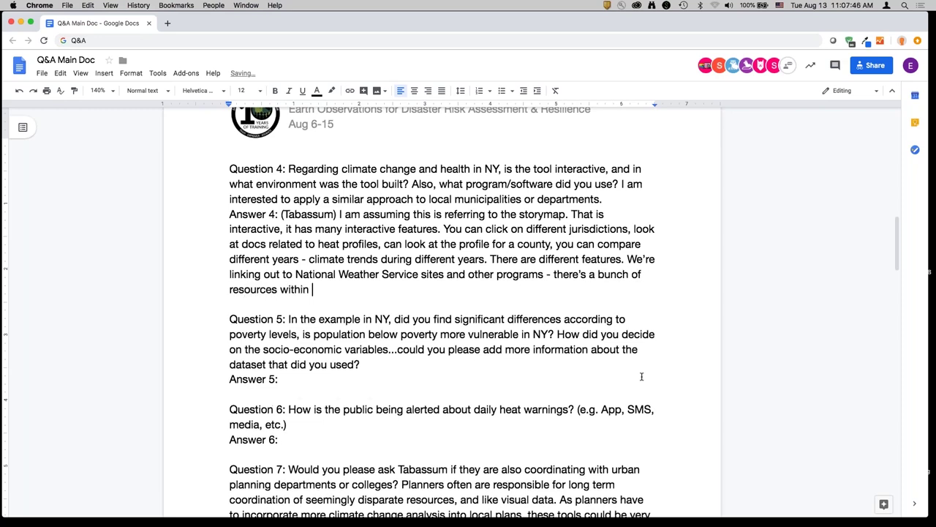
Add that an ArcGIS Online account lets users put shapefiles into a StoryMap, offering to share the technique
key("BackSpace")
type("StoryMap people can use")
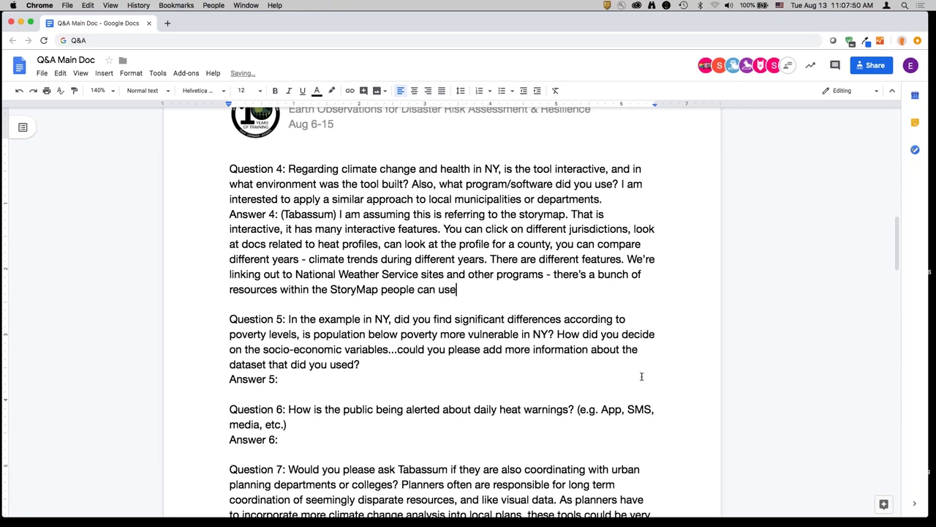
type(". It is being deve")
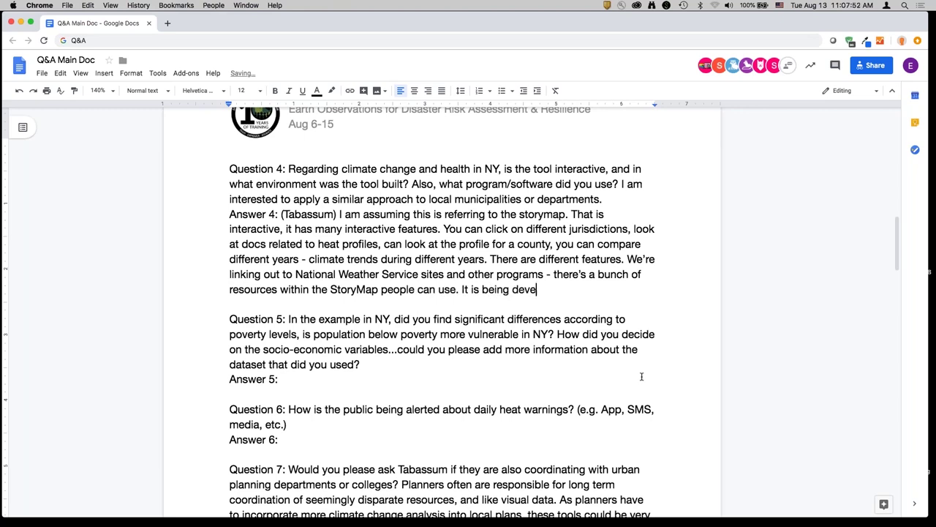
type("loped using ArcGIS ")
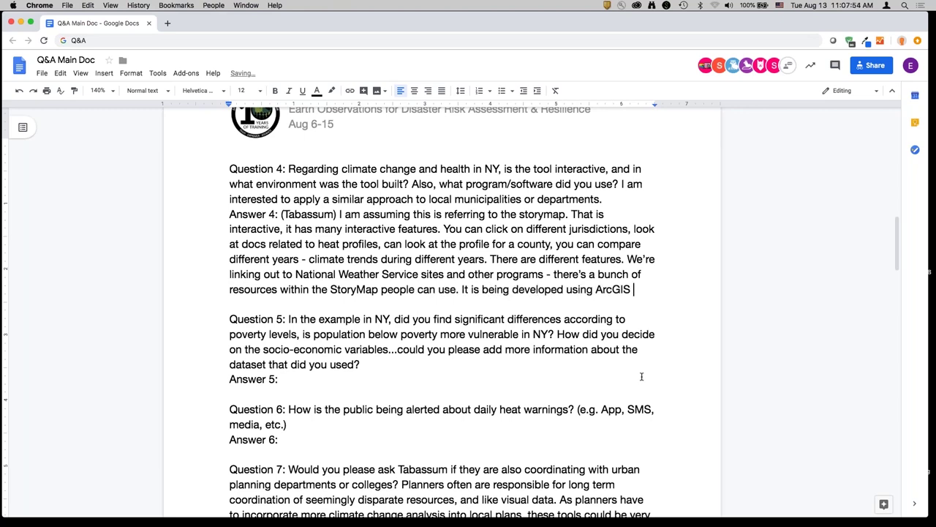
type("online - ")
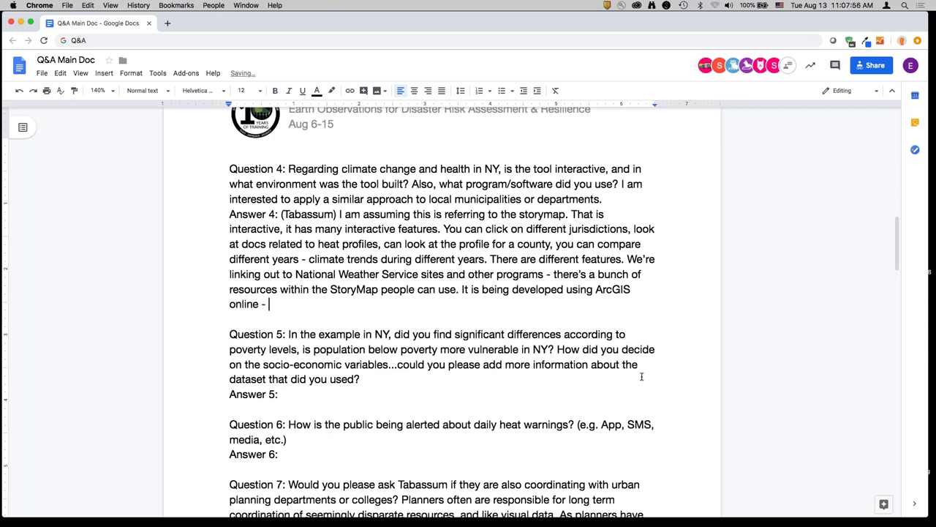
type("it is a neat tool that has ")
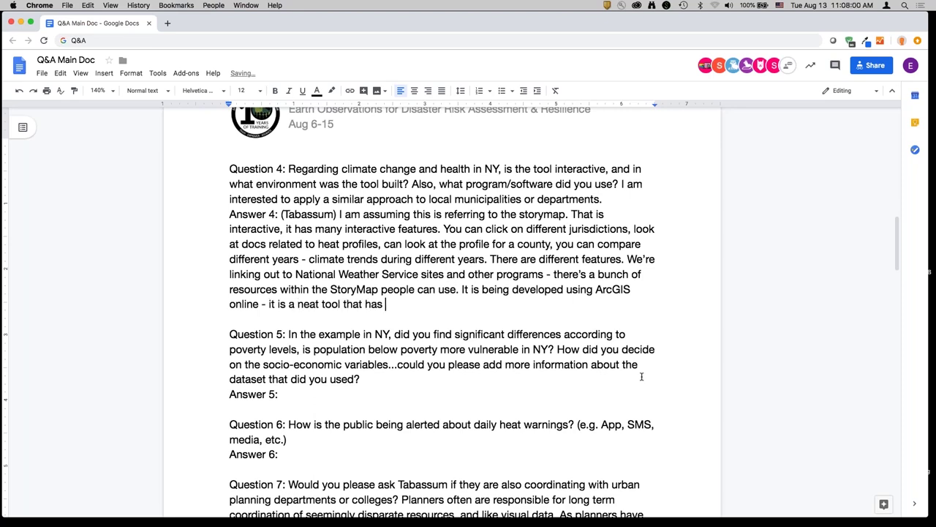
type("been provided by ArcGIS on")
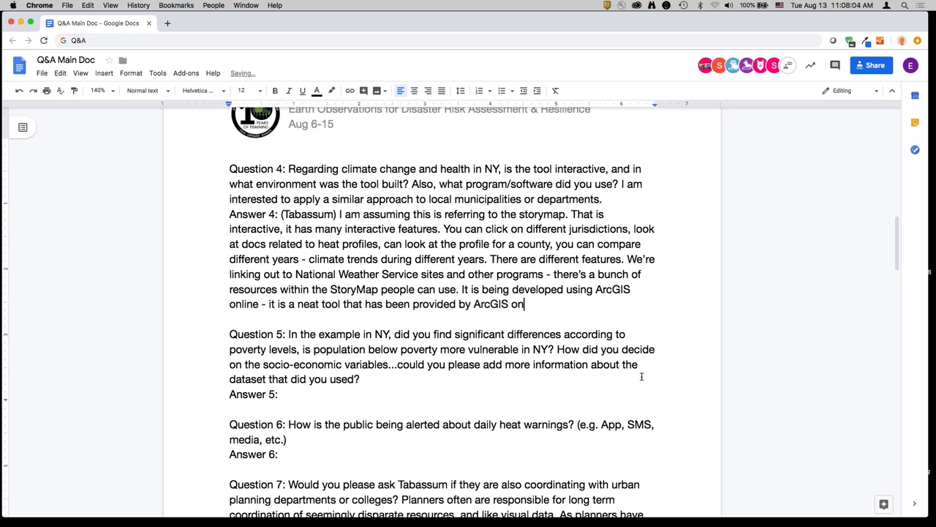
type("line. It's fairly easy to pick up")
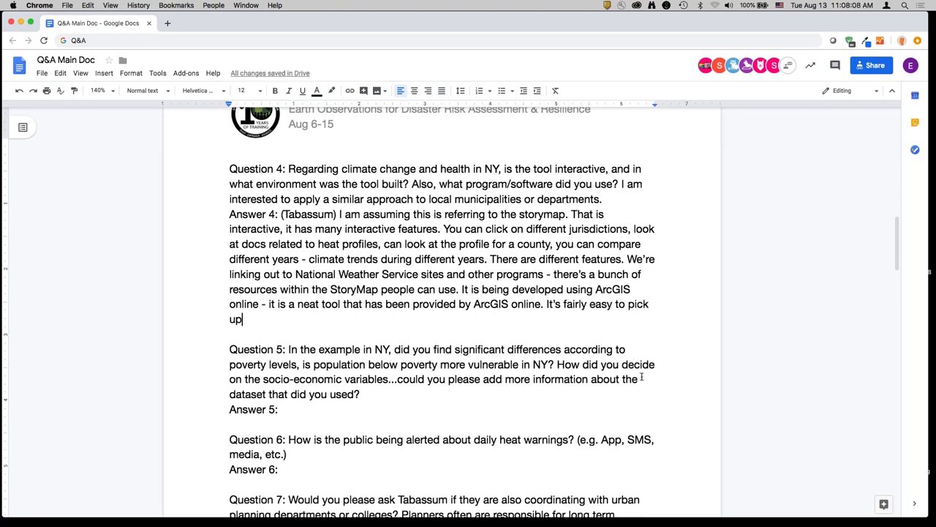
type(". If you're comfortable with ")
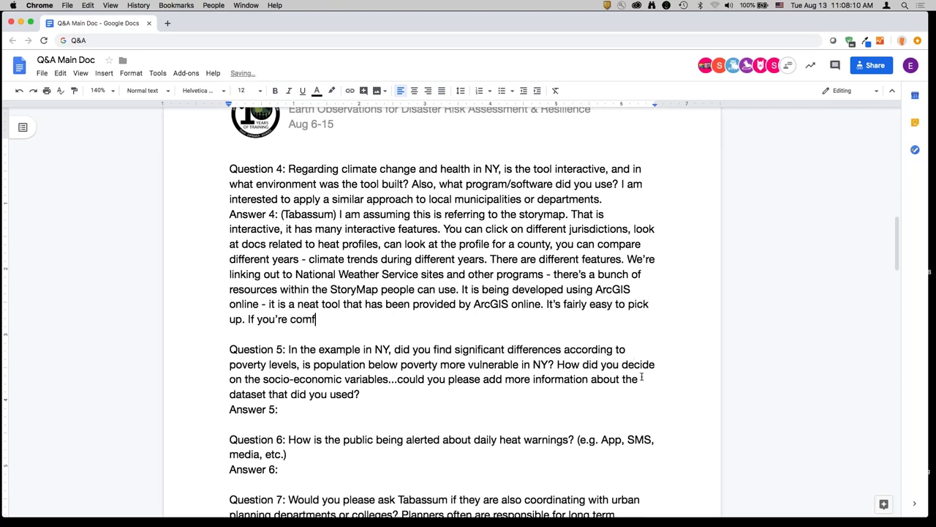
type("doing spatia")
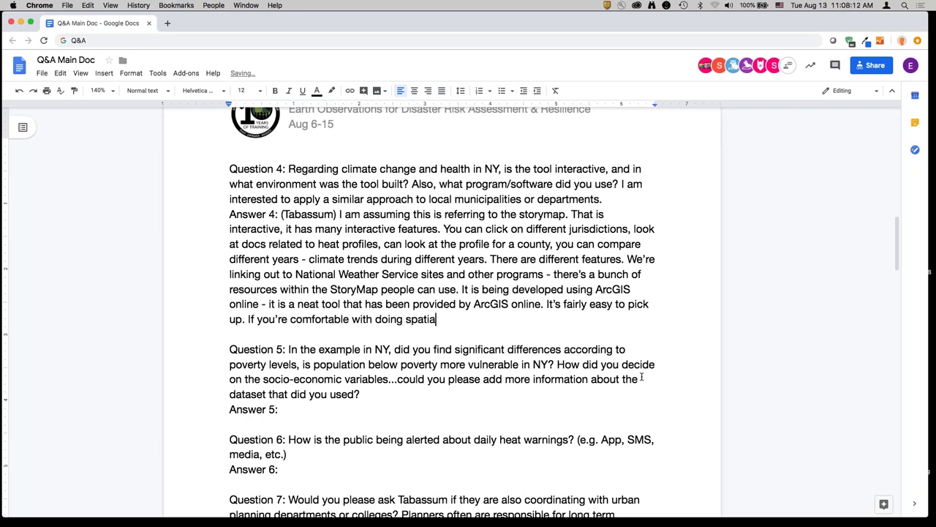
type("l analysis - and hav")
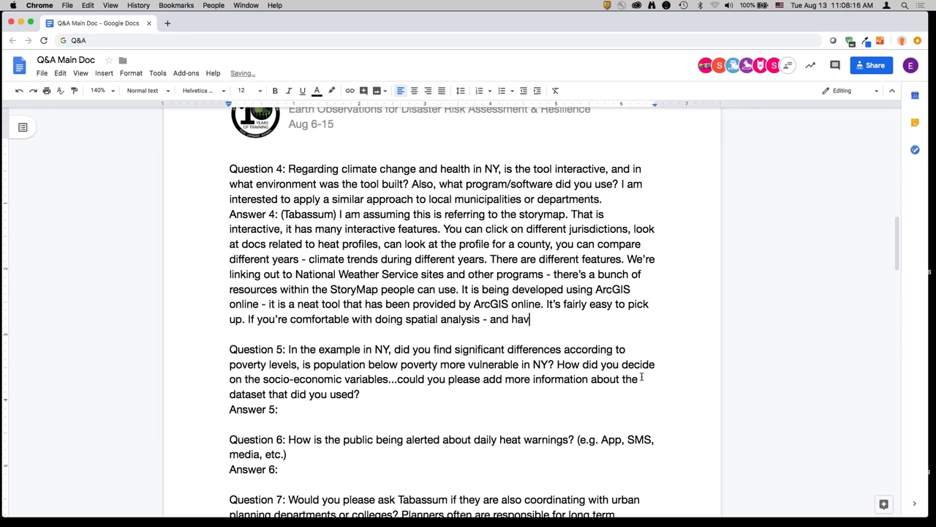
type("e some maps you want to put up - a")
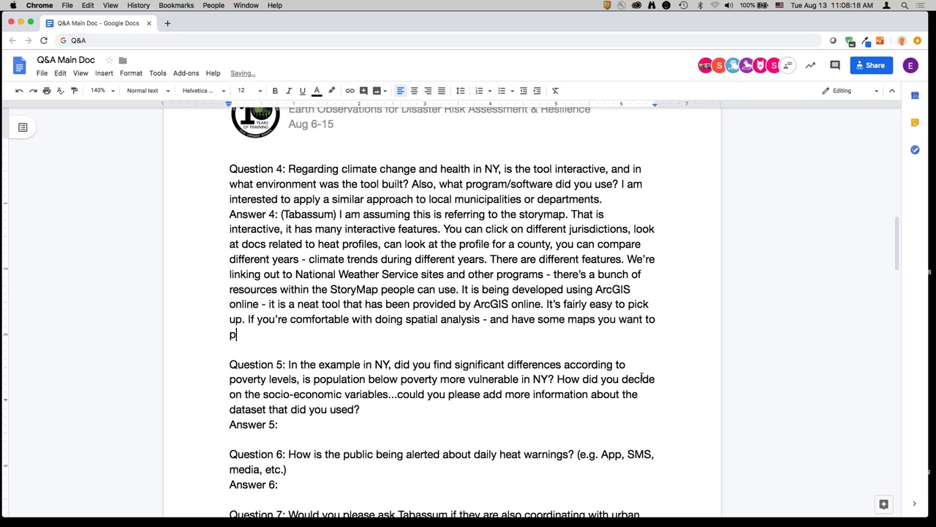
type("n ArcGIS on")
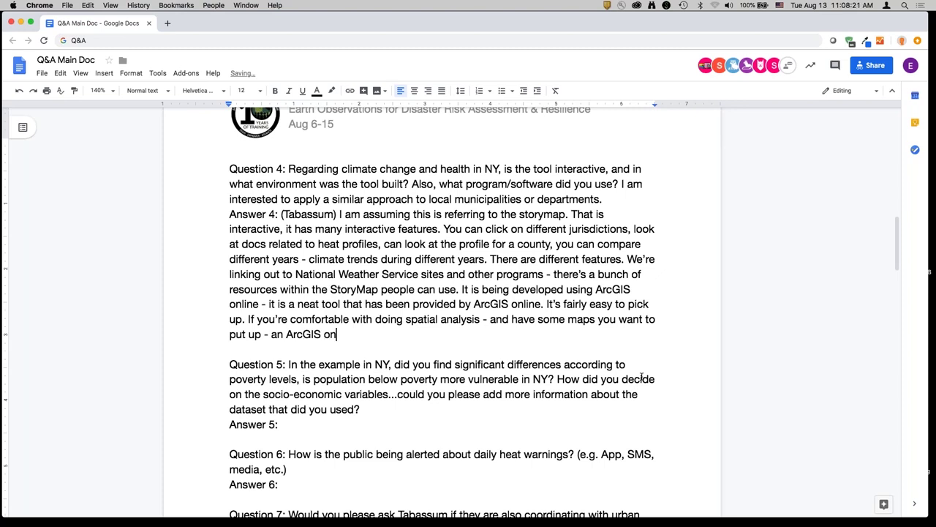
type("line account will allow ")
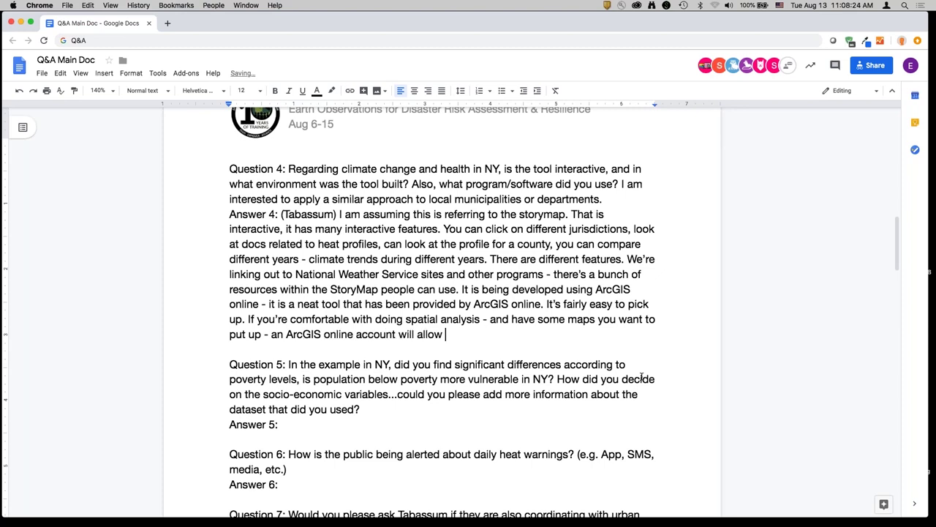
type("you to take your st")
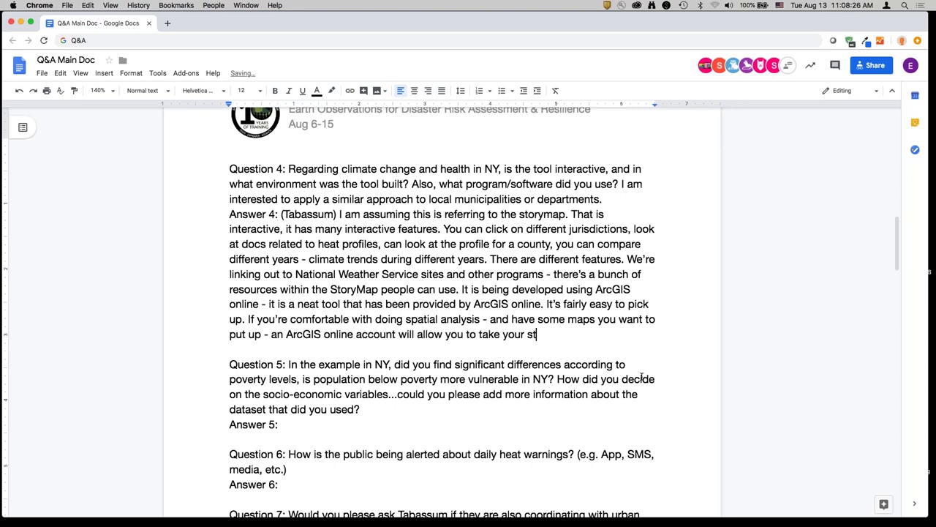
key("BackSpace")
type("hapefiles and pu")
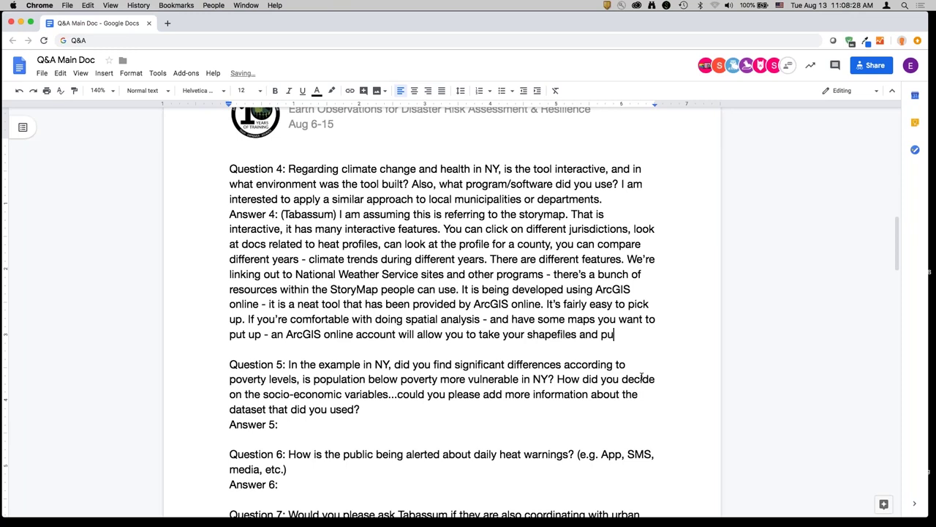
type("t it ")
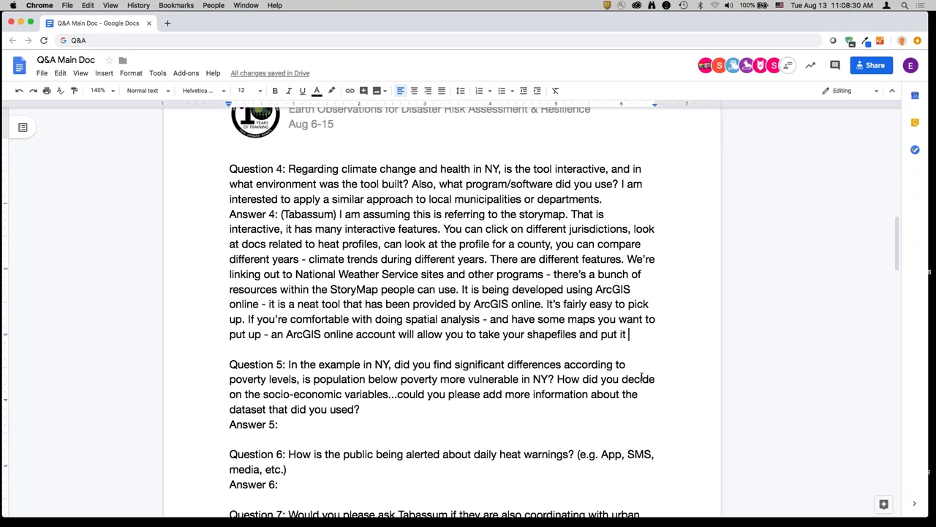
type("in a Story")
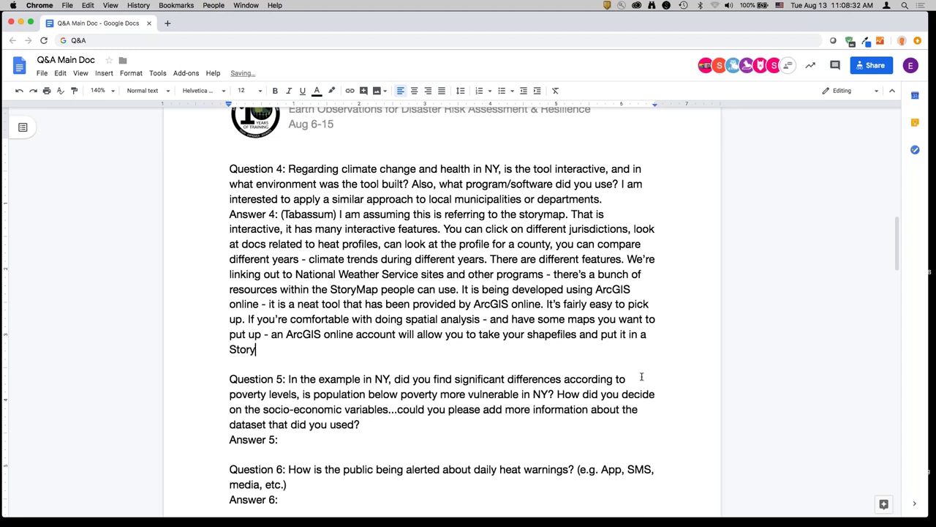
type("Map. I can put in your")
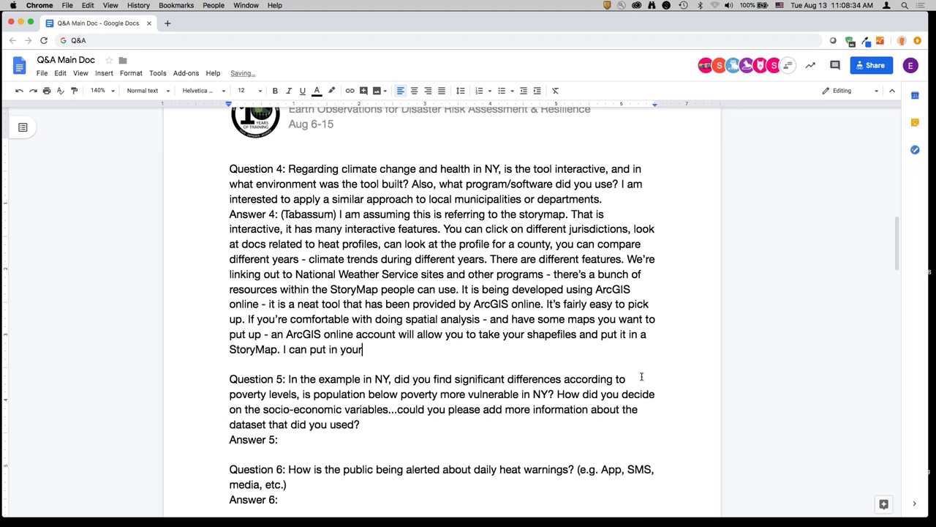
type(" email, and if you're interested in d")
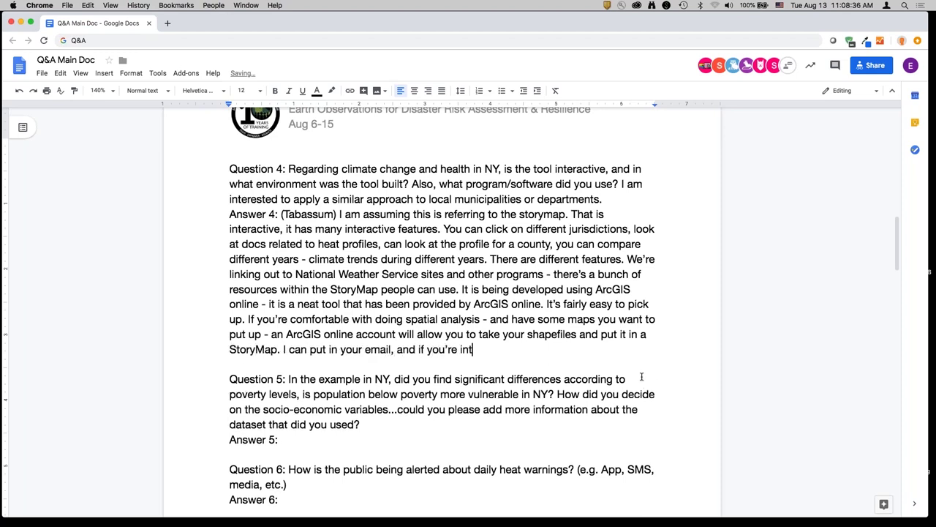
type("eveloping ")
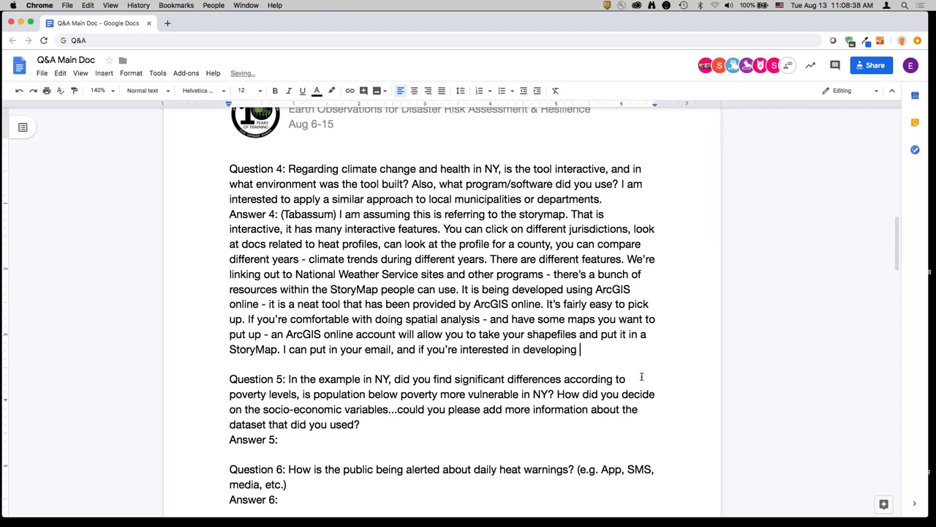
type("it for your own jurisd")
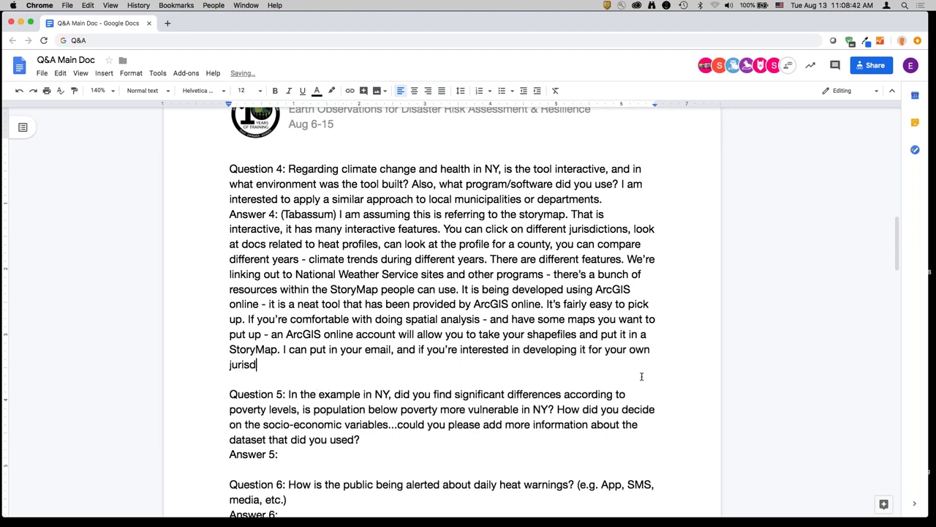
type("iction, we'd be happy to share o")
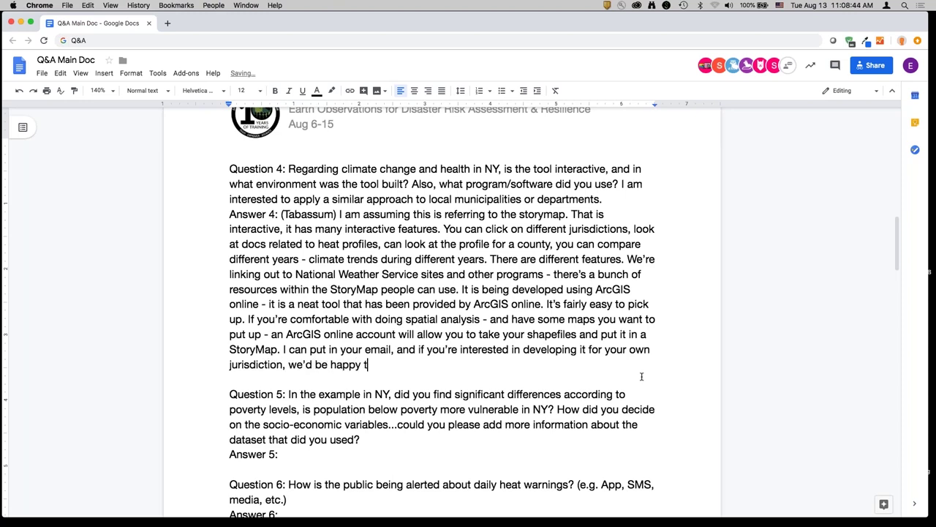
type("ur d")
key("BackSpace")
type("technique with")
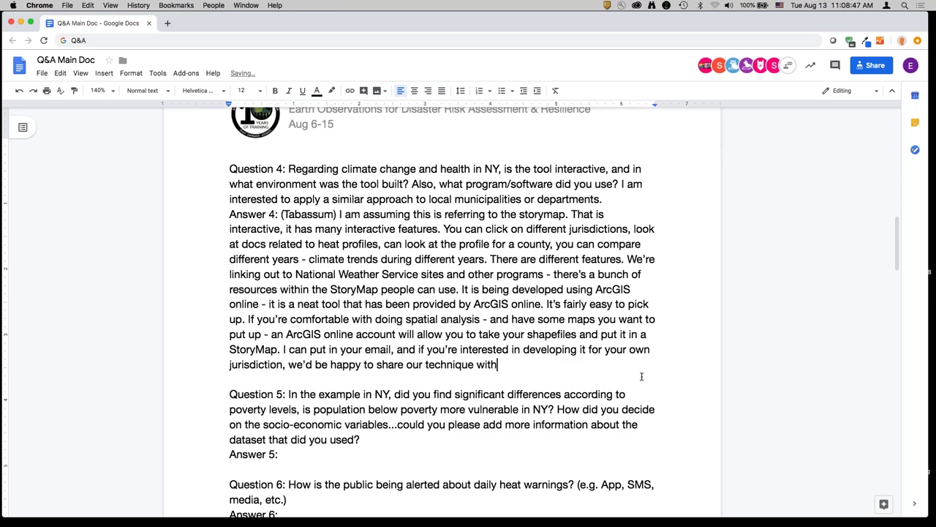
type(" you.")
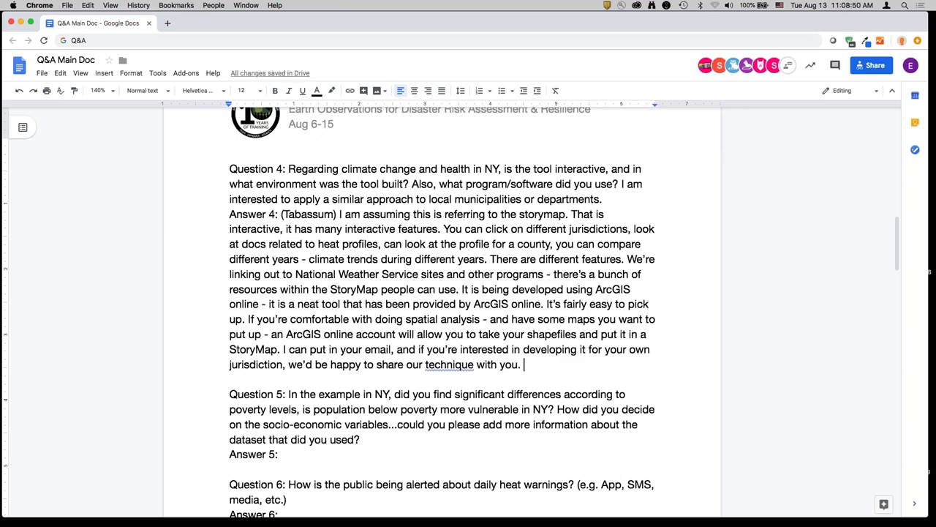
scroll(435, 382, "down", 5)
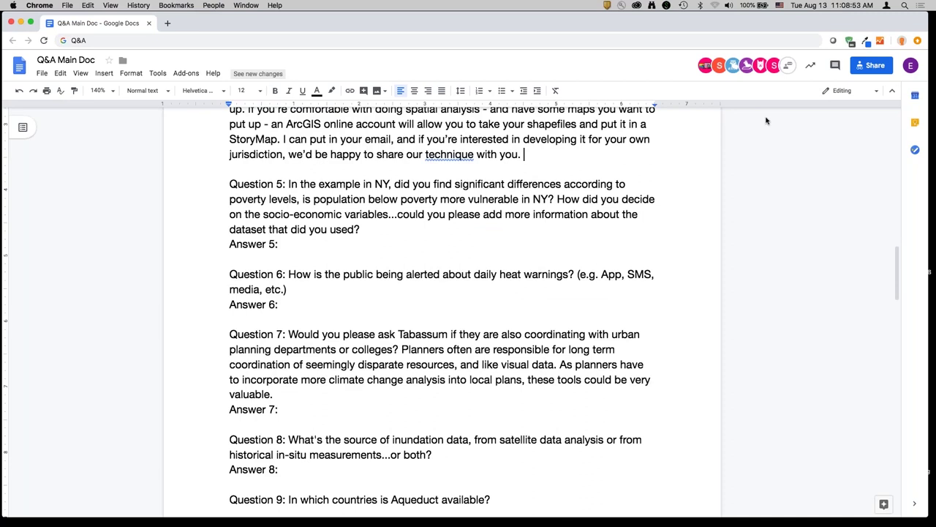
Pluralize 'techniques' in Answer 4, then write Answer 5 on the literature-review vulnerability index and poverty risk
left_click(473, 155)
type("s")
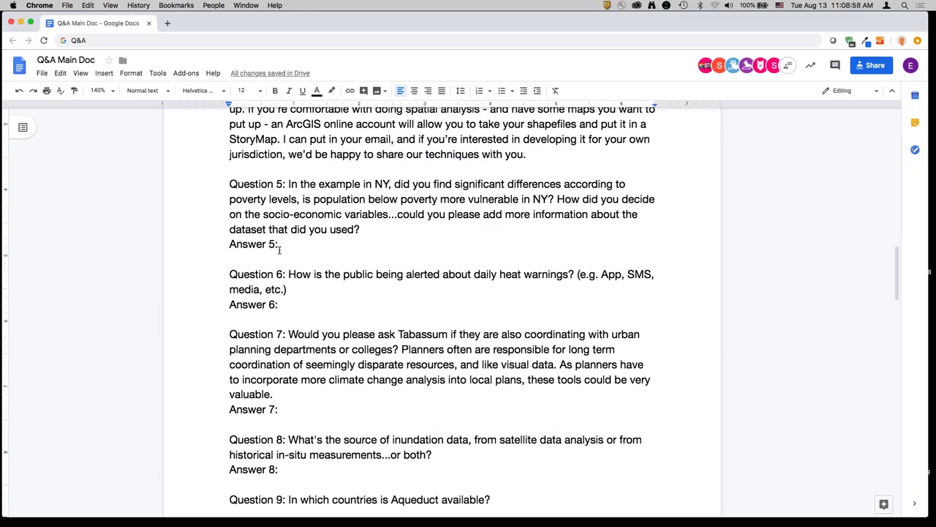
double_click(290, 247)
scroll(356, 219, "down", 2)
left_click(357, 219)
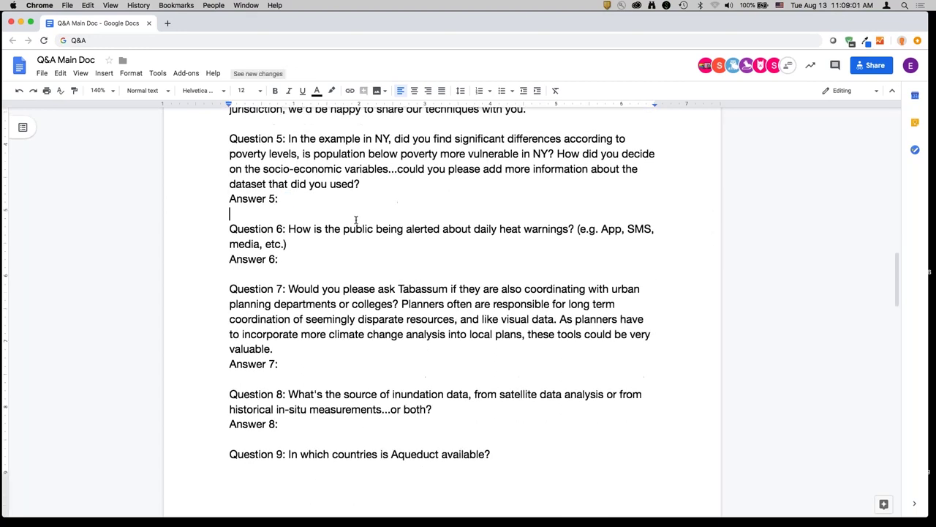
key("Left")
type("(Tabassum")
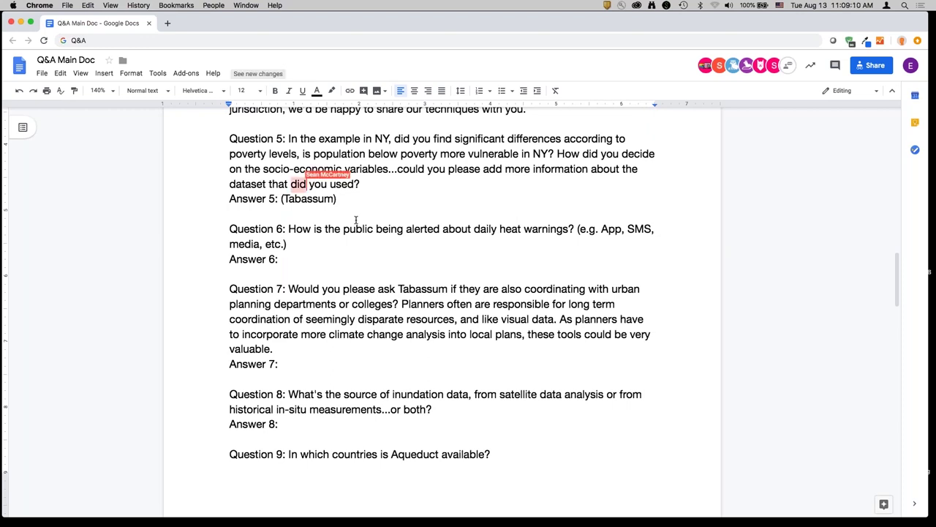
type(") ")
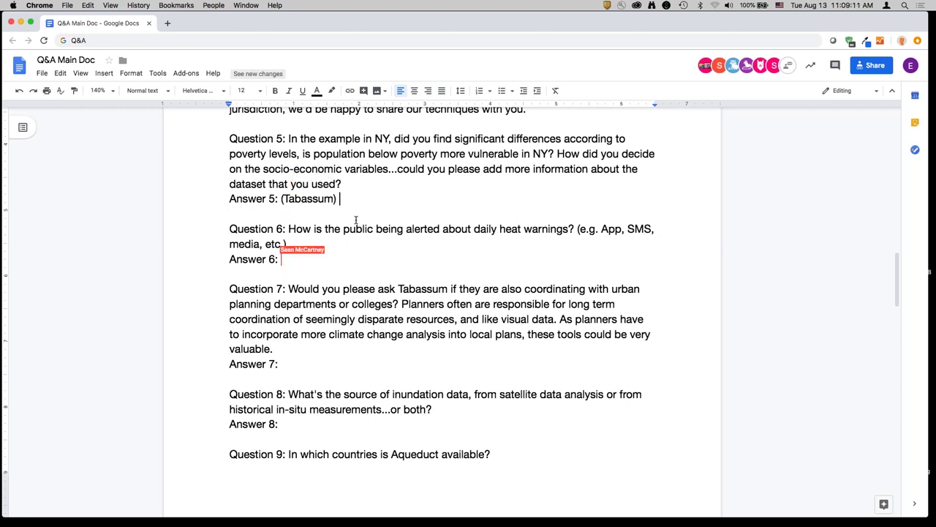
type("The details of the an")
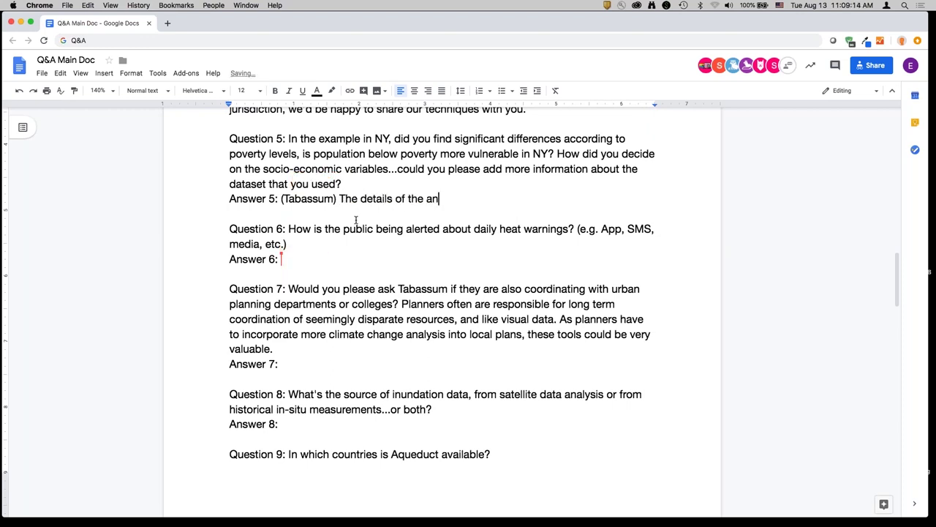
type("alysis are available throu")
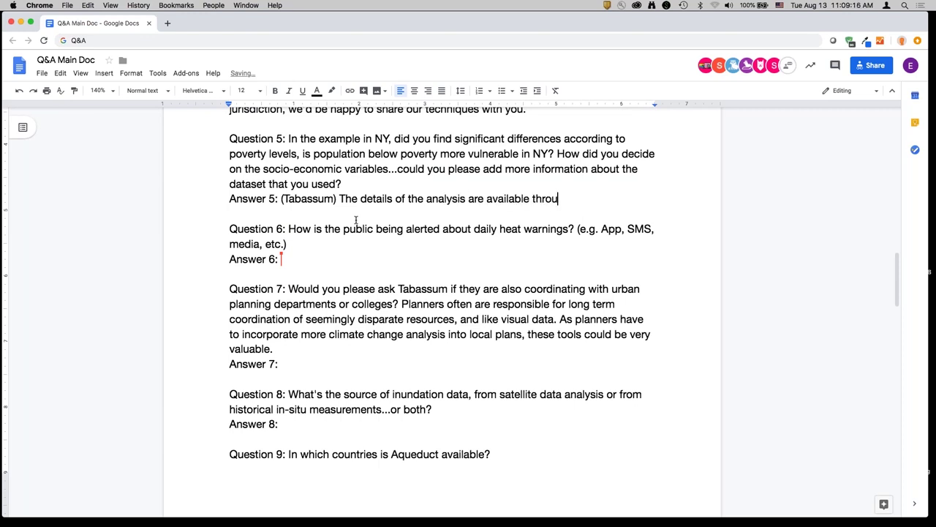
type("gh our website, an")
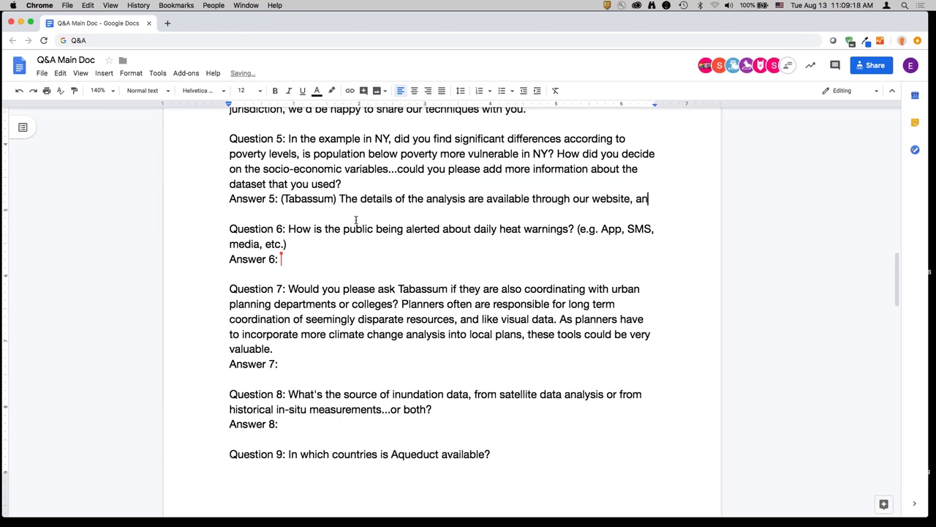
type("d I can send a lin")
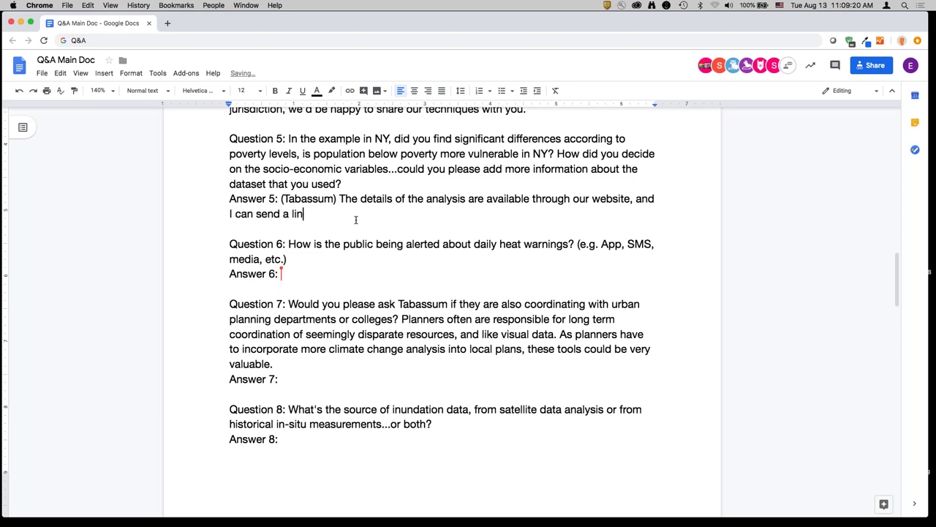
type("k to the vulnerabilit")
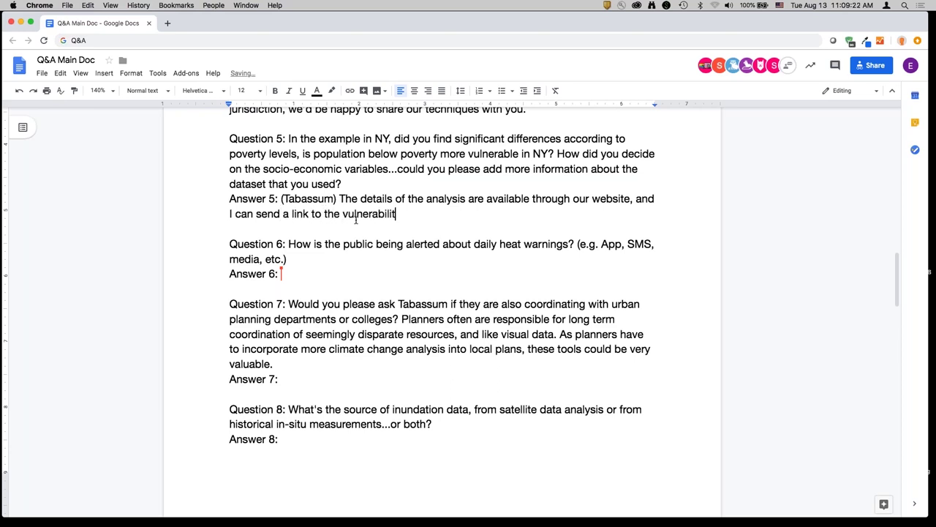
type("y index. These were id")
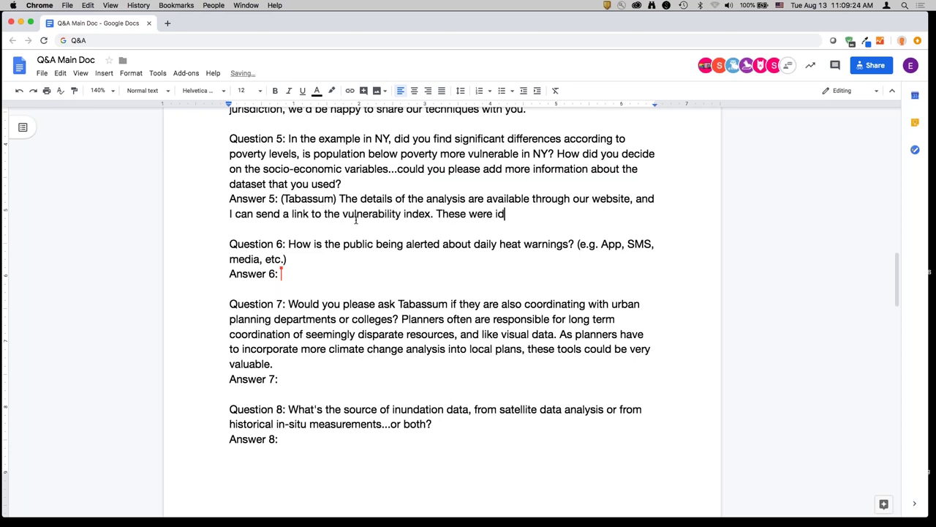
type("'d from a comprehensive li")
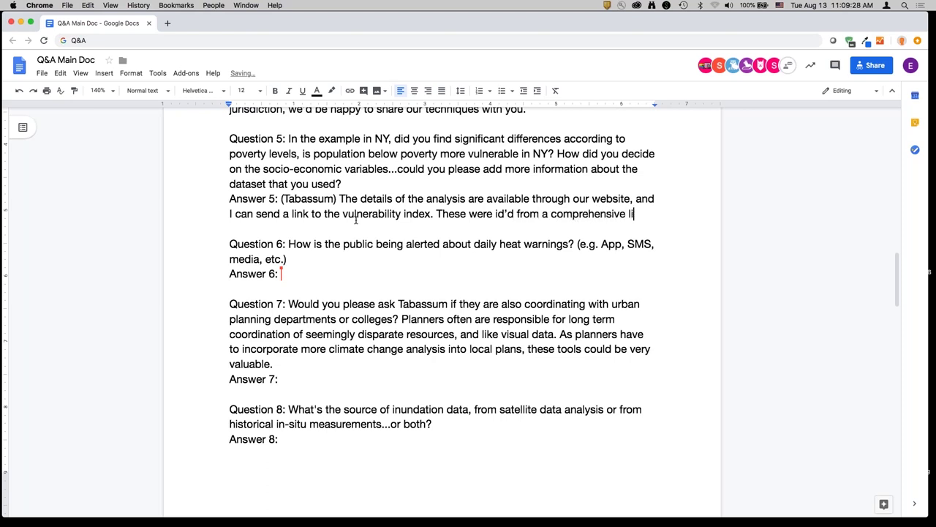
type("terature revi")
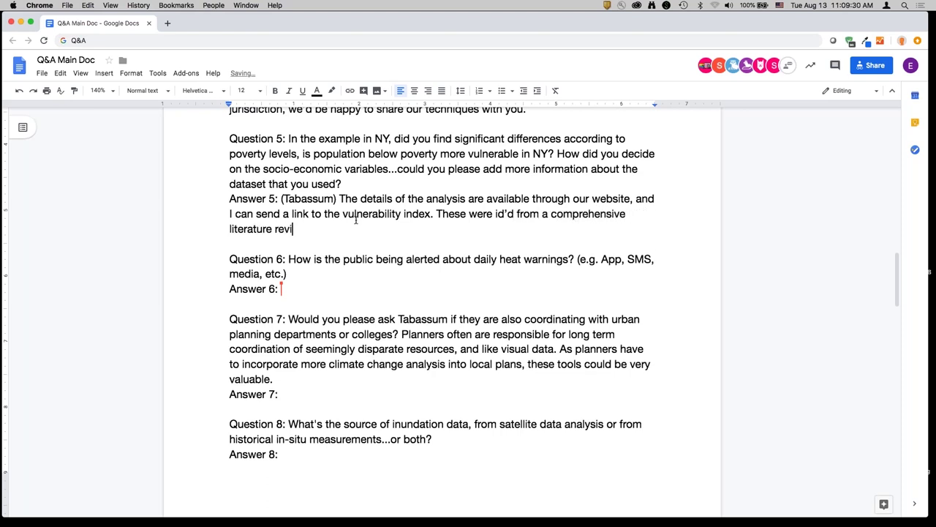
type("ew. As expected, areas with")
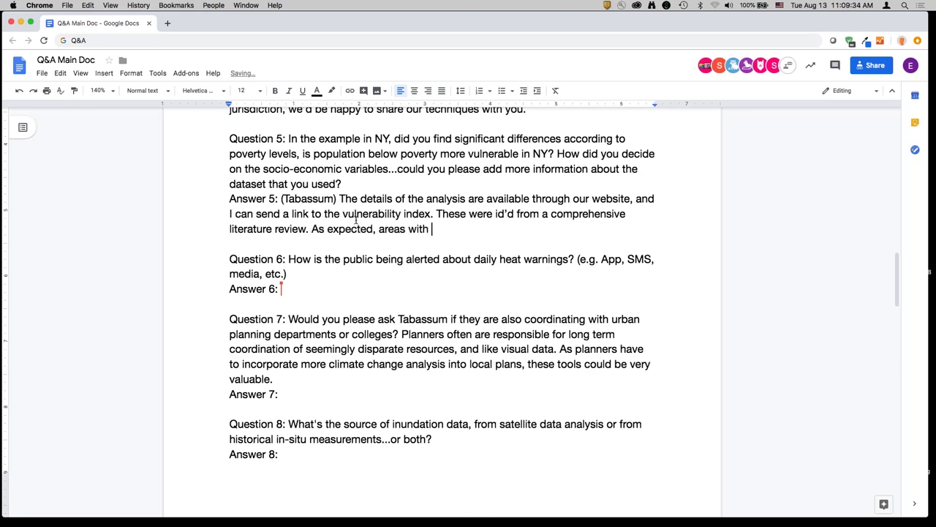
type("large number of individuals bel")
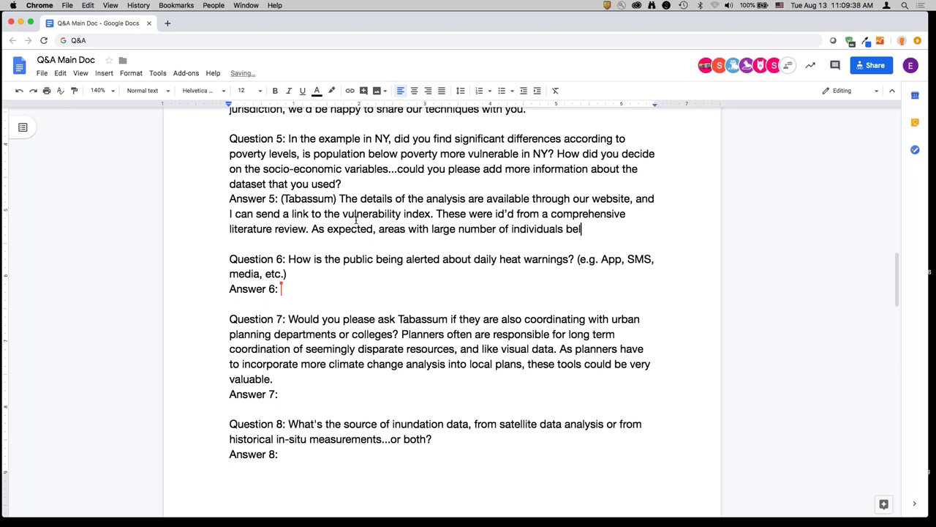
type("ow poverty lin")
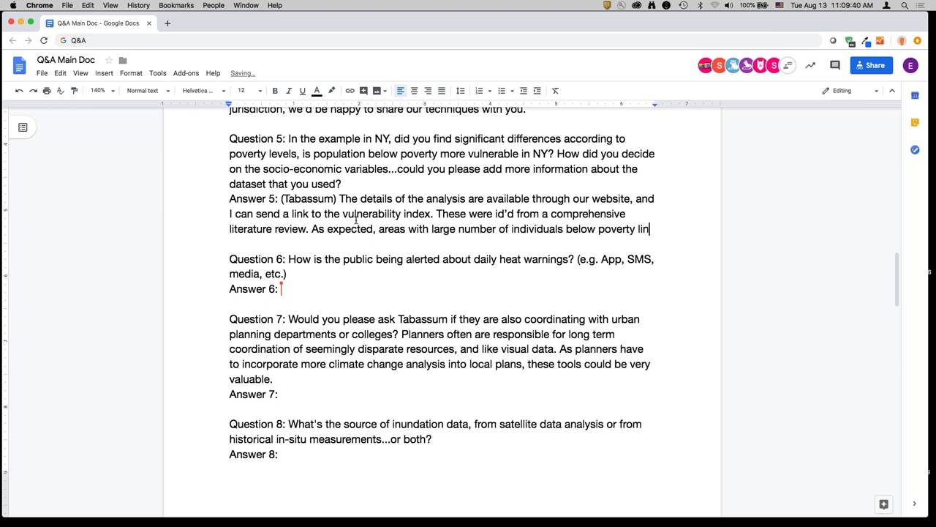
type("e are at an increased risk.")
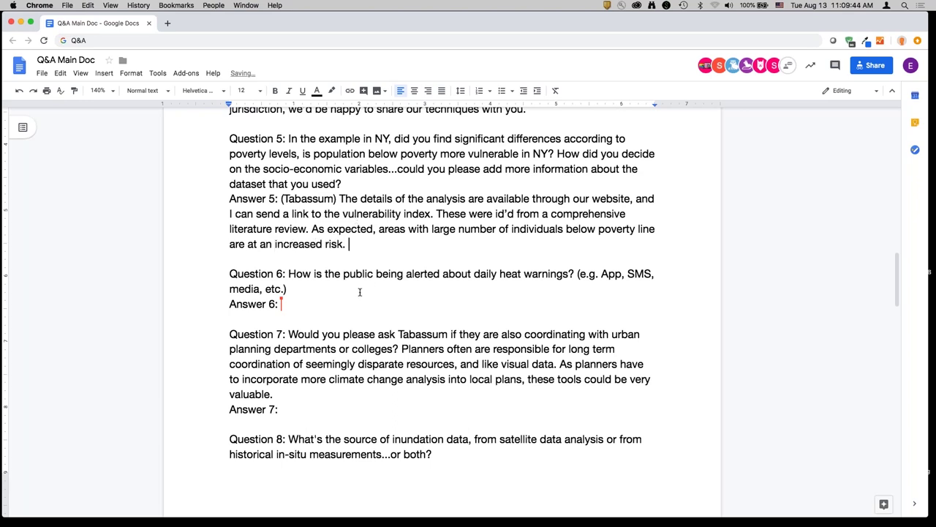
key("shift+End")
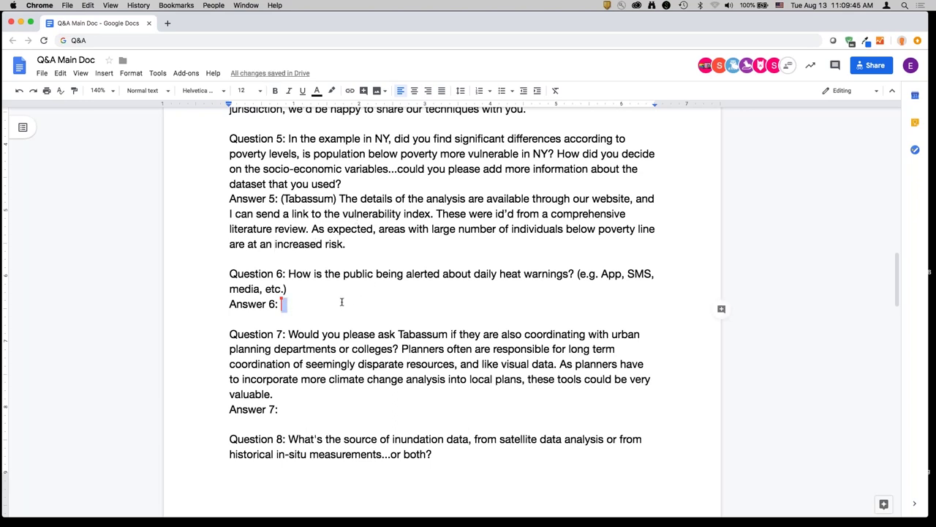
Write Answer 6: NWS heat warnings reach people via TV, radio, apps, text alerts, Facebook and Twitter
type("(Tabassum)")
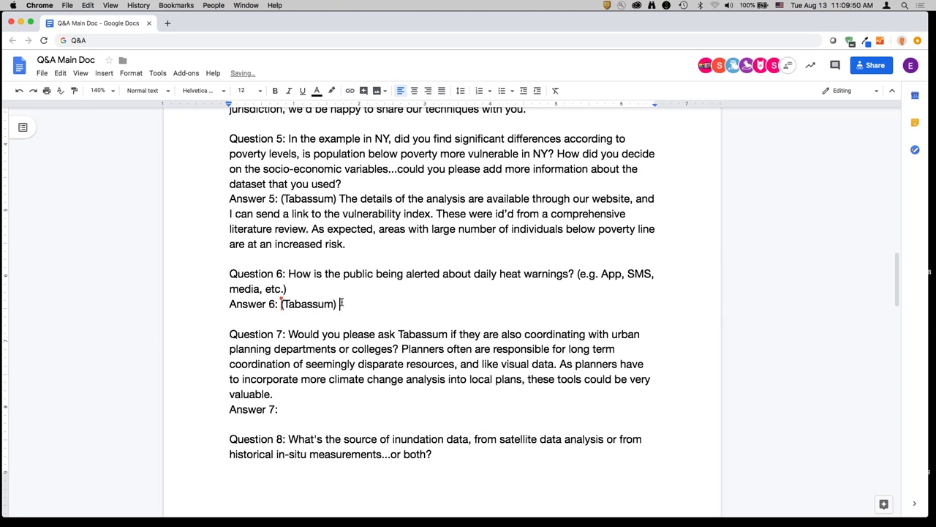
type(" The project is connec")
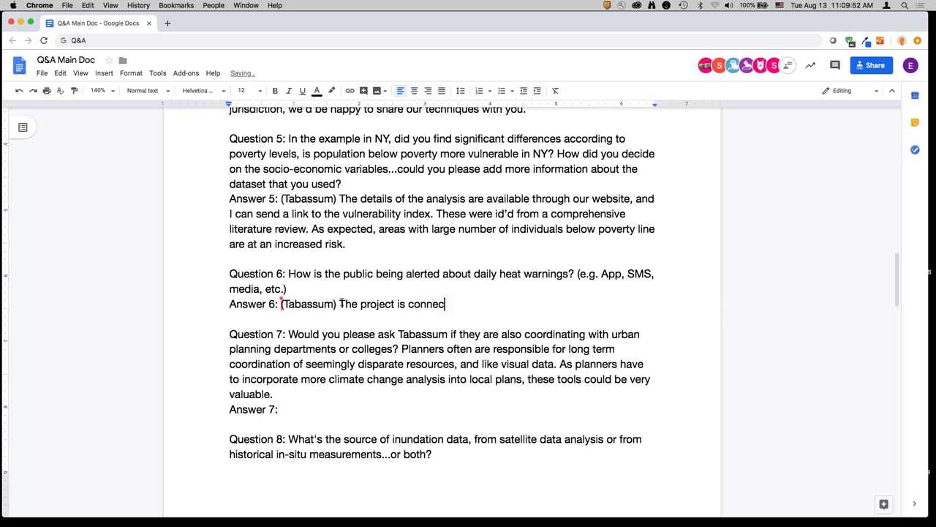
type("ted through N")
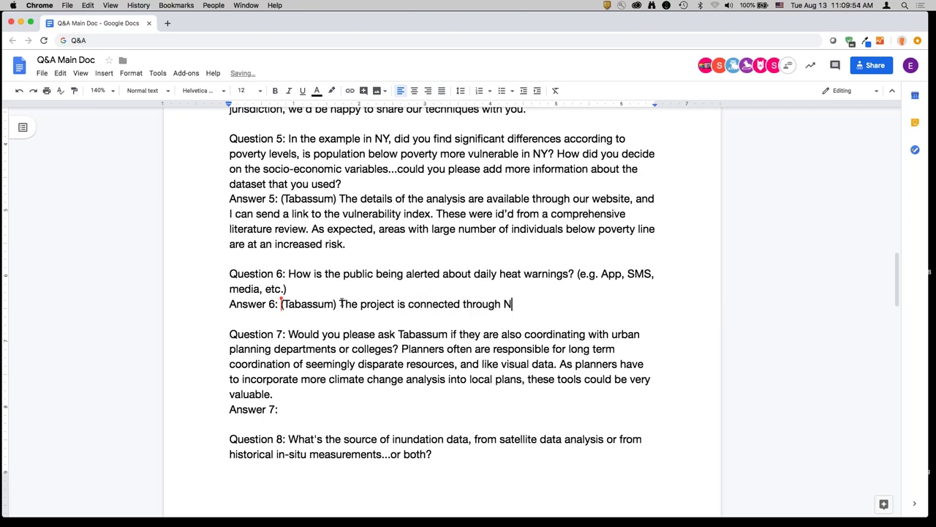
type("WS, so via TV and radio syste")
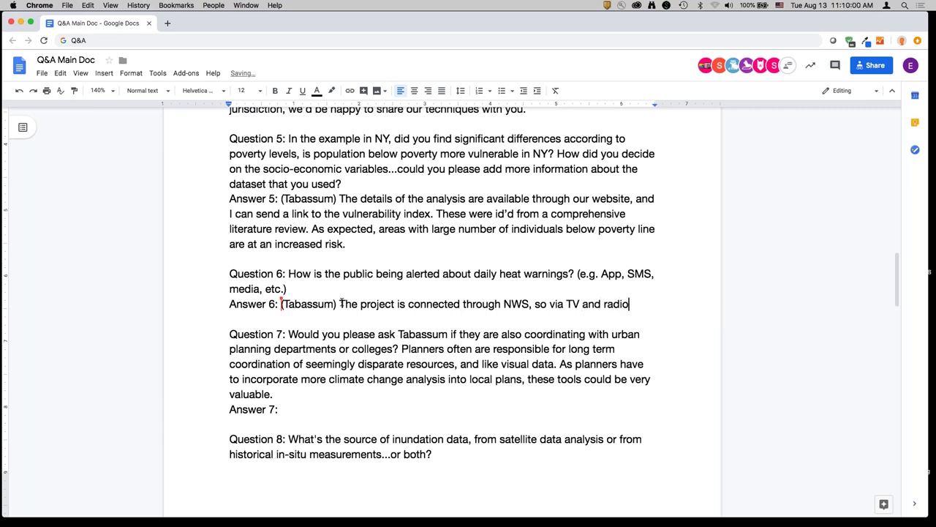
key("BackSpace")
key("BackSpace")
key("BackSpace")
key("BackSpace")
key("BackSpace")
type("broadcasts,")
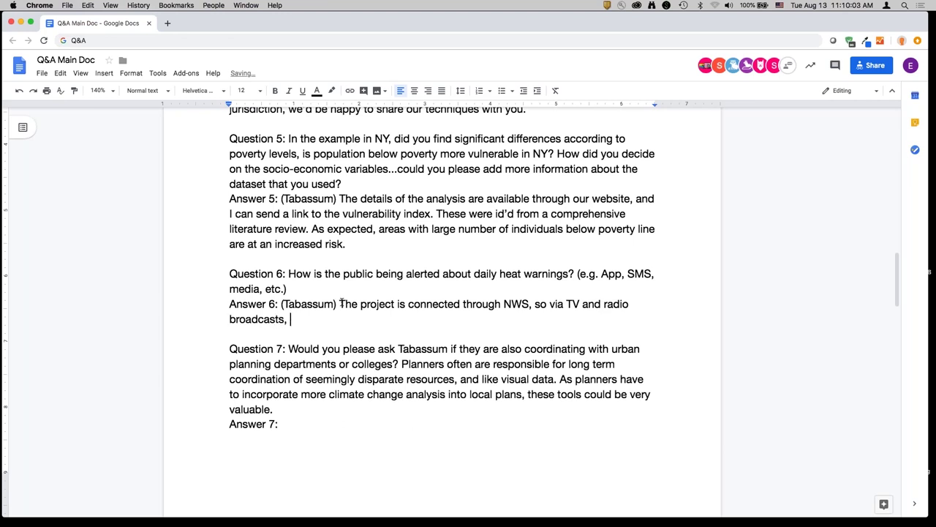
type(" apps, send out text ale")
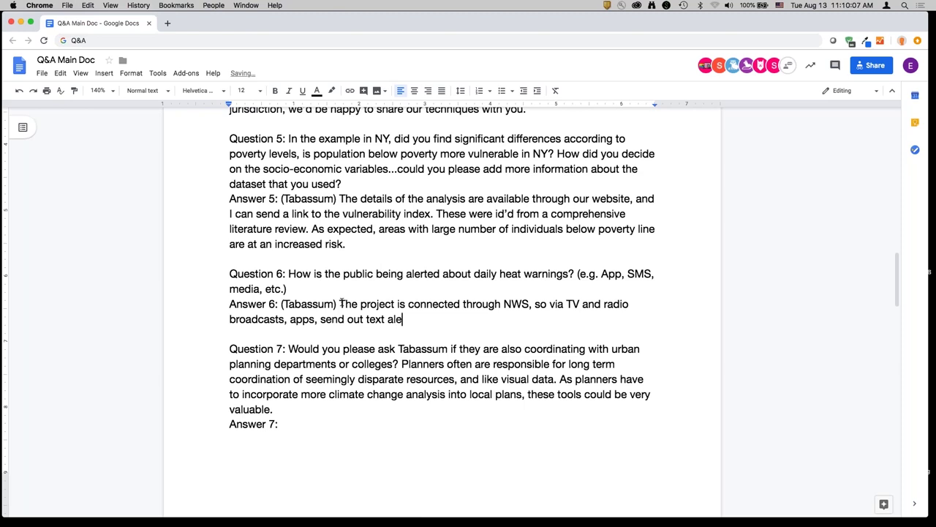
type("rts for extreme weather alr")
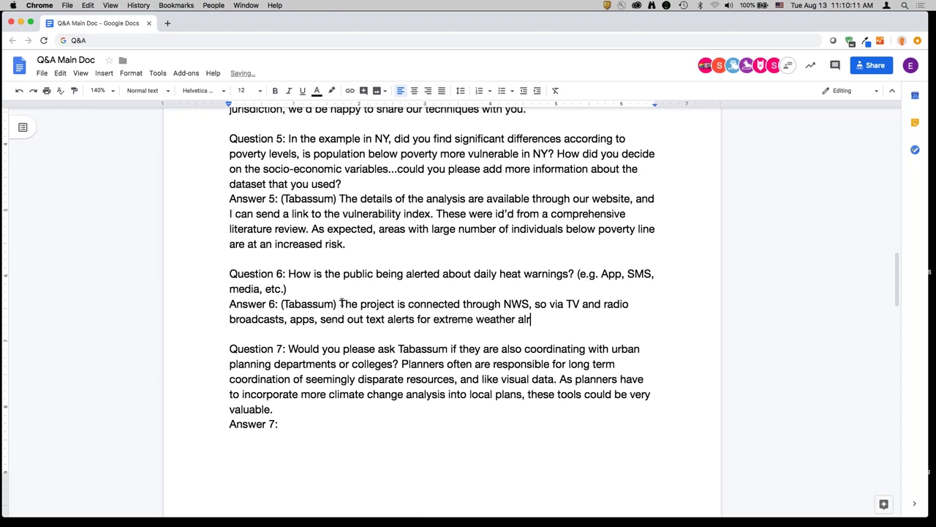
key("BackSpace")
type("erts. You can see thos")
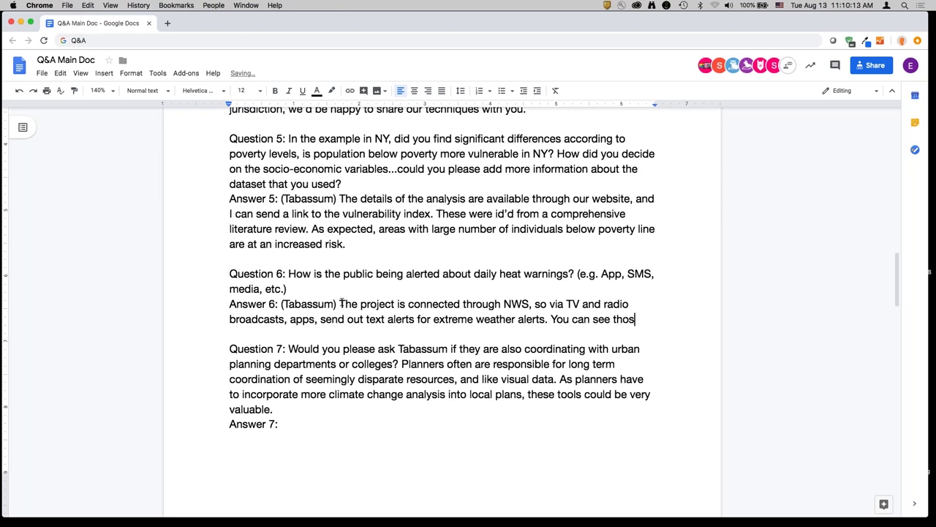
type("e NWS th")
key("BackSpace")
key("BackSpace")
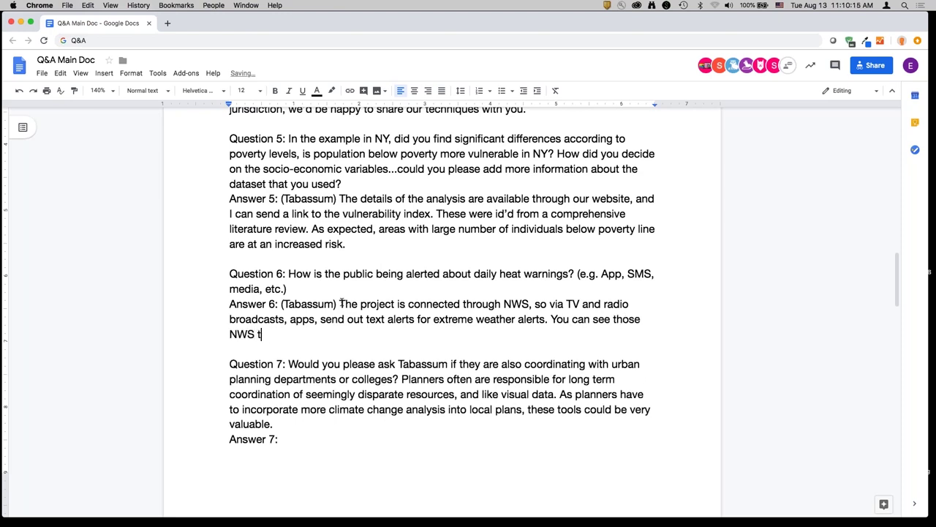
type("alerts pop up when the")
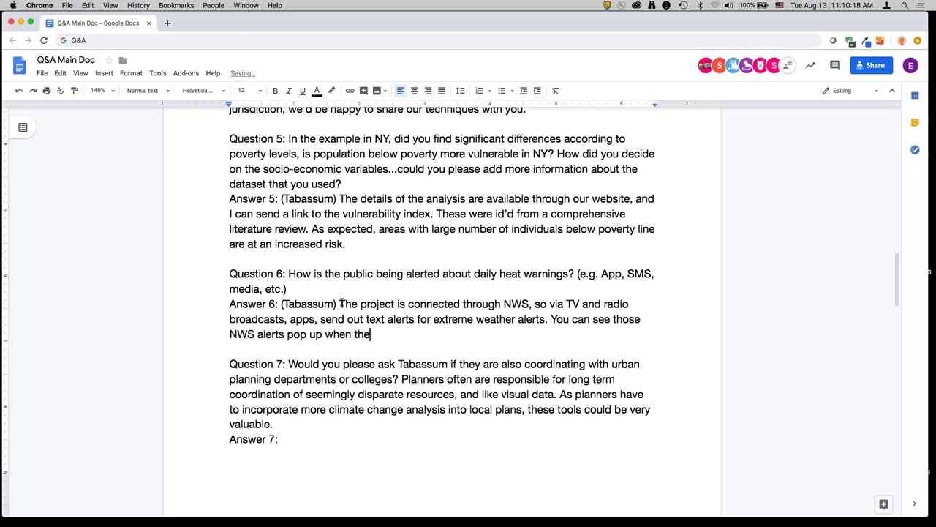
type("re's a thunderstorm - the same mech")
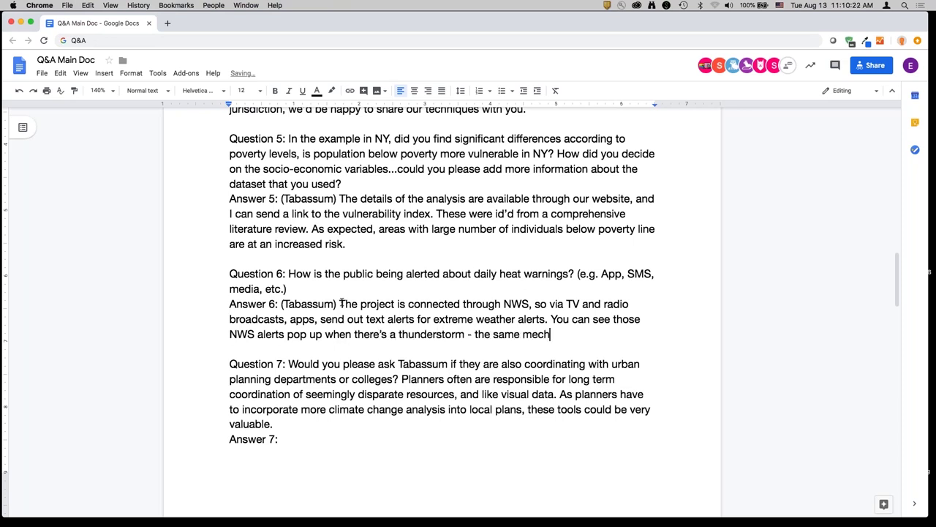
type("anism is used for heat warnings")
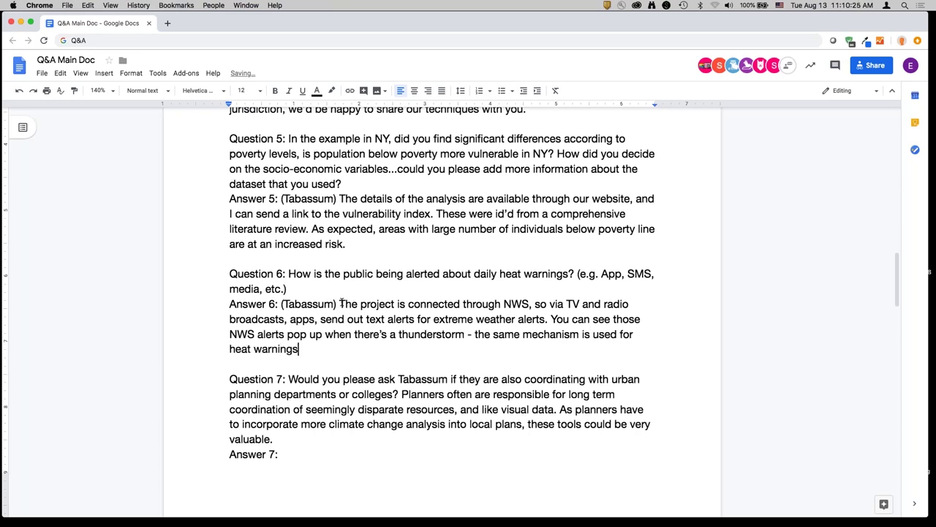
type(". These are transmi")
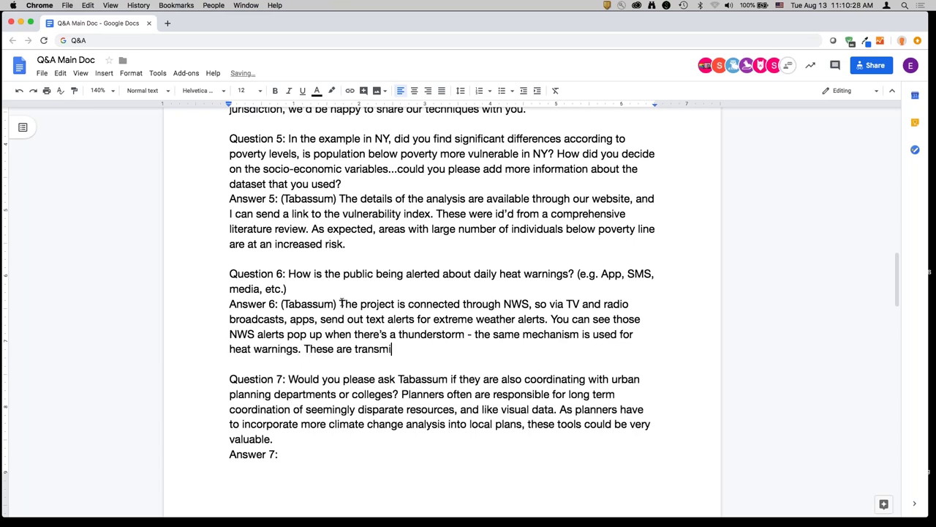
type("tted to local TV and radio stations, an")
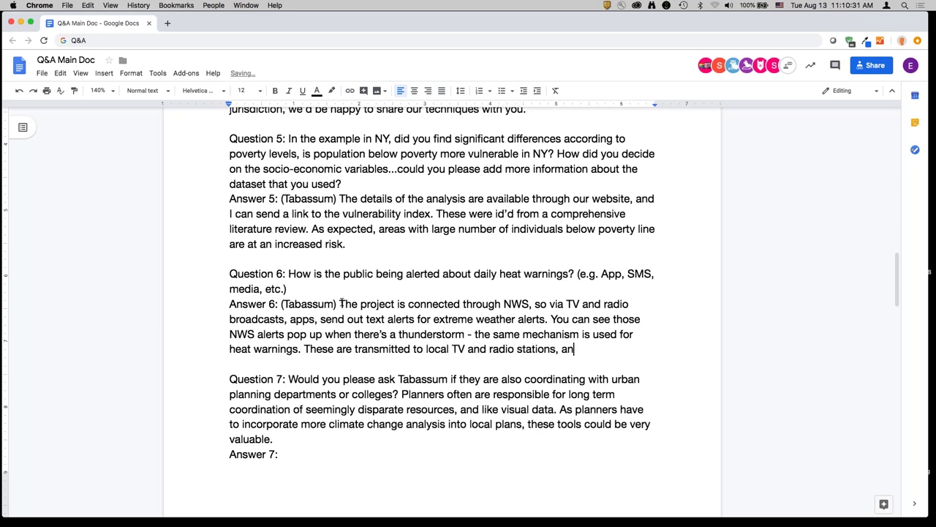
type("d each")
type(" area NWS ")
type("has their own ")
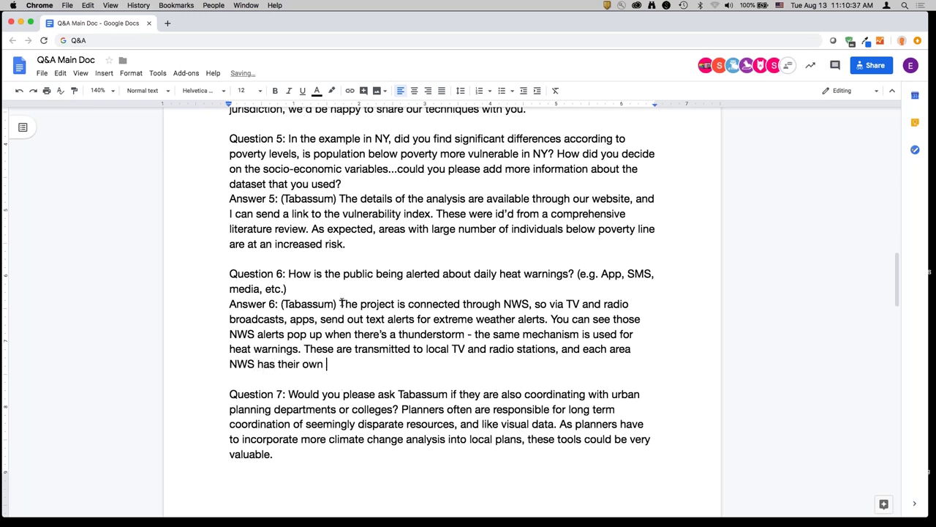
type("Fsocial media handl")
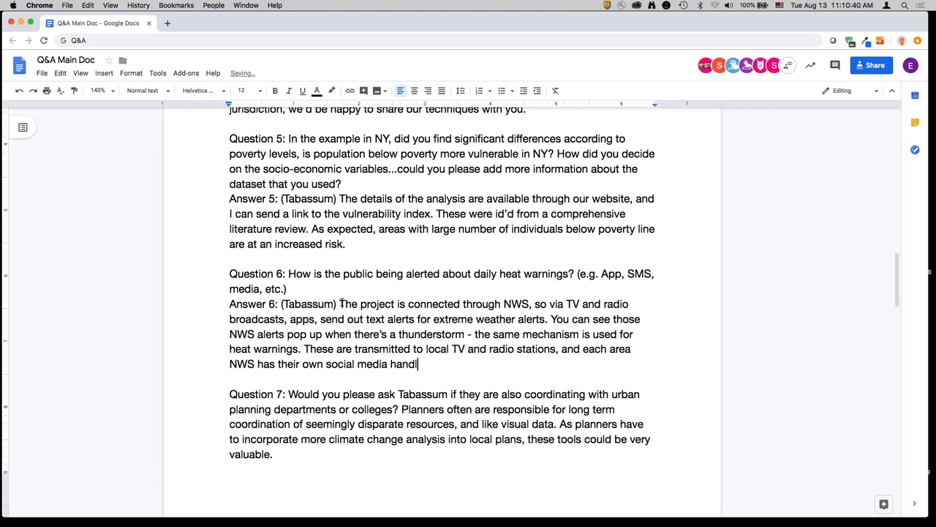
type("es, and it goes out throug")
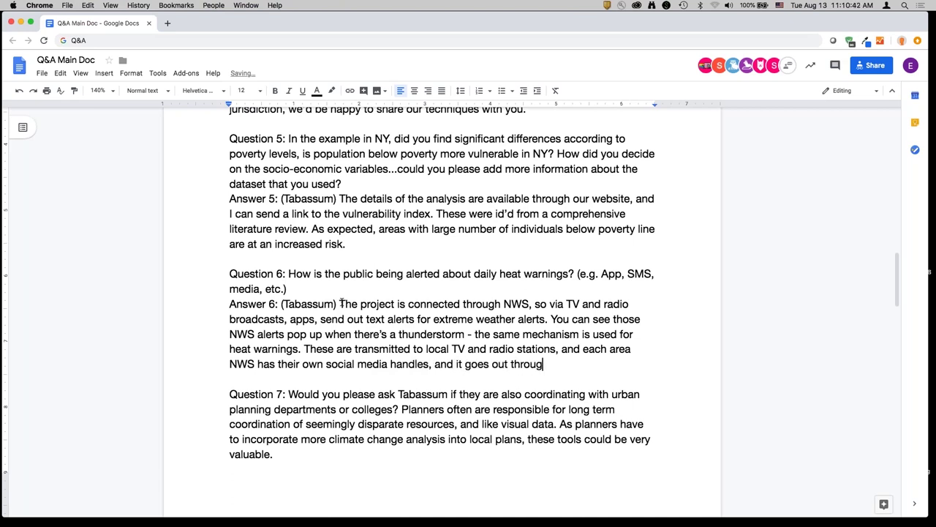
type("h Facebook and Tw")
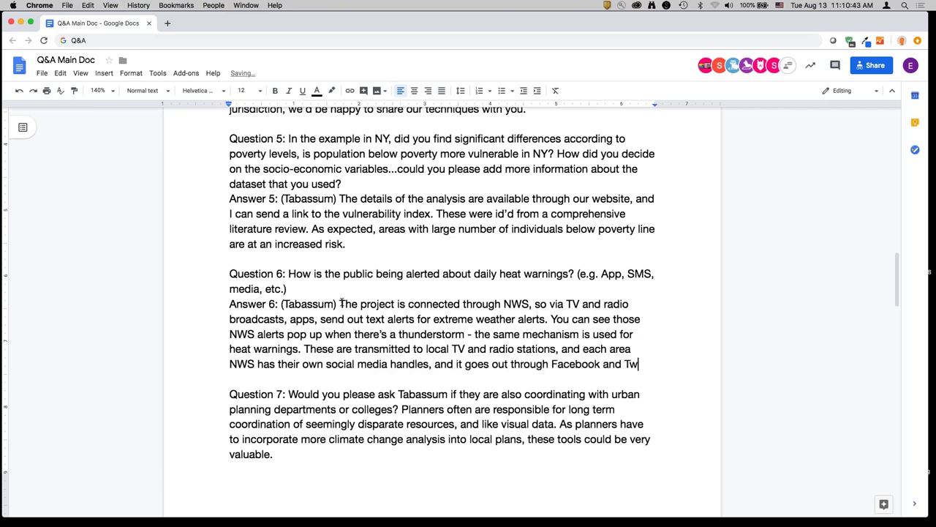
type("itter.")
scroll(342, 303, "down", 5)
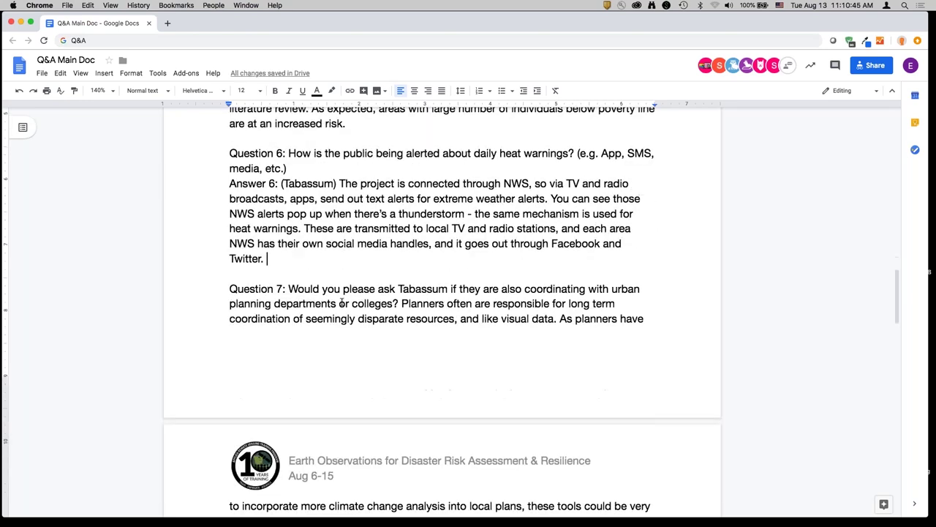
Write Answer 7 on the climate smart communities collaboration, ending 'connecting with those audiences.'
left_click(293, 444)
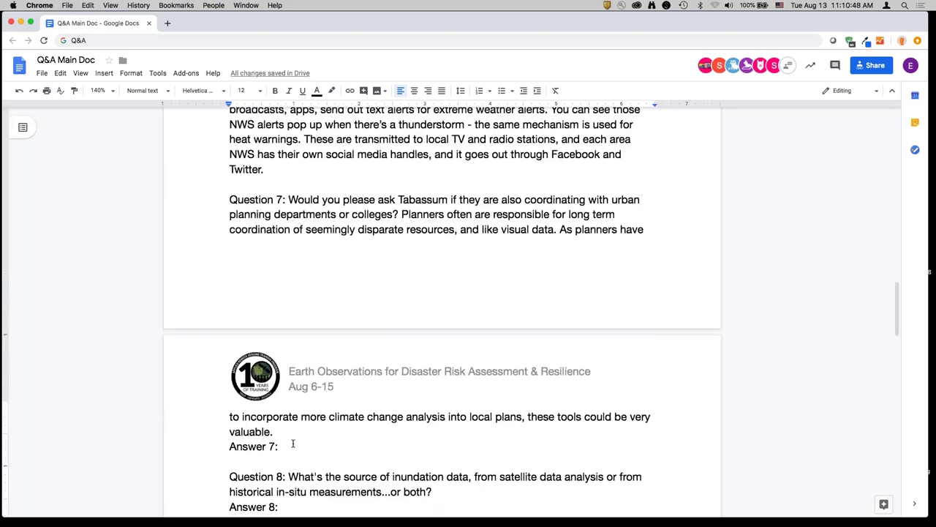
type("(Tabassum)")
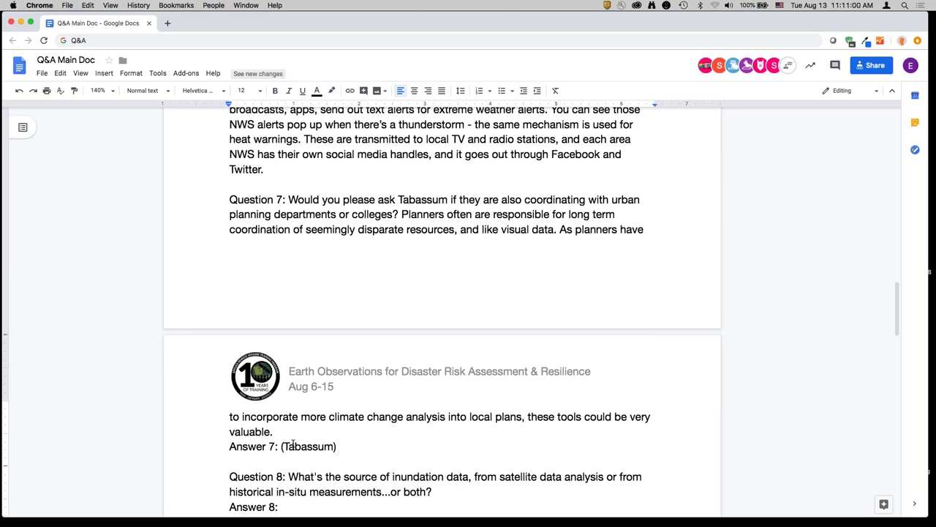
scroll(579, 405, "down", 5)
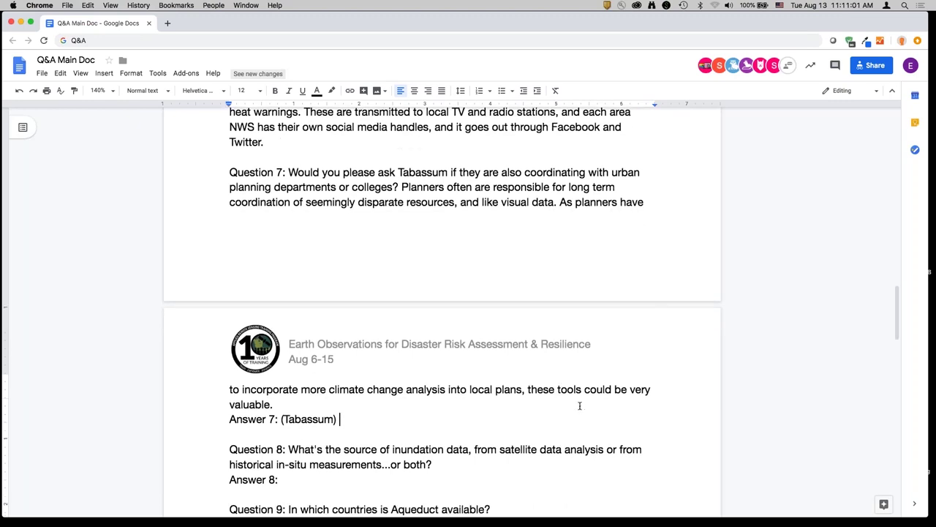
scroll(579, 405, "down", 2)
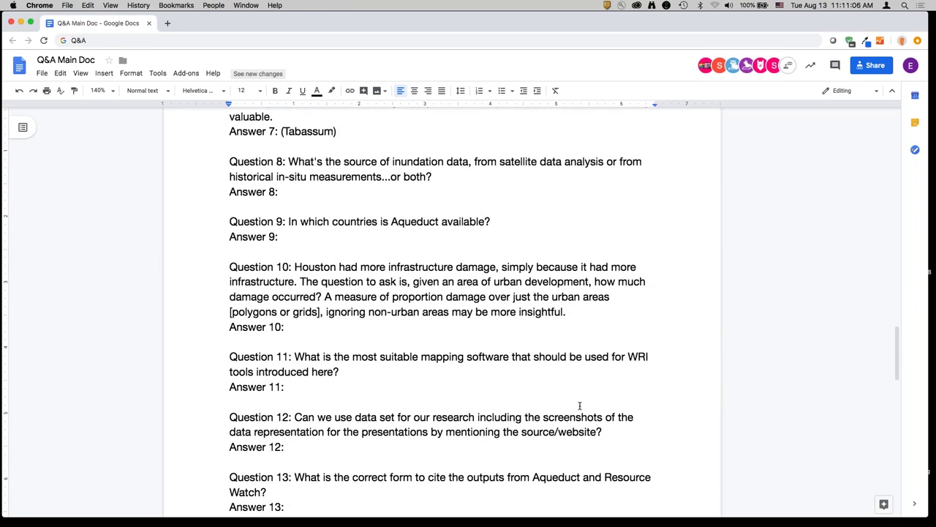
type("Our ")
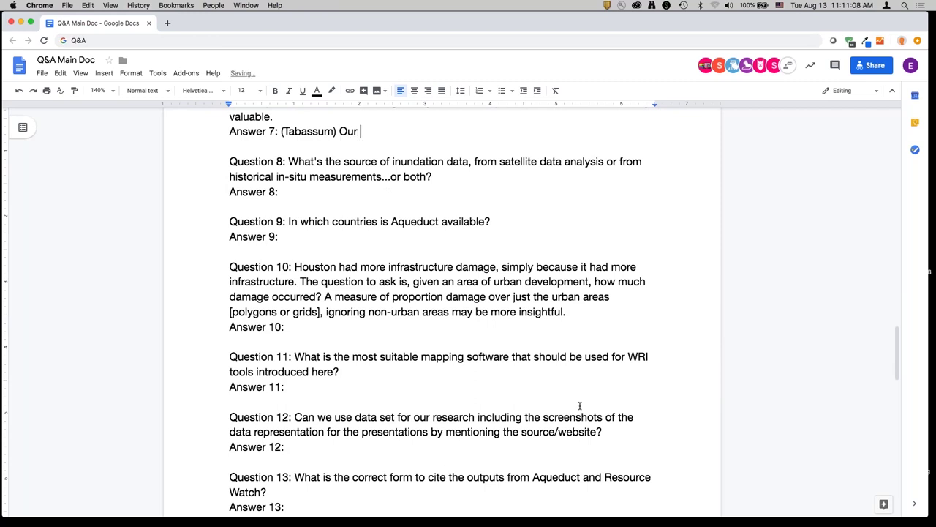
type("collaboration with the ")
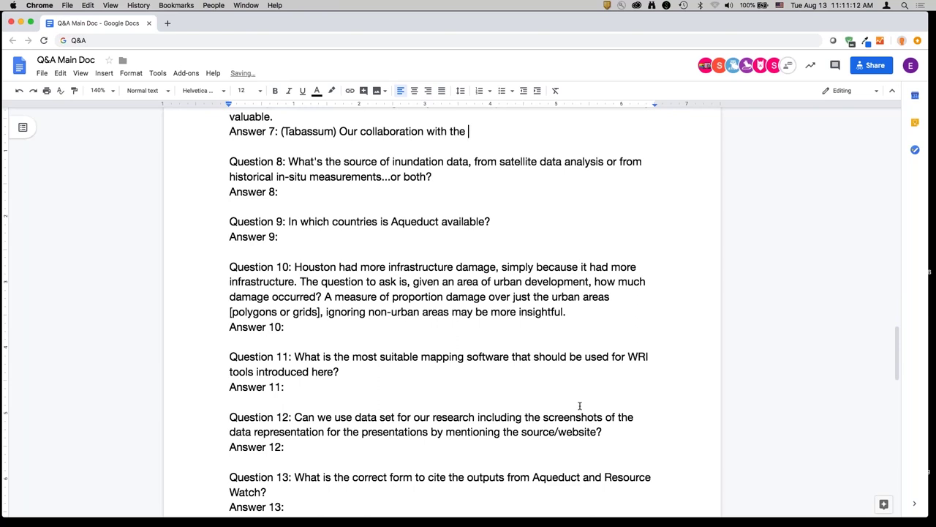
type("climate smart communiti")
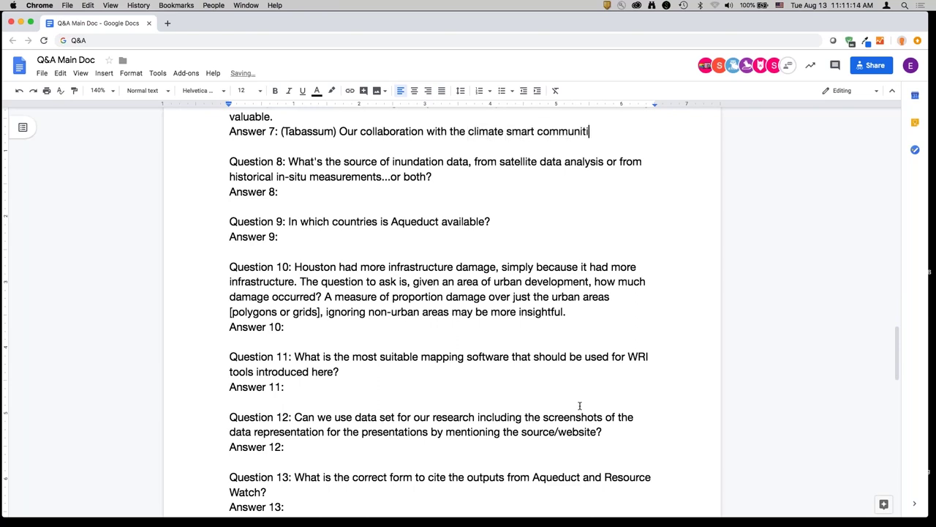
type("es program - as a heal")
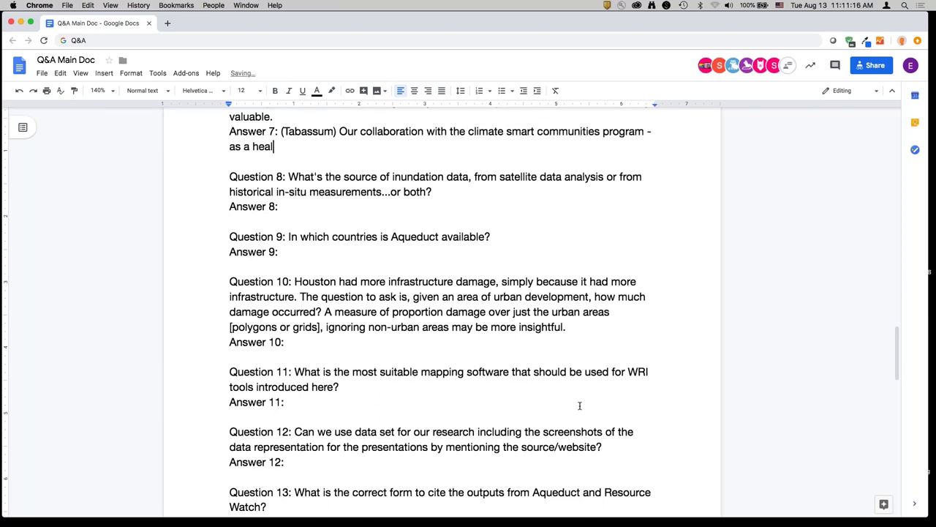
type("th dept we don't have a")
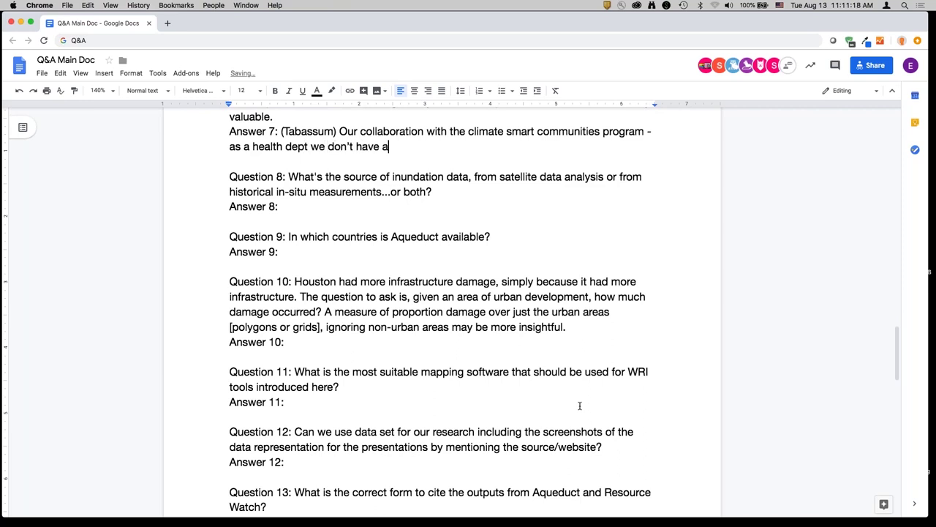
type(" direct connection with urban")
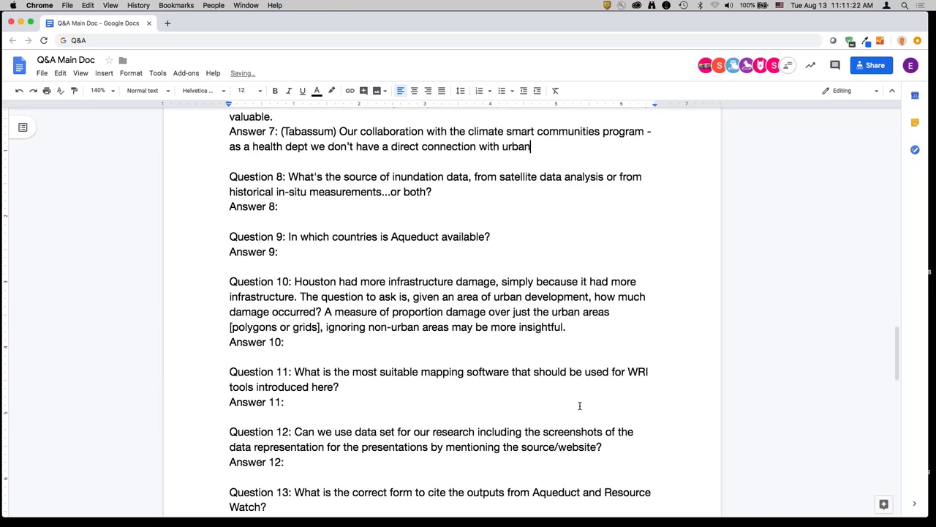
type(" planners, but the climat")
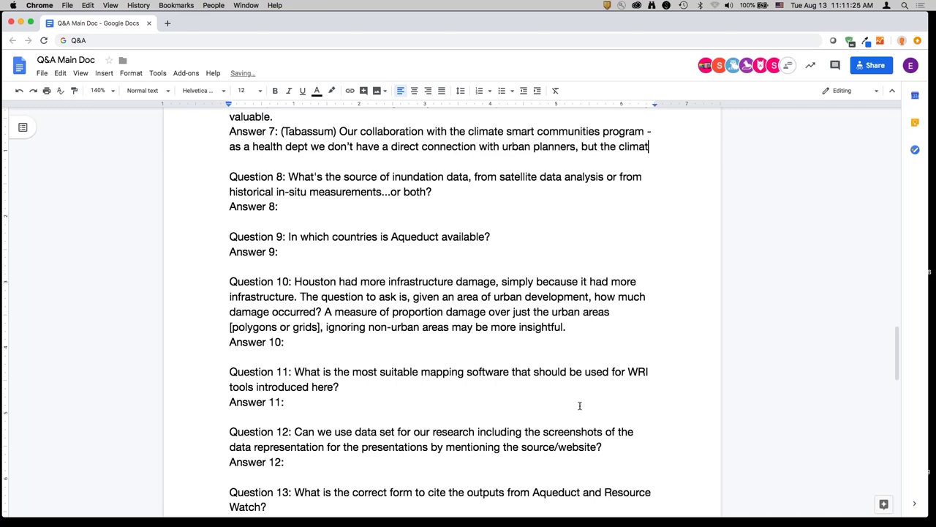
type("e smart communities program")
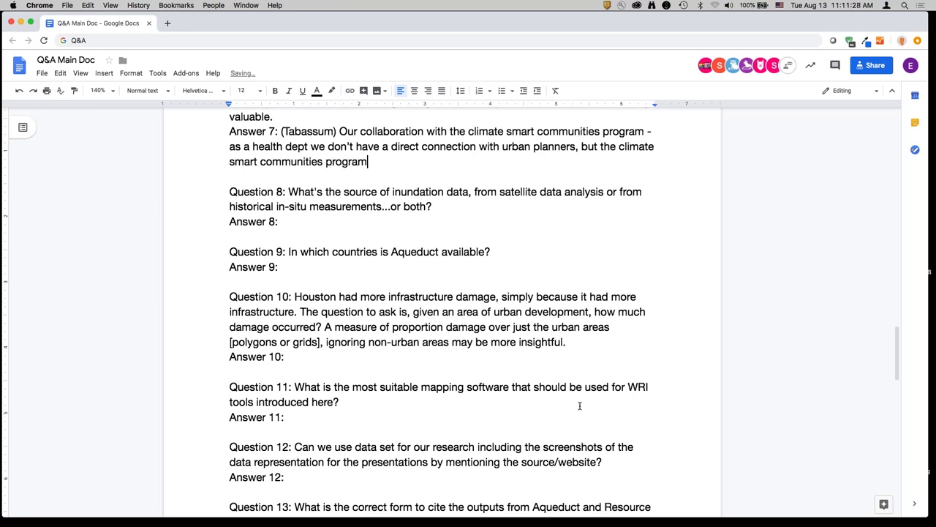
type(" has different local j")
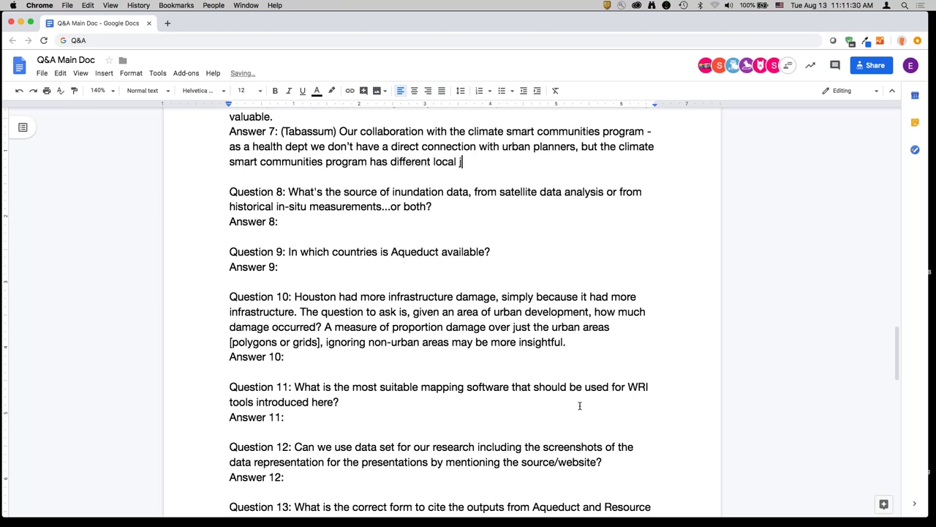
type("urisdictions come toge")
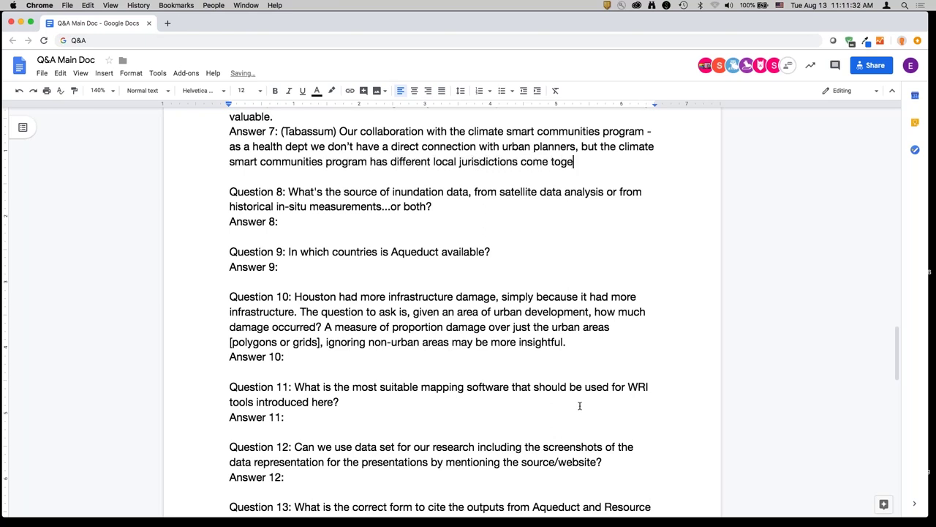
type("ther, and urban plann")
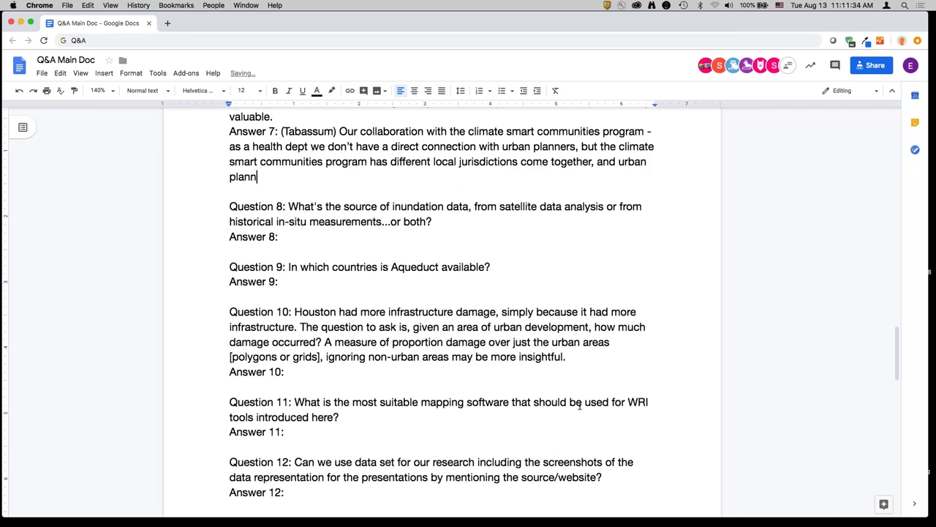
type("ers are a apart of")
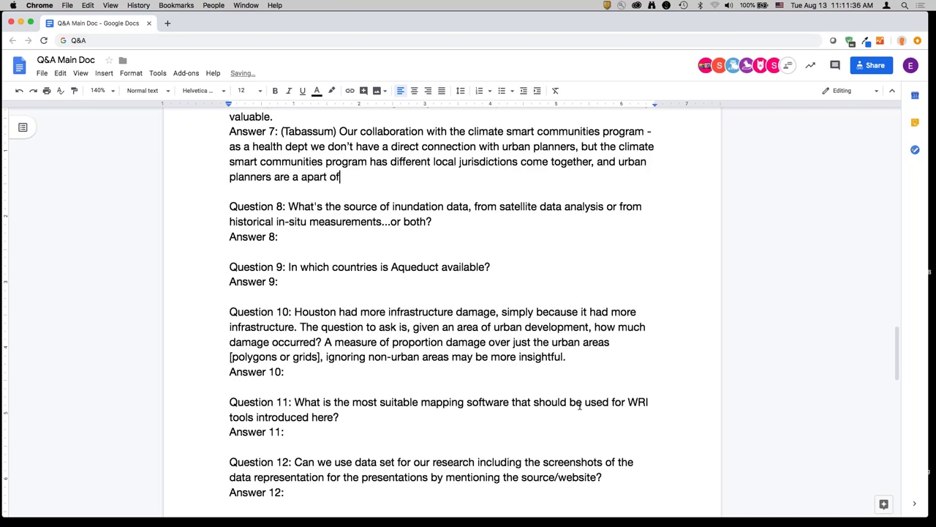
type(" those in ")
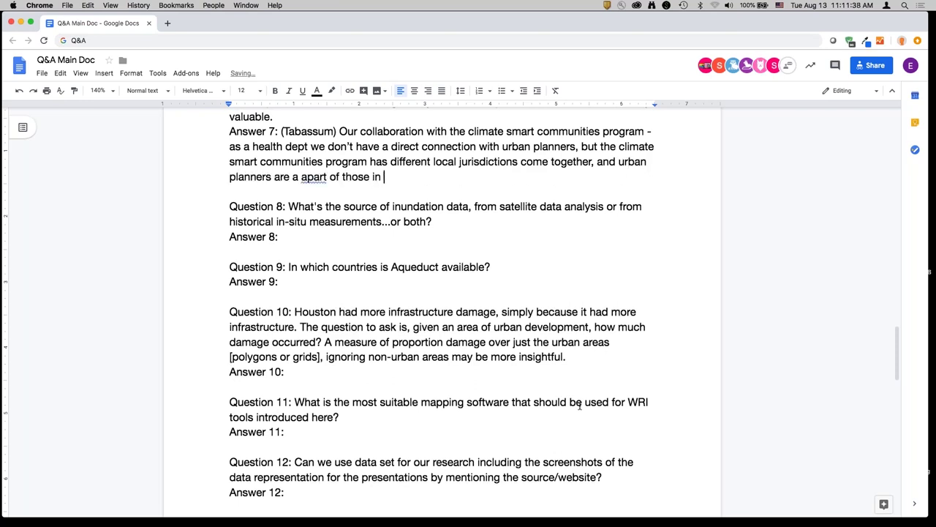
type("most cases. It helps ")
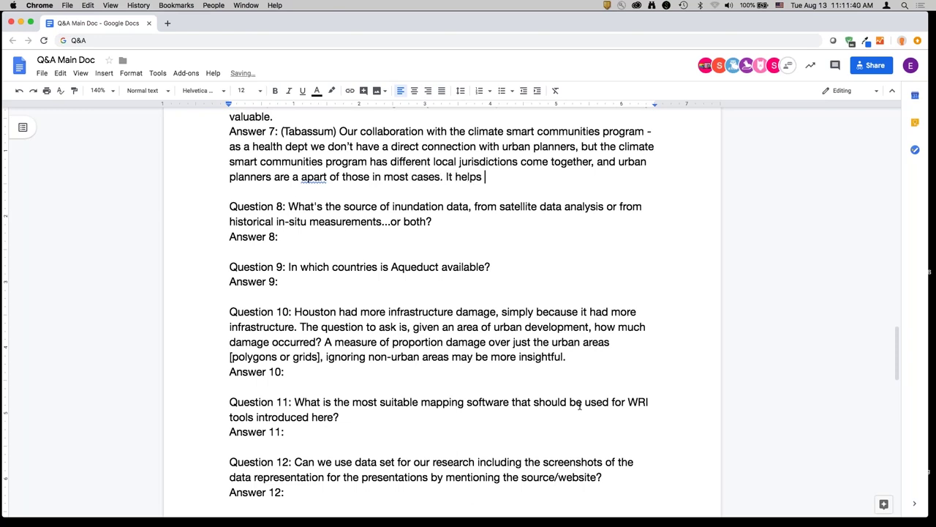
type("us connect to this audie")
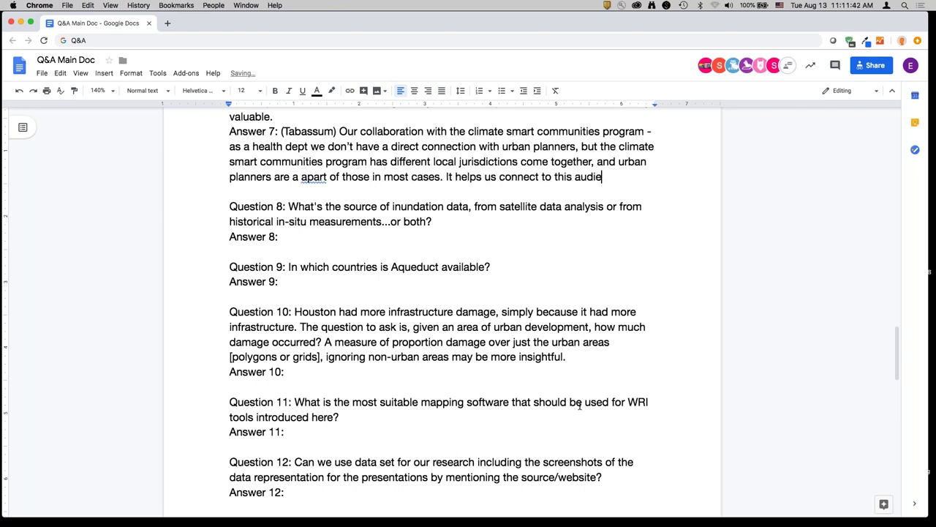
type("nce and make them awar")
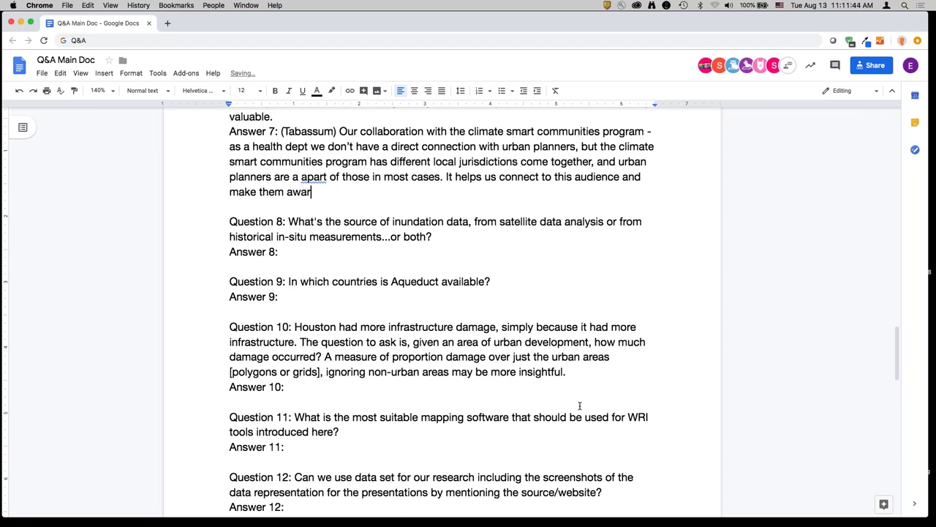
type("e of public health benefits of inclu")
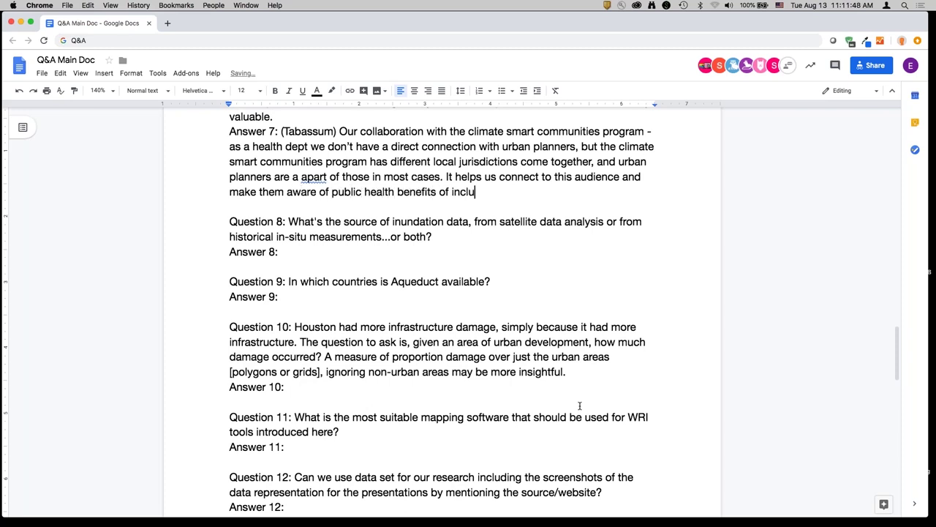
type("ding climate resilience in u")
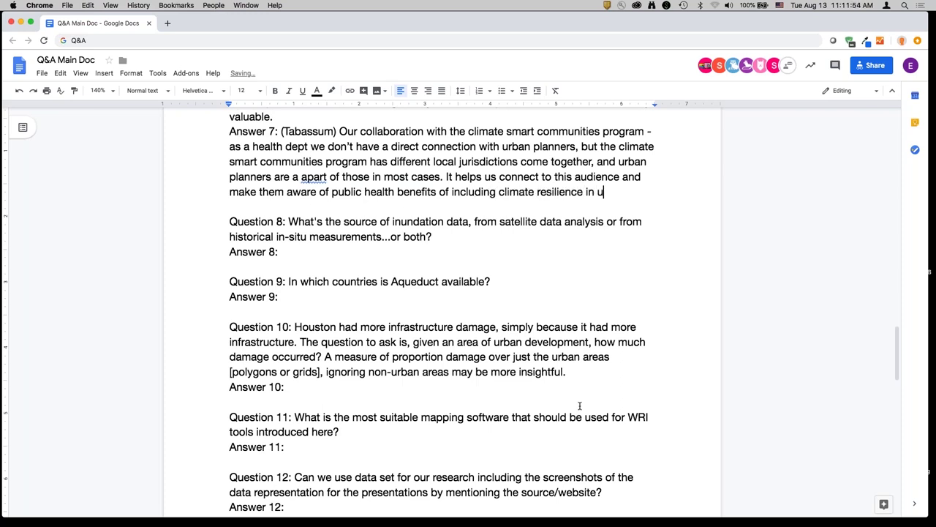
type("rban planning. Te")
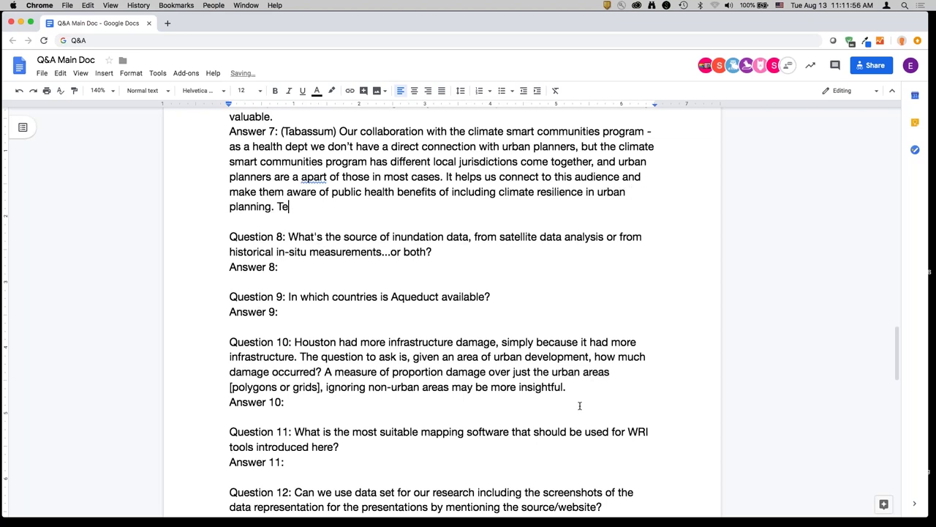
type("ll them about dollar a")
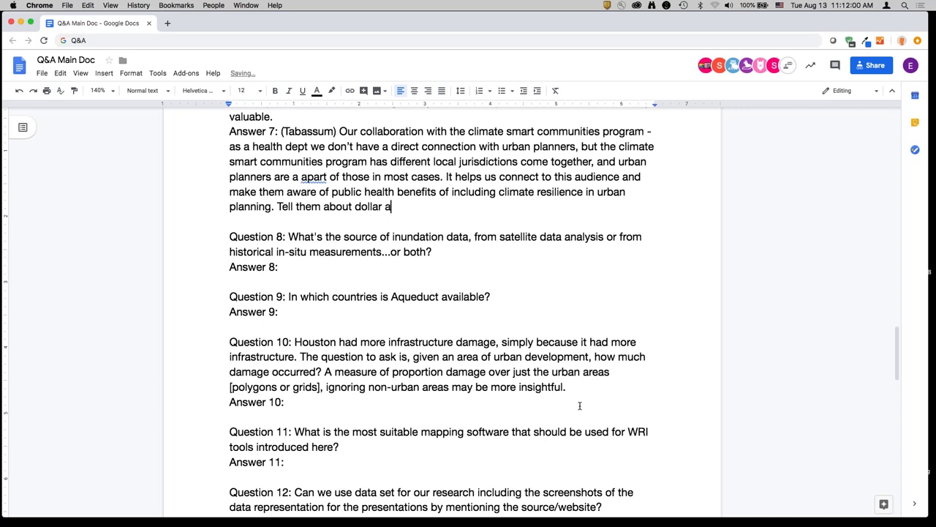
type("mount saved, which is always helpful when tra")
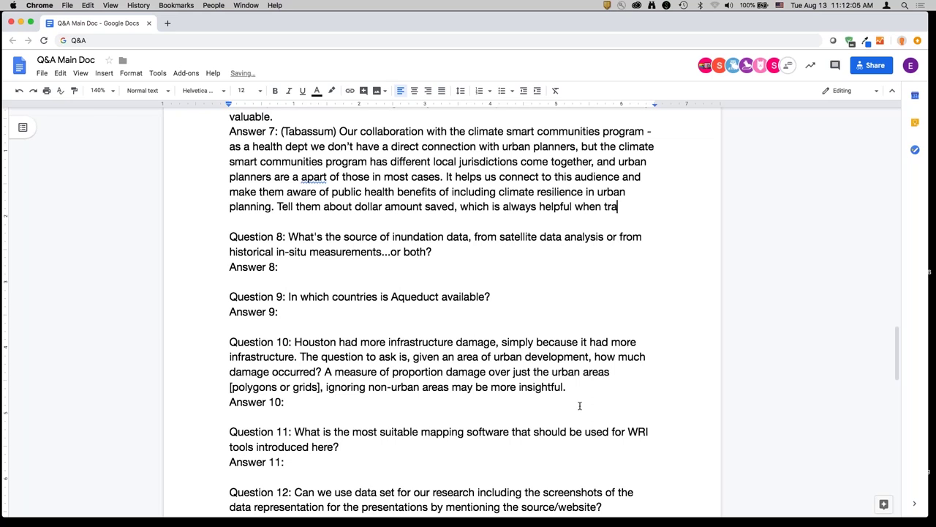
key("BackSpace")
type("ying to plan. That's our way of ")
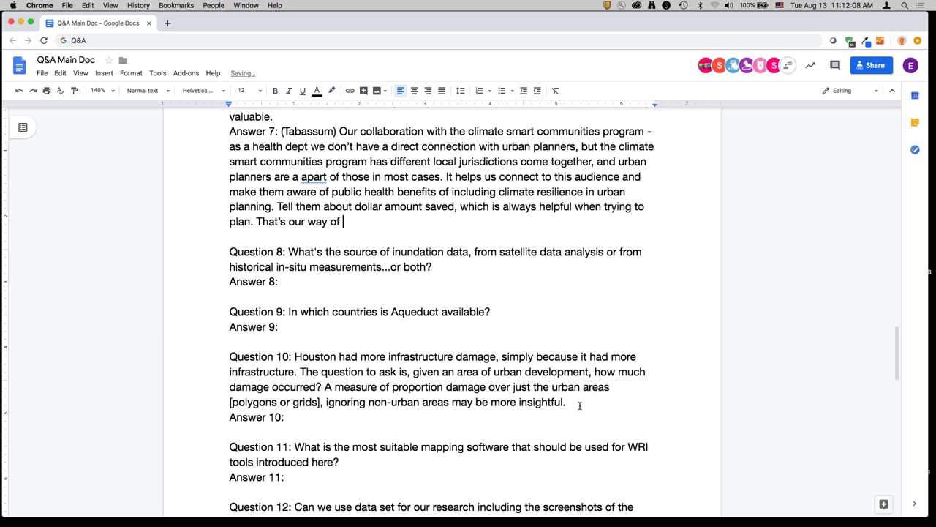
type("connecting with those audiences.")
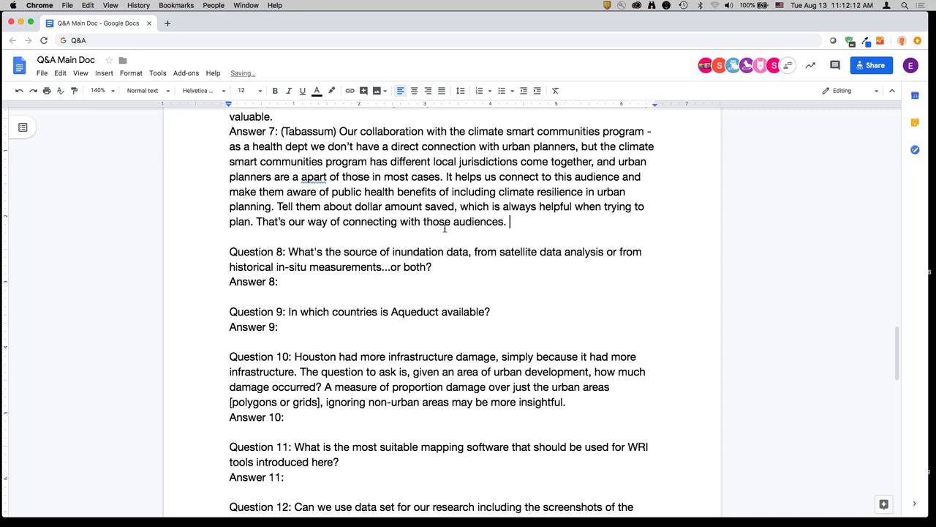
Begin Answer 8 with the speaker label and 'Yes!', replacing an initial Aqueduct attribution
left_click(304, 177)
scroll(595, 254, "down", 4)
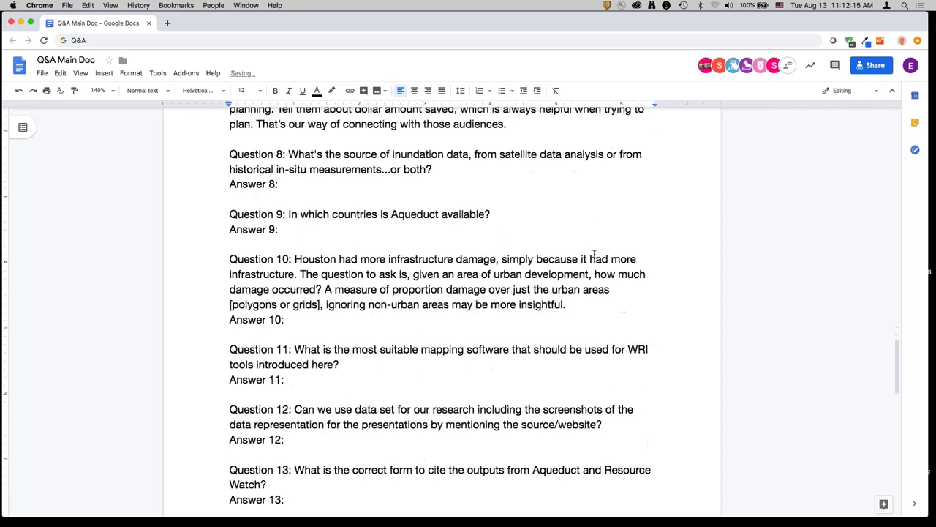
double_click(362, 164)
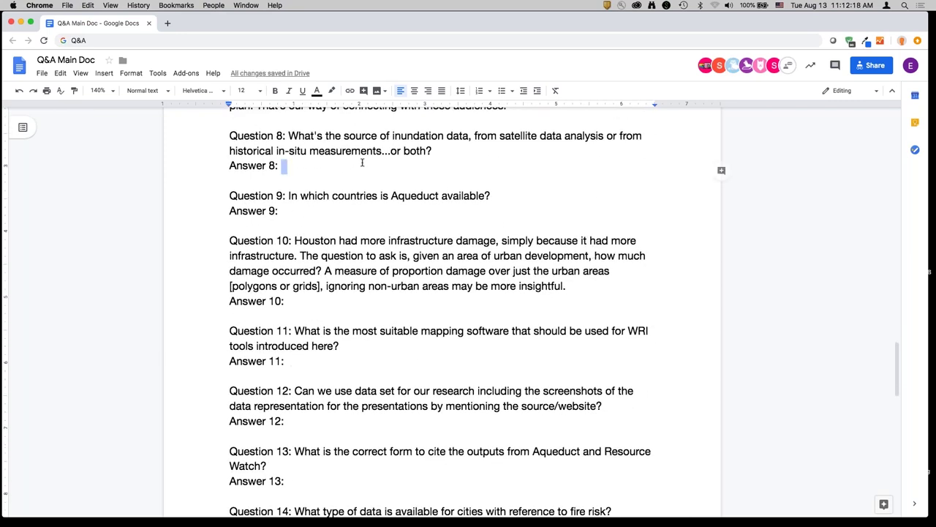
type("(Aqye")
key("BackSpace")
key("BackSpace")
type("ue")
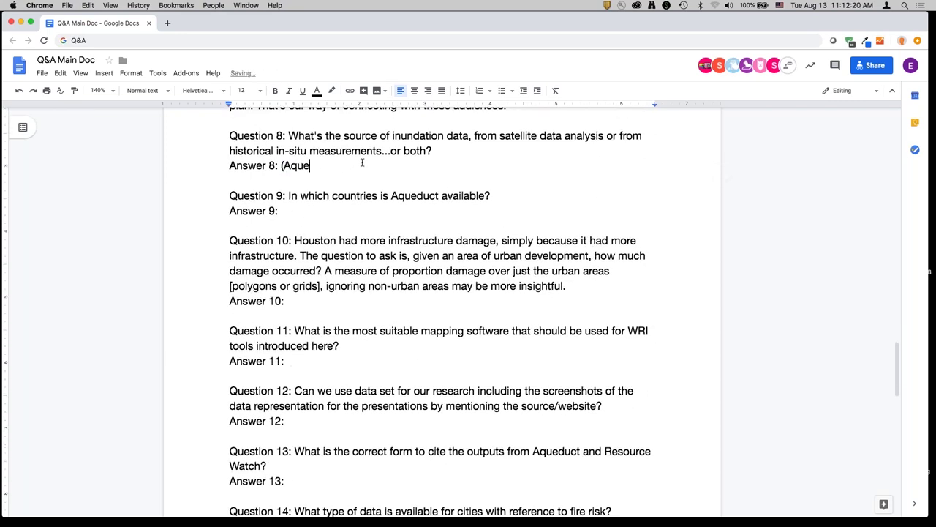
type("duct")
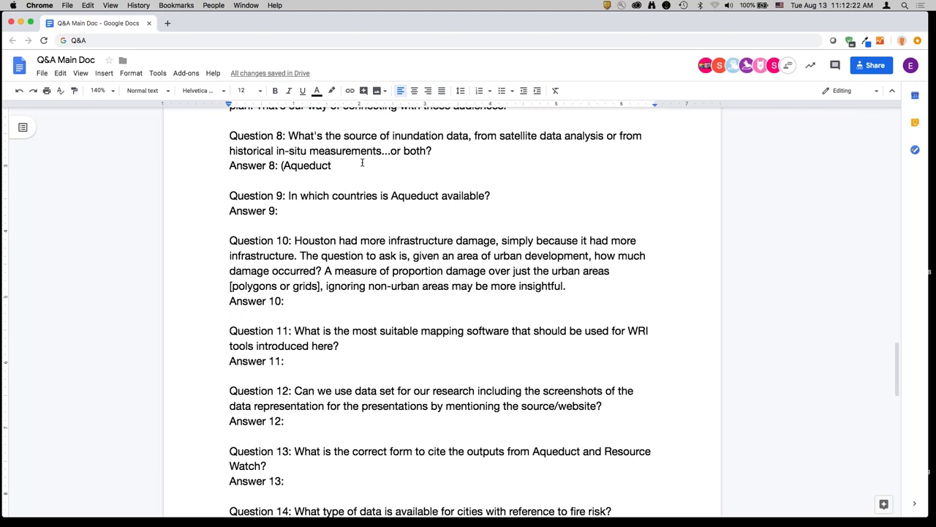
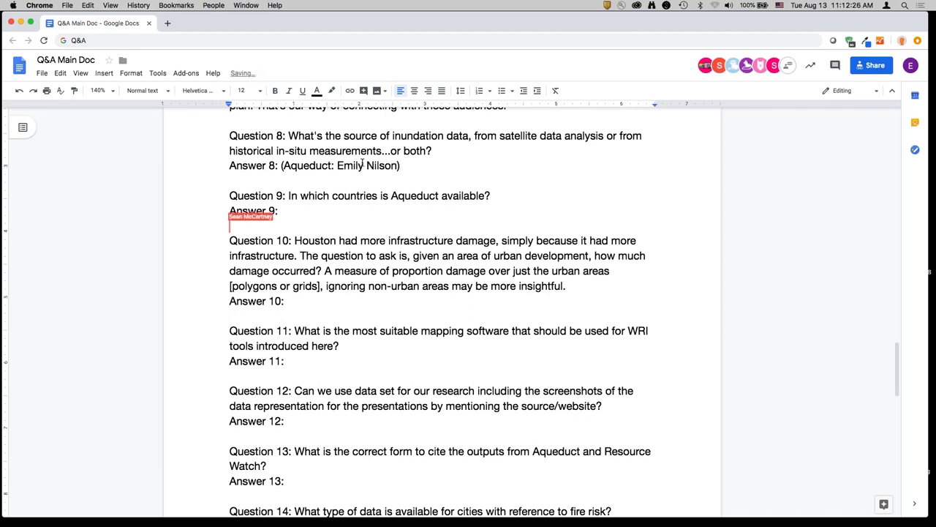
key("alt+shift+Left")
key("alt+shift+Left")
key("alt+shift+Left")
key("alt+shift+Left")
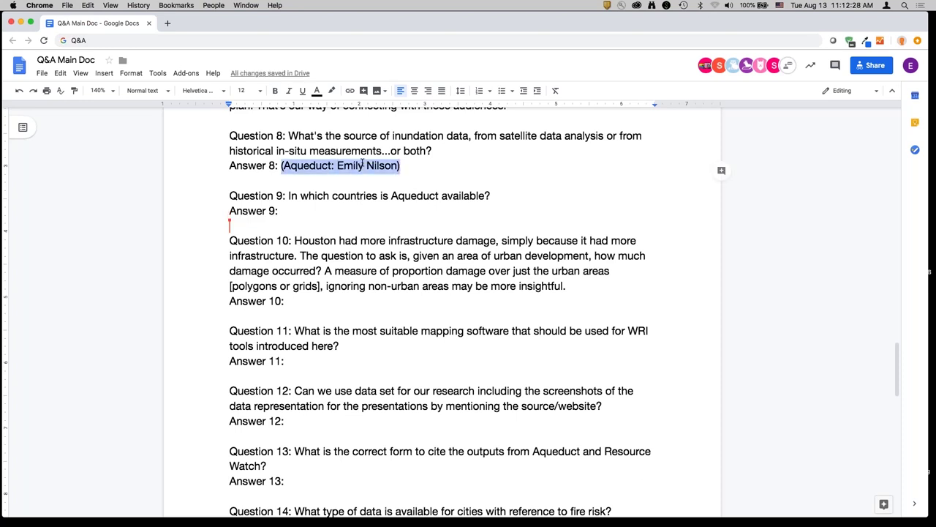
type("(Sam) Yes!")
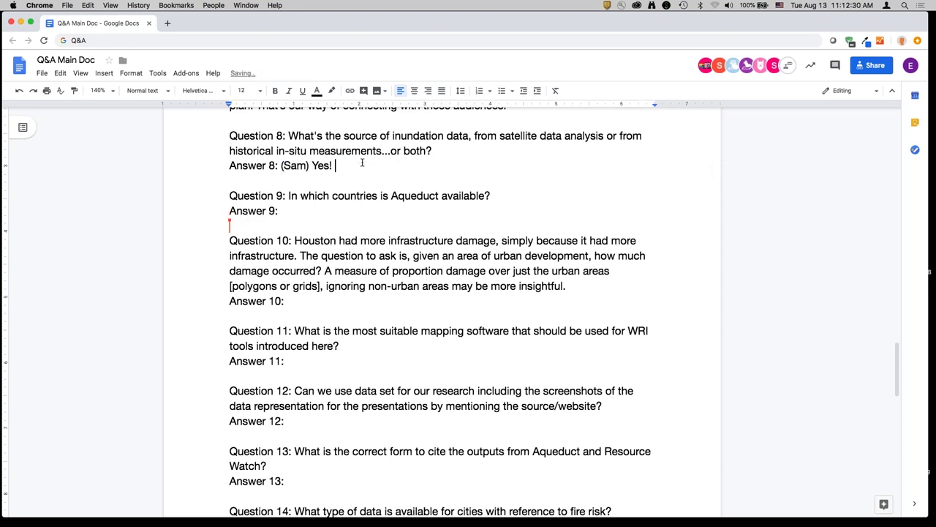
key("BackSpace")
key("BackSpace")
key("BackSpace")
key("BackSpace")
key("BackSpace")
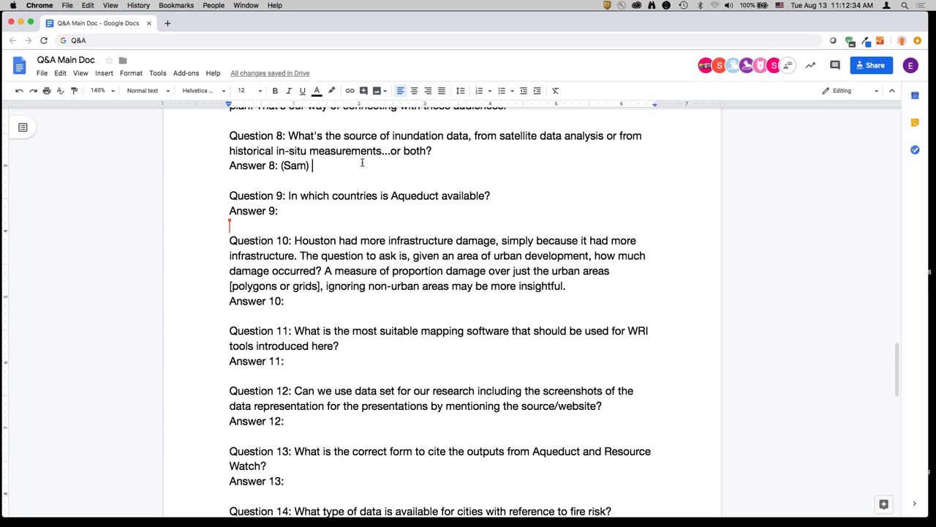
Explain flood risk is simulated with a cascade of hydrologic models, removing the unfinished coastal phrase
type("We simu")
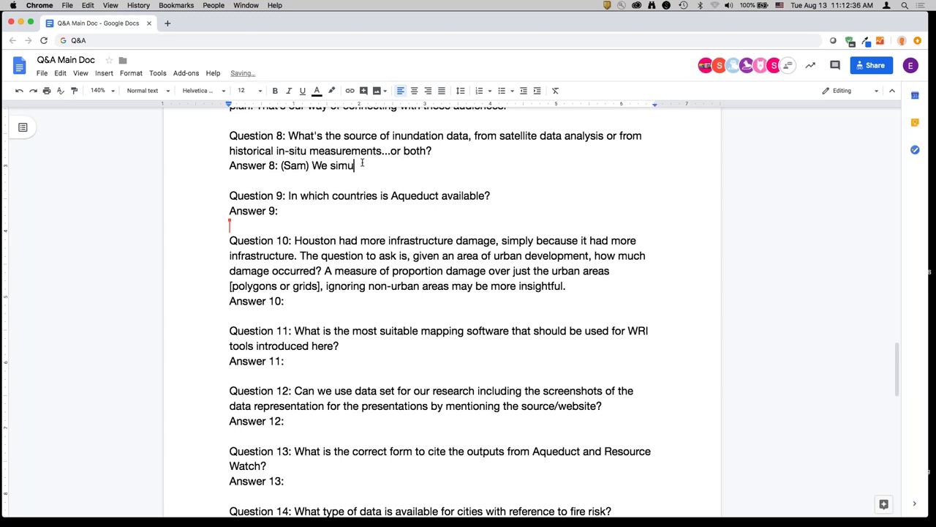
type("late flood risk using a c")
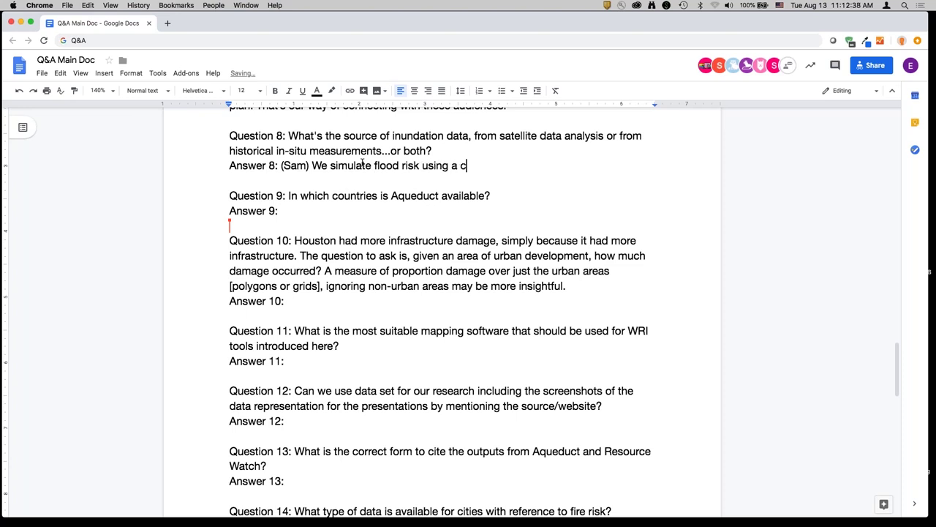
type("ascade of hydrologic ")
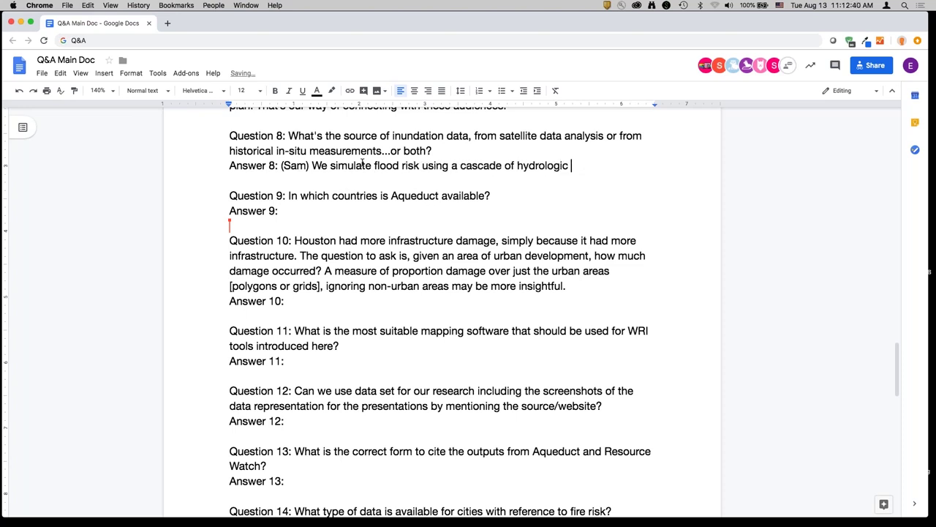
type("models. Within this frame")
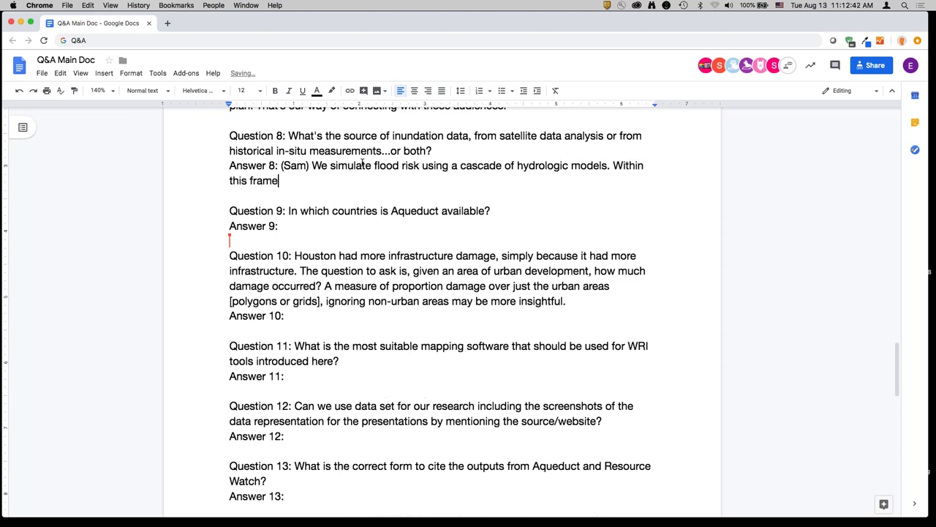
type("work called Gl")
type("lobal Flood R")
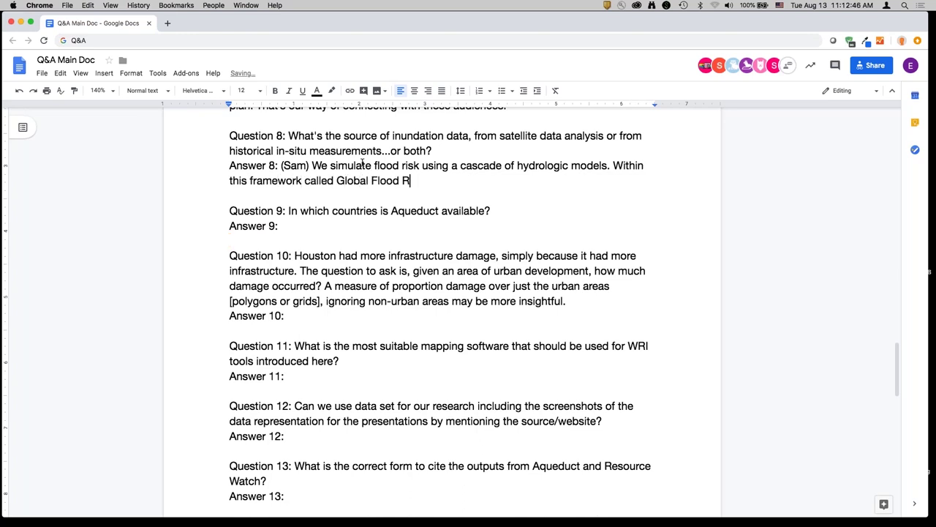
type("isk with Image Scenarios. Wit")
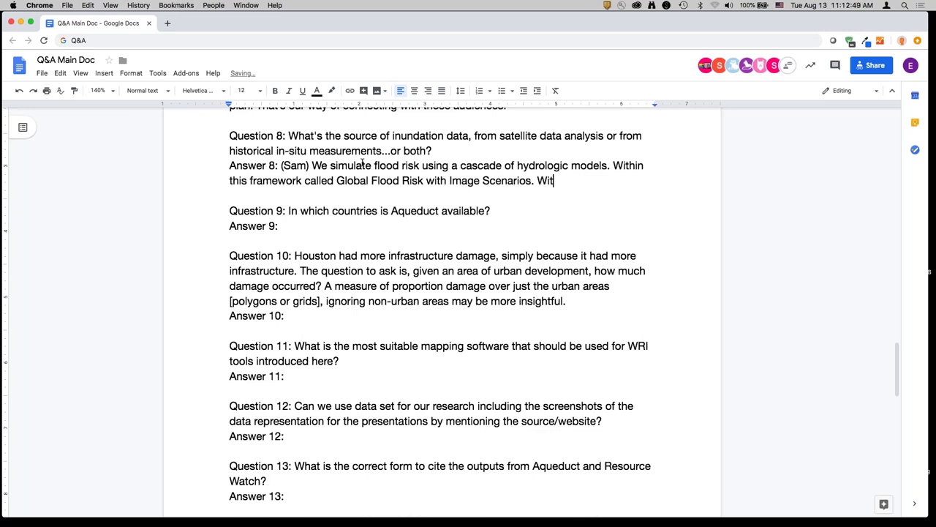
type("hin this framework w")
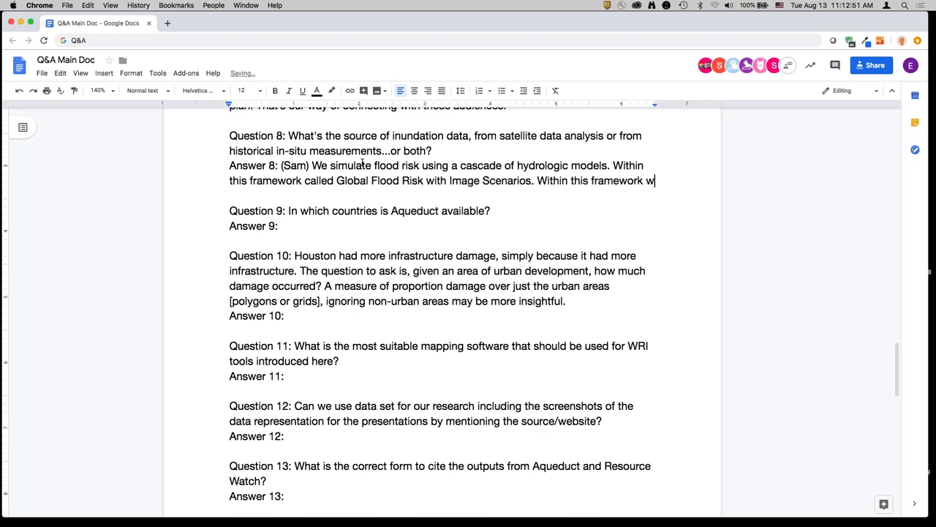
type("e apply differen")
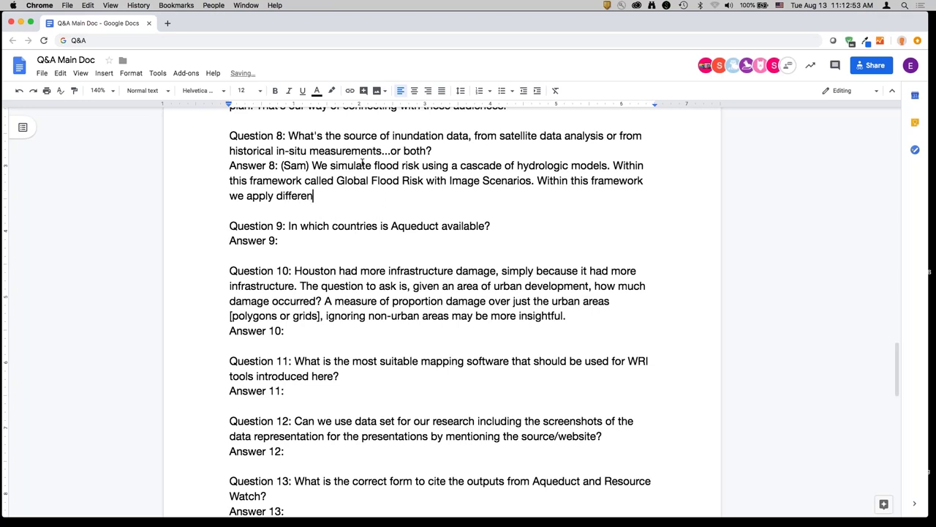
type("t datasets")
type("e")
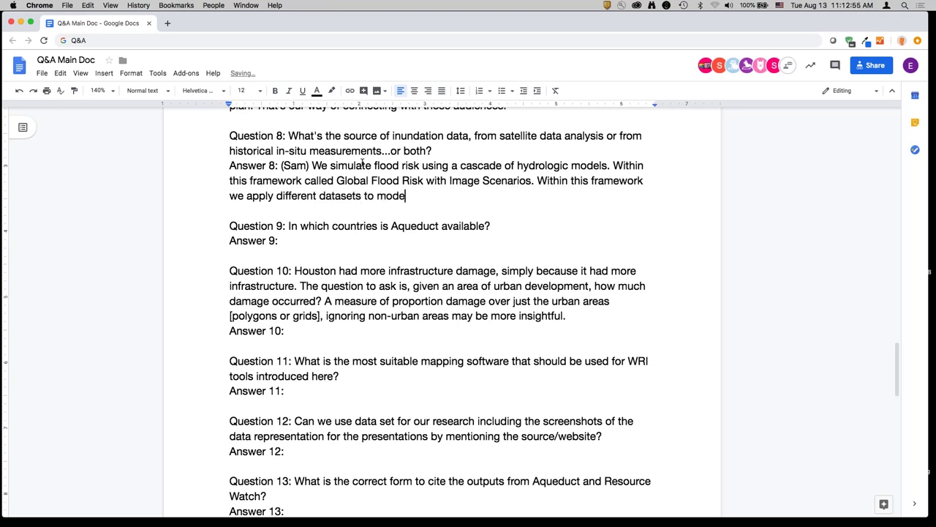
type("ls, so for riverian floods we apply ")
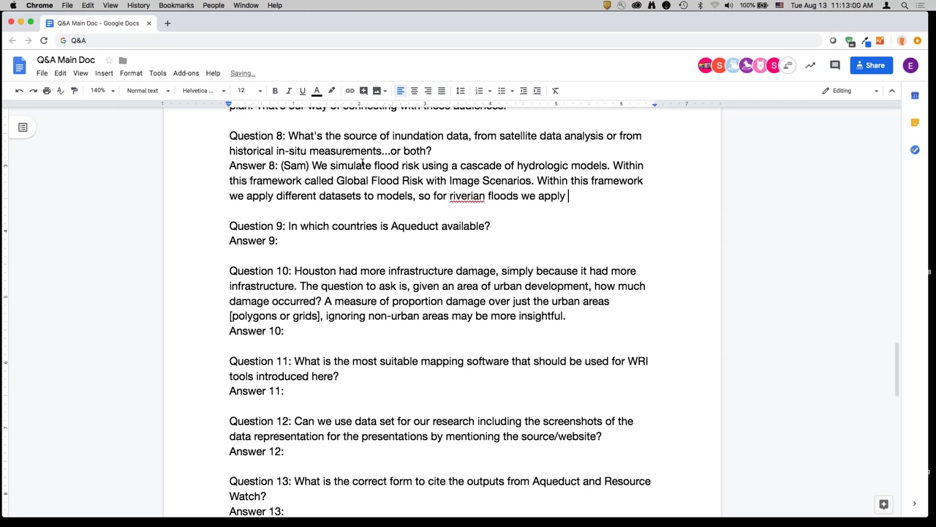
type("a model")
key("BackSpace")
type("for coastal we")
key("alt+shift+Left")
key("alt+shift+Left")
key("alt+shift+Left")
key("alt+shift+Left")
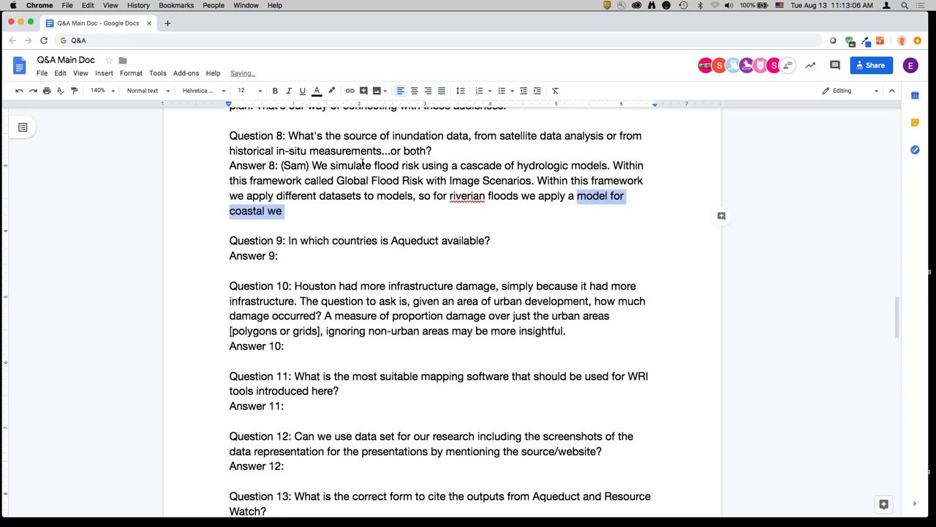
key("alt+shift+Left")
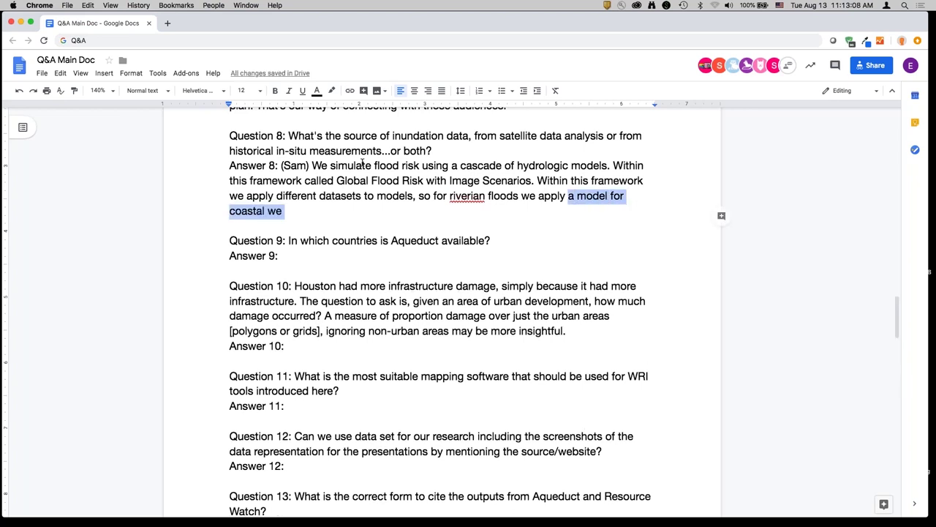
key("BackSpace")
key("BackSpace")
Add that data partners in the Netherlands produce the models, citing the paper title in quotation marks
type(". These")
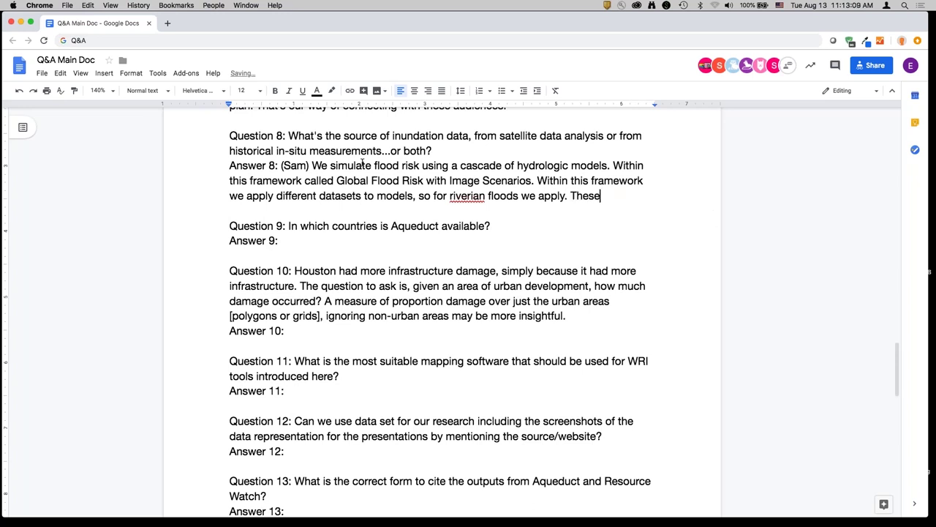
type(" are produced by some ")
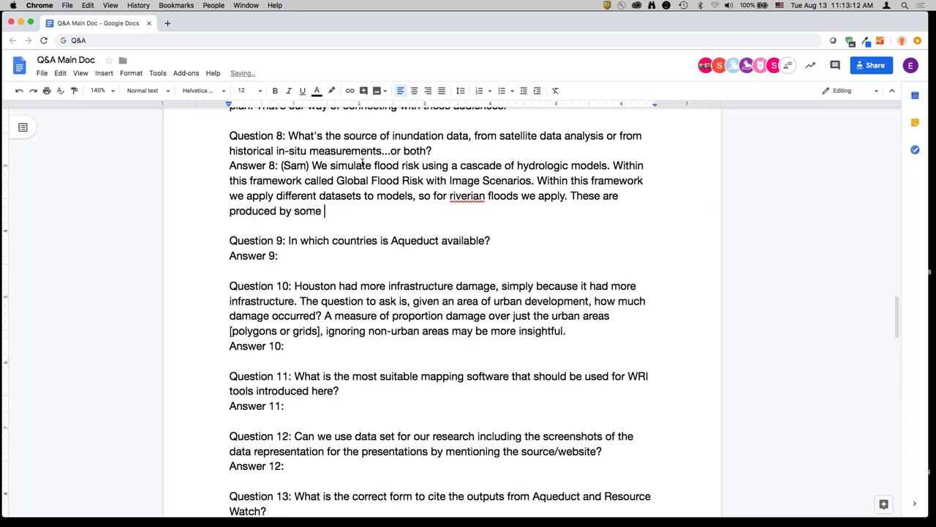
type("of our data partners ")
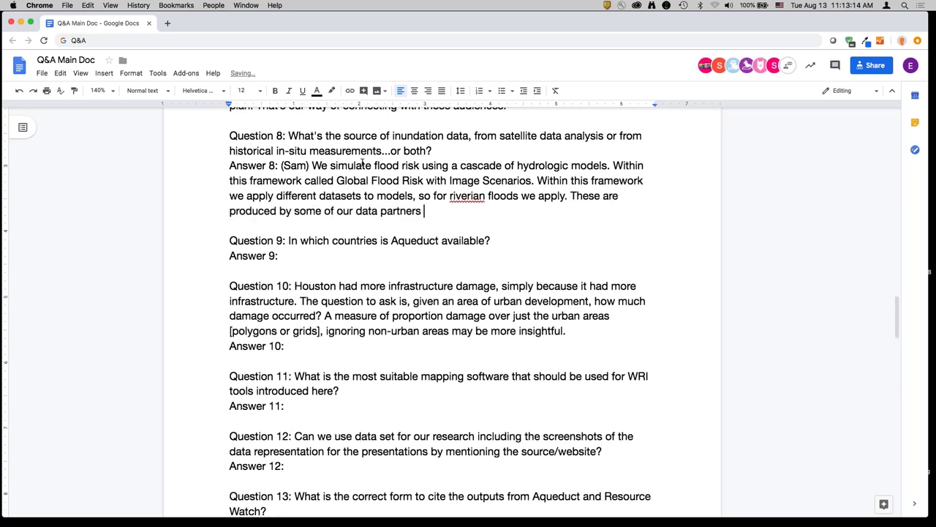
type("in the nNetherlands. Start with a pa")
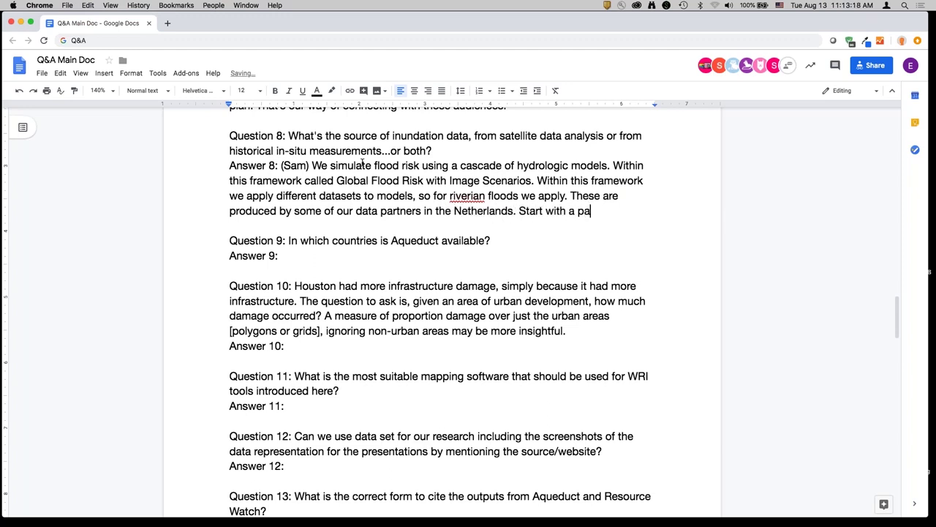
type("per called a framewok")
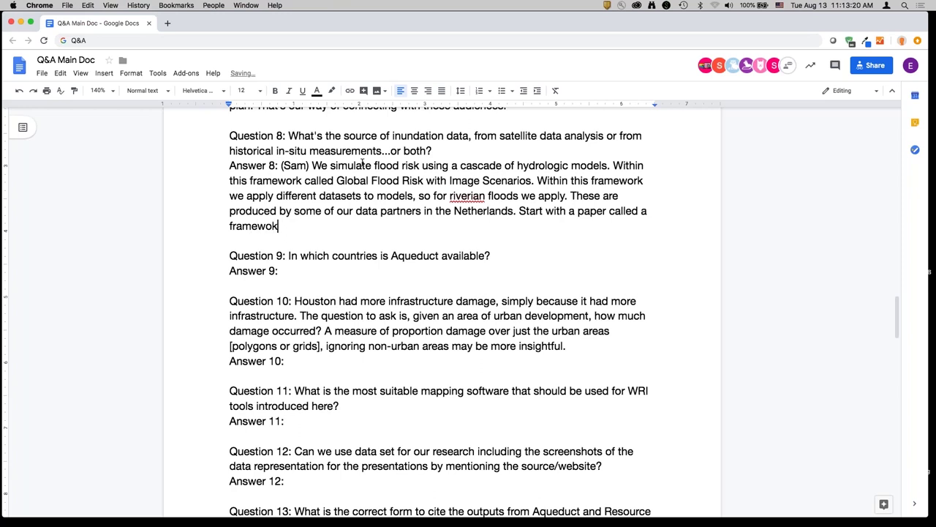
type("k for global flo")
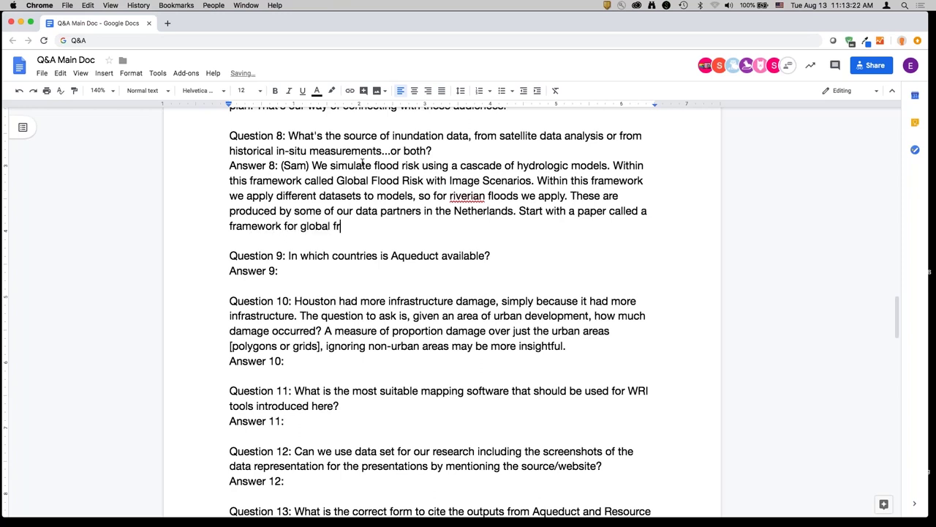
type("od risk assessme")
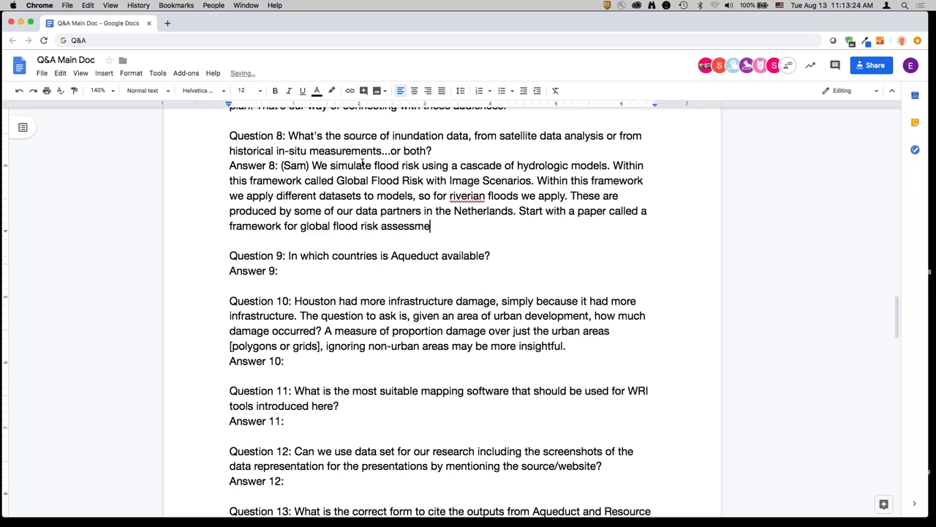
type("nts.")
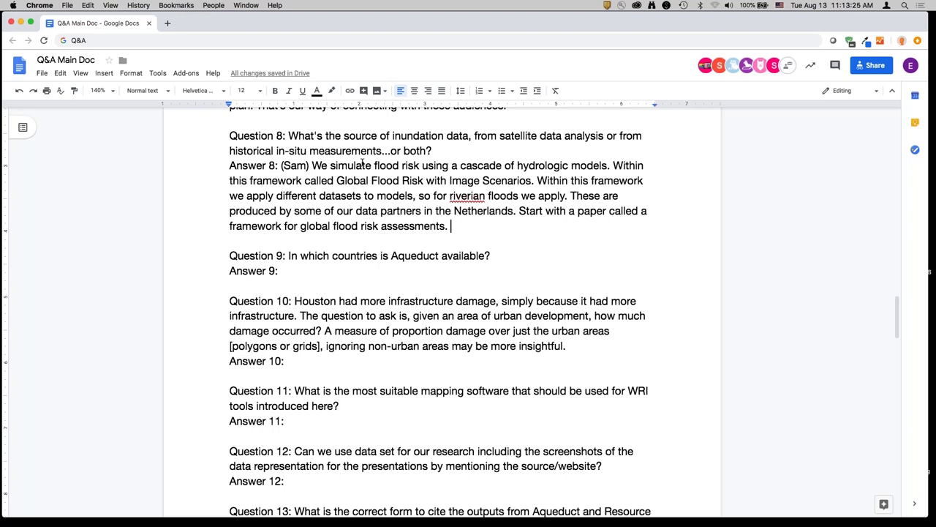
key("BackSpace")
key("BackSpace")
type("\"\"")
key("Down")
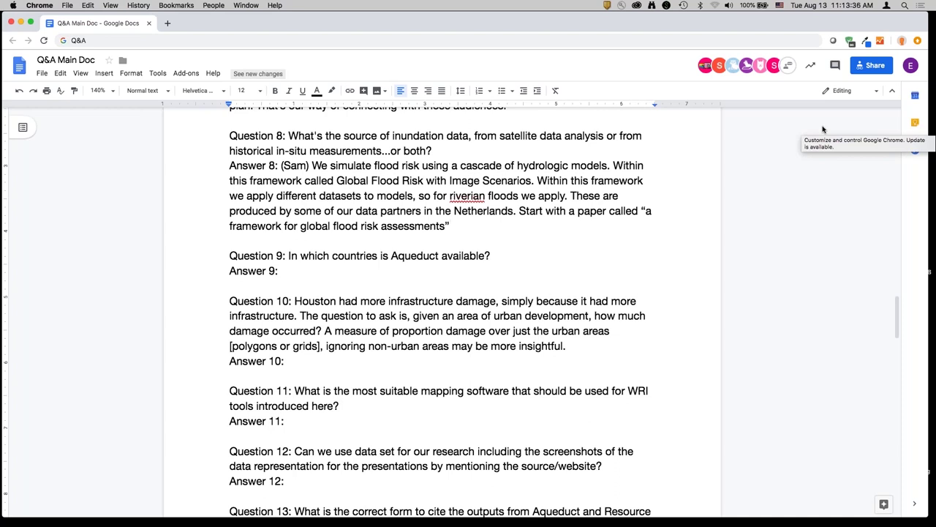
left_click(322, 273)
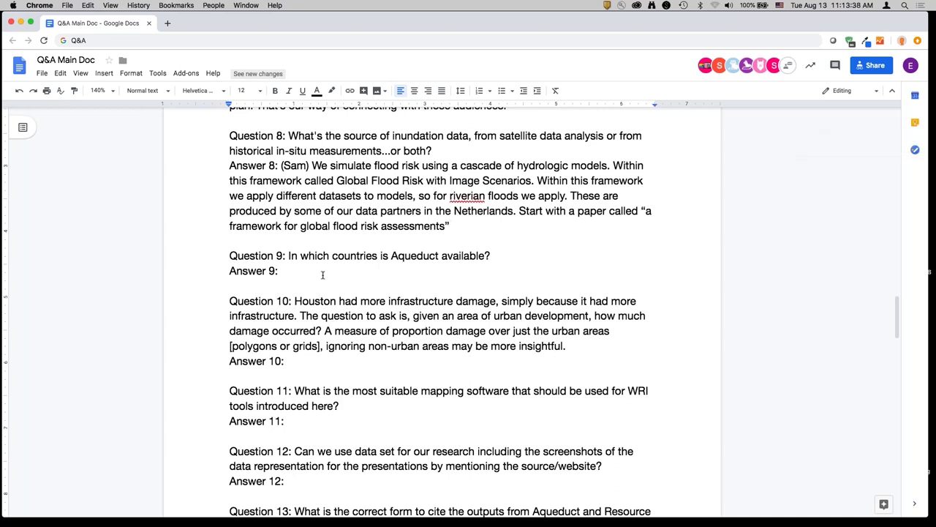
Write Answer 9 with the speaker label: Aqueduct is accessible in all countries since its data is global
type("(")
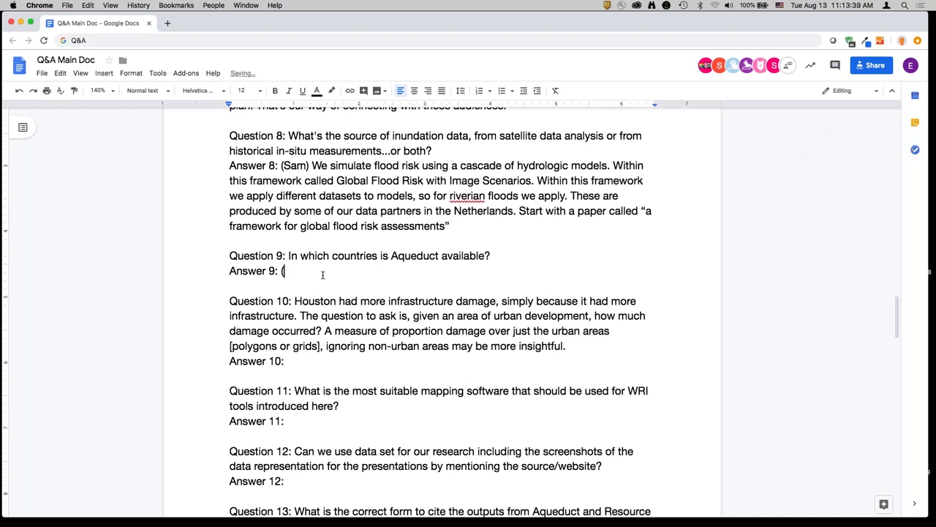
type("Sam) Aqueduct shou")
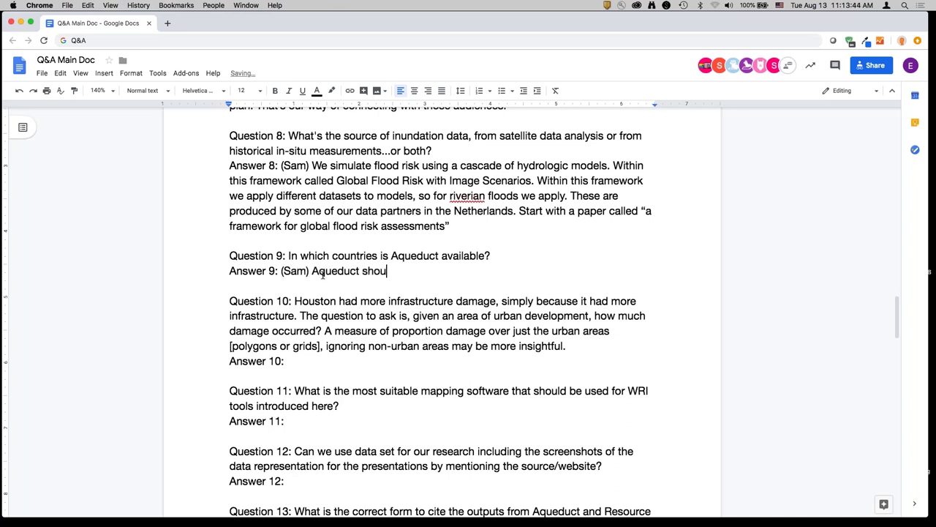
type("ld be accessible ")
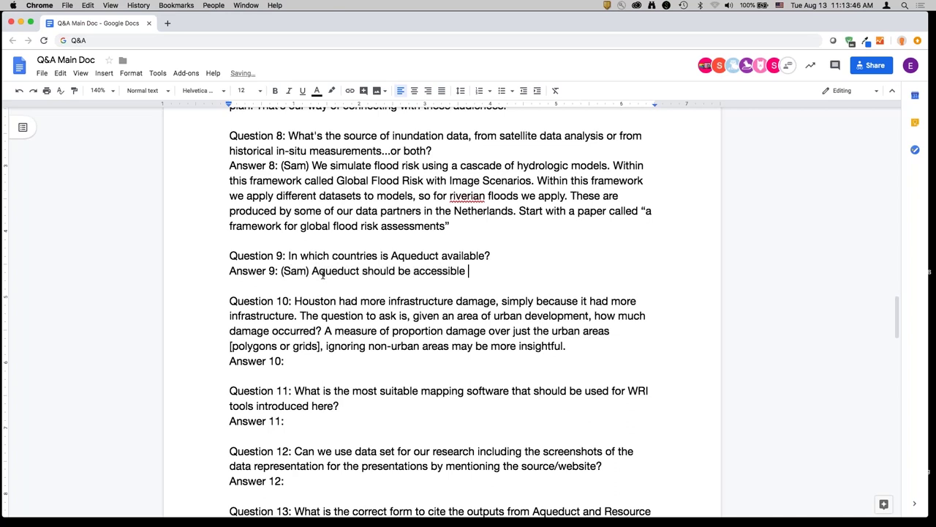
type("in all countries and our ")
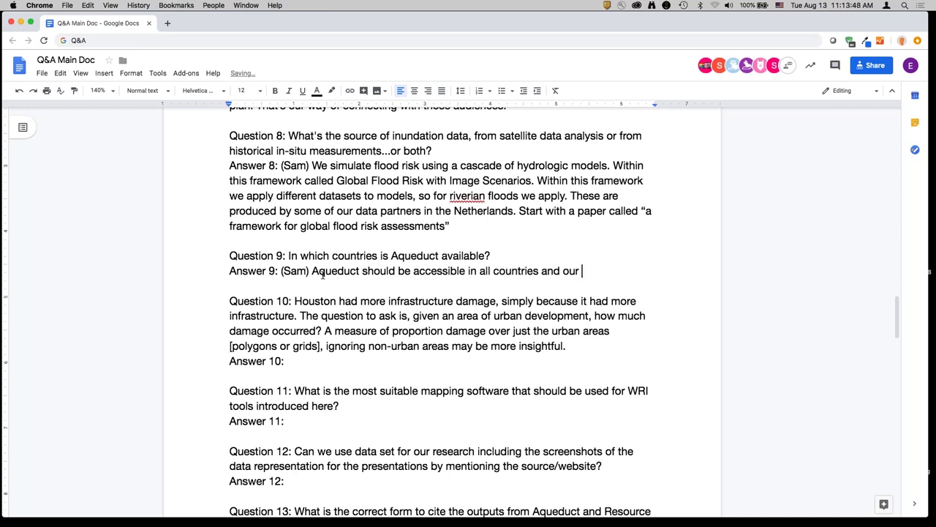
type("data is global, so you ")
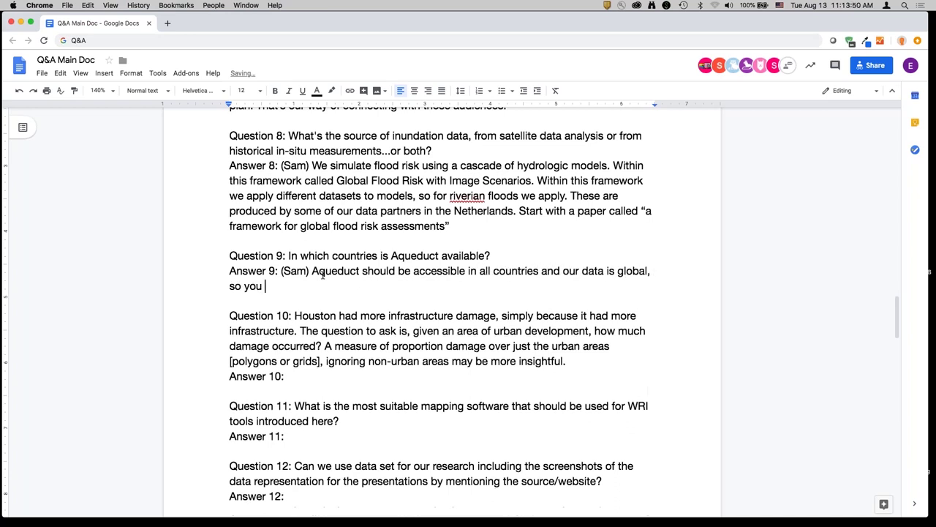
type("ushould be able to di")
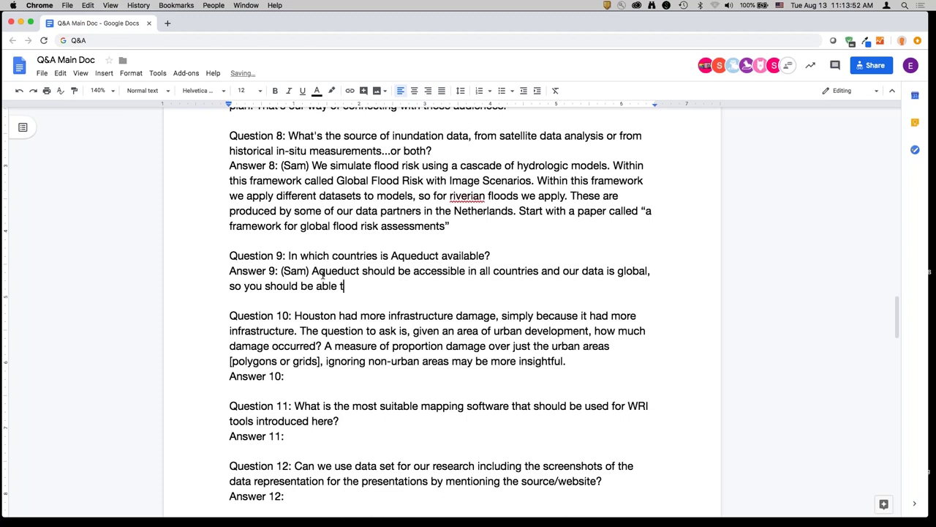
type("find it wherever you're look")
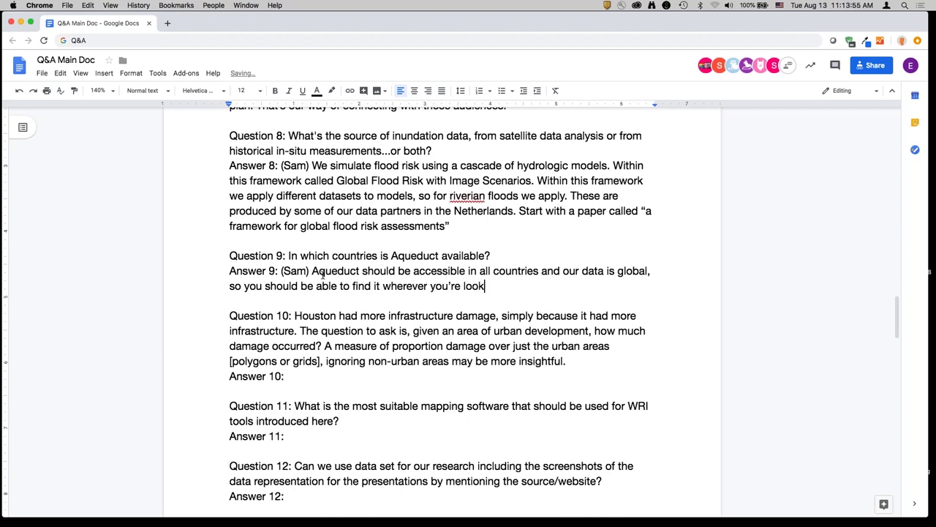
type("ing.")
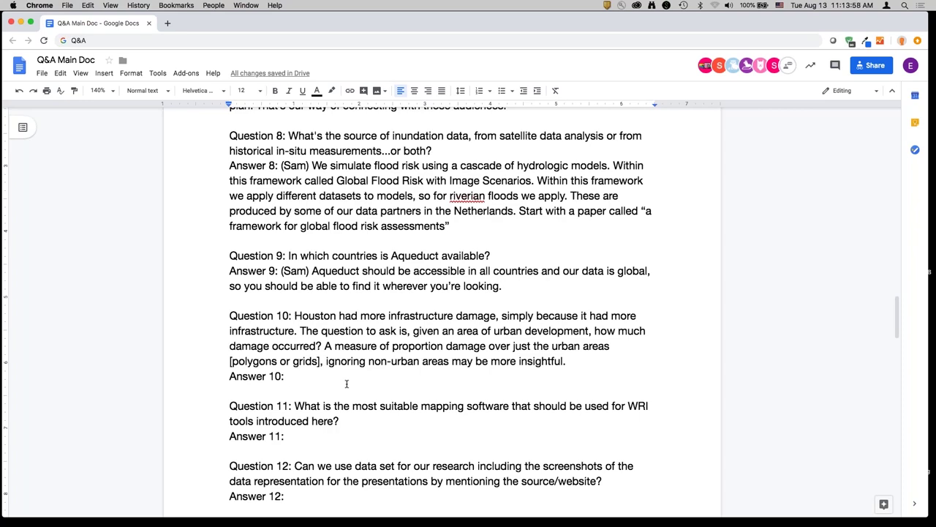
scroll(347, 383, "down", 5)
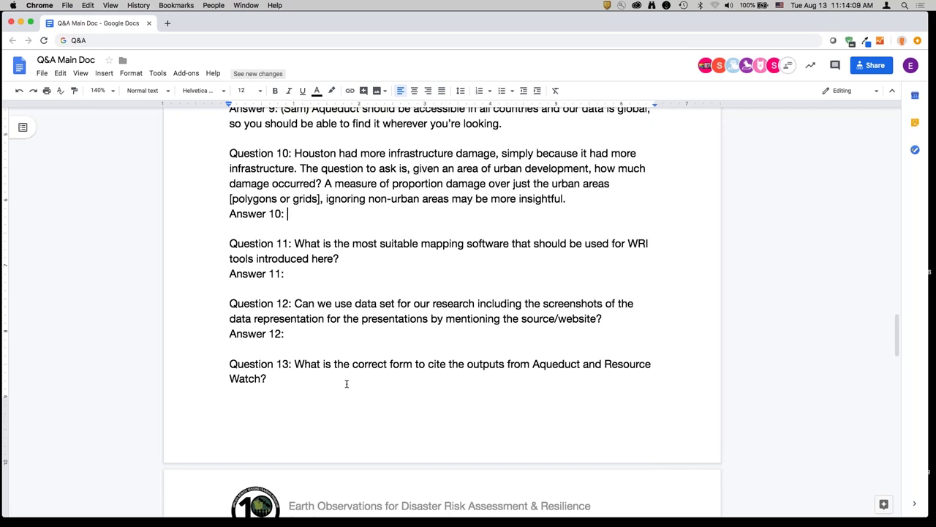
Finish Answer 10: every ResourceWatch dataset's metadata page offers direct download or API access for analysis
type("(")
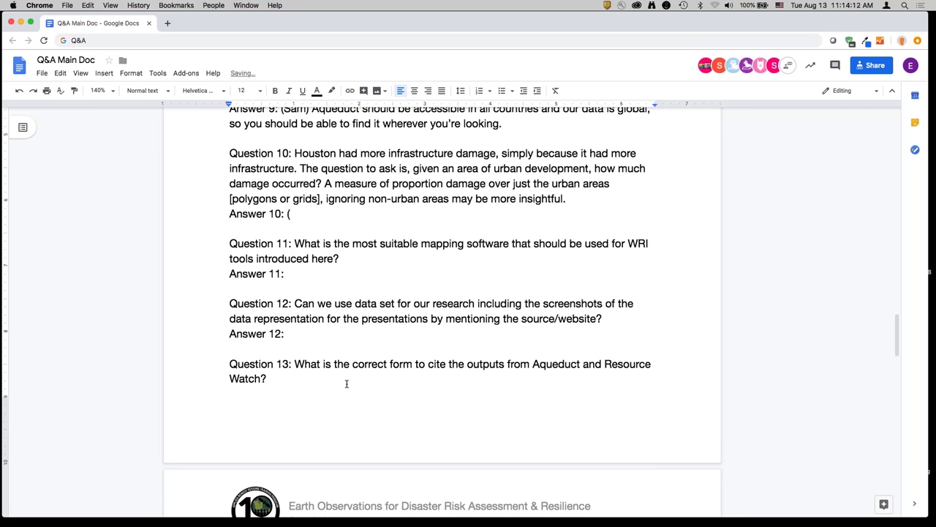
type("Amelia) I put that slide")
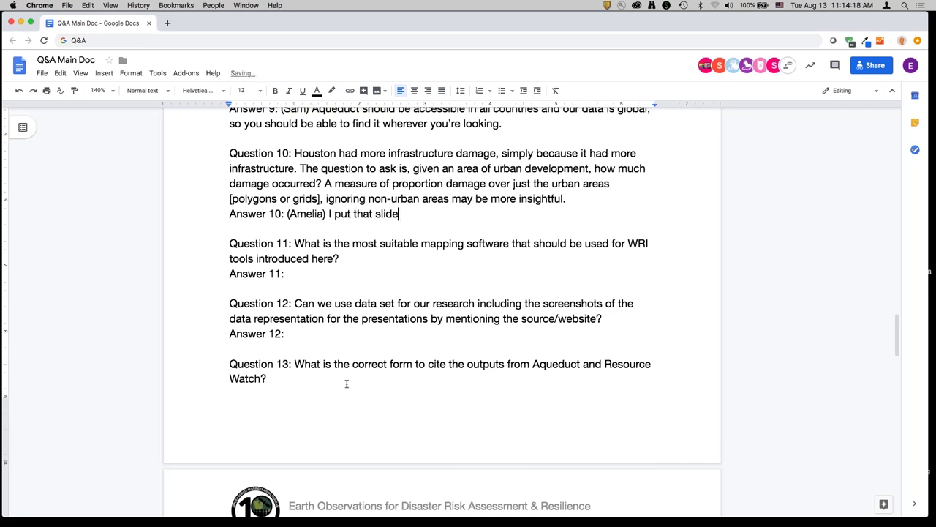
type(" up just to give you a")
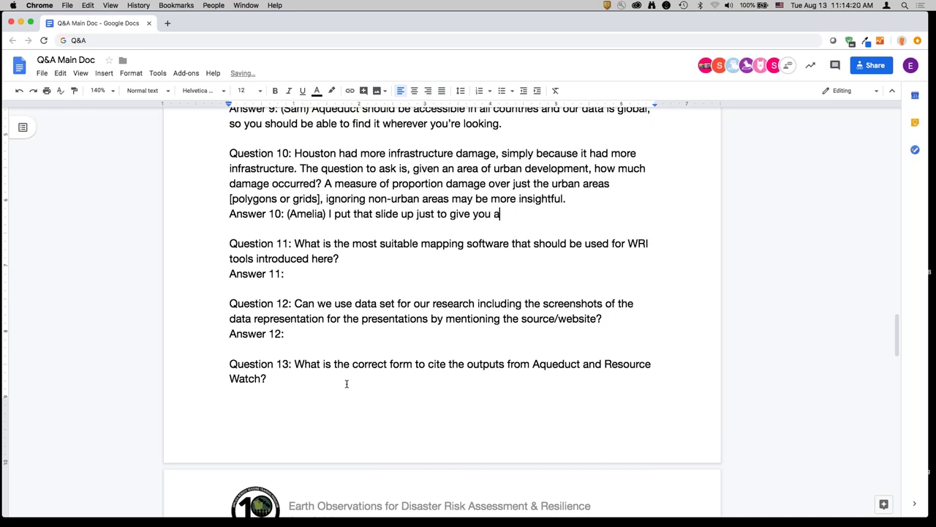
type("n idea of the types of re")
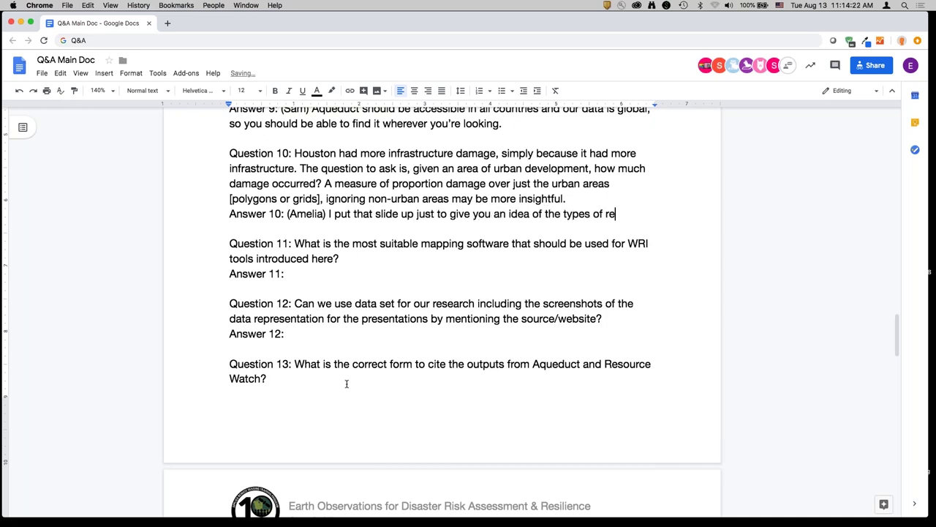
type("lative data we have in")
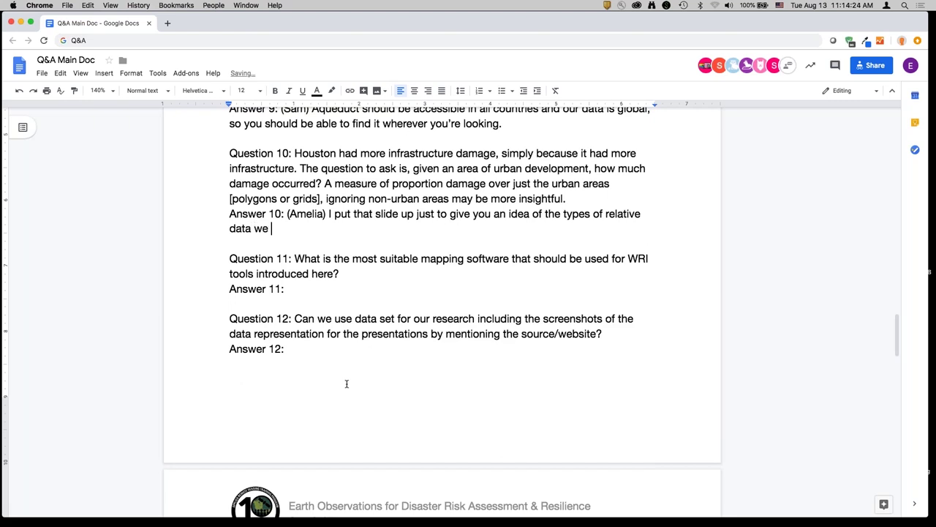
key("BackSpace")
key("BackSpace")
type("on Resource")
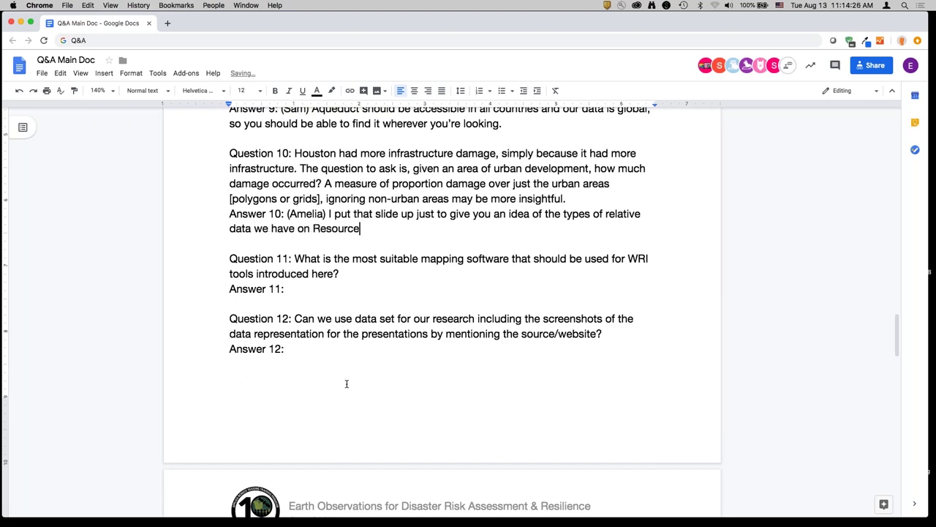
type("Watch. If you are inter")
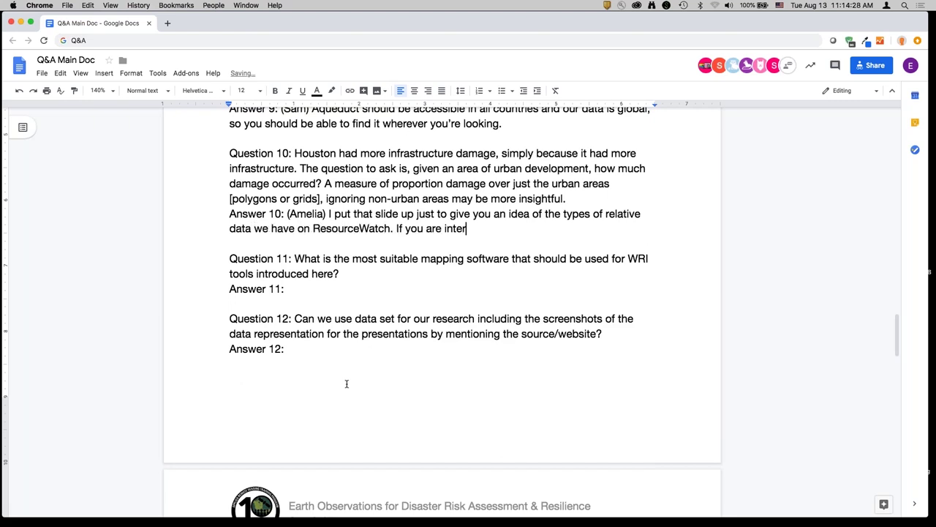
type("ested in digging d")
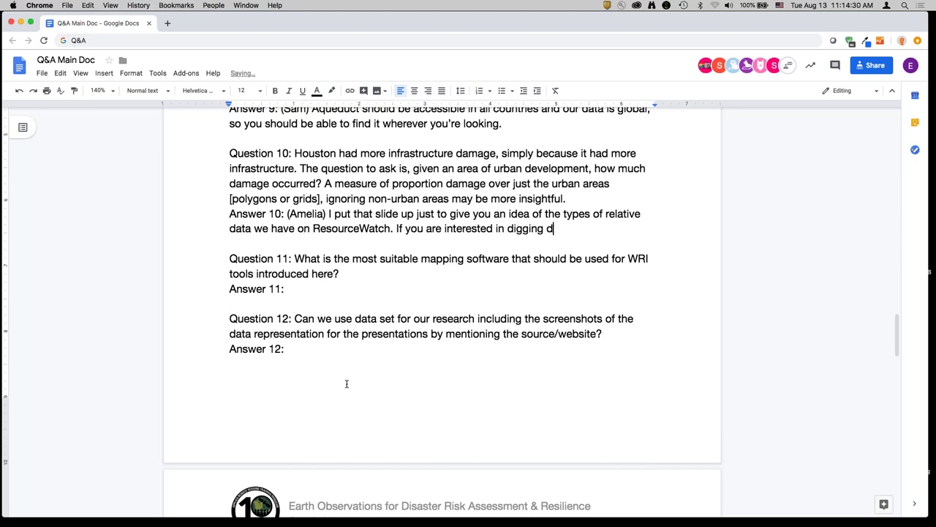
type("eeper into these questions")
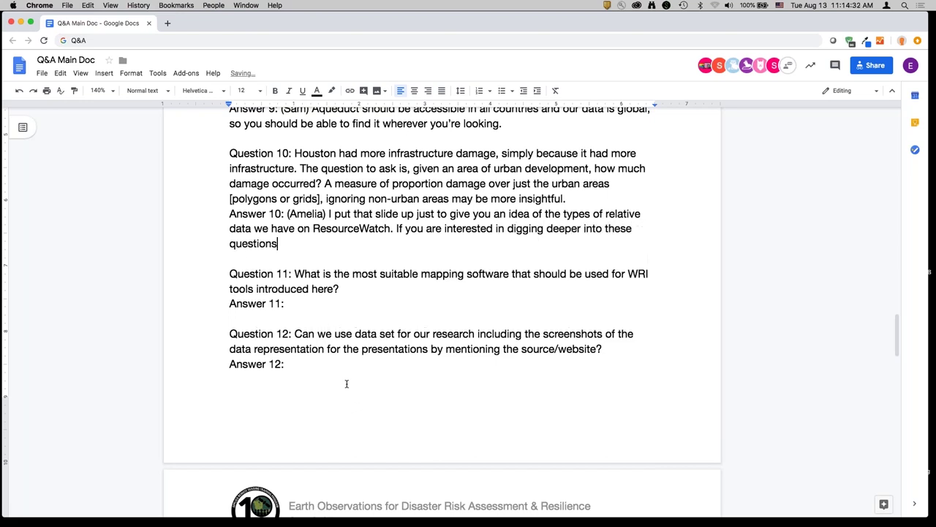
type(", our API lets you do")
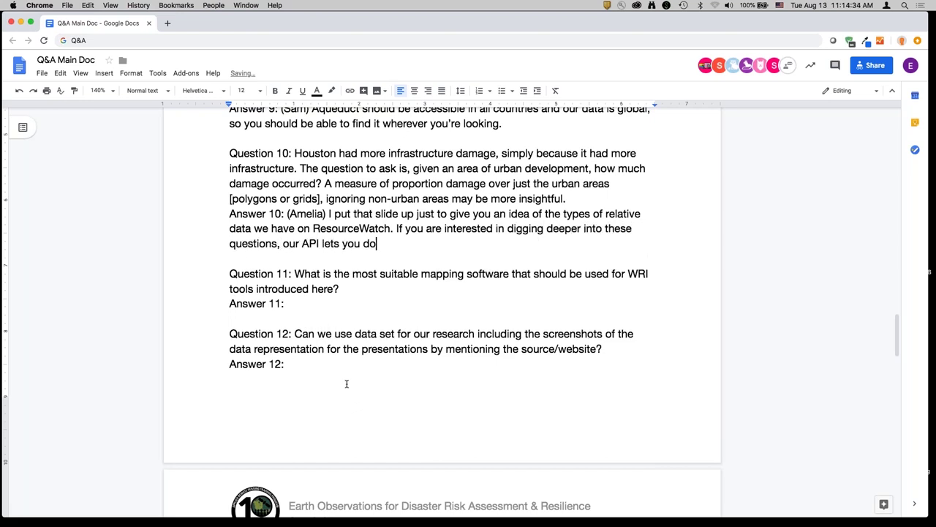
type(" some basic analysis")
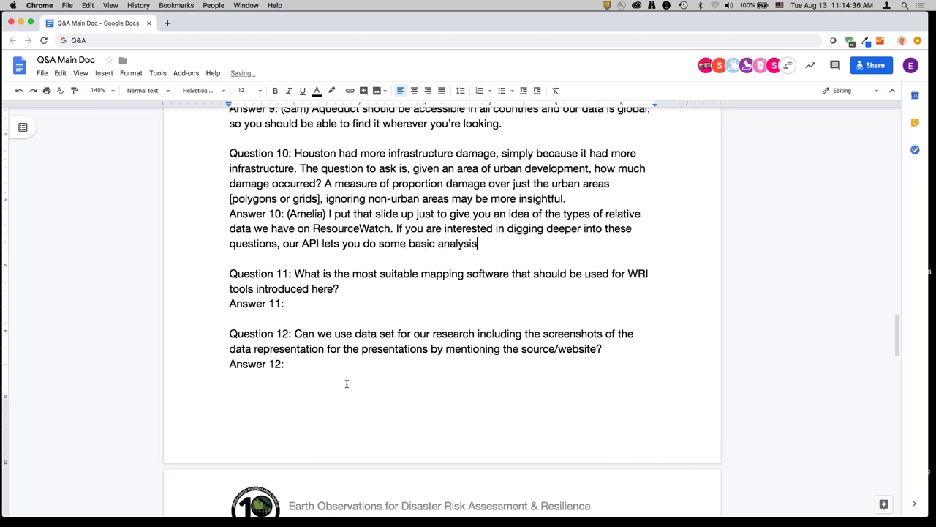
type(" on it. If you have a geogra")
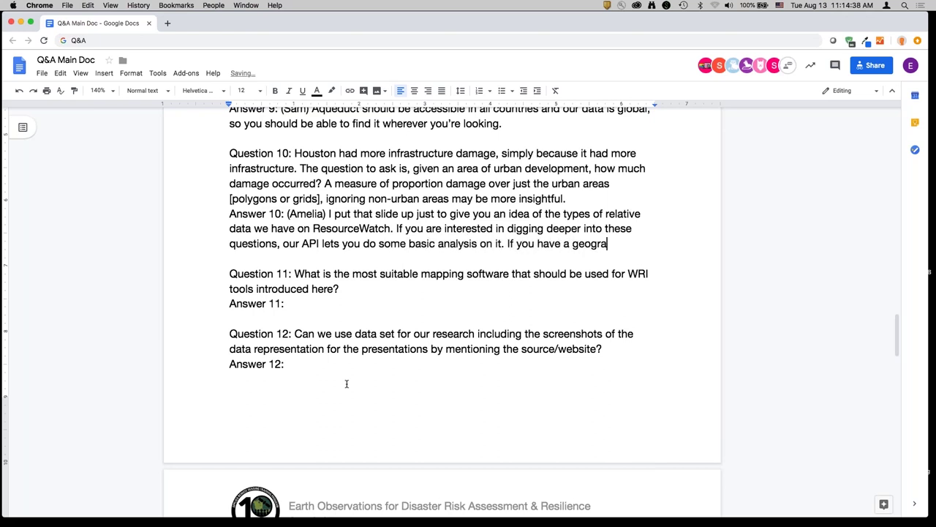
type("phy you're interested in, you would ")
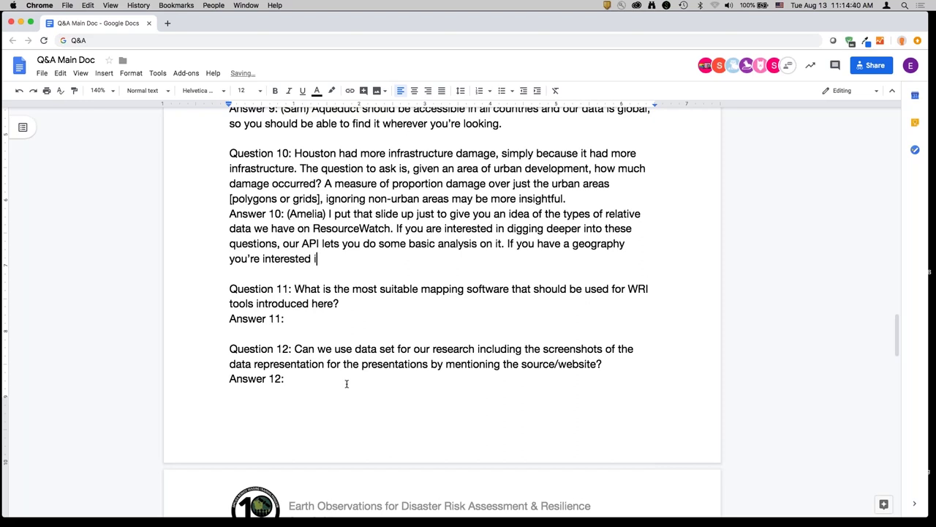
type("be able t")
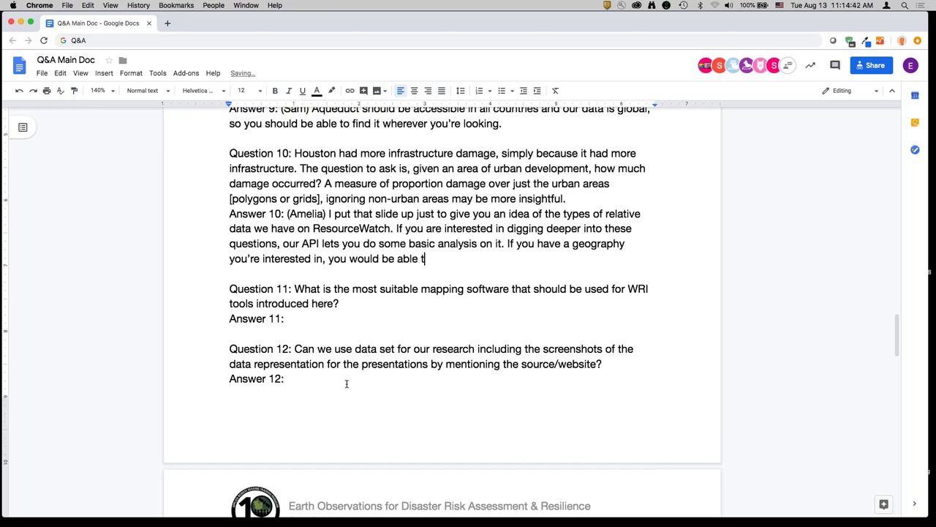
type("o upload that geograp")
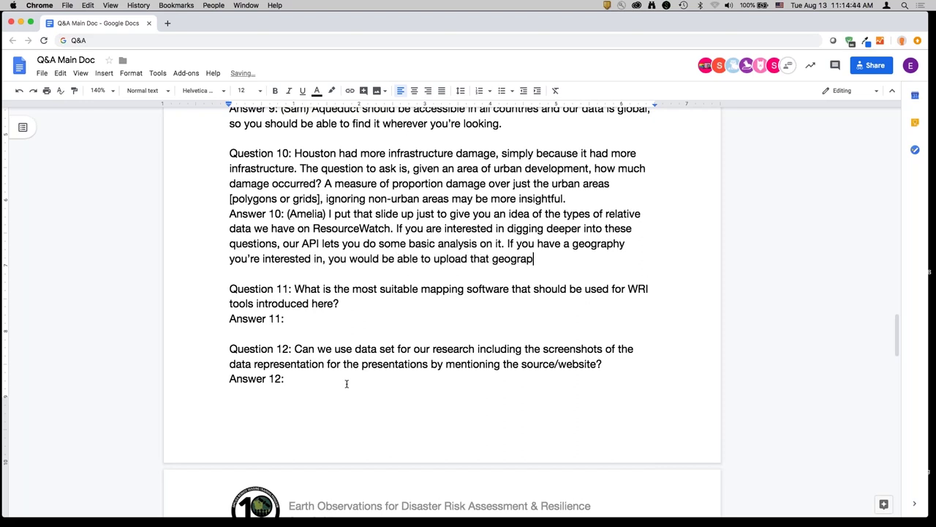
type("hy, do the sum of the im")
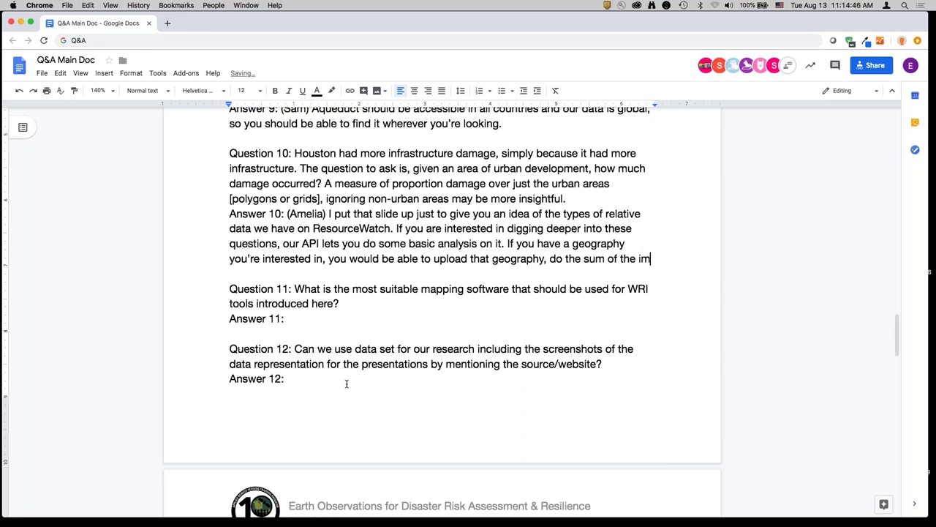
type("pervious surface, the a")
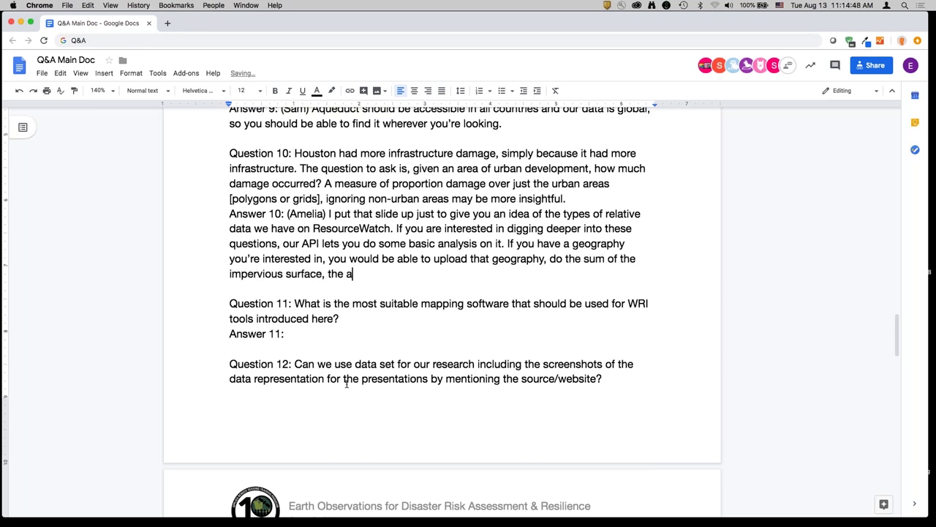
type("verage - you can do some ")
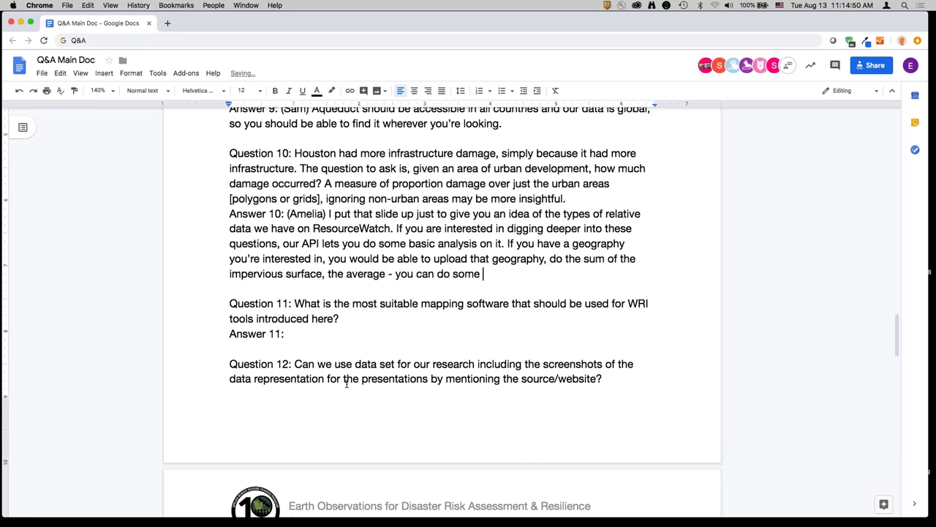
type("basic raster statistic")
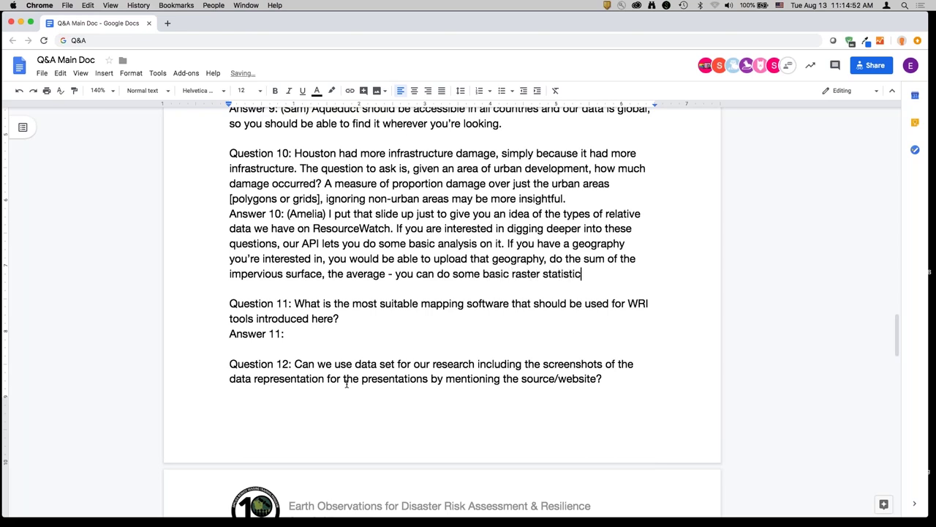
type("s on our API.")
key("Return")
type("All of o")
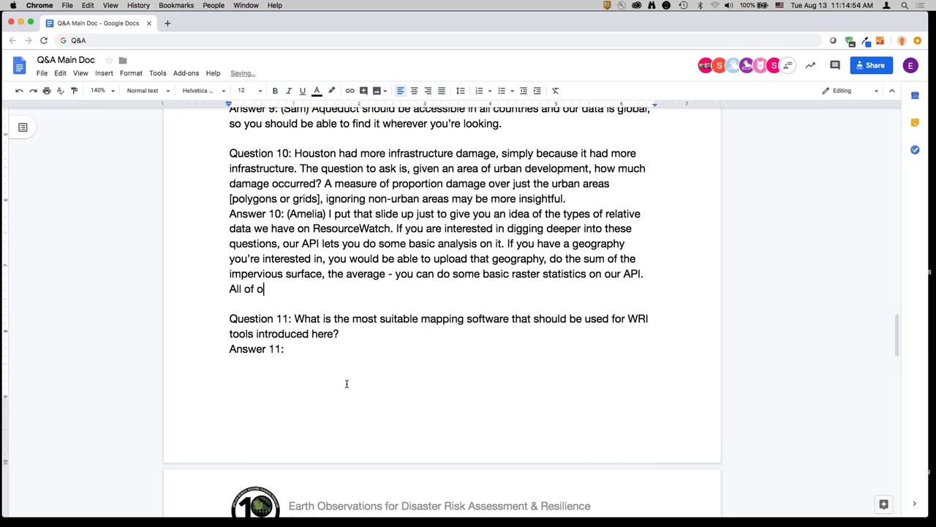
type("ur datasets, once you go to the me")
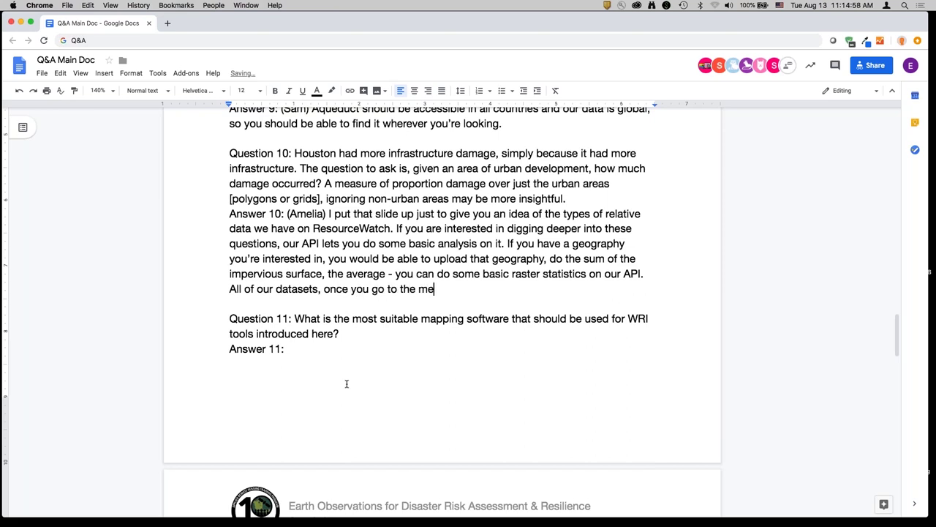
type("tadata page have either dir")
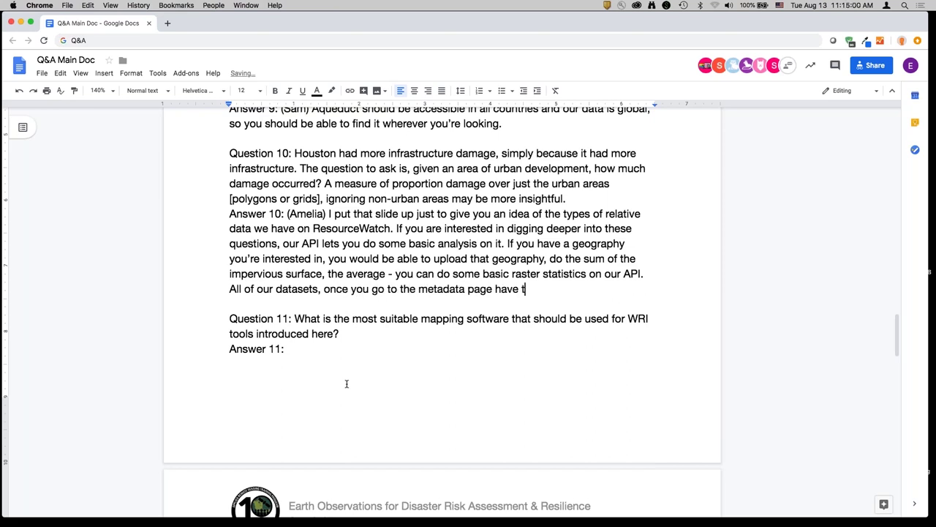
type("ect download")
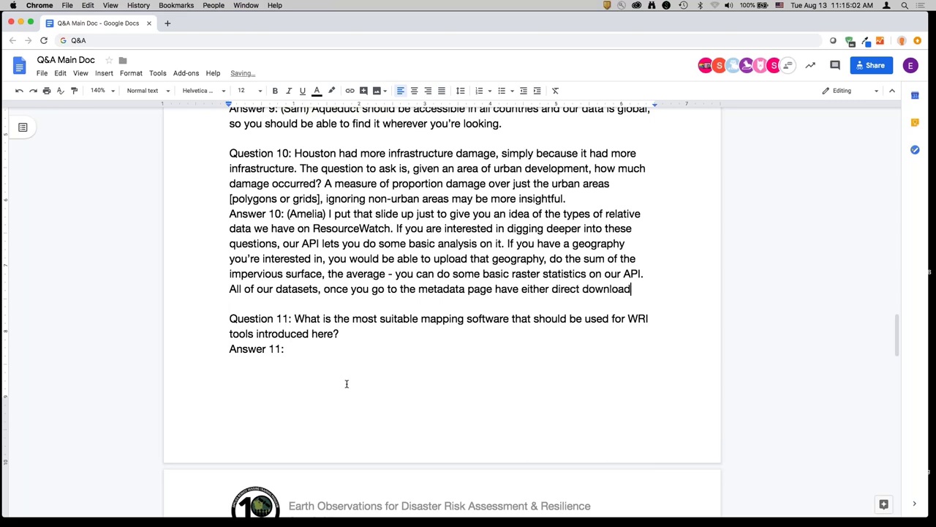
type(" or download fro")
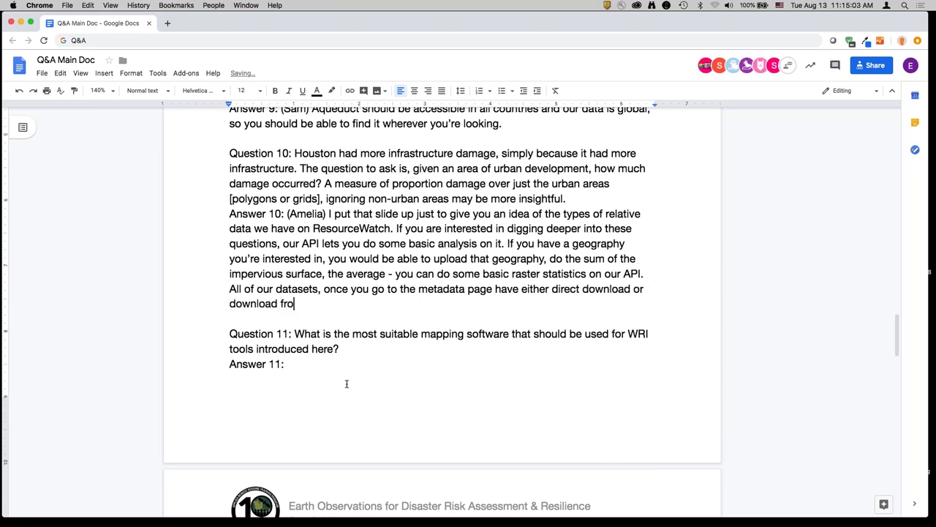
type("m source. So you can download th")
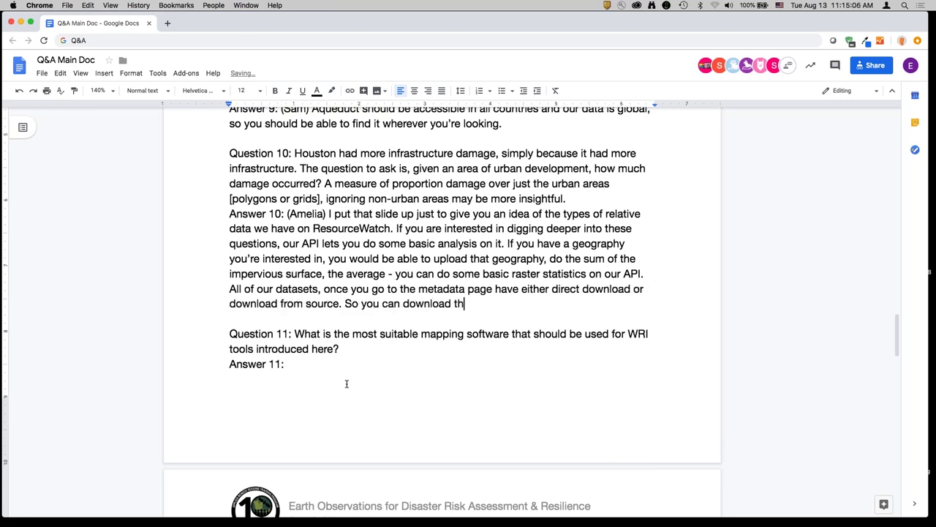
type("ose files for yourself if")
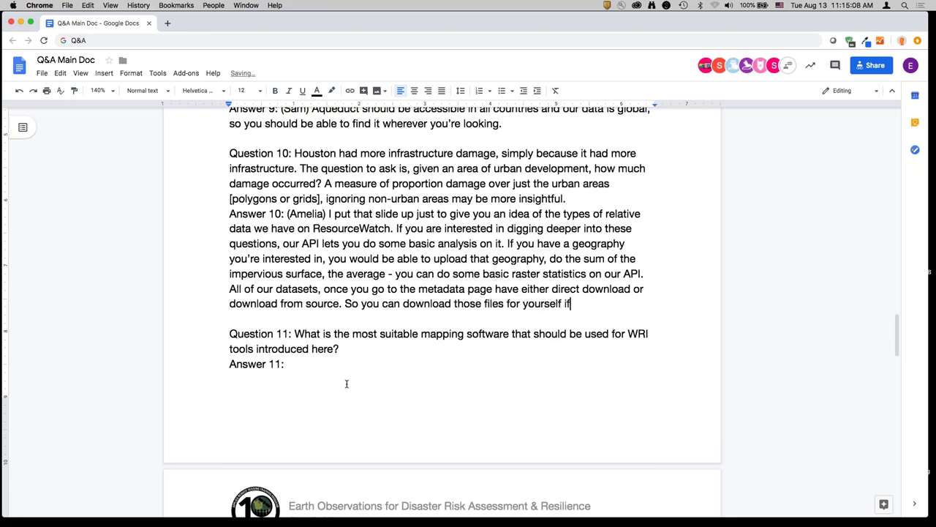
type(" you want to do more in-de")
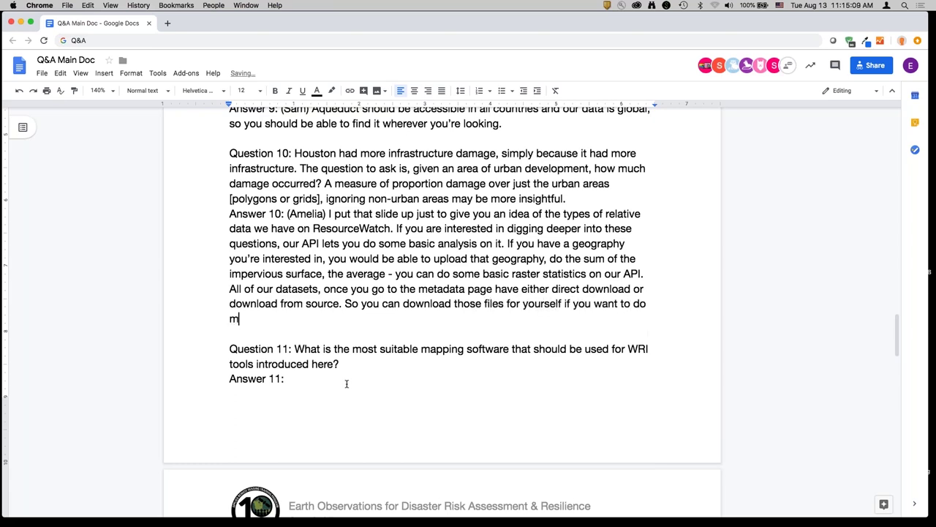
type("pth analyses. If")
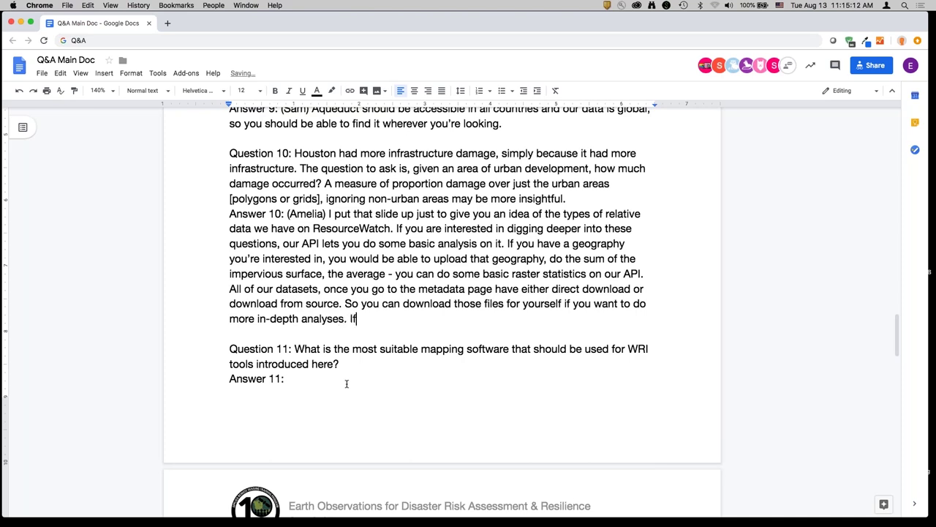
type(" you're interested in that data, ")
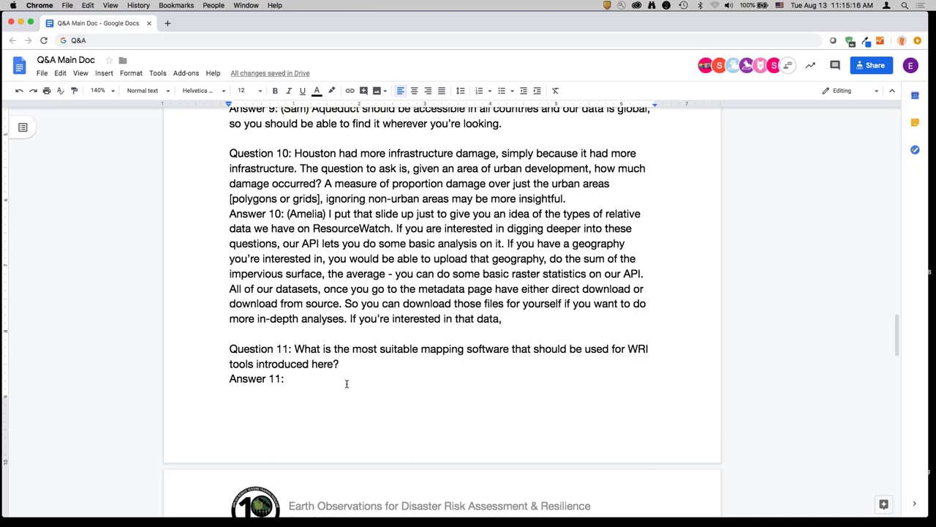
type("I would encour")
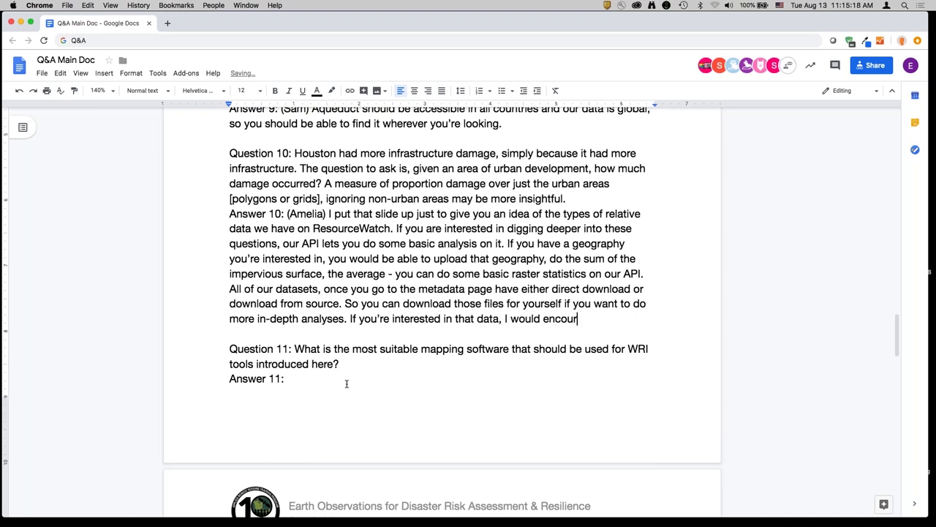
type("age you to do any ans")
type("l")
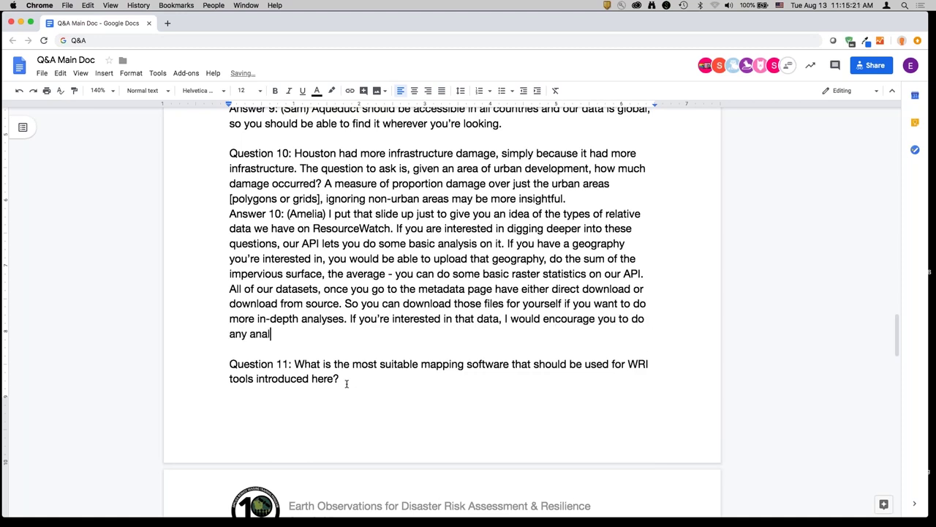
type("ysis you want either by")
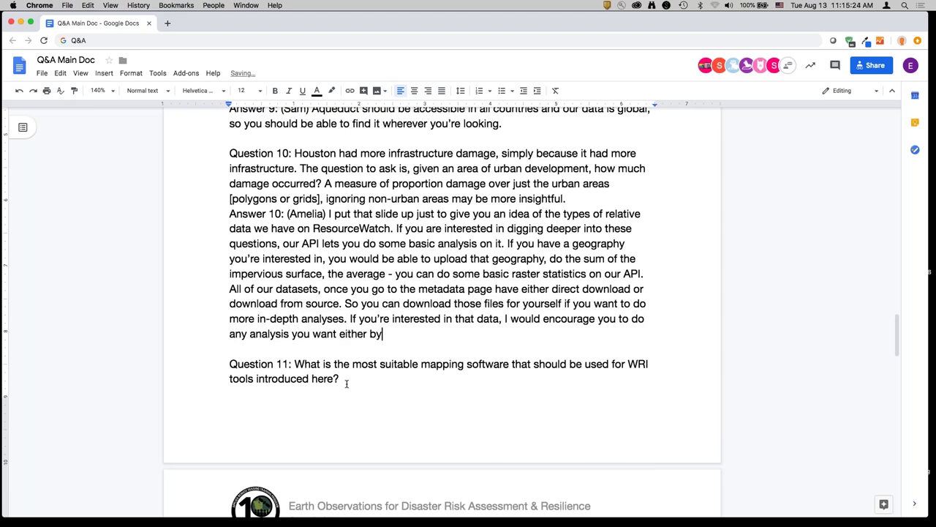
type(" downloading the ")
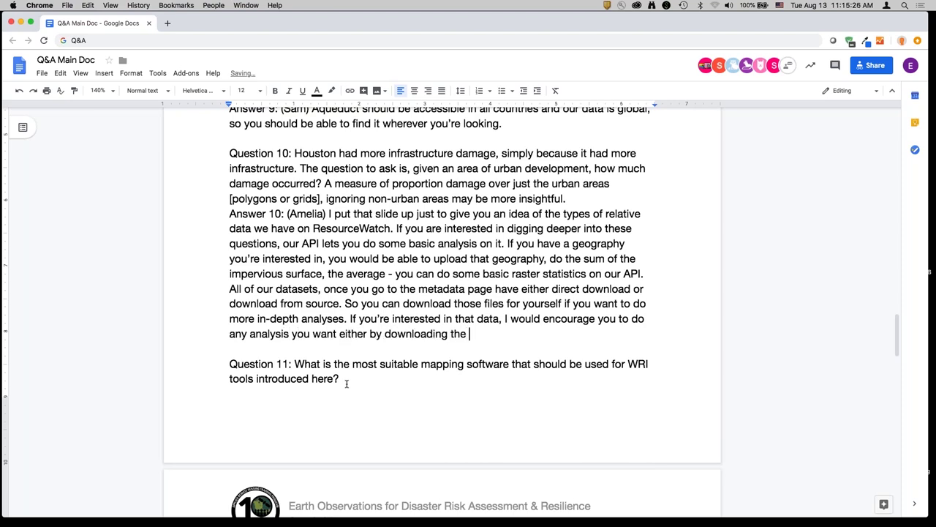
type("data or using t")
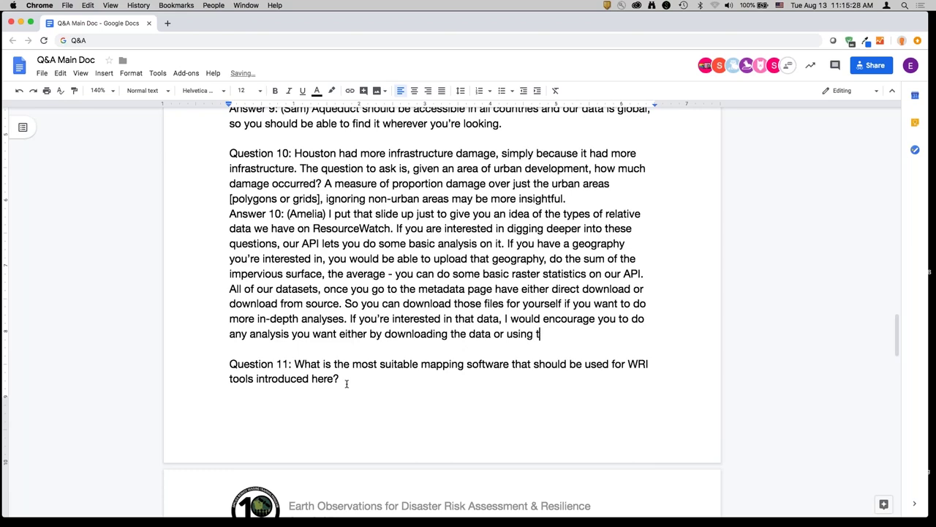
type("he API.")
scroll(367, 419, "down", 1)
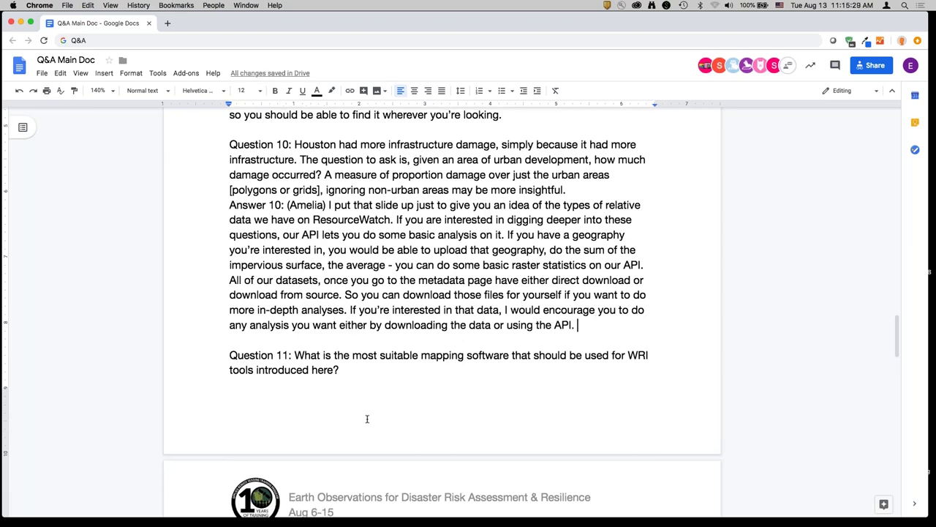
Type the first speaker's Answer 11: tools run in any browser; downloaded data works in ESRI, QGIS, python
scroll(367, 418, "down", 5)
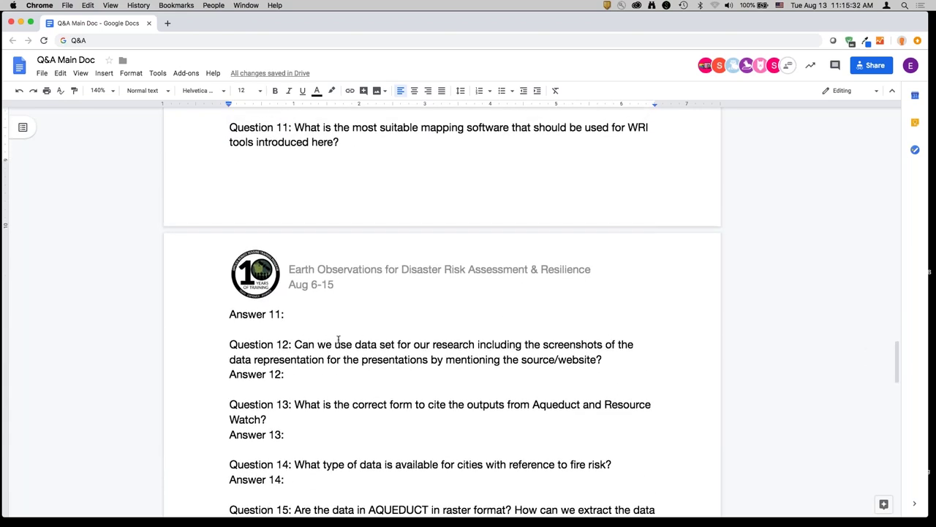
left_click(311, 311)
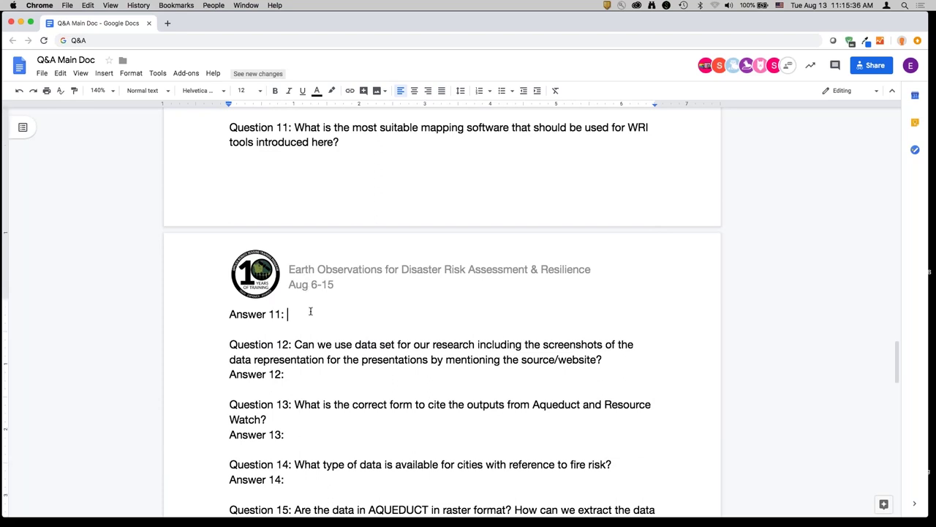
type("(")
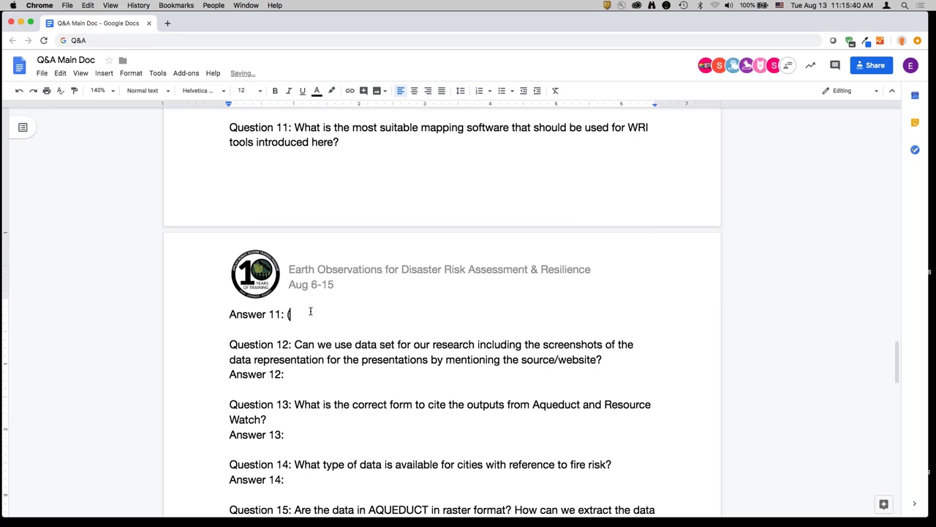
type("Amelia) All of our tools are actual")
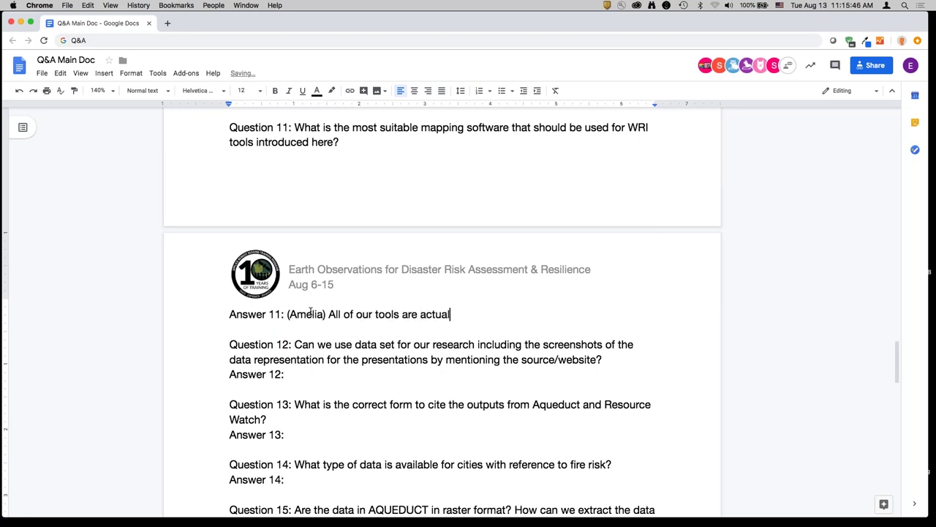
type("ly available direct")
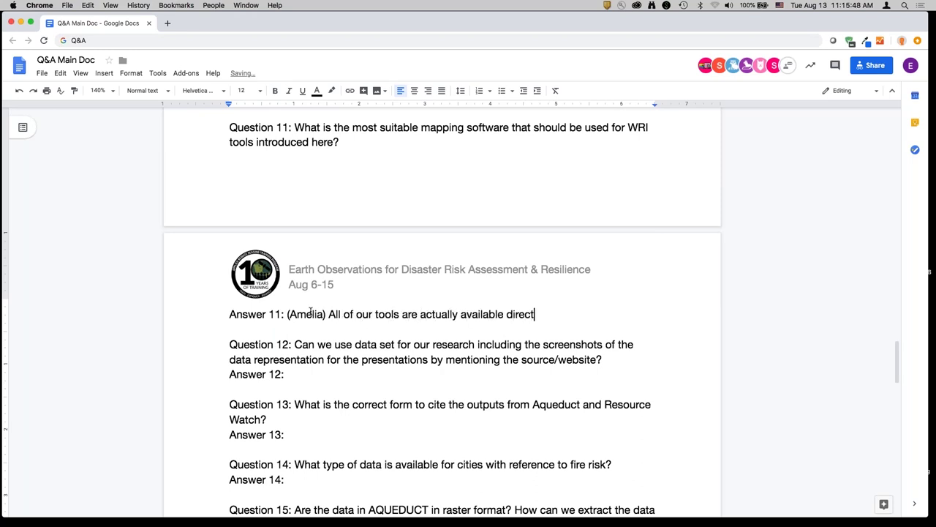
type("ly online. So you can use")
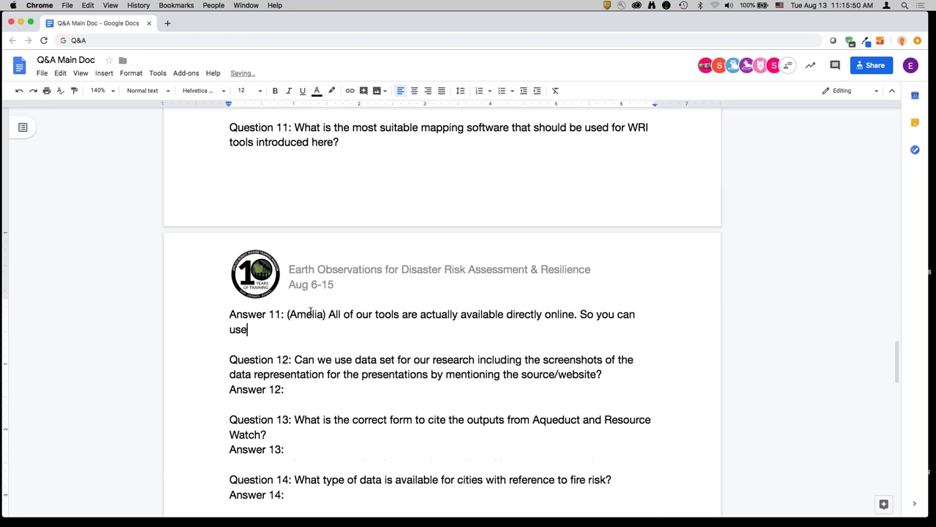
type(" them through any bro")
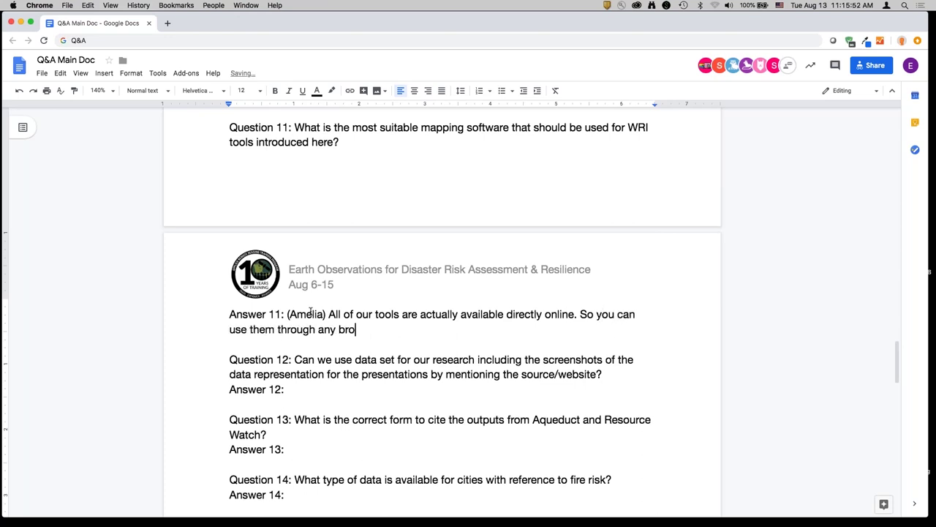
type("wser, get an idea of the d")
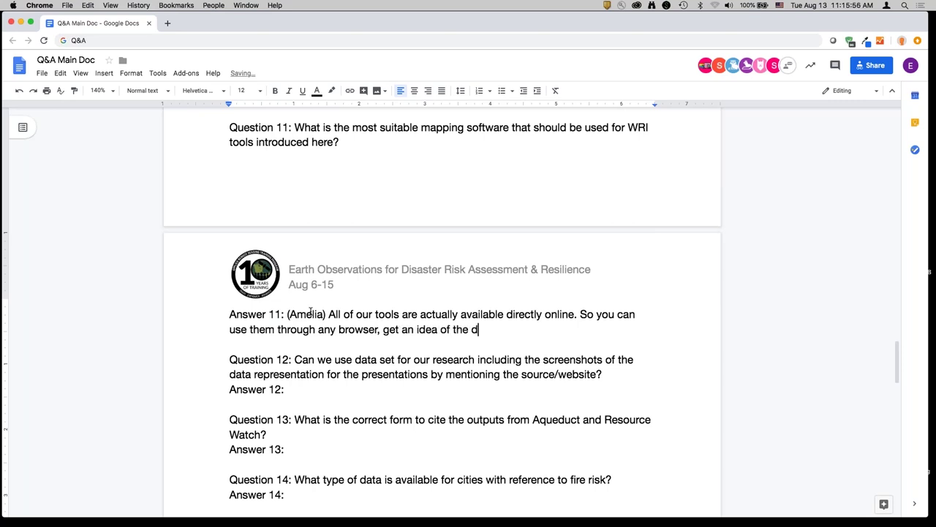
type("ata, i visual")
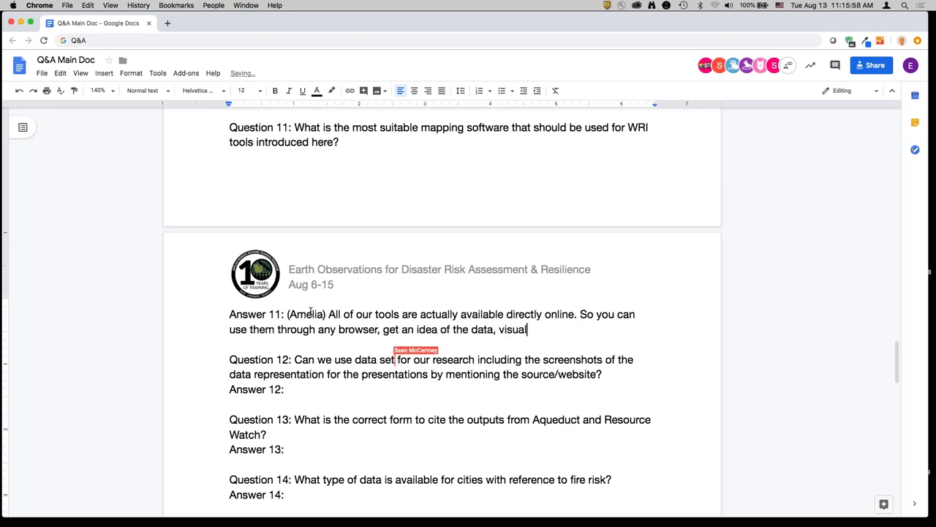
type("ize thm there, se")
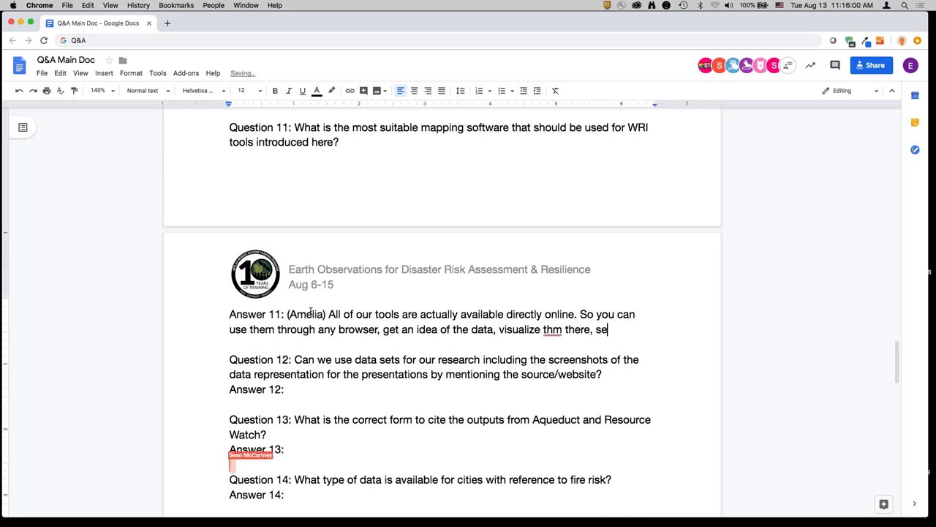
type("e specific v")
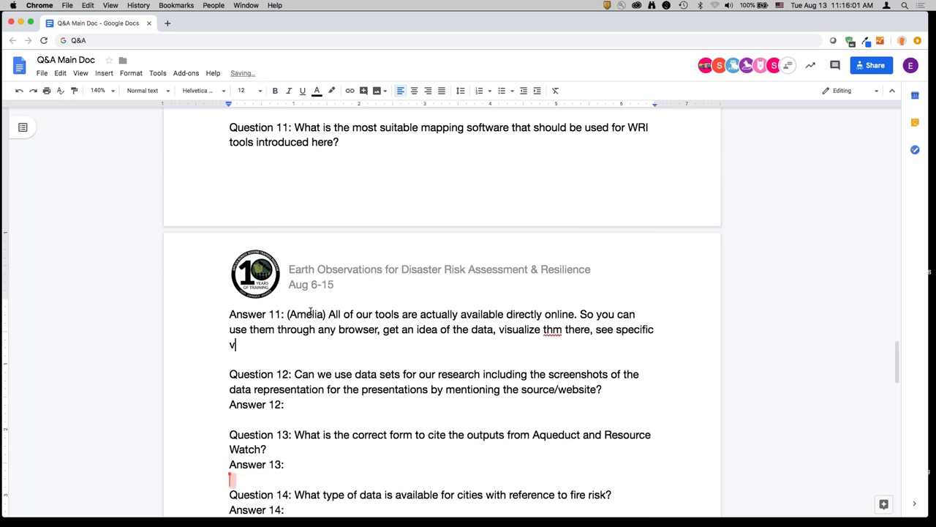
type("alues. If you want to do ")
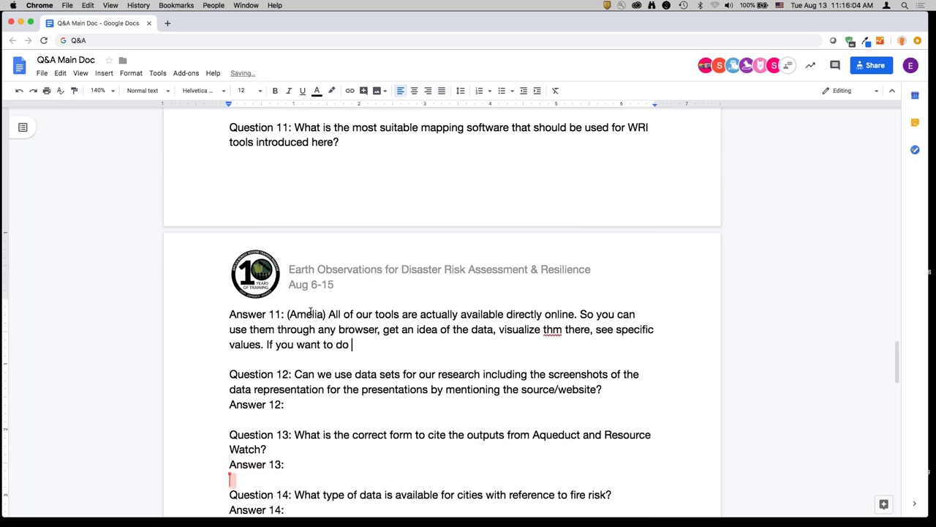
type("more indepth anal")
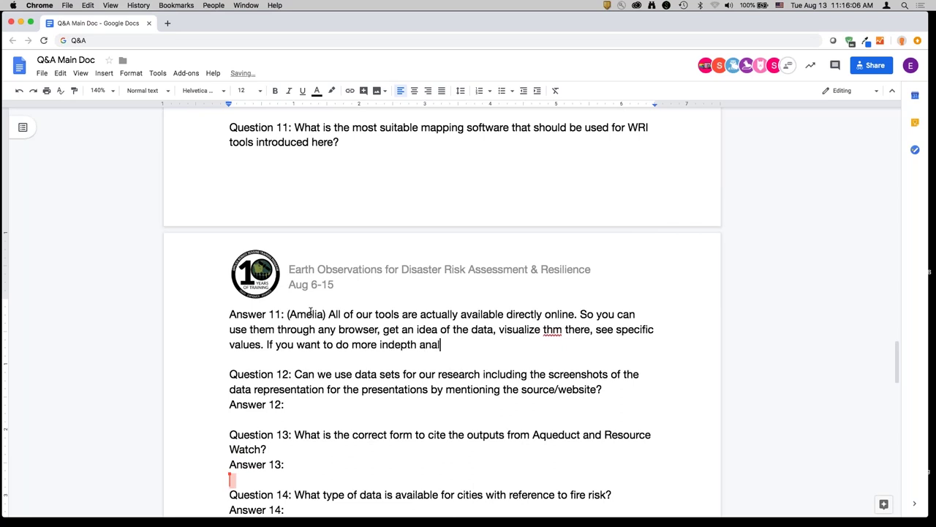
type("ysis you can downloa")
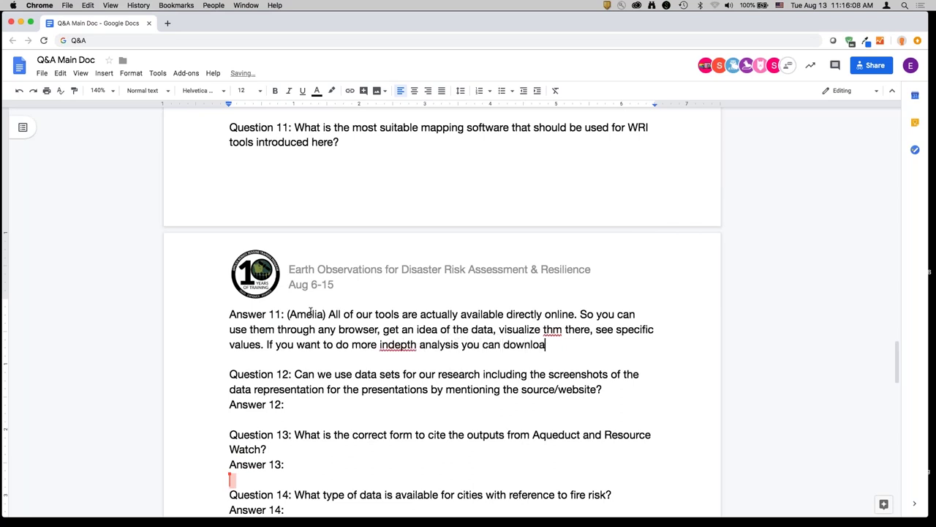
type("d the data, and you")
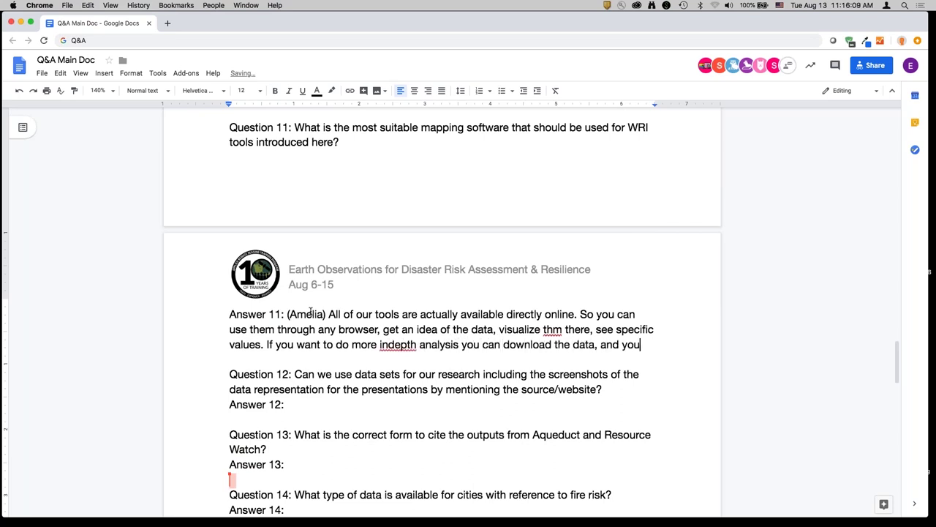
type(" typically get a shape f")
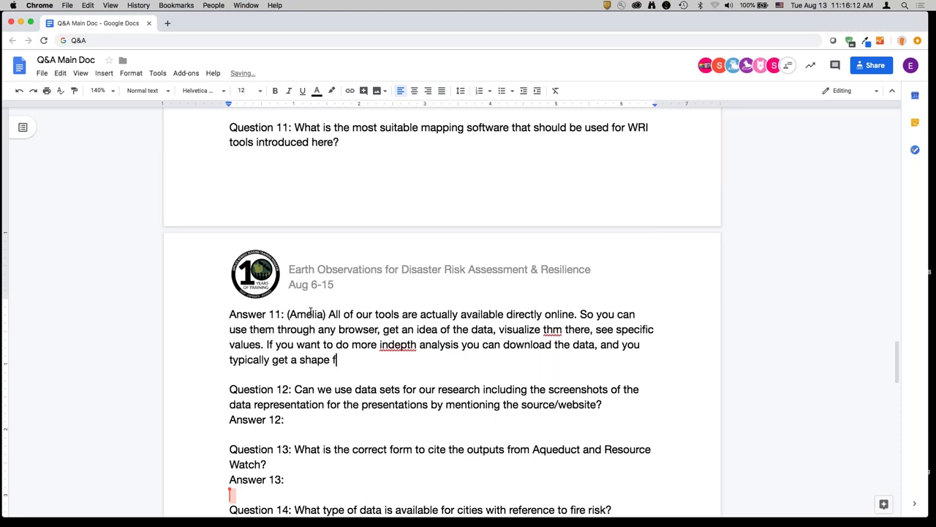
type("ile or raster - occasionally")
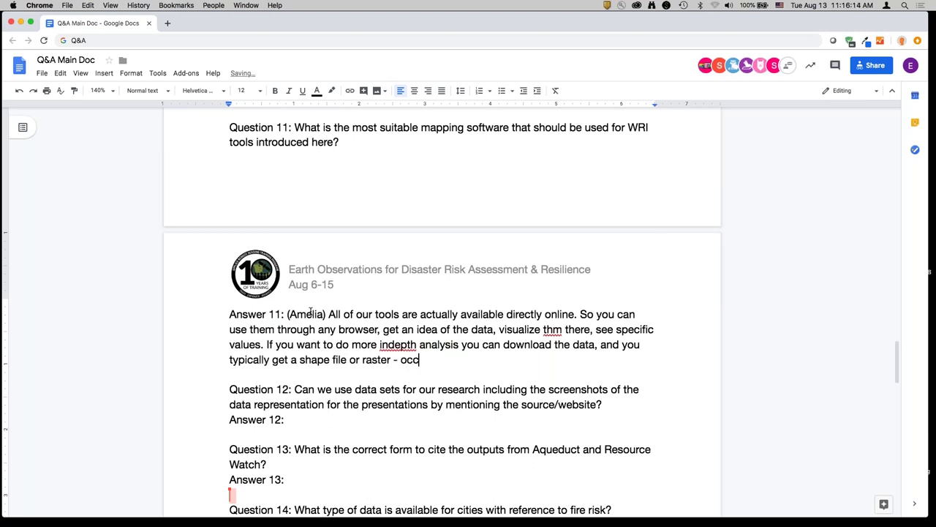
type("t be ")
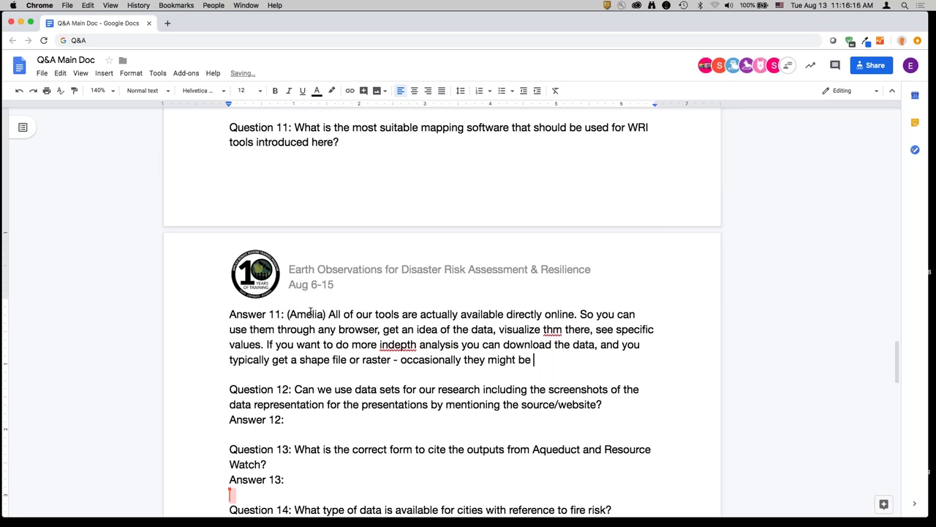
type("netCDFs - and you can use wha")
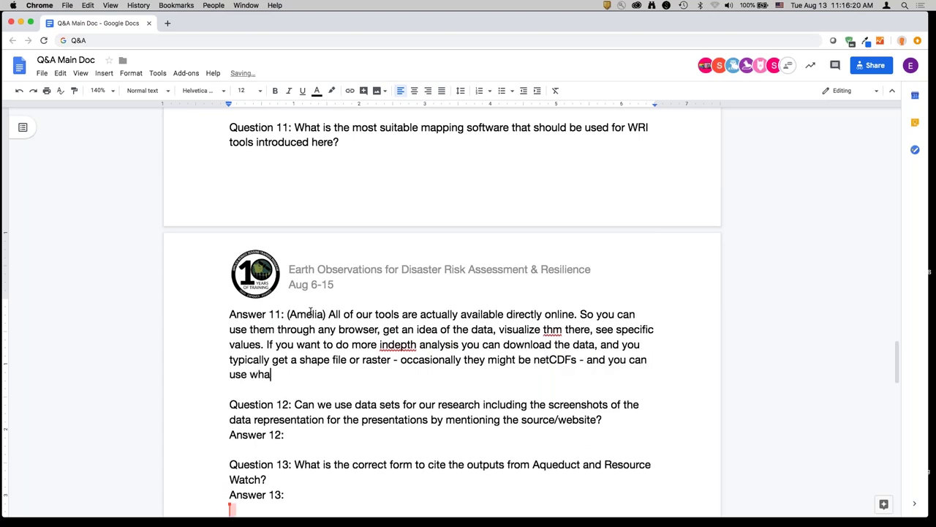
type("tever spatial produc")
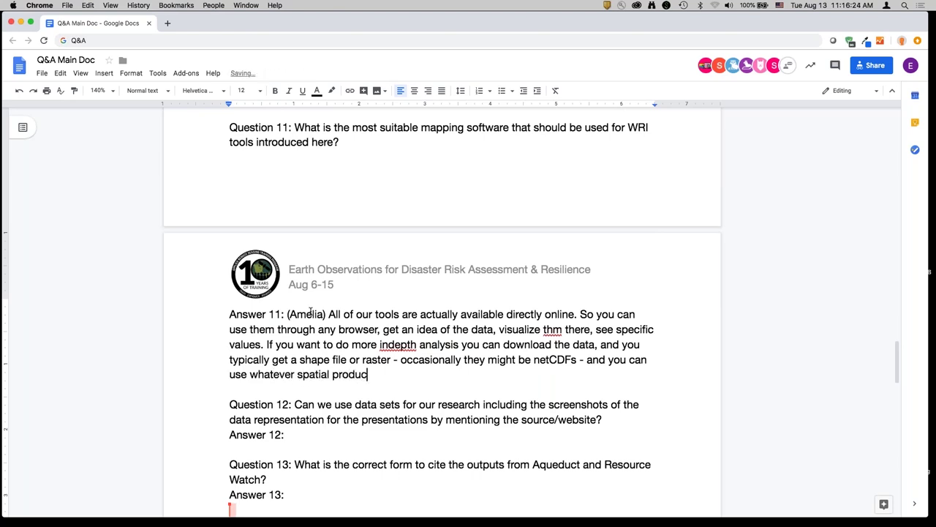
type("ts you're comfortable")
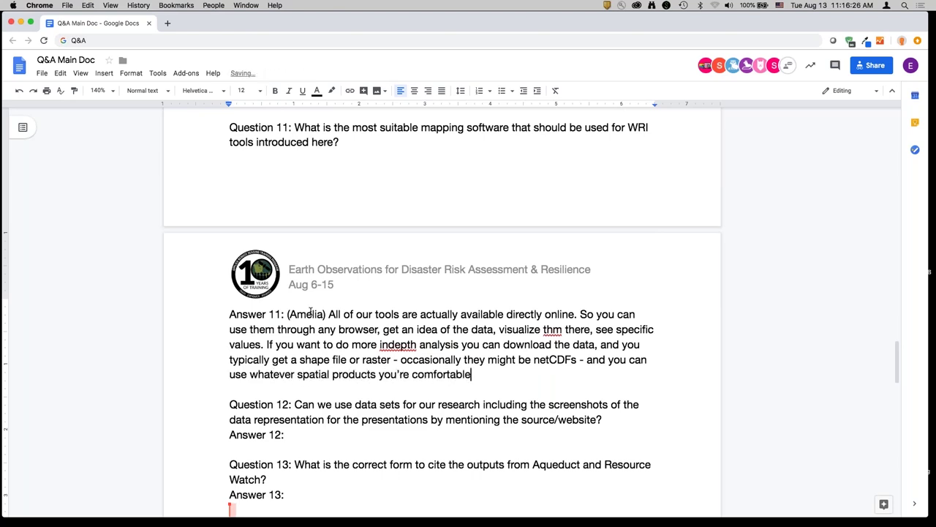
type(" with, ESRI, QGIS")
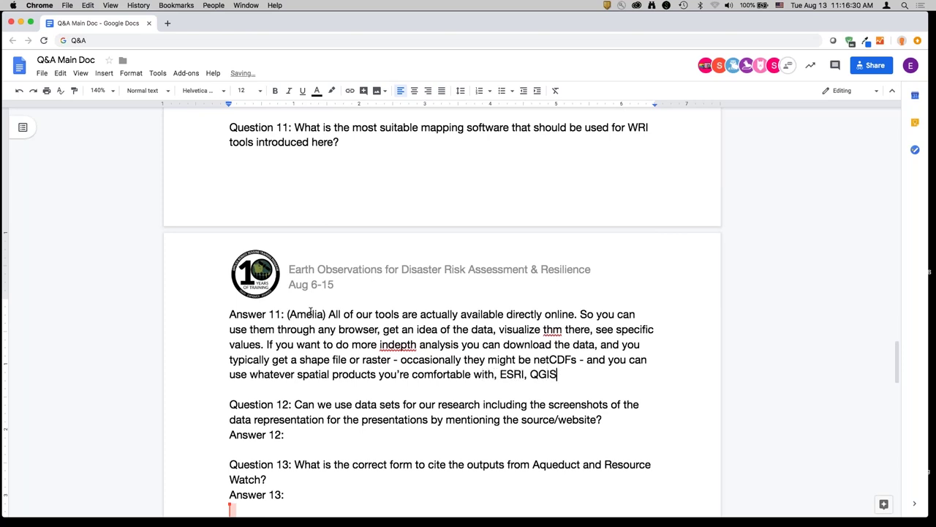
type(", python, etc.")
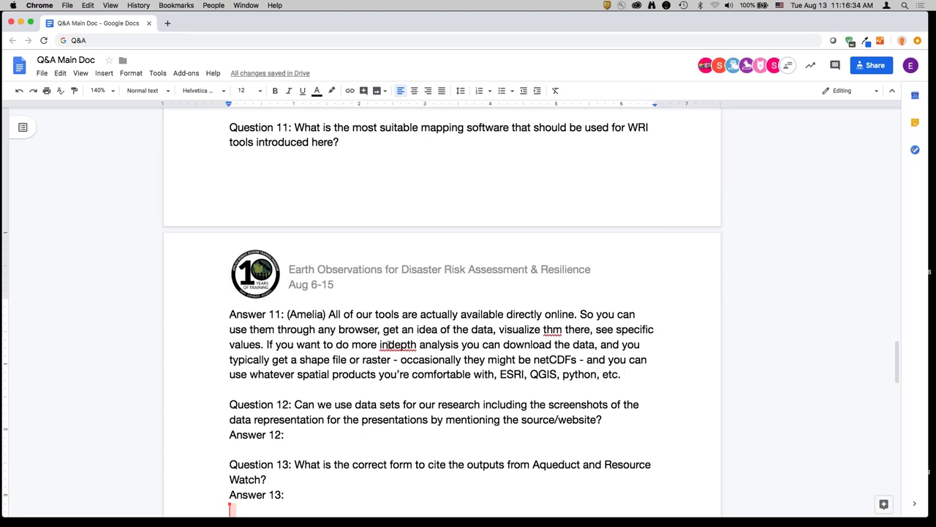
Split 'indepth' into 'in depth' in Answer 11 and place the cursor after 'Answer 12:'
left_click(388, 344)
scroll(389, 341, "down", 3)
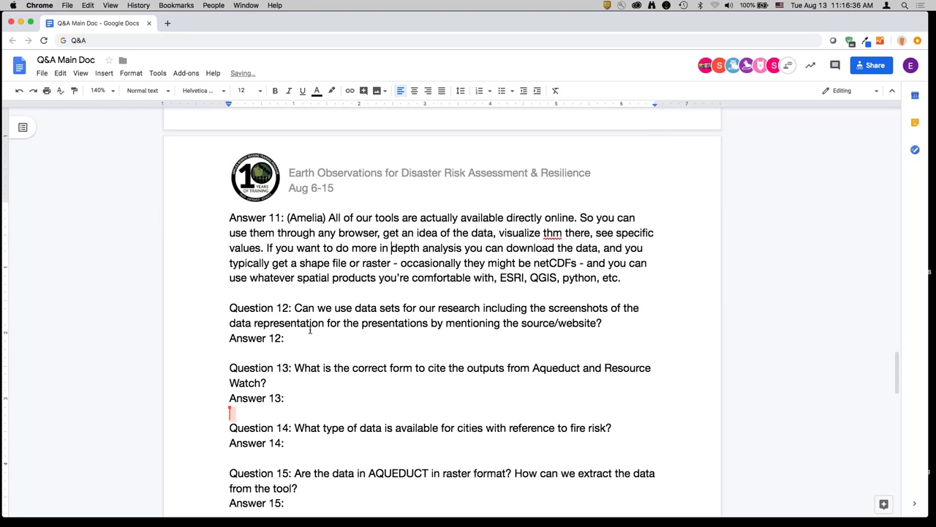
double_click(299, 336)
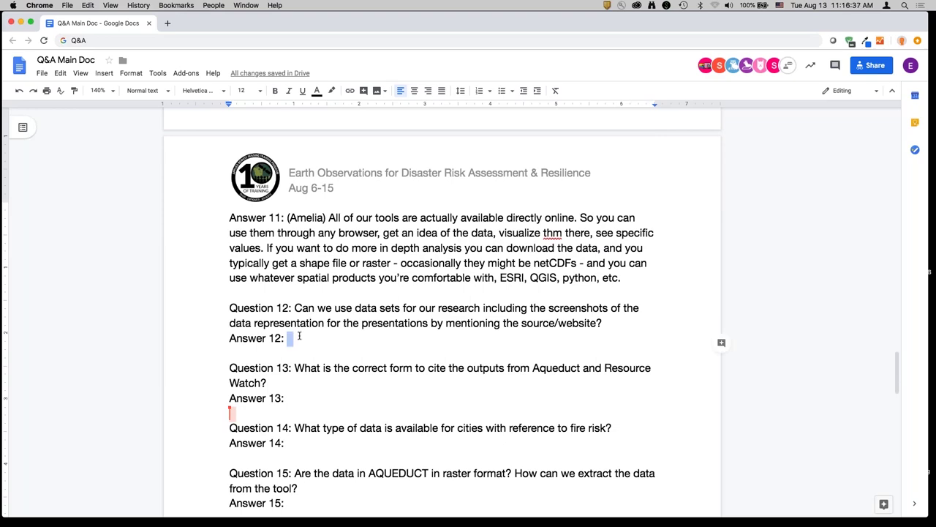
left_click(300, 335)
scroll(300, 336, "down", 3)
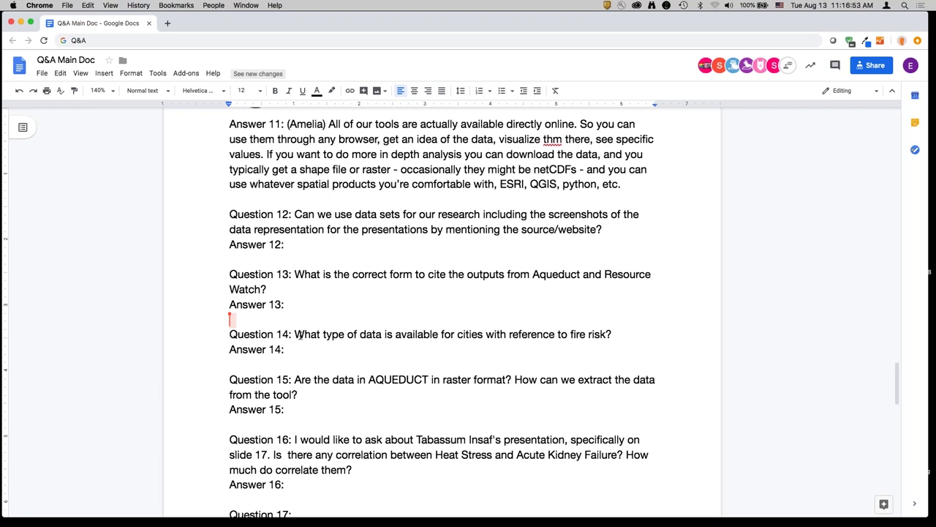
Write the ResourceWatch reply: screenshots allowed, PDF export coming, embeds, cite 'Access through Resource Watch'
type("(Amelia) ")
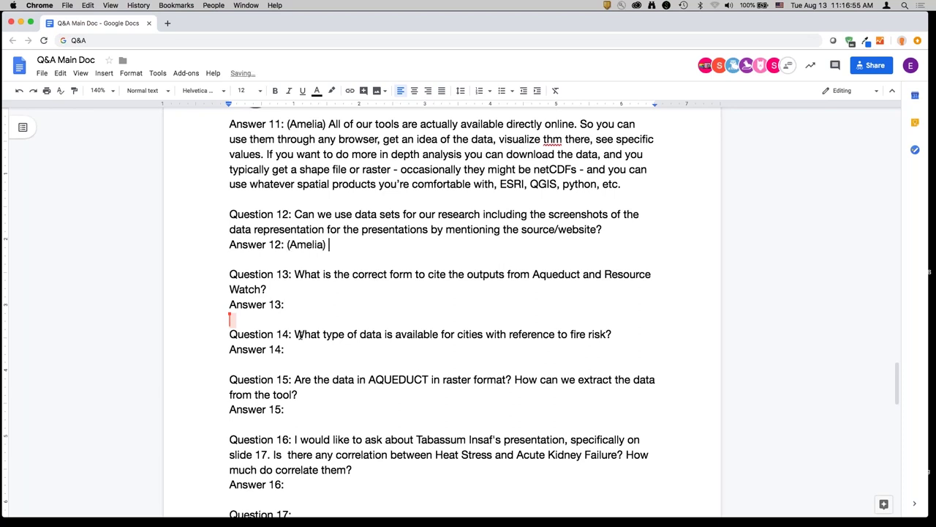
type("For ResourceWatch- ")
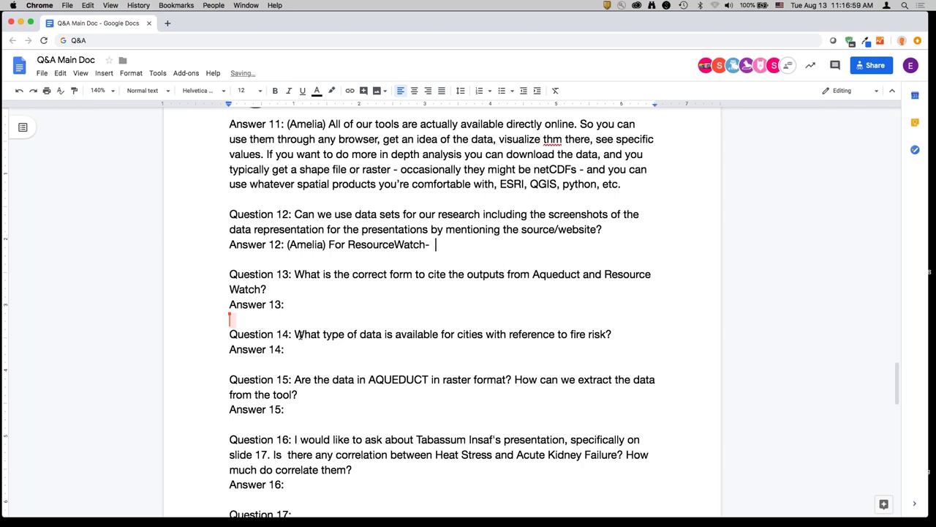
type("you are welcome to use any")
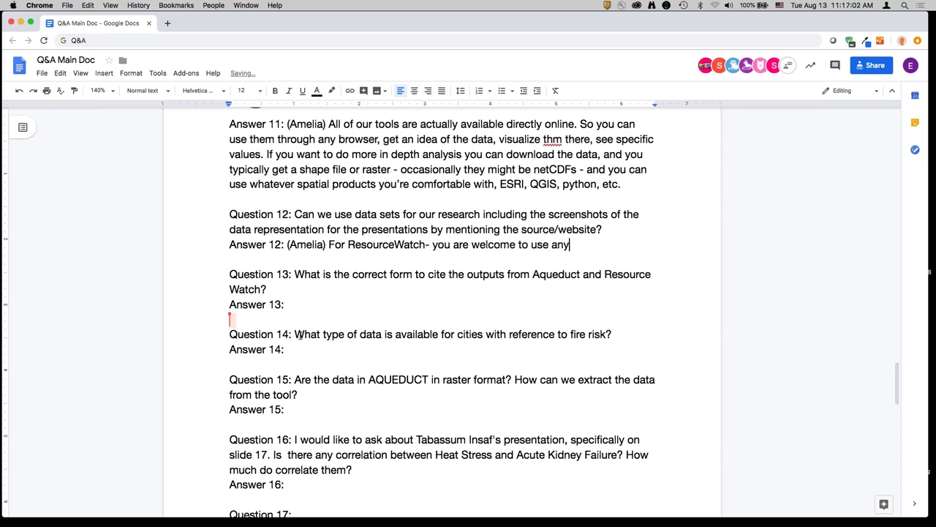
type(" screenshots. W")
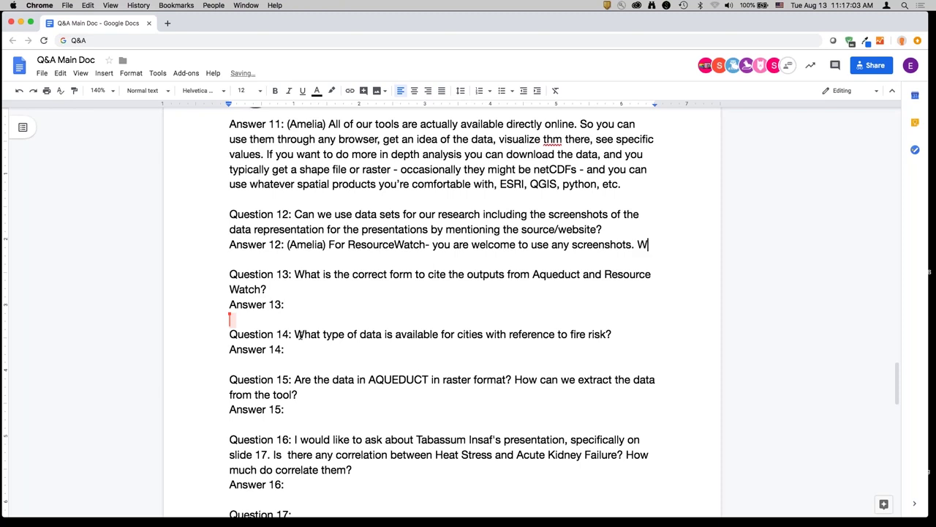
type("e're also going to be adding an ")
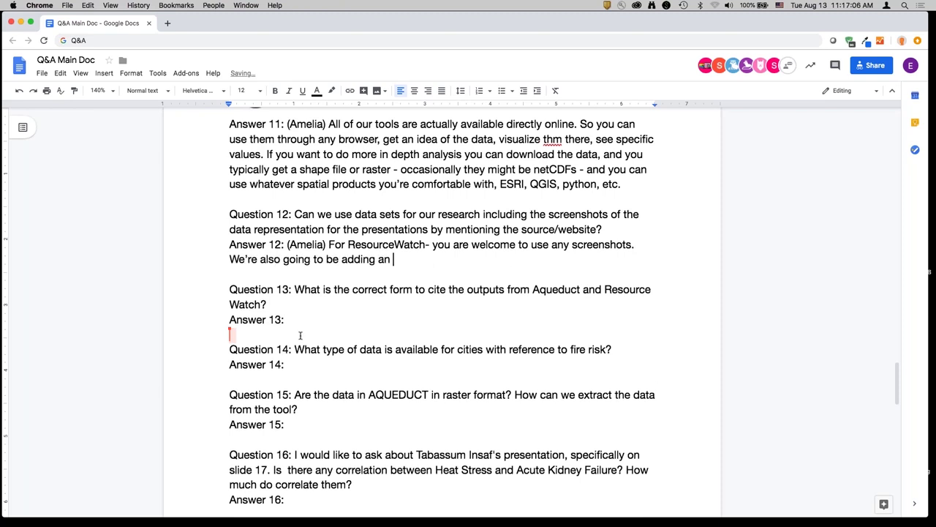
type("export PDF feature s")
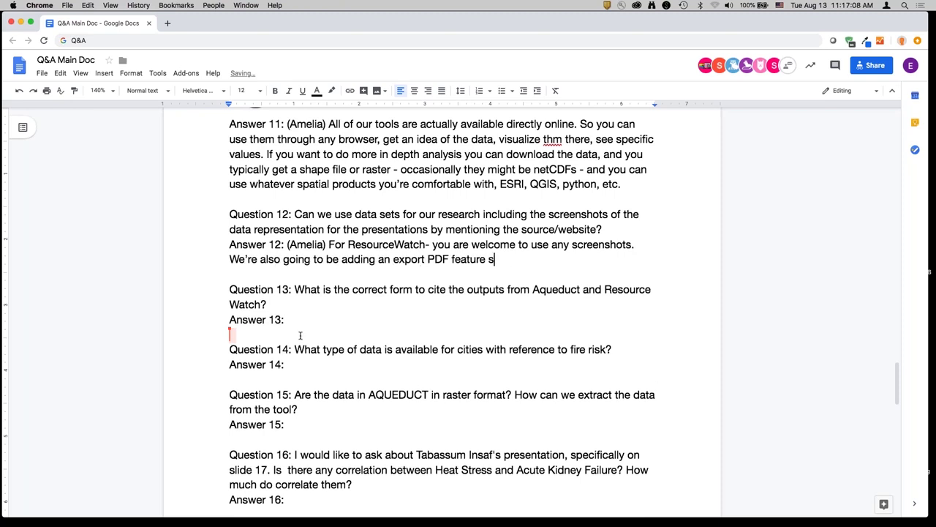
type("oon. I showed you the e")
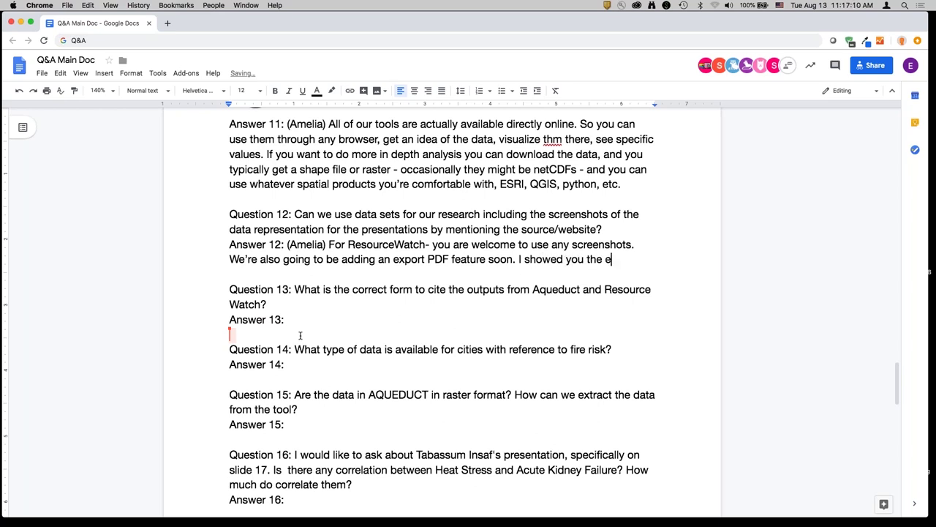
type("xport for emb")
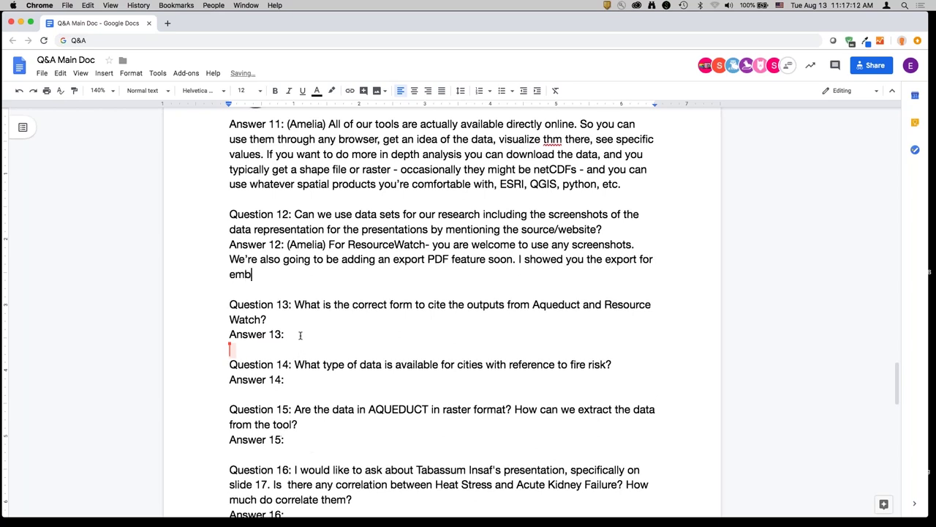
key("BackSpace")
type("eds")
key("BackSpace")
key("BackSpace")
key("BackSpace")
type("beds. On our page w")
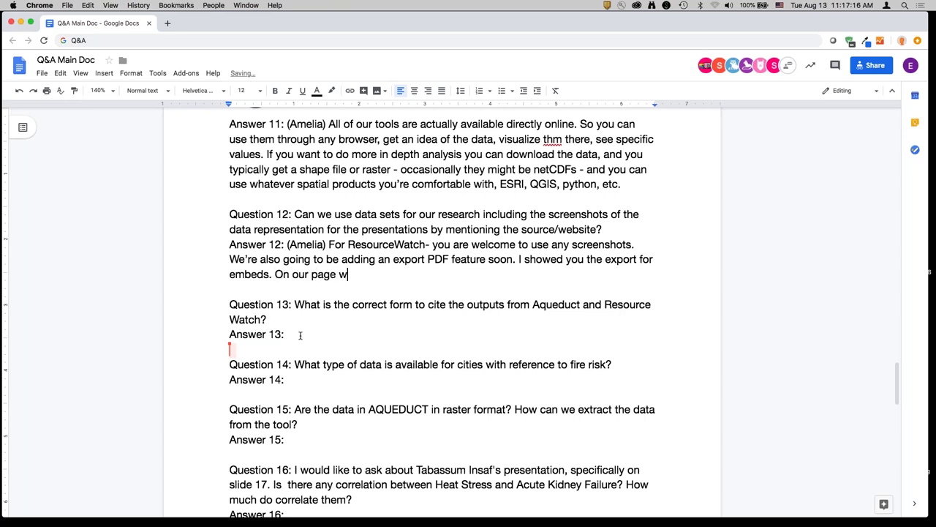
type("e have all the original sour")
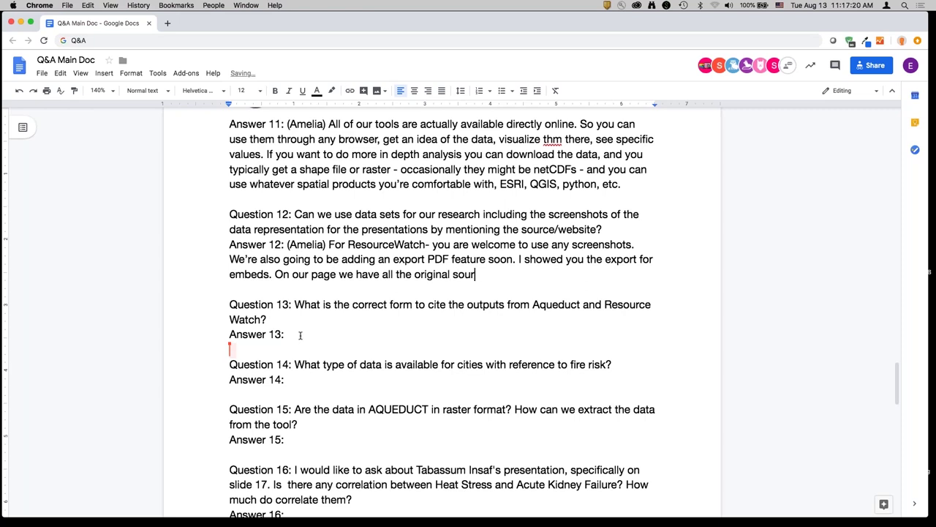
type("ces, and ask for “Acces")
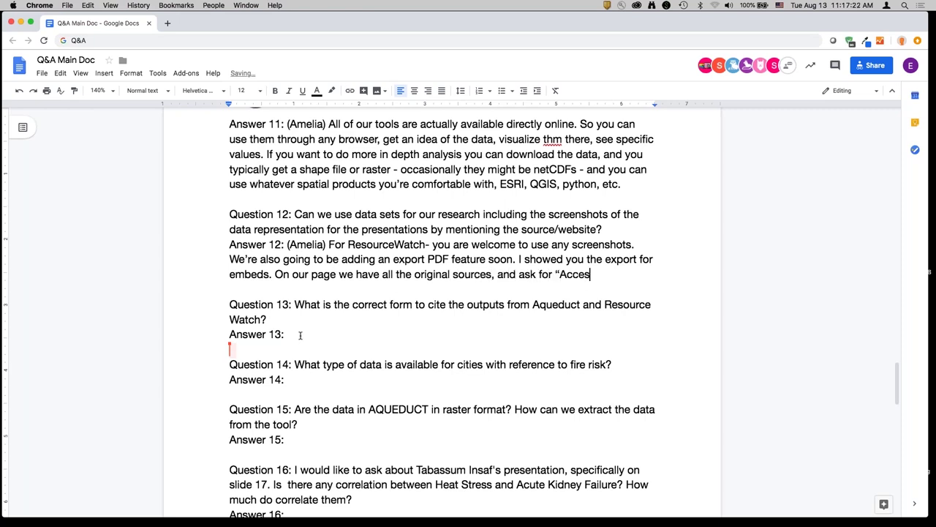
type("s through Resour")
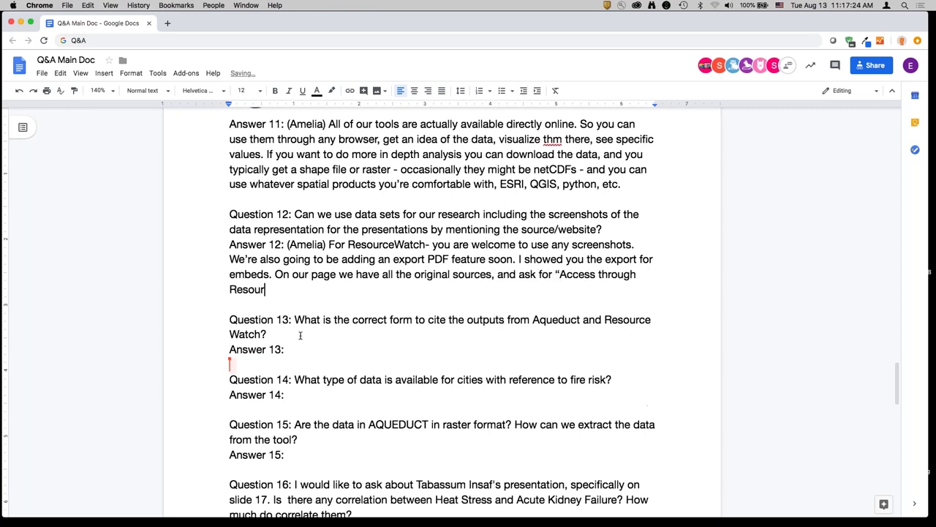
type("ce Watch”")
key("Return")
Add the second speaker's note that Aqueduct released all data with a citable technical note
type("(Sam) A")
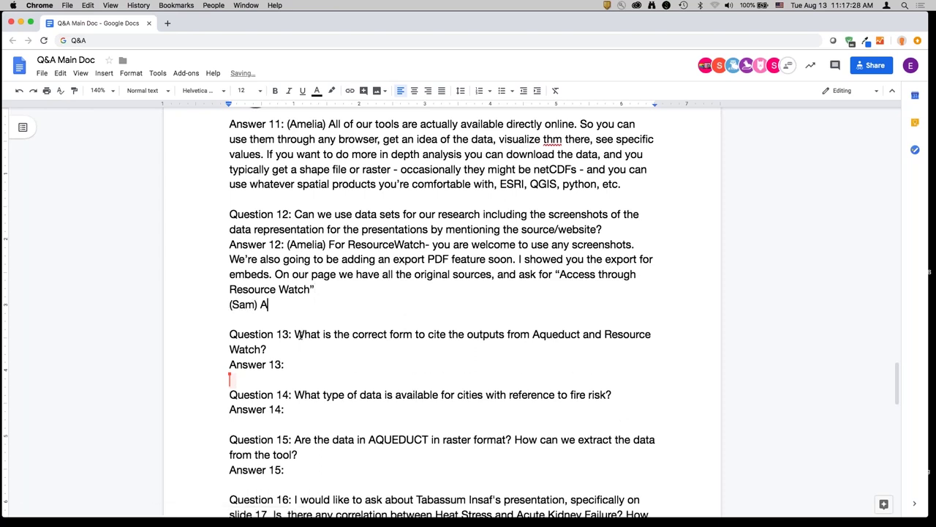
type("queduct has release")
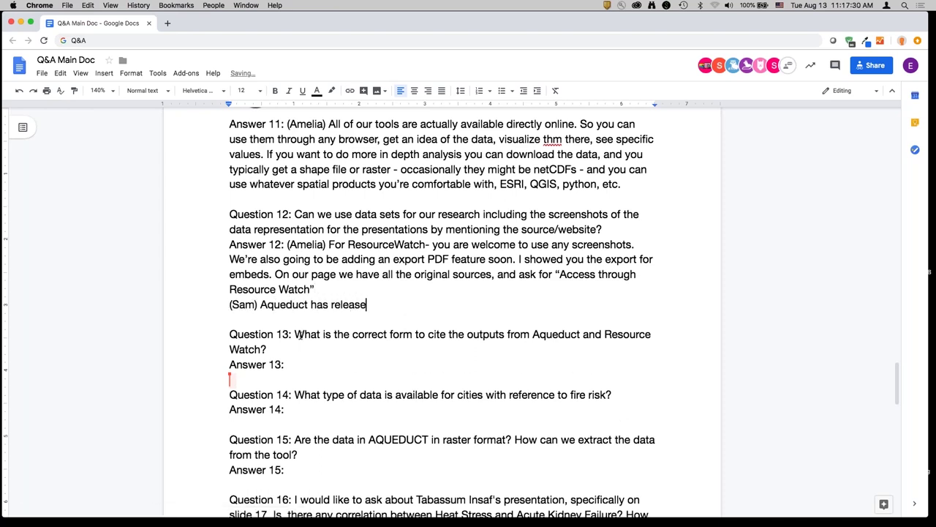
type("d all data with tech")
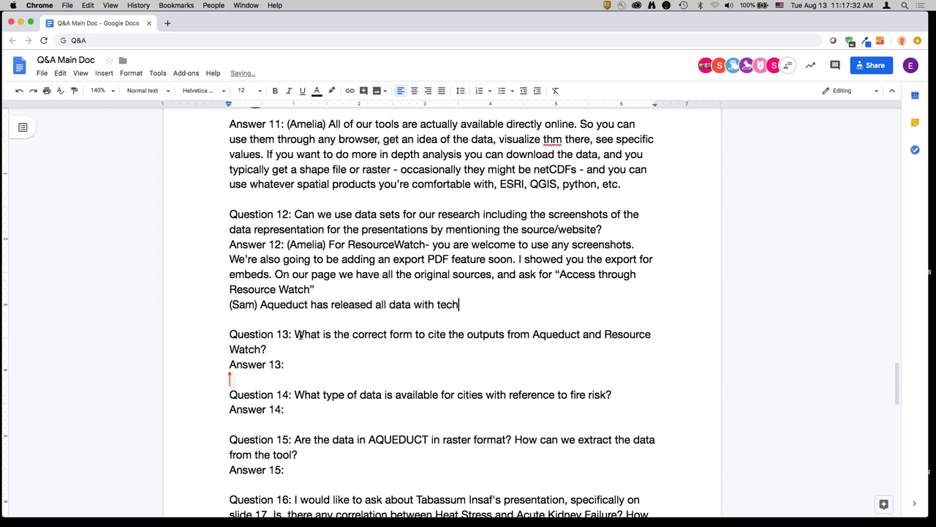
type("nical note, and t")
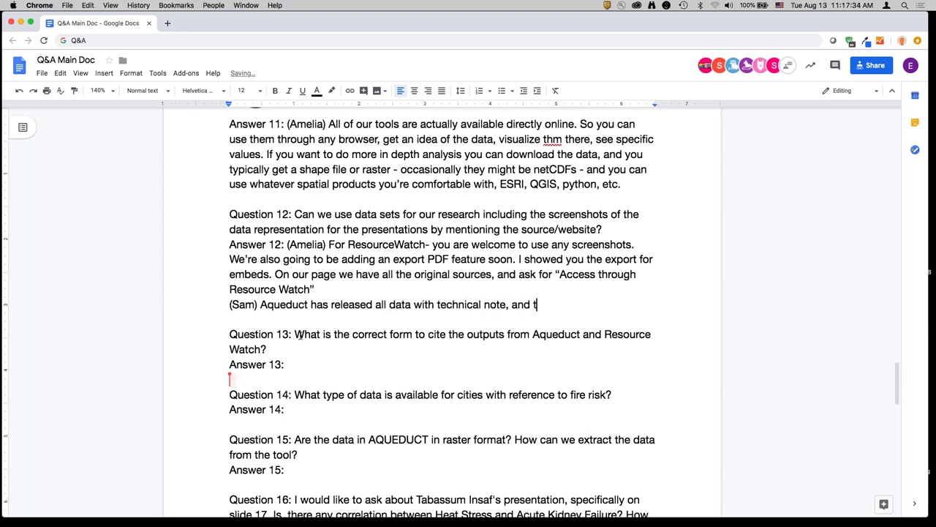
type("hat technical note is")
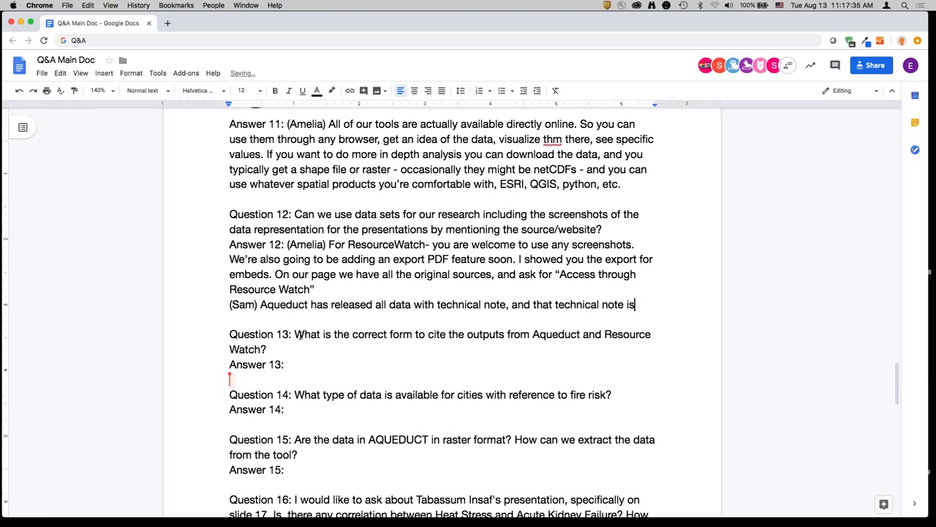
type(" what you can site")
key("Return")
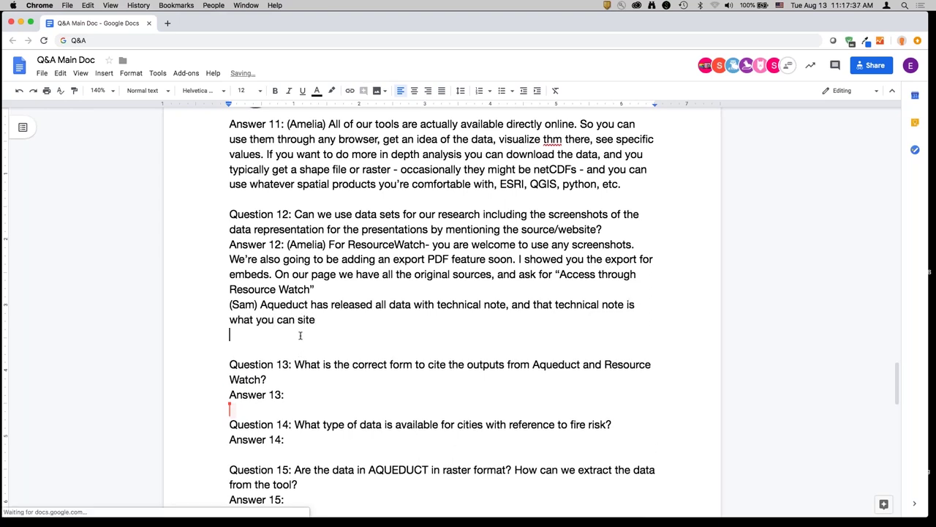
type("(Tabassum) ")
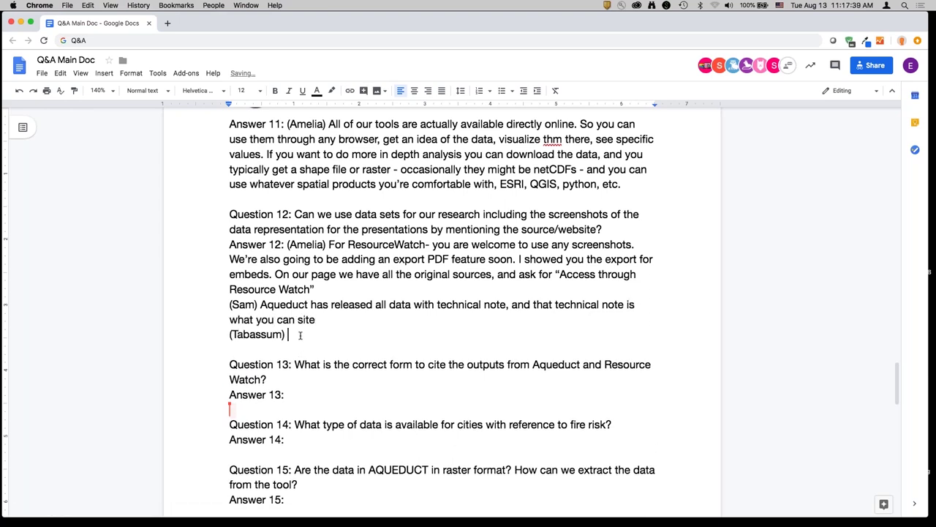
type("Yes, your")
Type the third reply: slides usable with citations, data not yet available, early access offered
key("BackSpace")
type("are welcome to ")
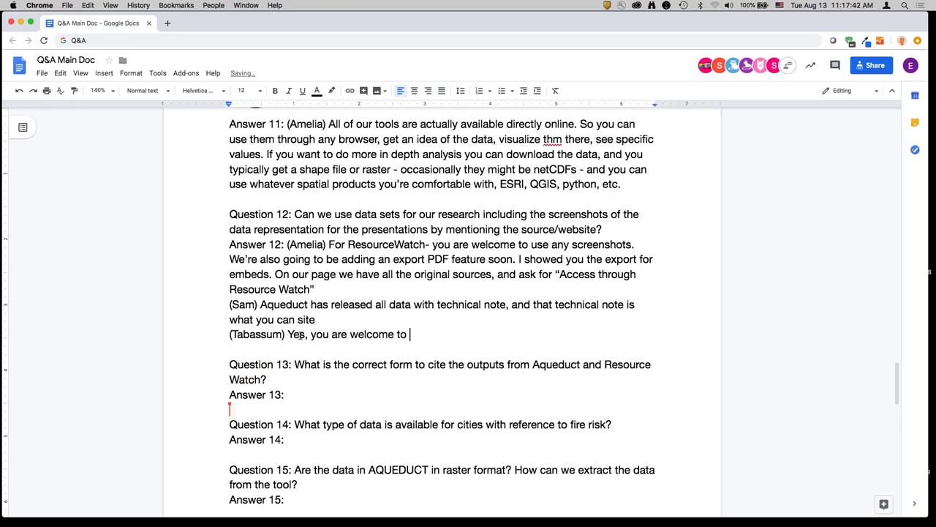
type("use our slides with proper citation")
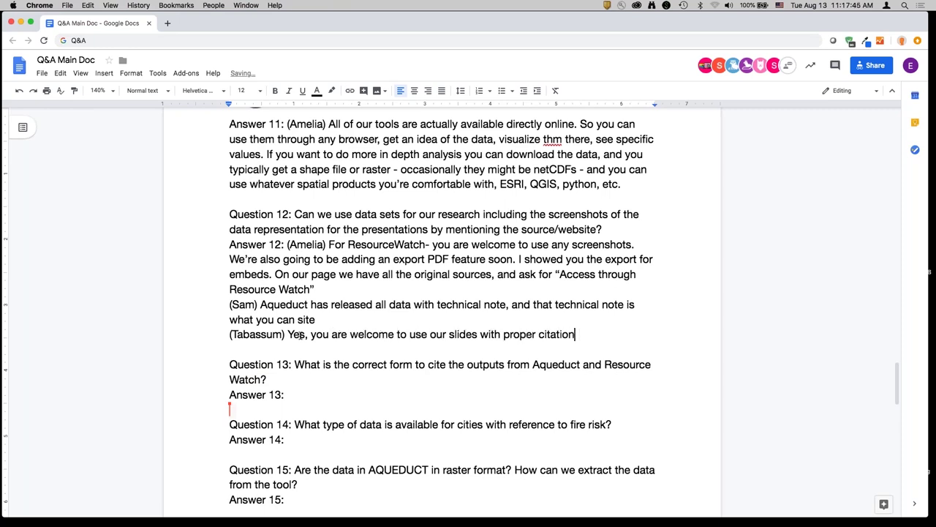
type("s. The data is not ")
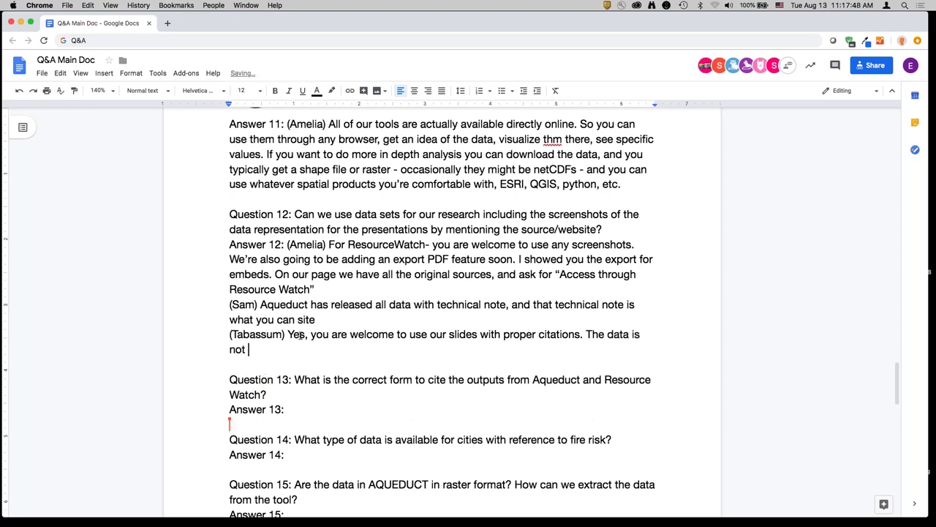
type("available he")
key("BackSpace")
key("BackSpace")
type("yet. ")
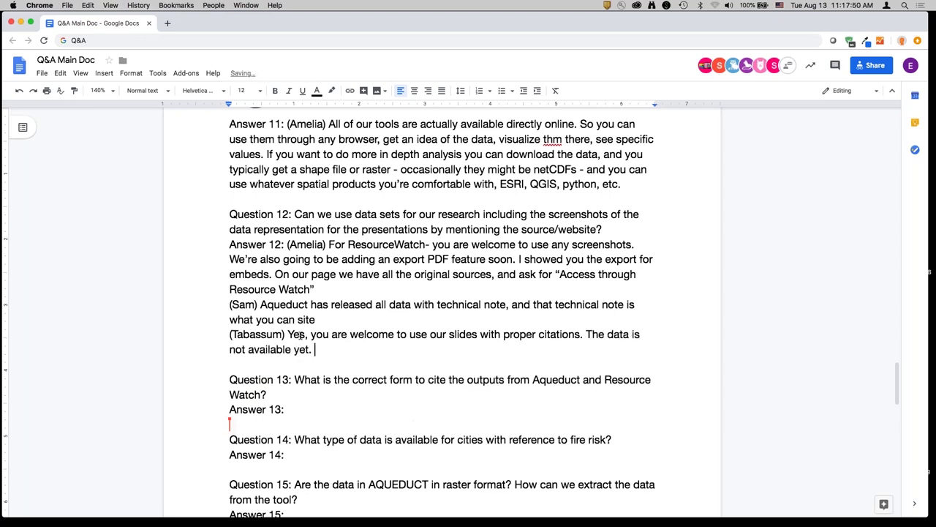
type("But when it is, if y")
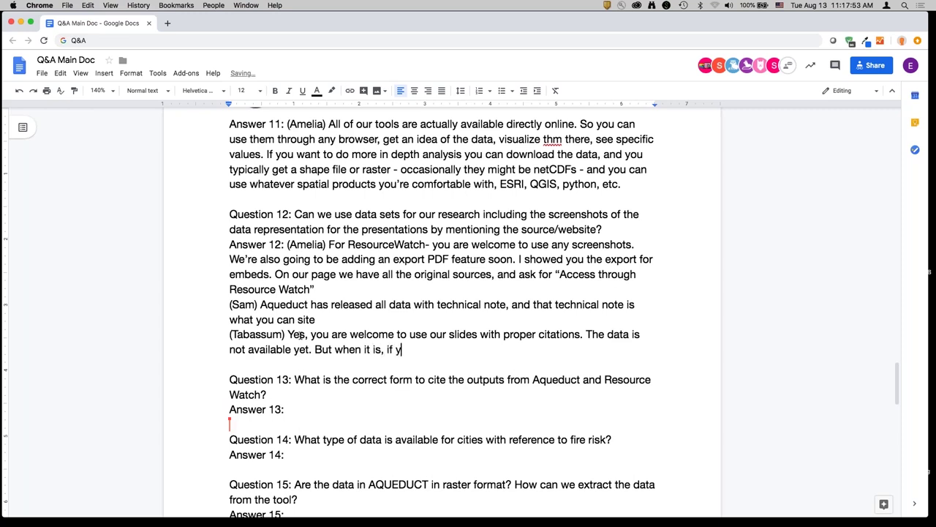
type("ou'd like to see it be")
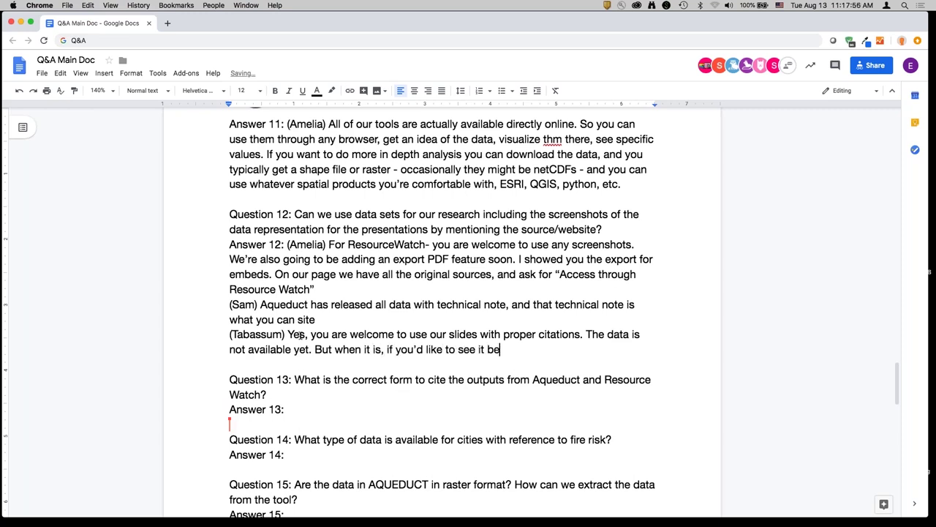
type("fore it's publicly")
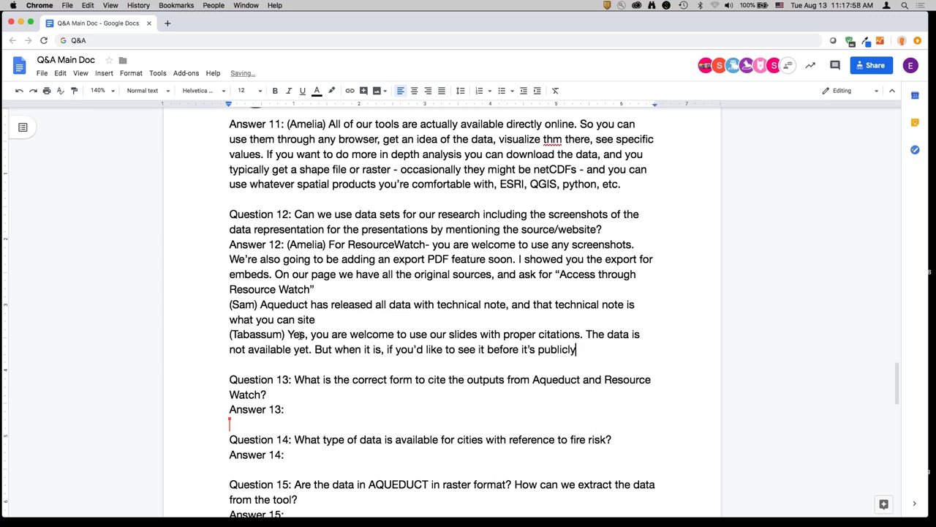
type(" available, it")
type(" you'd like to get the dataset")
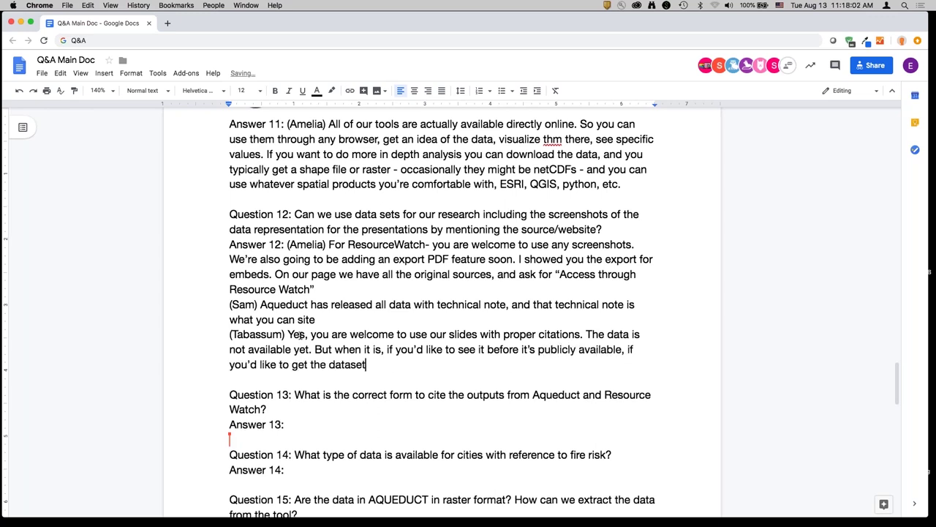
type("s, please contact me. We're also devel")
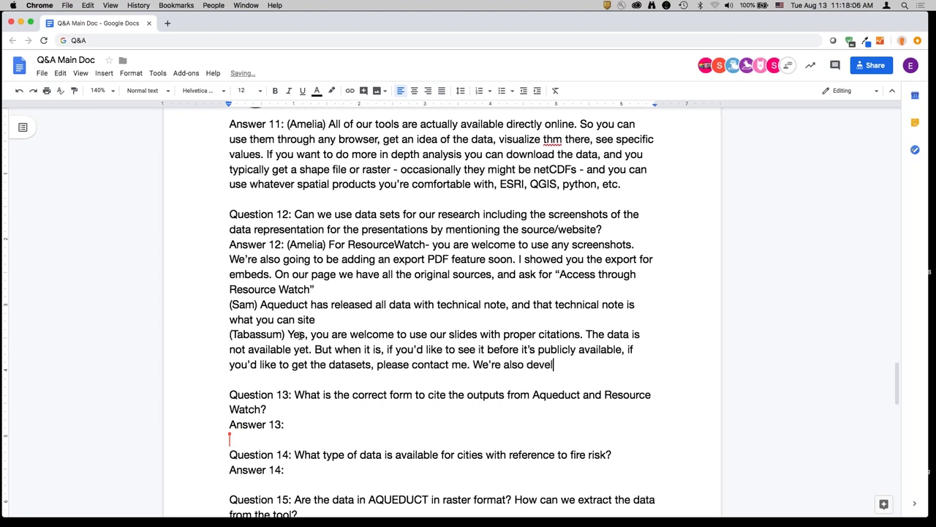
type("oping an execu")
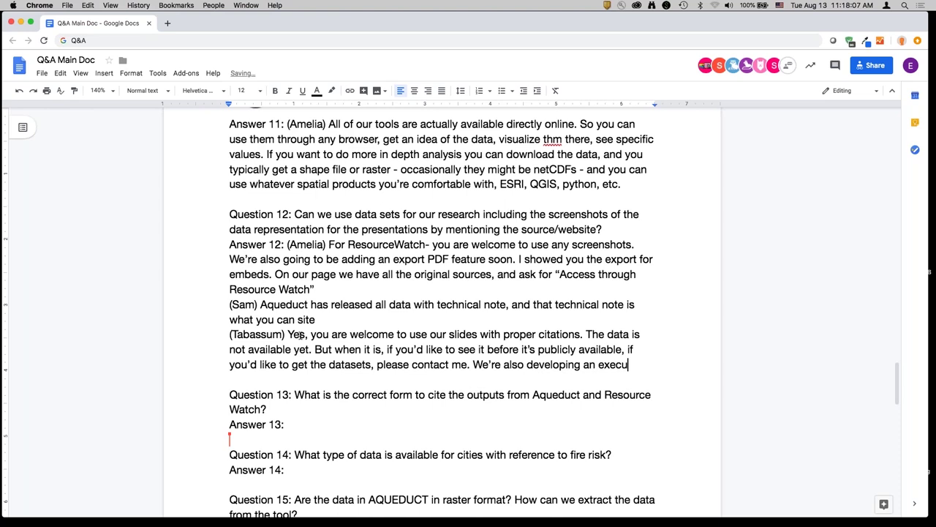
type("table to get these datas")
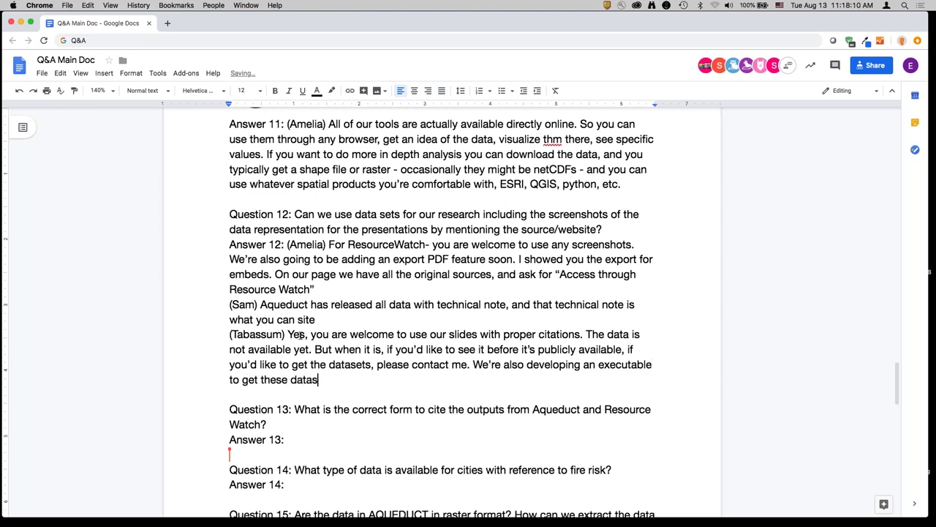
type("ets directly from NAS")
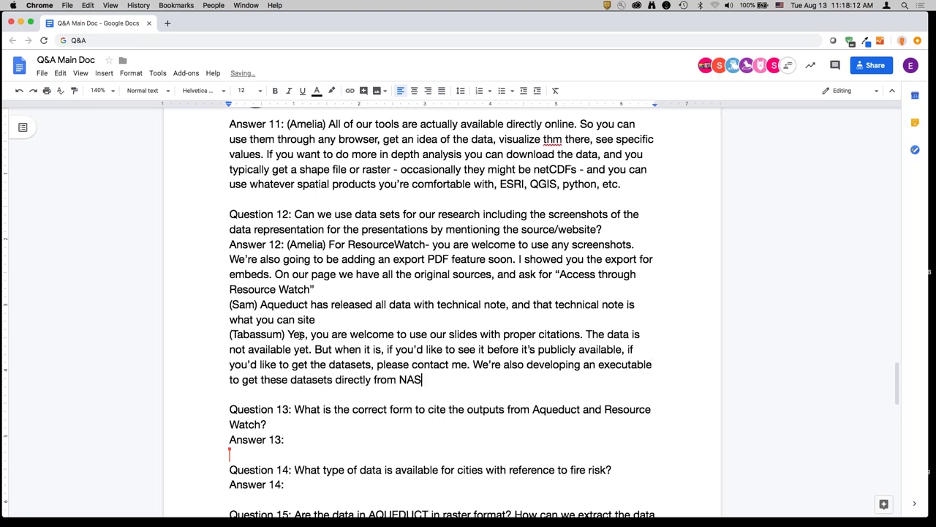
type("A and use the downscla")
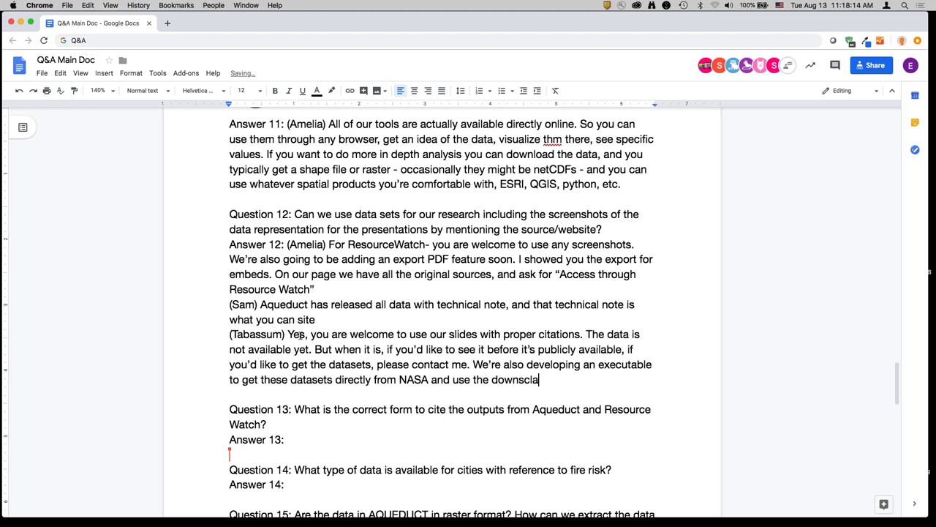
type(" algorithm to downsc")
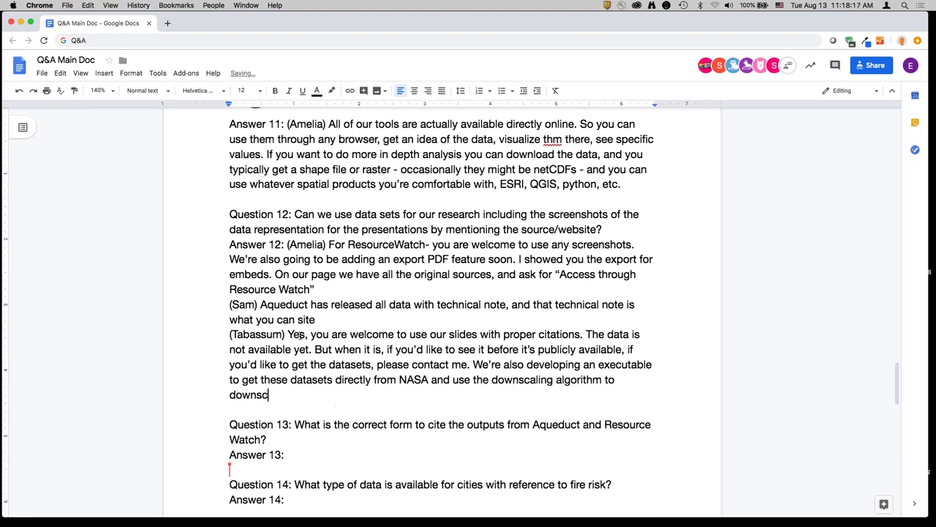
type("ale for your juris")
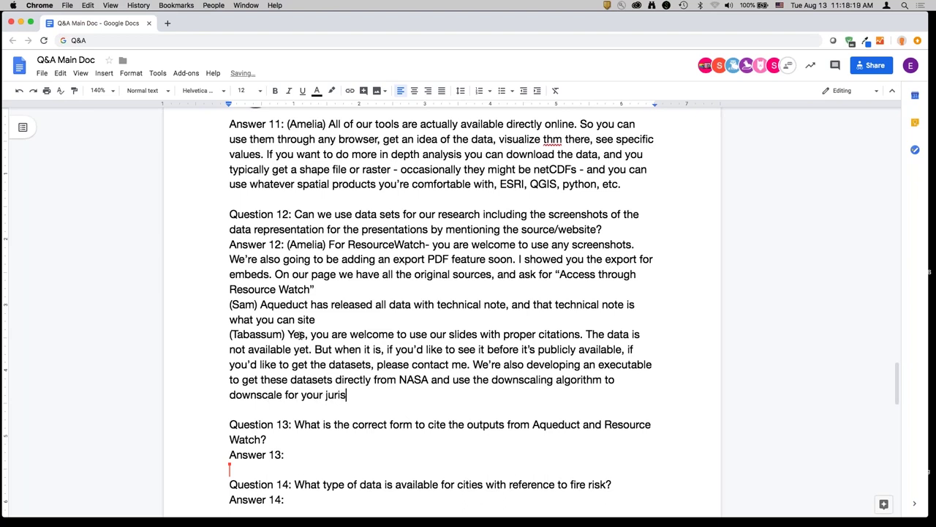
type("diction across the conti")
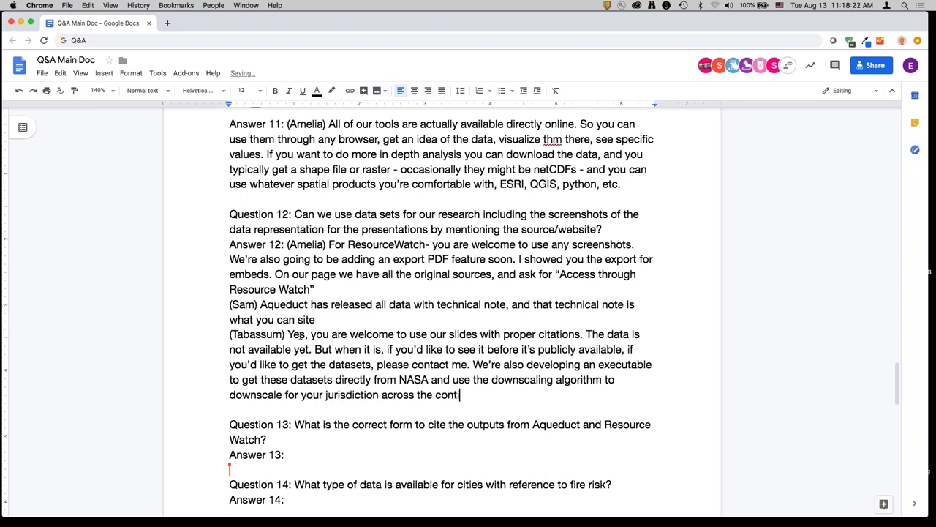
type("guous US.")
Correct 'US' to 'U.S.' and close with an offer to connect readers with these resources
key("Left")
key("Left")
key("Left")
type(".")
key("Right")
key("Delete")
type("Feel free to cont")
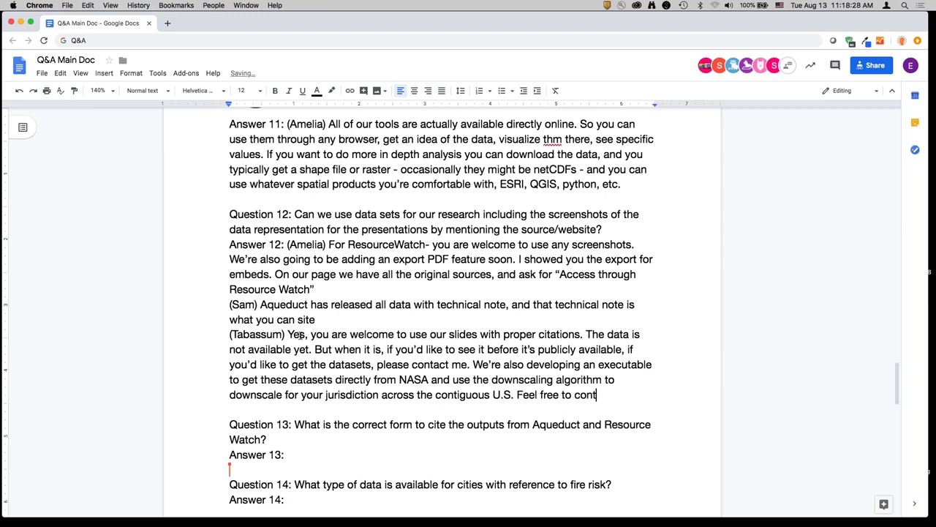
type("act me and I can conn")
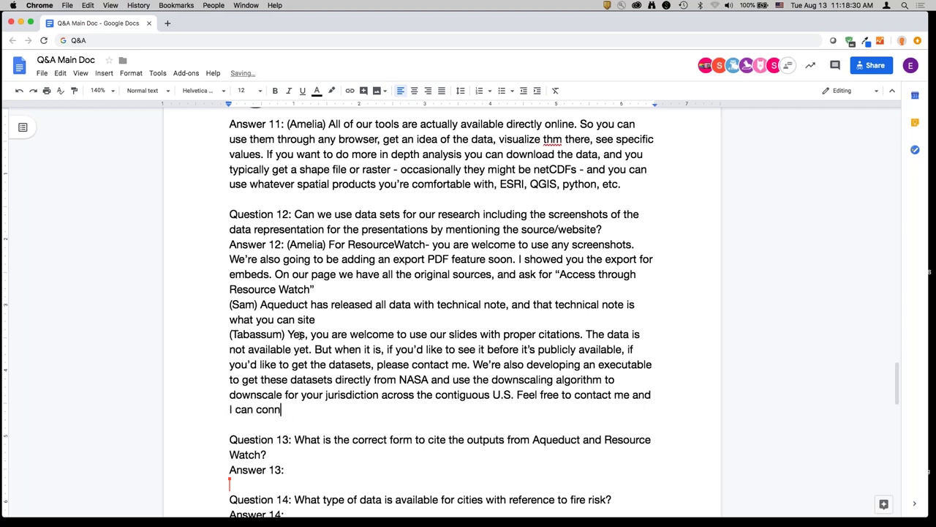
type("ect you with these reso")
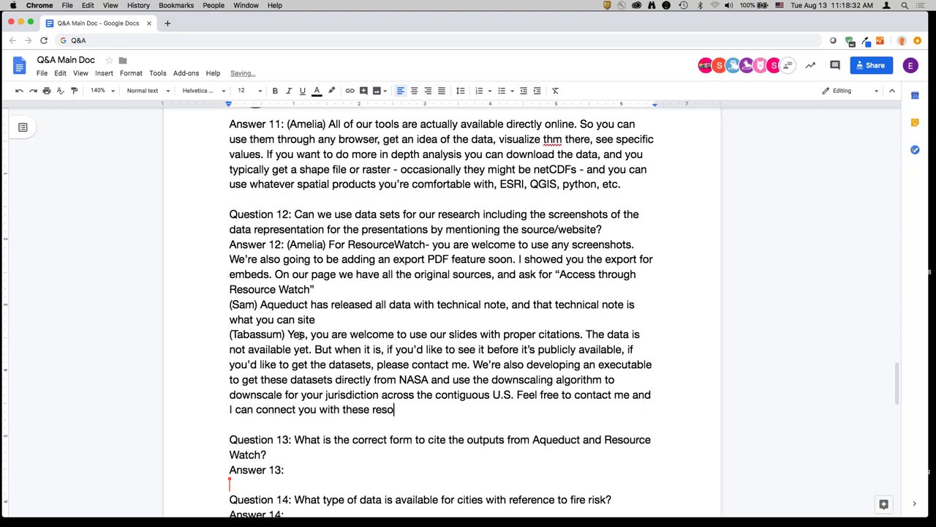
type("urces.")
key("Down")
key("Down")
key("Down")
key("Down")
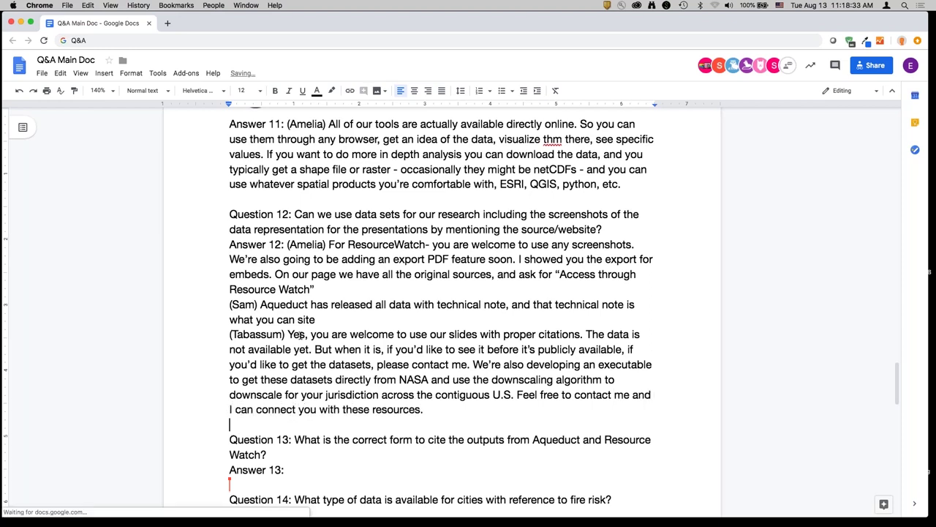
Replace the placeholder with: cite the original source plus "accessed through Resource Watch", copied from metadata
type("(See ")
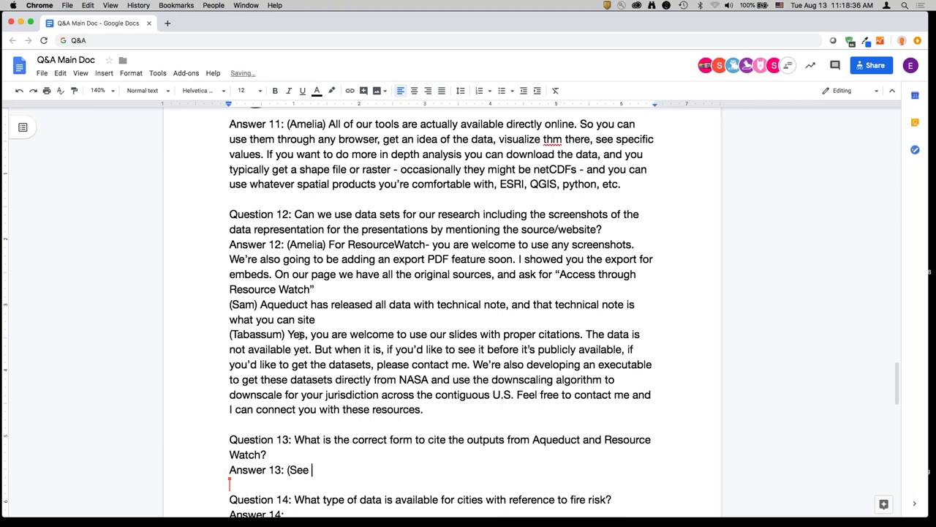
type("above?)")
scroll(654, 378, "down", 5)
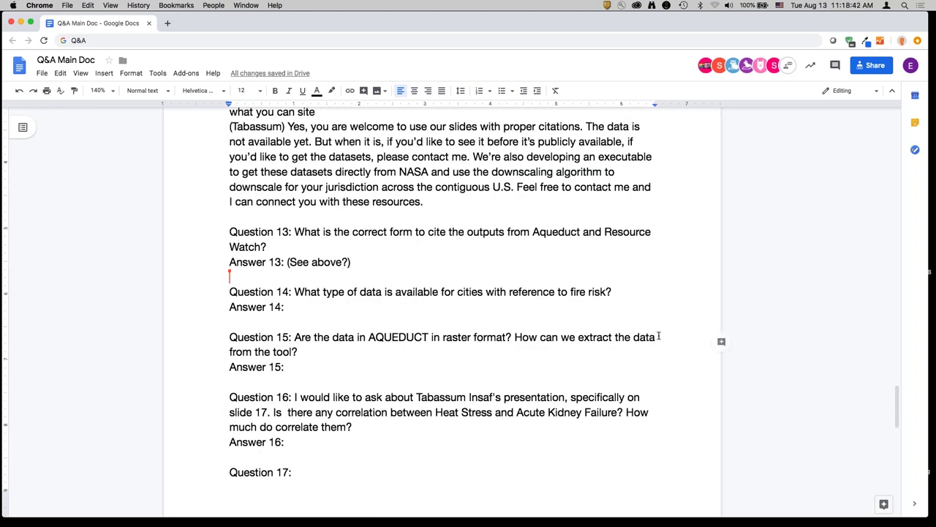
key("alt+shift+Left")
key("alt+shift+Left")
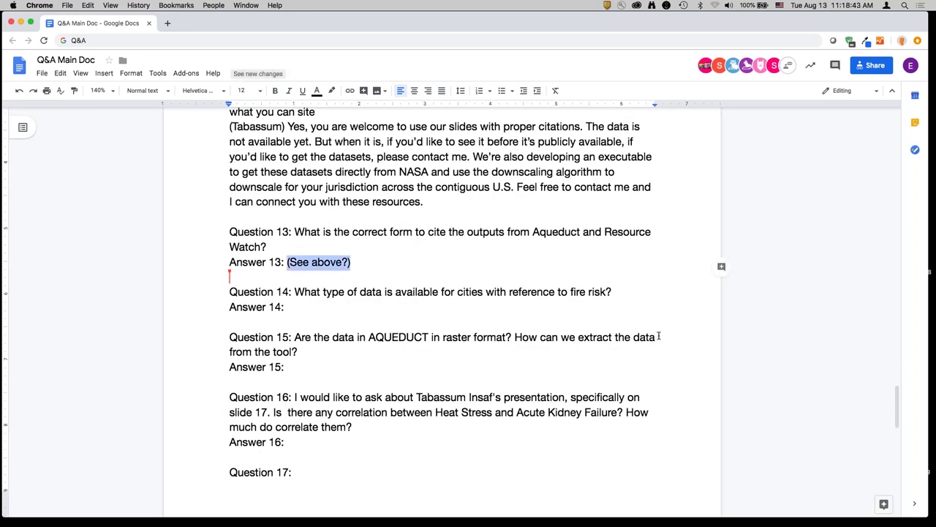
type("Resource Watch: ")
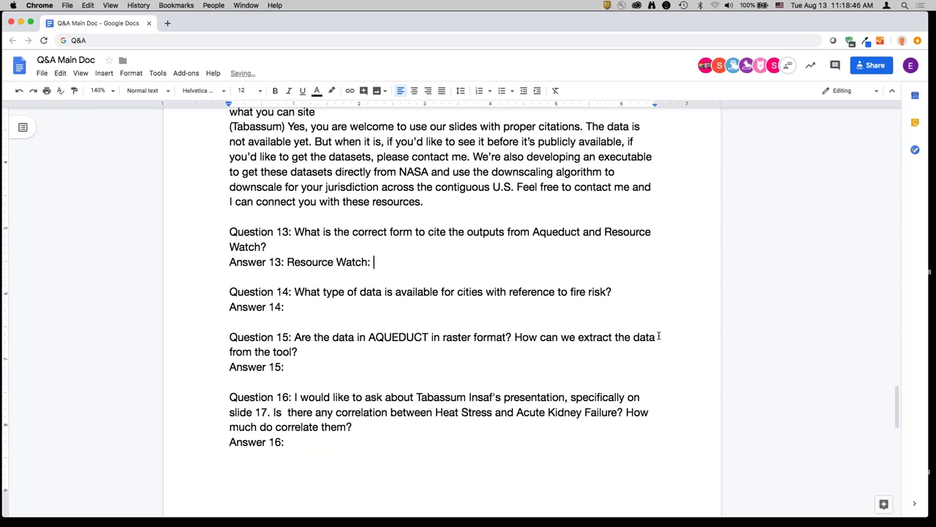
type("cite original data ")
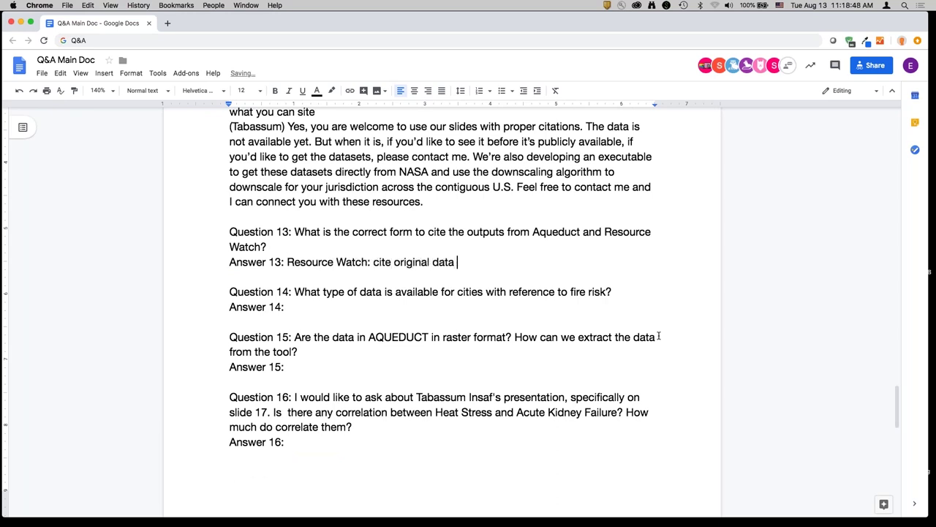
type("source followed by \"")
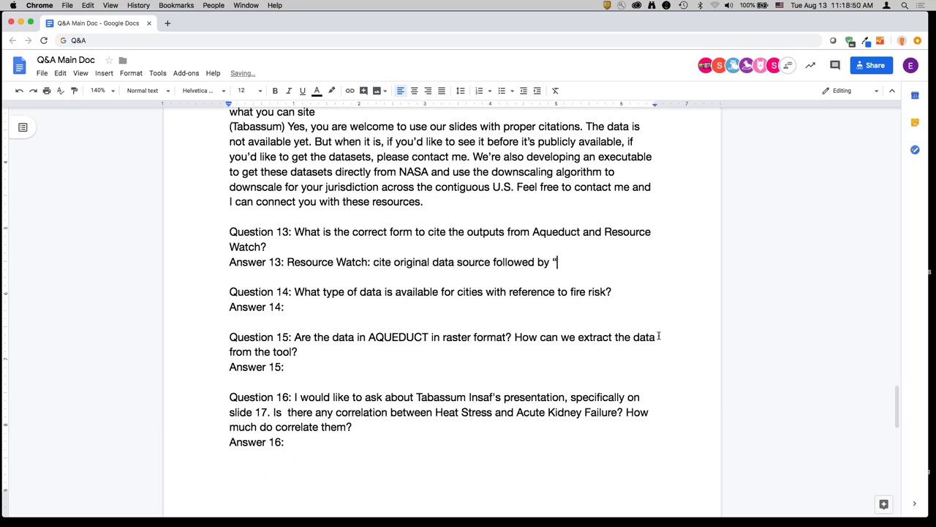
type("accessed through Re")
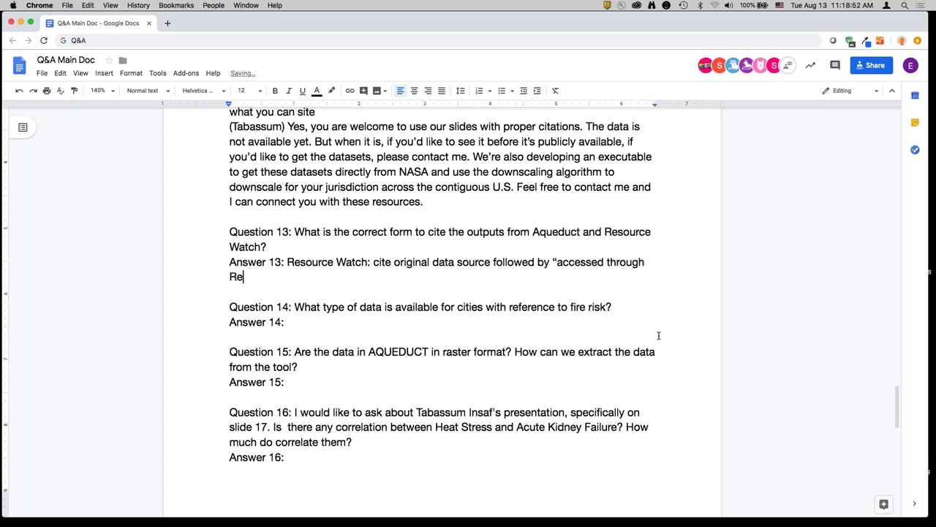
type("source Watch\" and th")
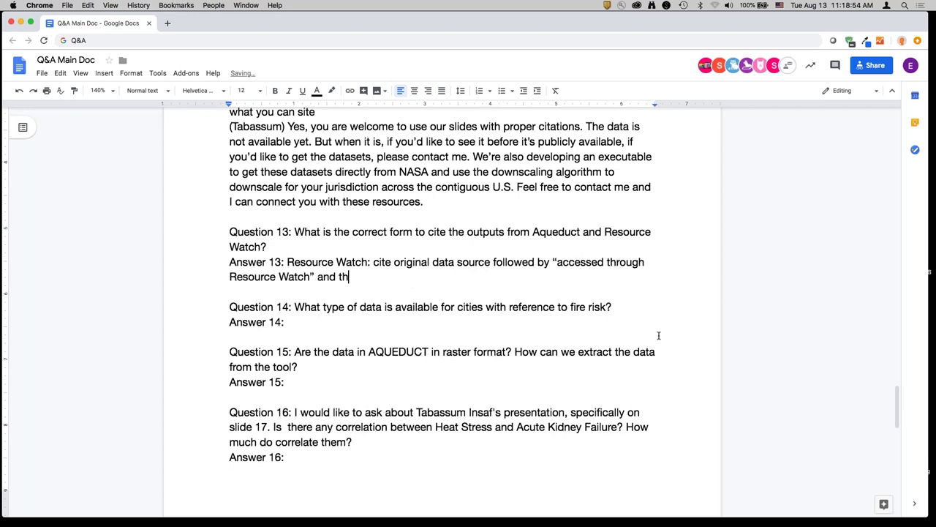
type("ose are on our met")
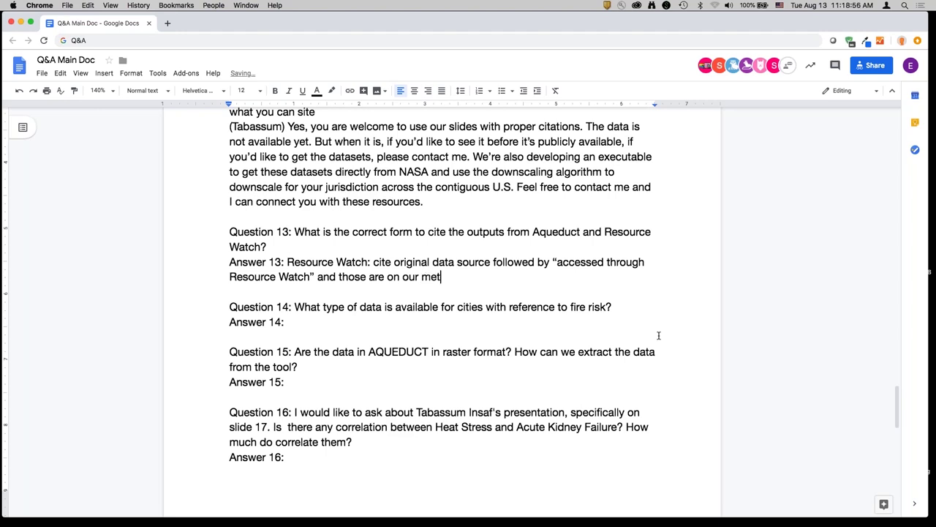
type("adata page. Just go")
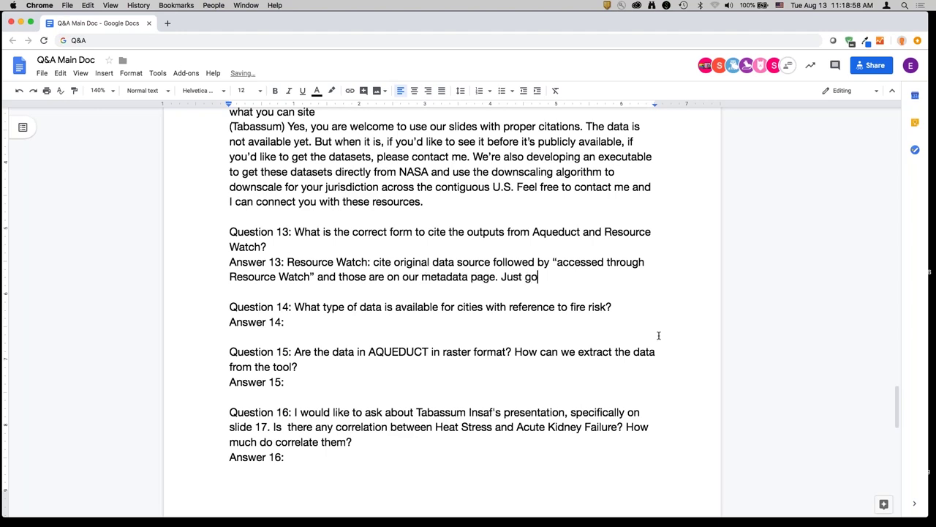
type(" to the full Meta")
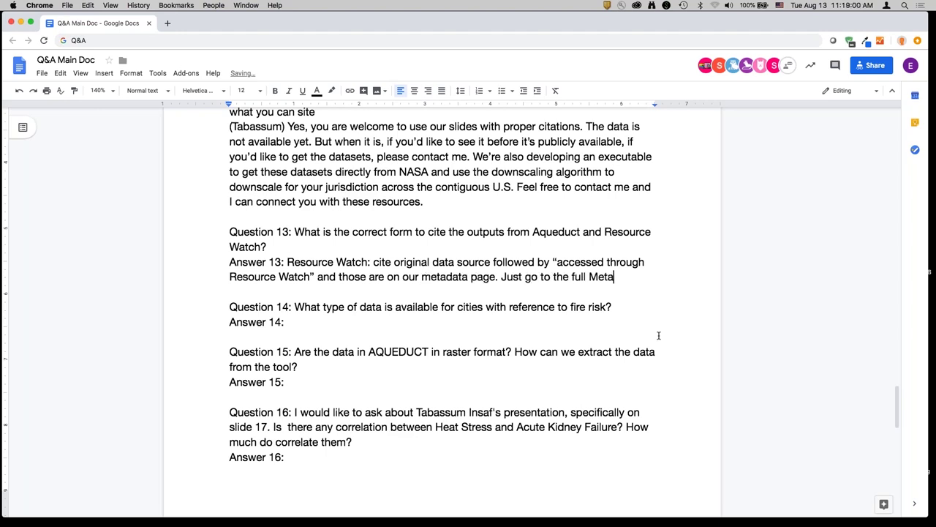
type("data page and you ca")
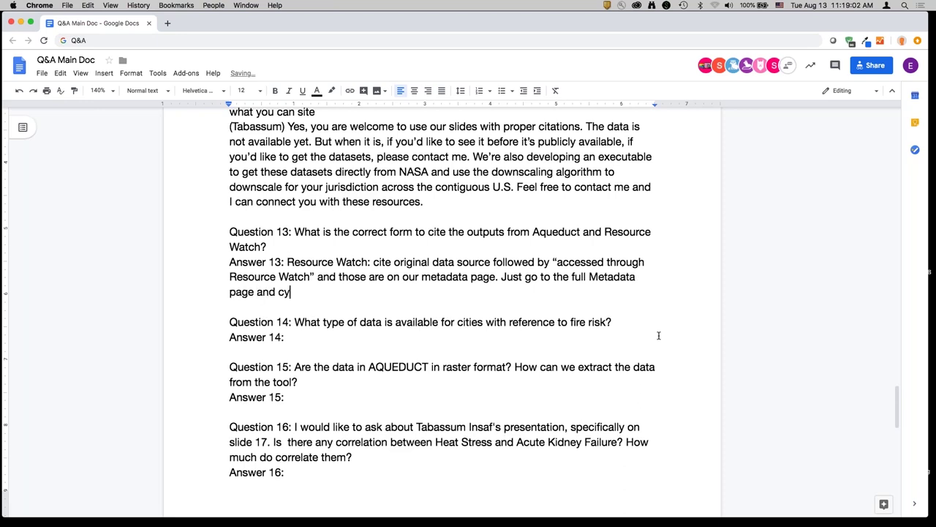
type("n copy/paste that.")
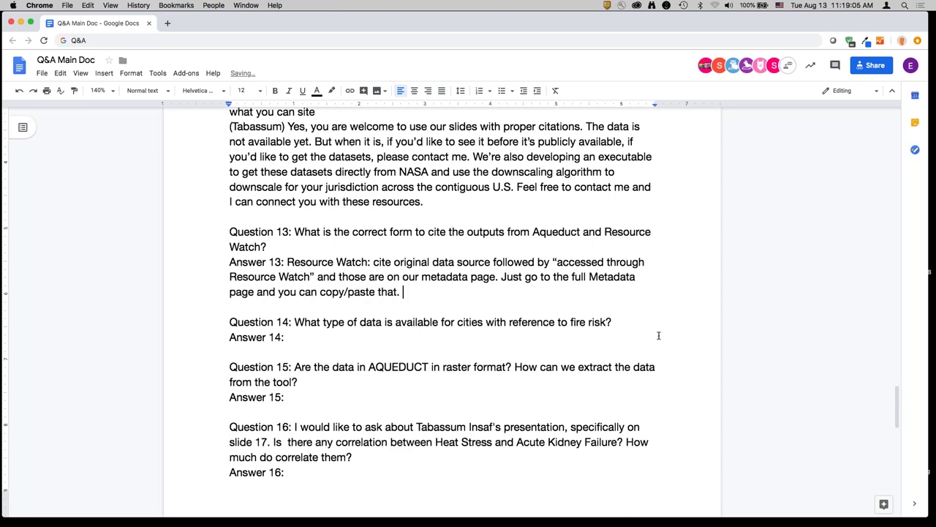
key("Down")
key("Down")
List Resource Watch's fire, drought and flood datasets in Answer 14, including standardized precip index
type("(")
scroll(644, 218, "down", 5)
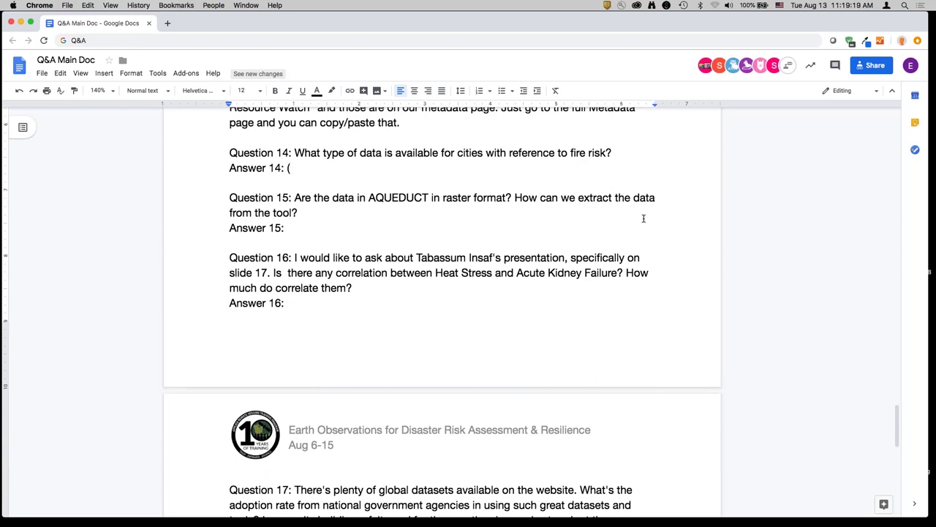
type(") On resourcew")
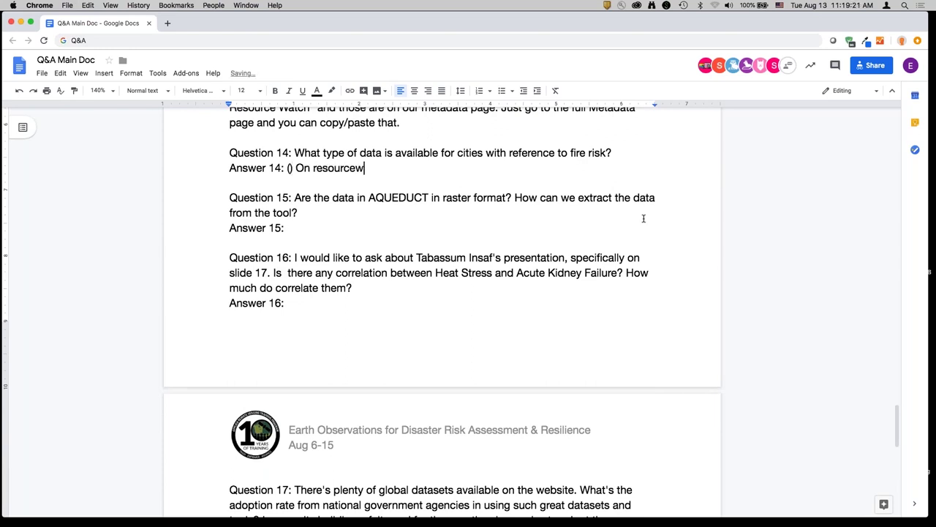
type("atch we have tons of data")
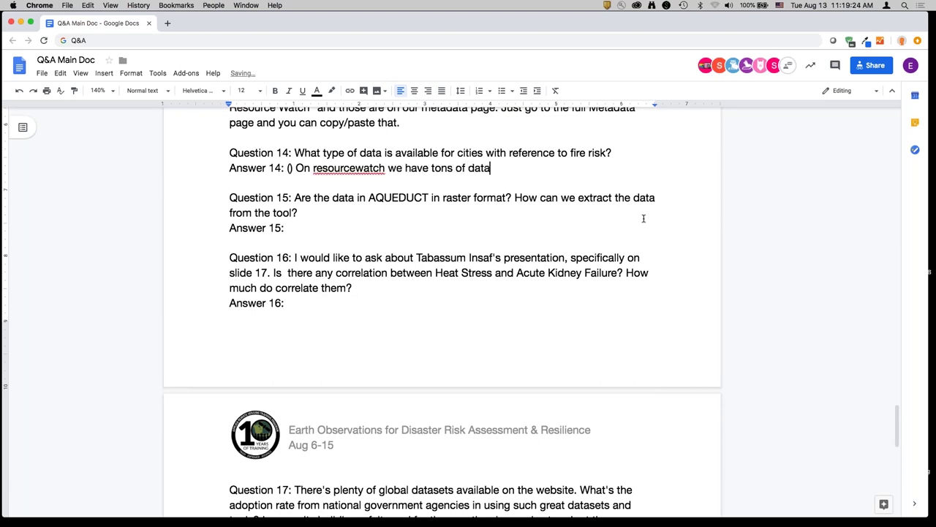
type(" related to fire. A few ")
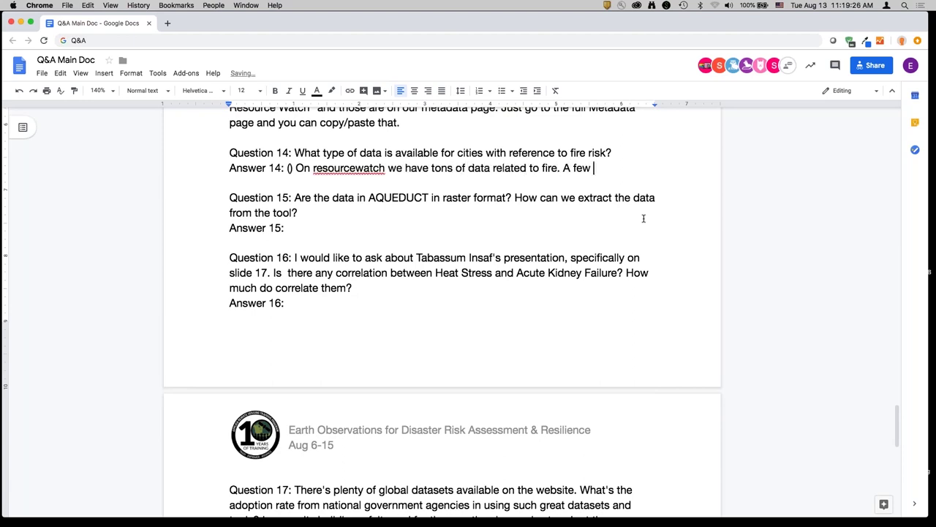
type("we showed you - Fi")
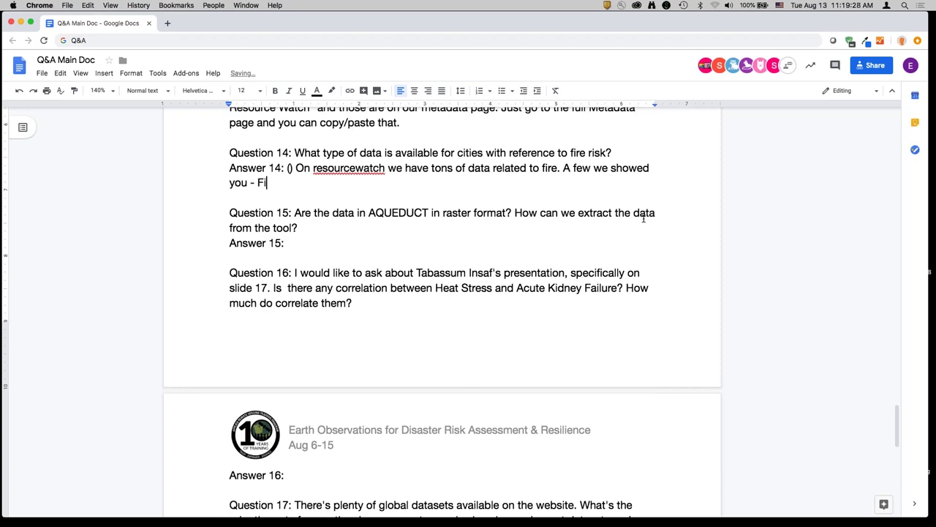
type("re Weather dataset i")
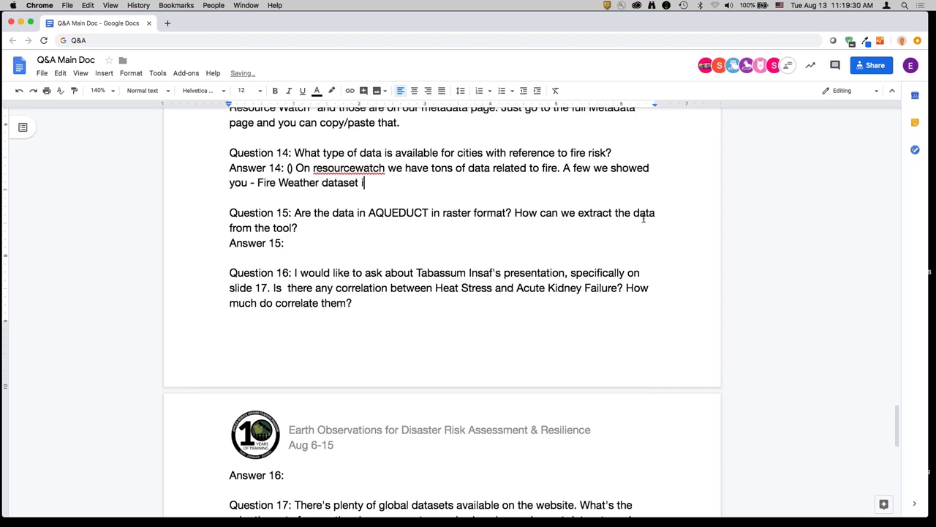
type("n demo, data sh")
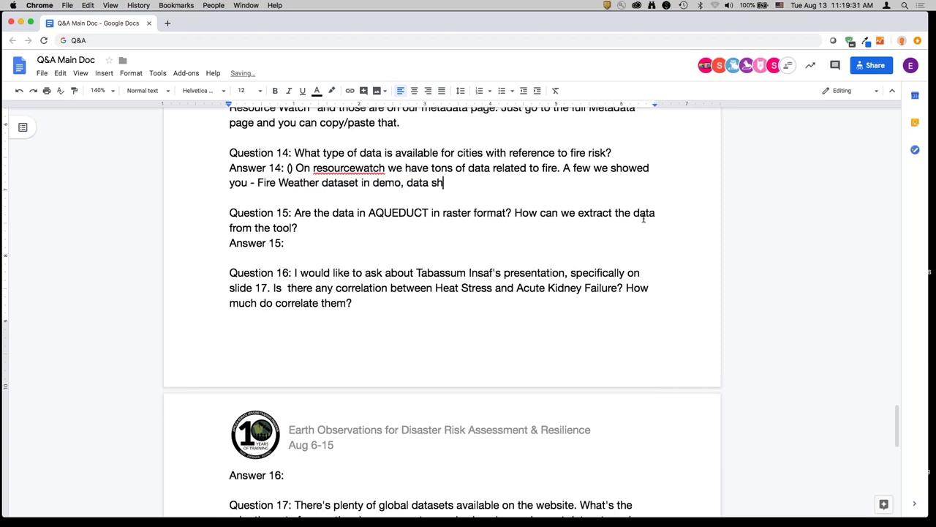
type("owing current fires and ")
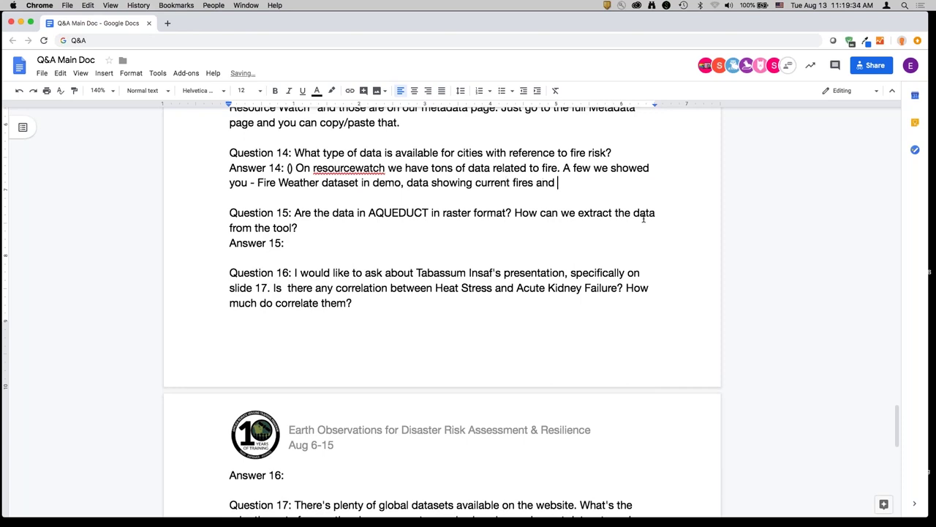
type("large r")
type("You might want to l")
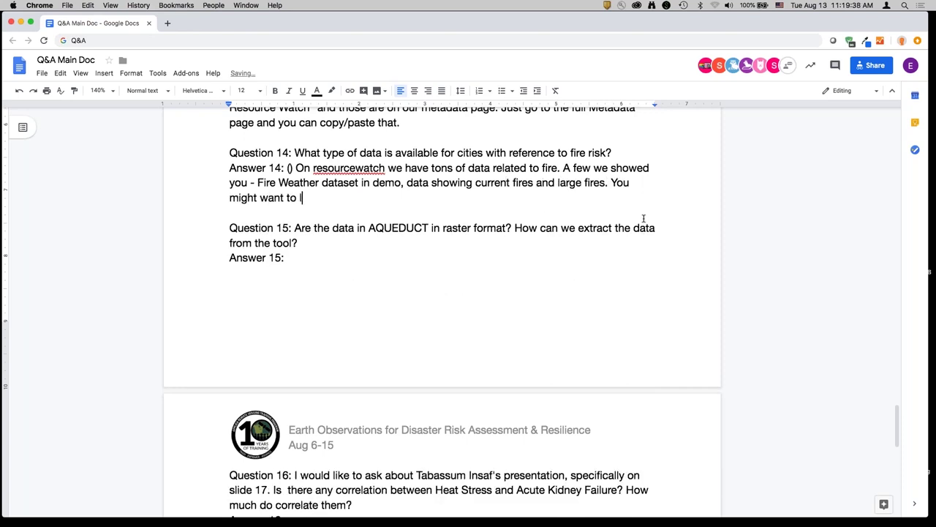
type("ook at standardized pre")
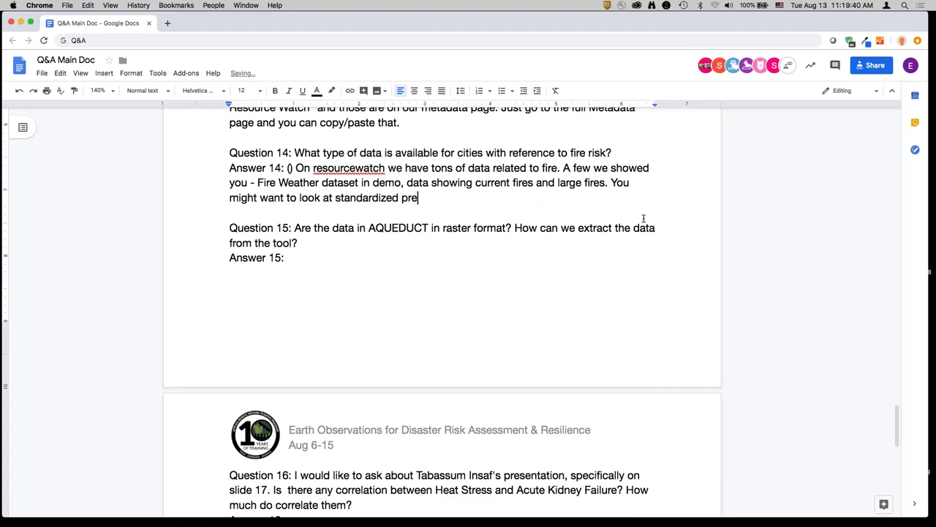
type("cip index. We")
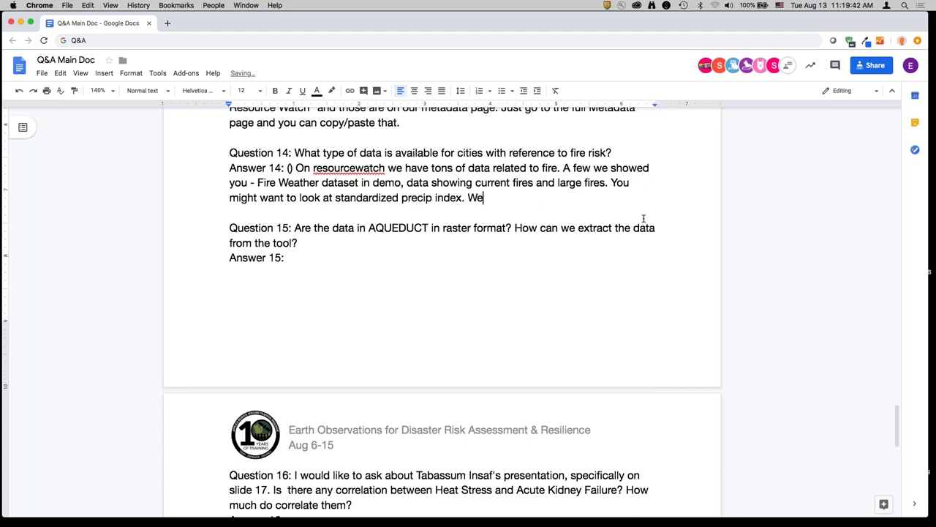
type(" have a dataset")
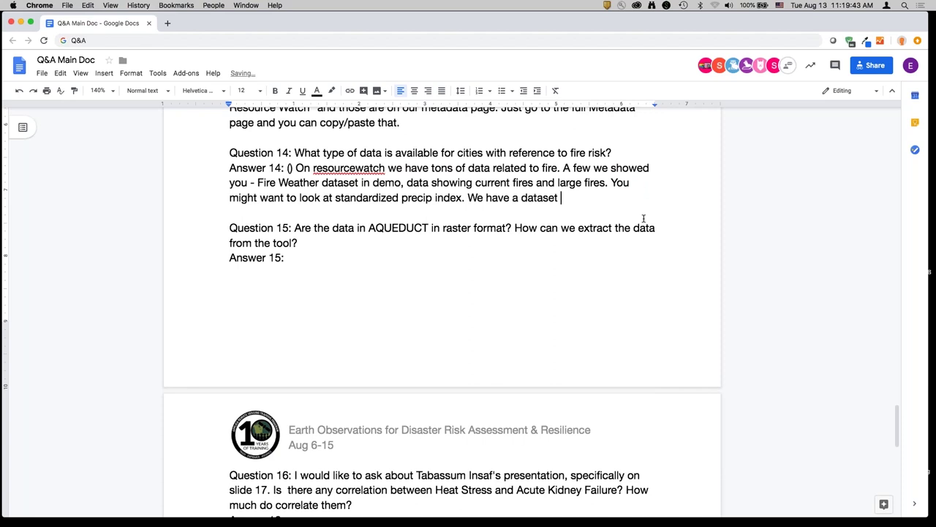
type(" on vulnerability to f")
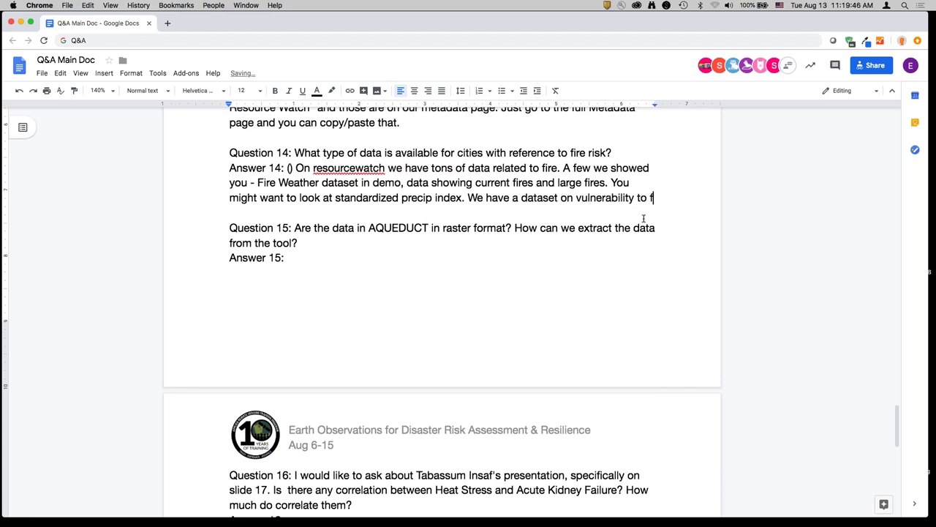
type("loods and droughts.")
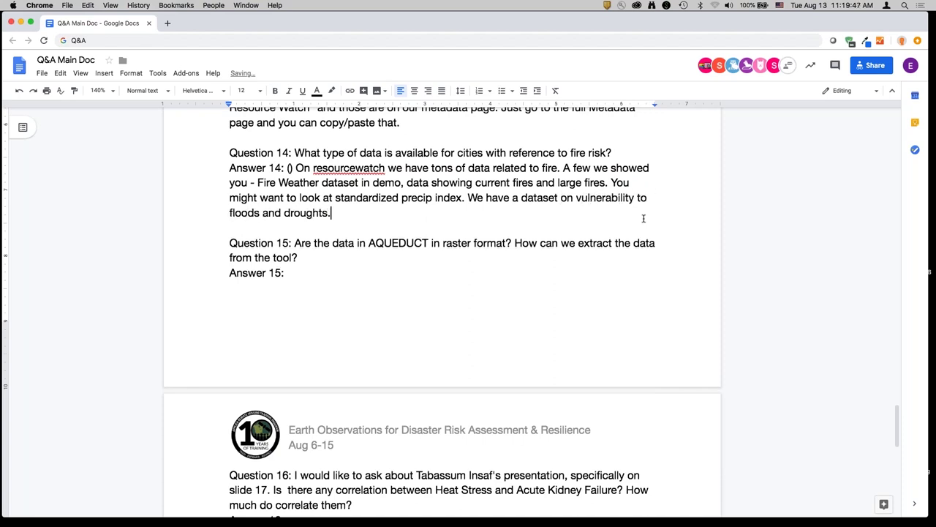
type(" Some of the Aqued")
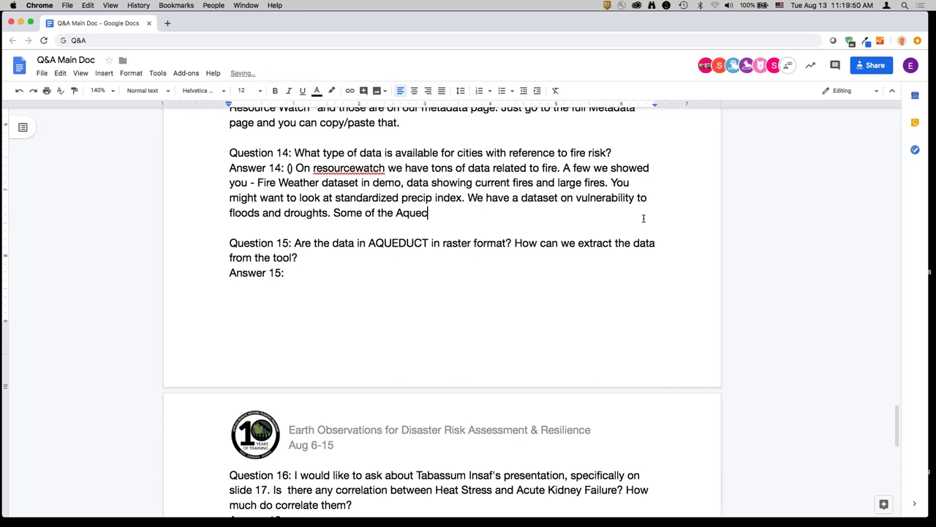
type("duct data related to droughts. ")
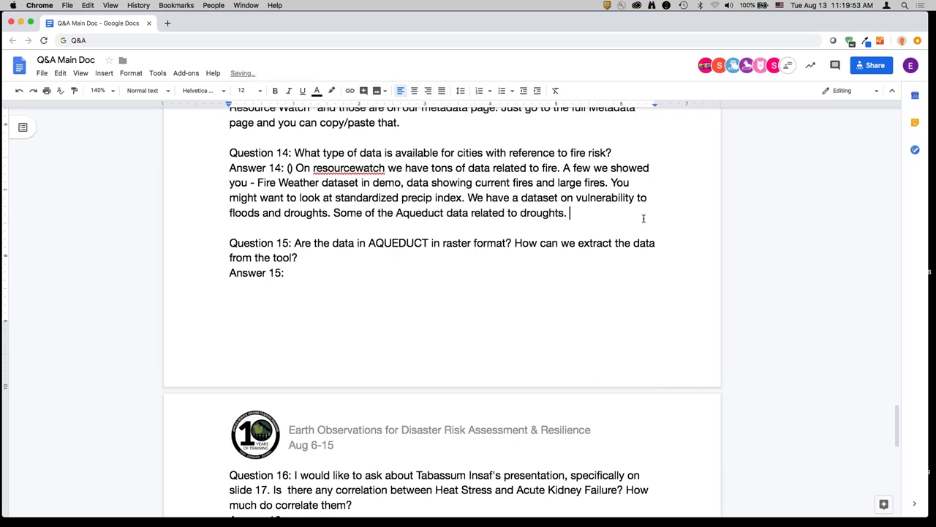
type("I would encourage you to go ")
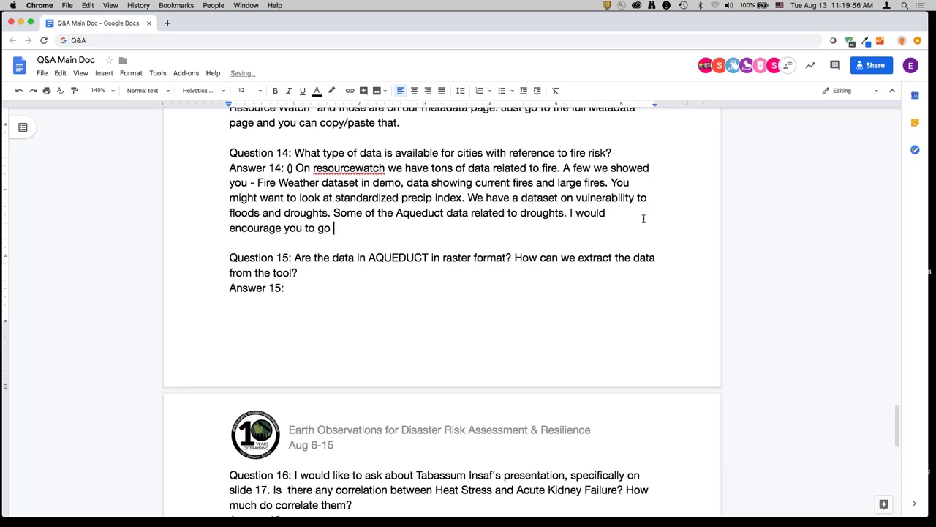
type("into our calt")
Add the suggestion to search the catalog for "fire risk" and see what pops up
key("BackSpace")
key("BackSpace")
type("talog and type in \"")
type("fire")
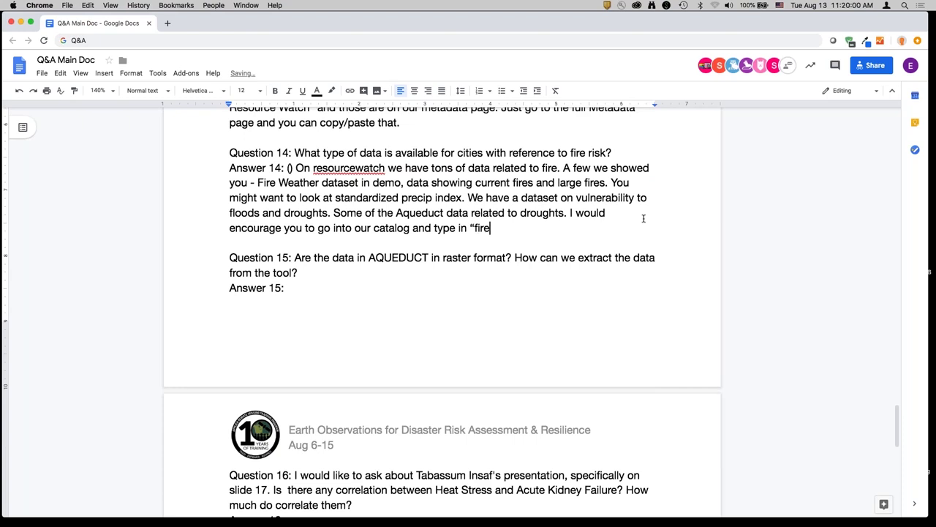
type(" risk\" and see it")
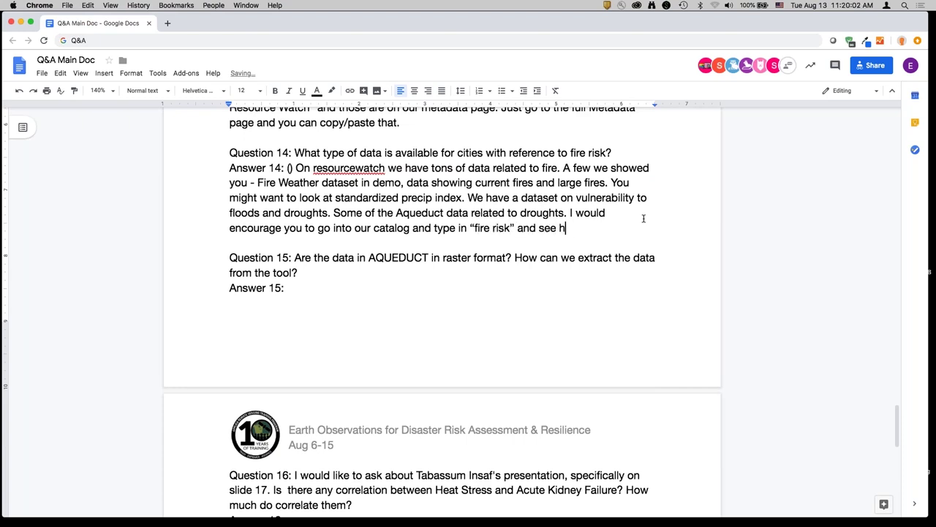
key("BackSpace")
key("BackSpace")
type("what o")
key("BackSpace")
type("pops up.")
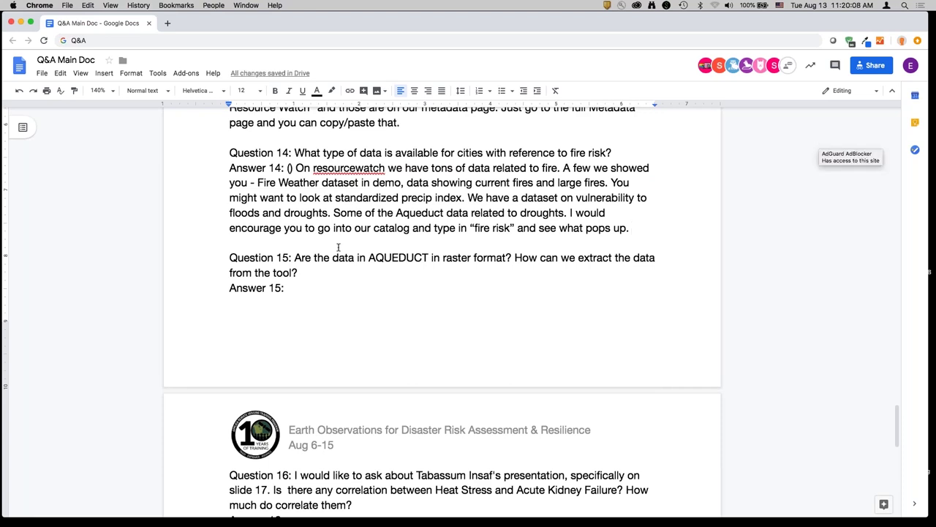
left_click(336, 291)
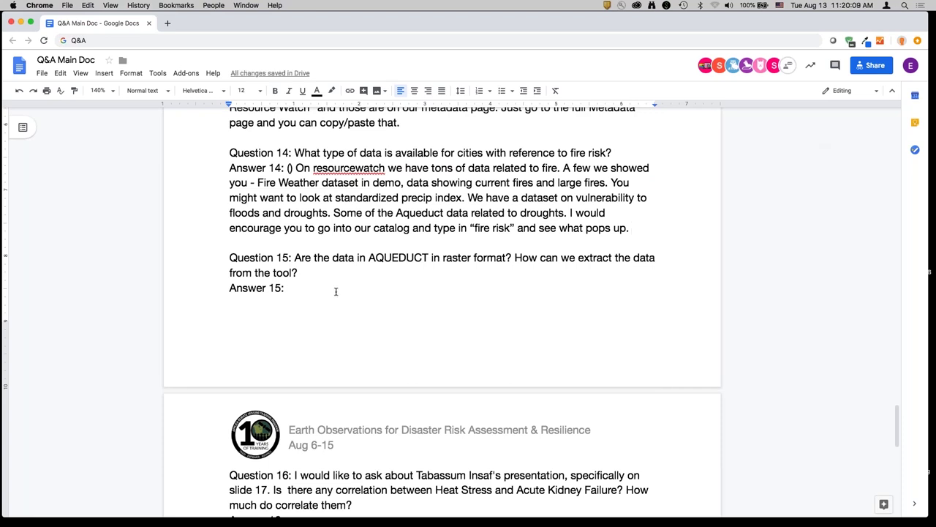
Explain Aqueduct's Data menu download of sub-basin, political boundary and aquifer shapes in Answer 15
type("(Sam) On pur tool, ")
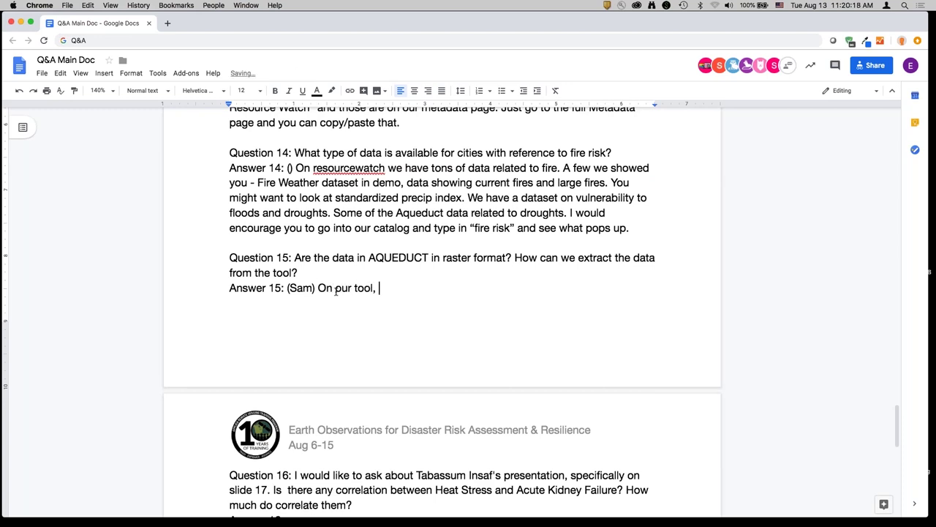
type("we have a toolbar a")
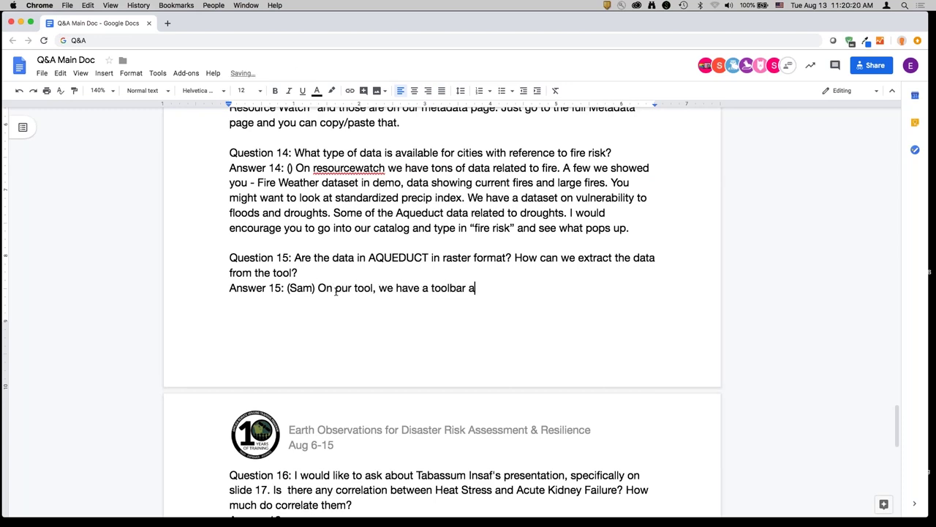
type("t the very top. One ")
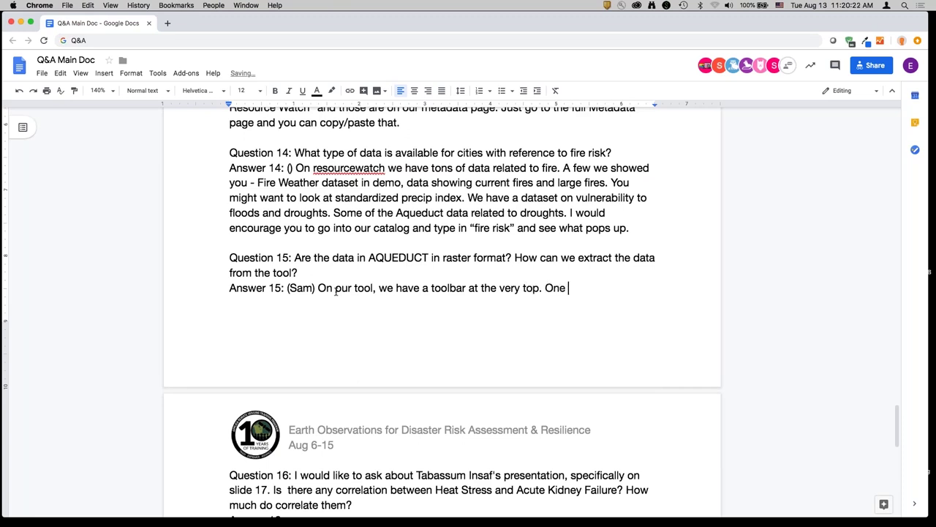
type("of the dropbo")
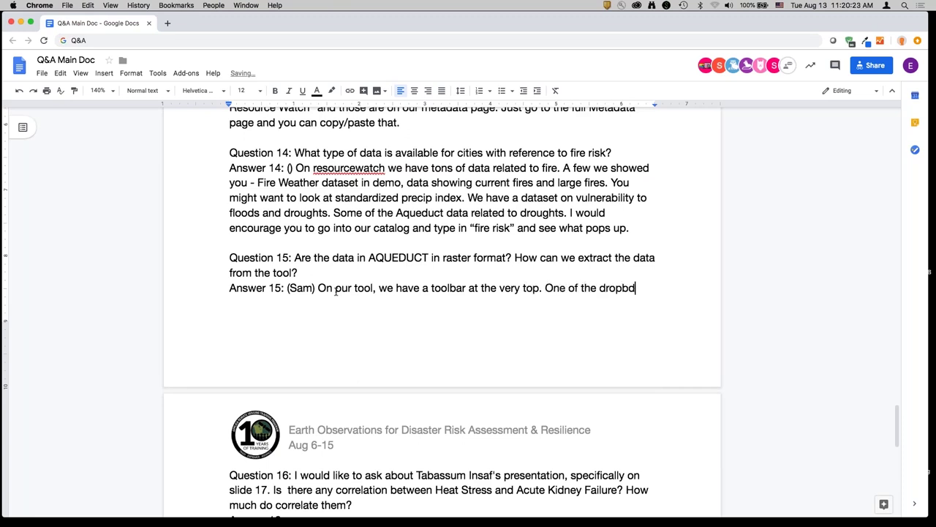
key("BackSpace")
key("BackSpace")
type("downs says data. If y")
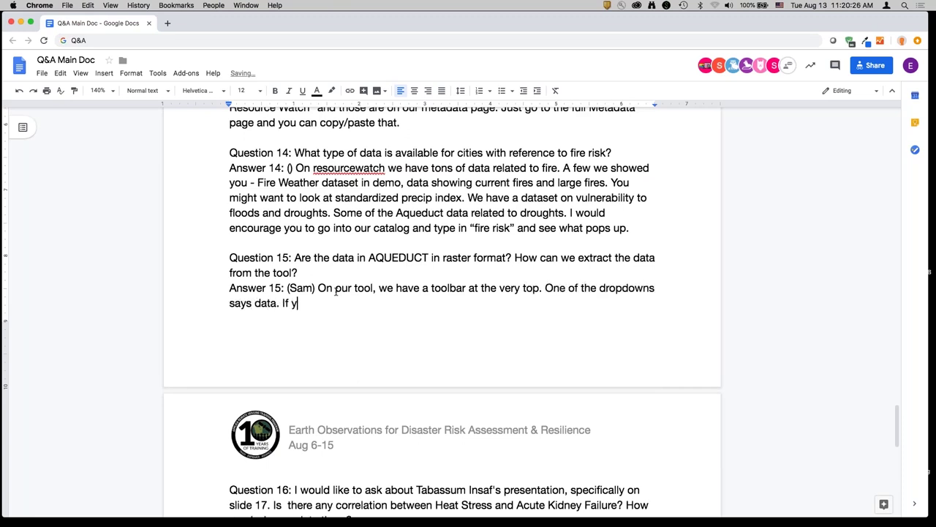
type("ou click on that tab,")
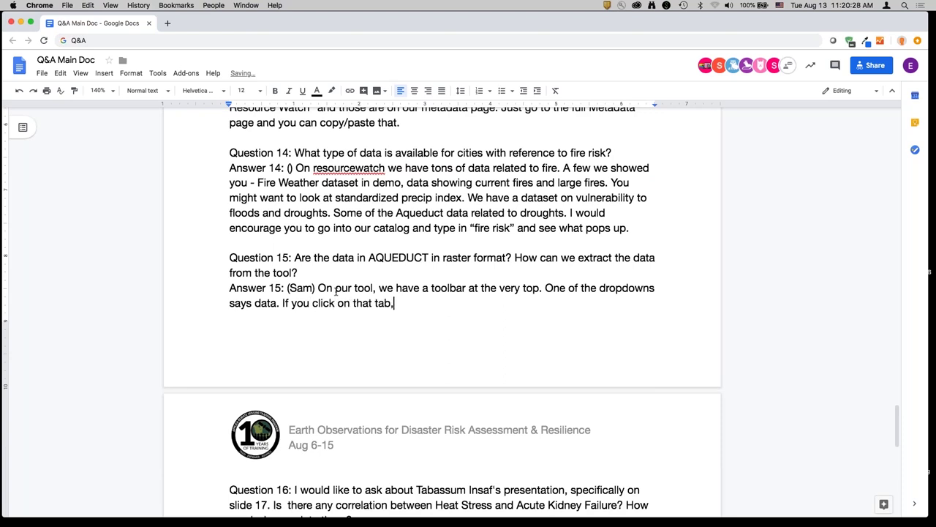
type(" the first data y")
key("alt+shift+Left")
type("entry yous")
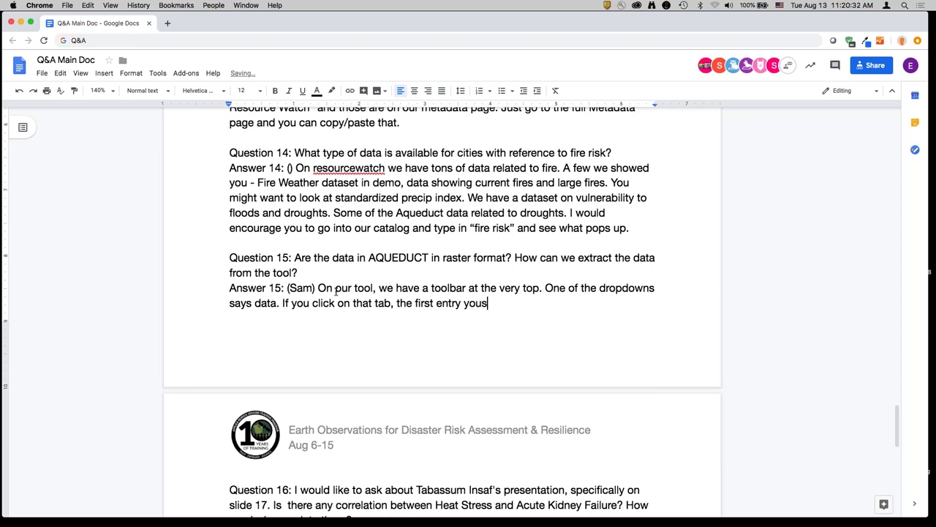
key("BackSpace")
type("see will be for data ")
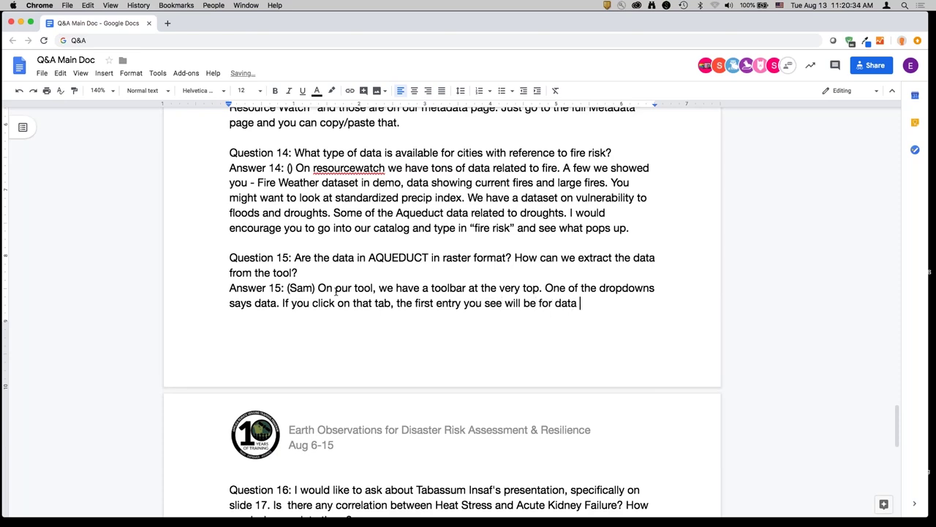
type("download. We provide")
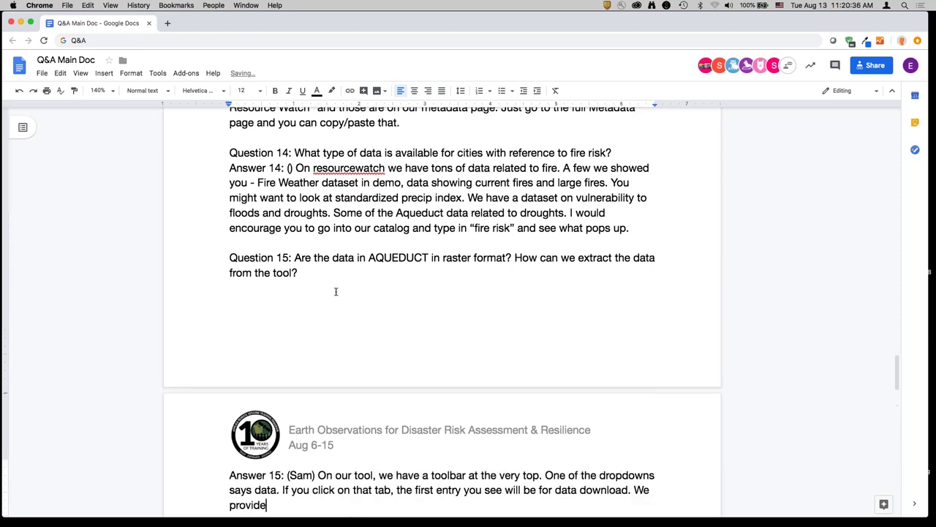
type(" in a few differ")
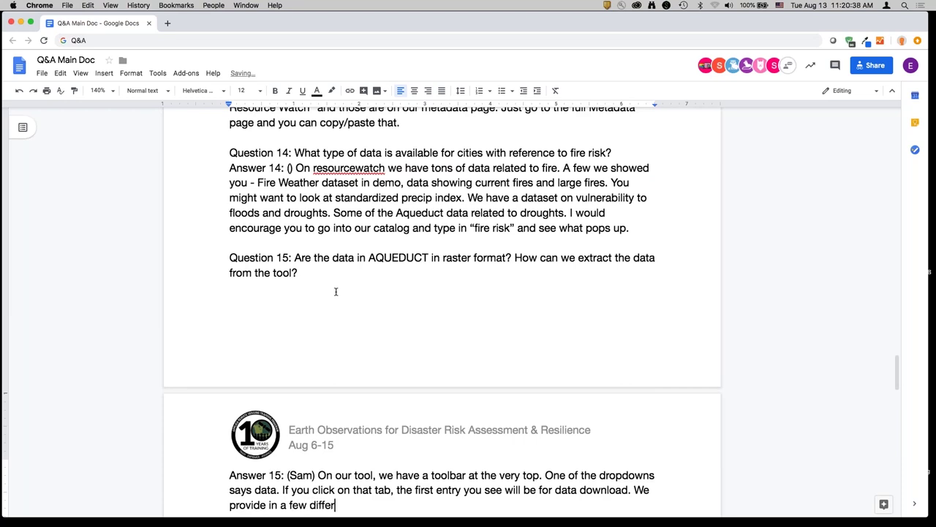
type("ent formats. Everythi")
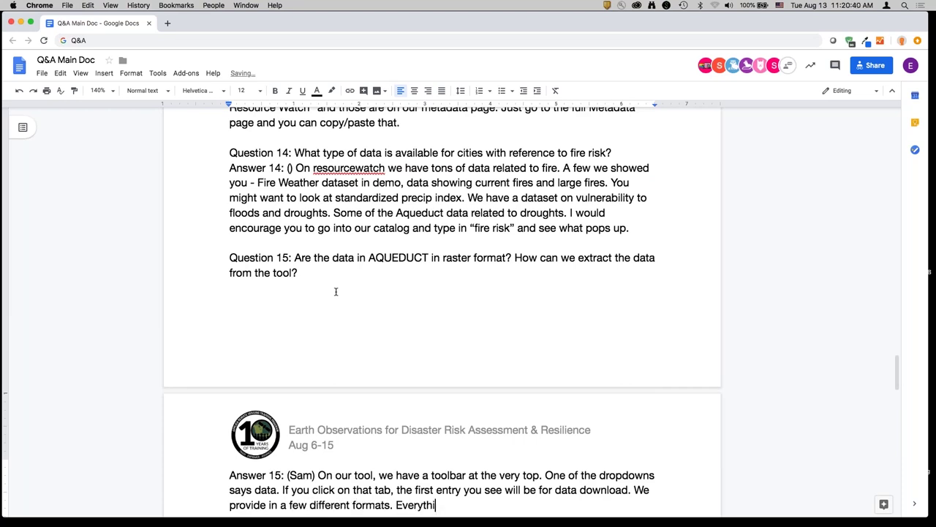
type("ng is contained in a master")
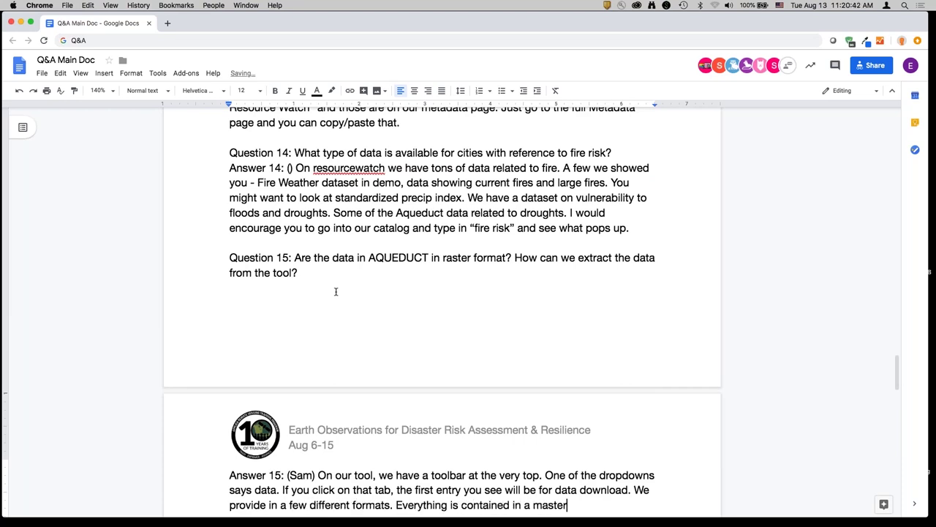
type(" database. We")
key("BackSpace")
type("The shape we u")
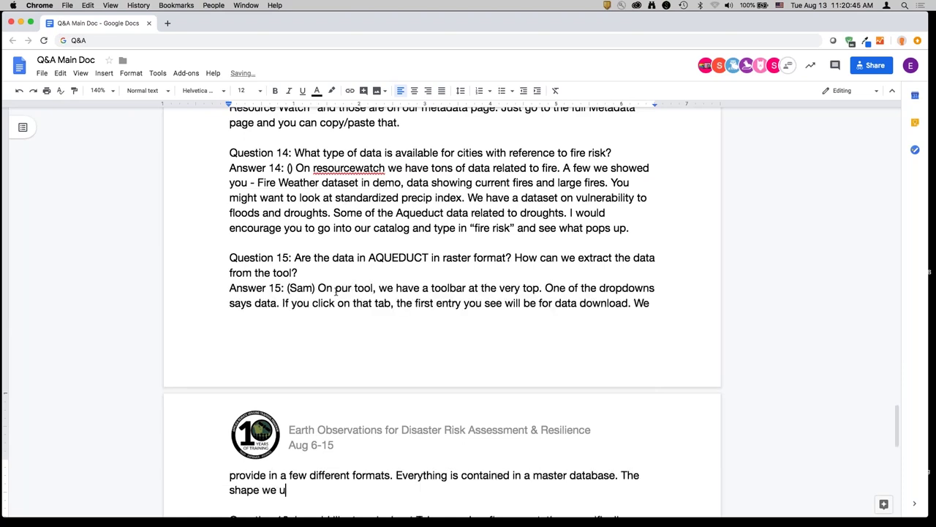
type("se are our sub-b")
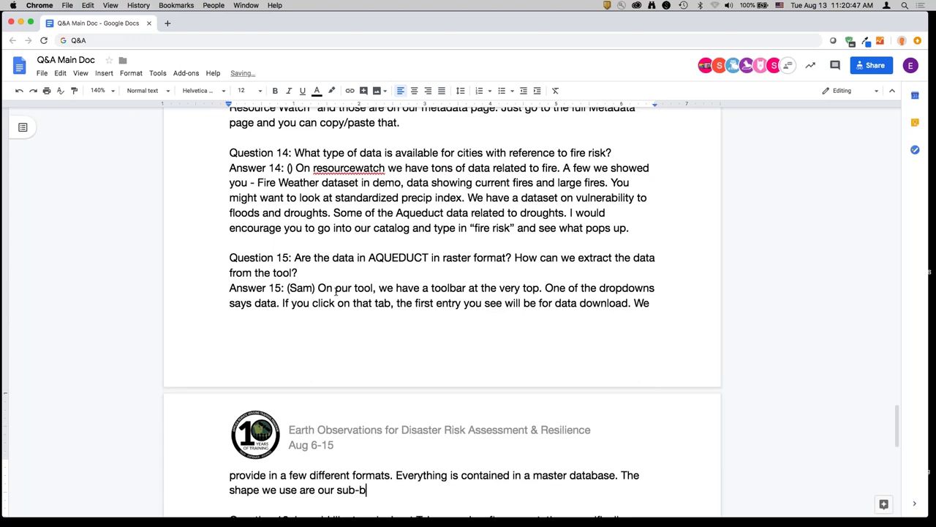
type("asins, our watershed")
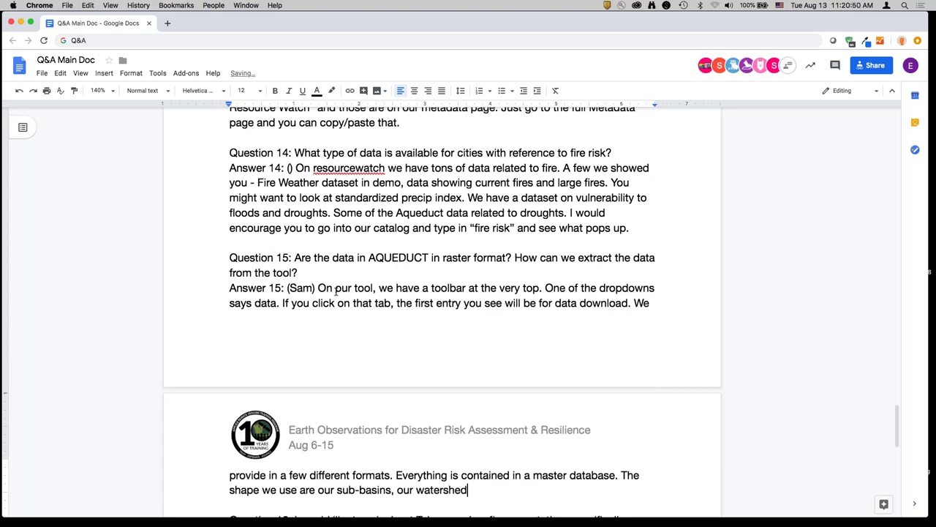
type("s. We also have ")
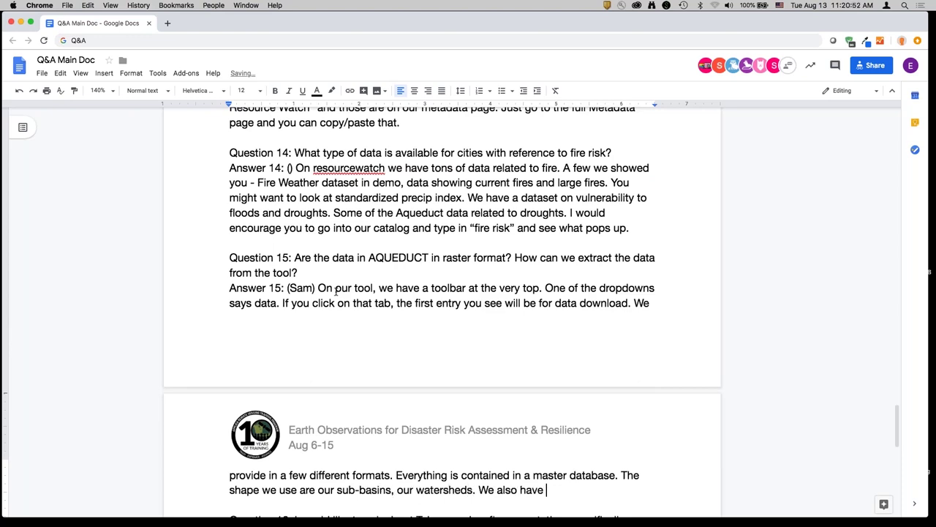
type("political boundaries, and")
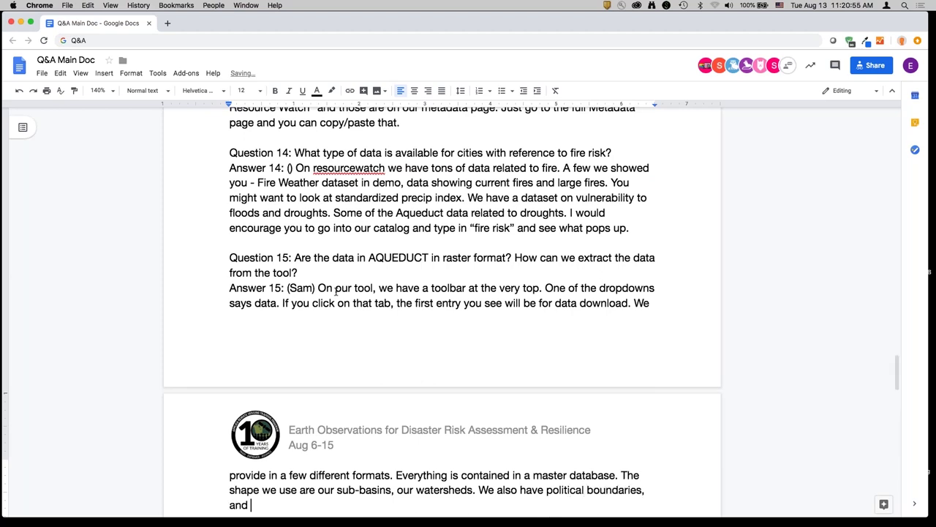
type(" aquifer shapes")
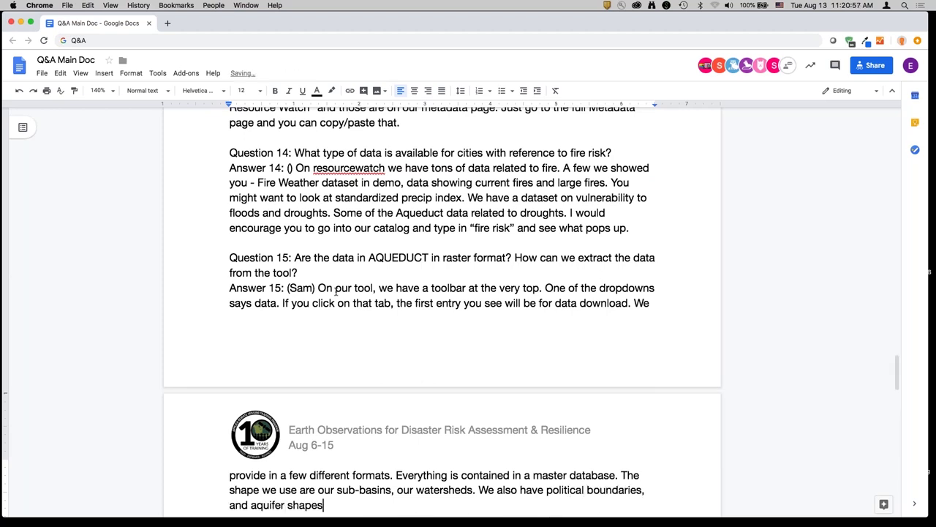
type(". That's availab")
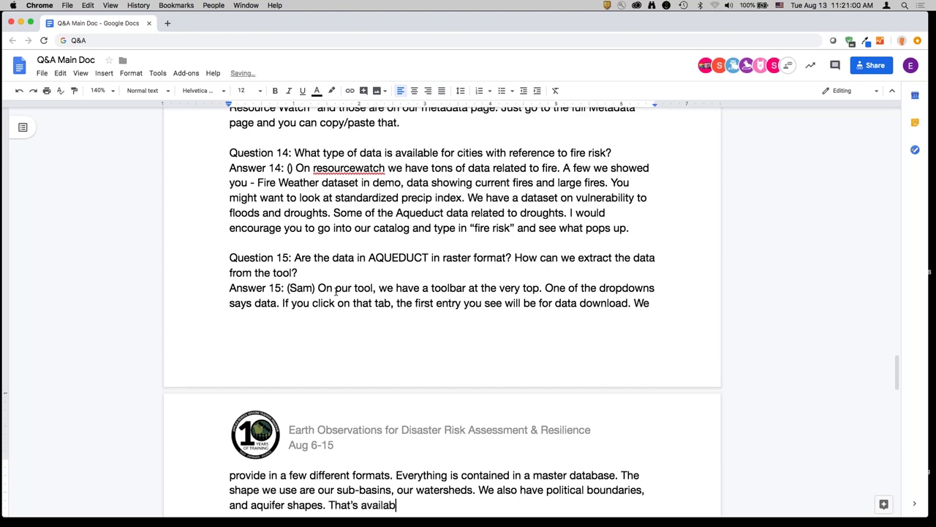
type("le as a csv or sa")
key("BackSpace")
key("BackSpace")
End Answer 15 with 'a shapefile.', then write Answer 16 on kidney failure risk up to 7 days post-heat
type("a shapefile.")
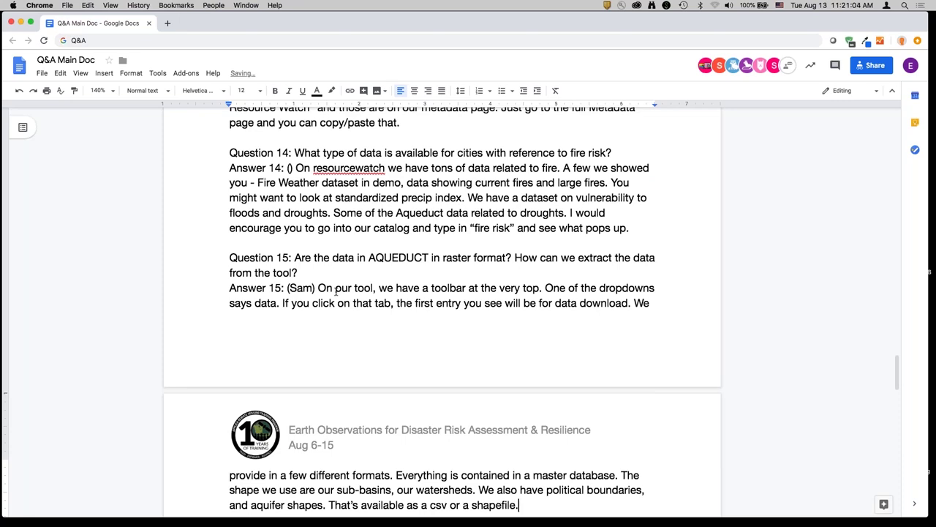
scroll(336, 291, "down", 10)
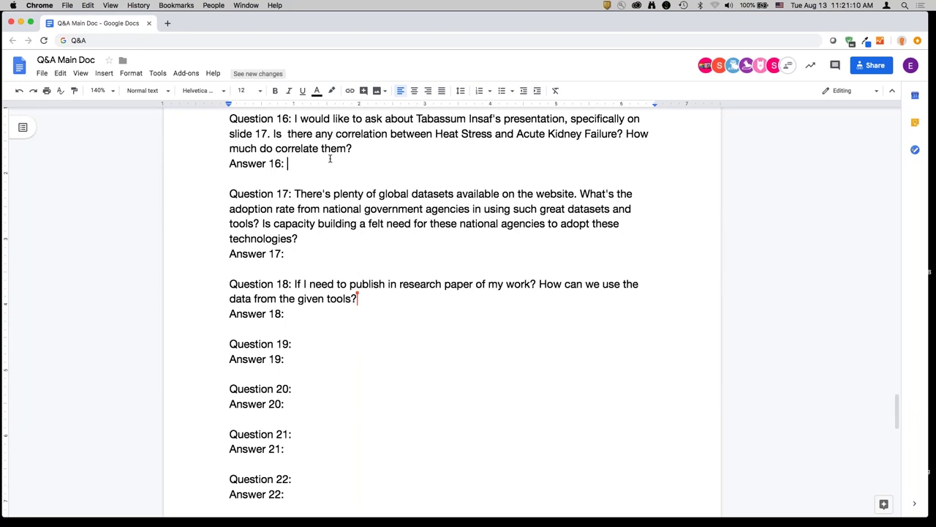
type("(Tabassum")
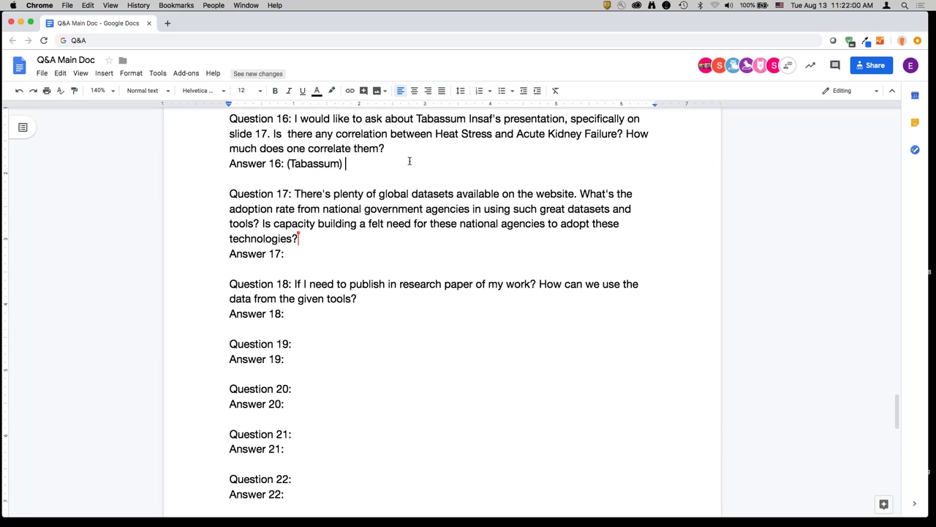
type("We did look at a coup")
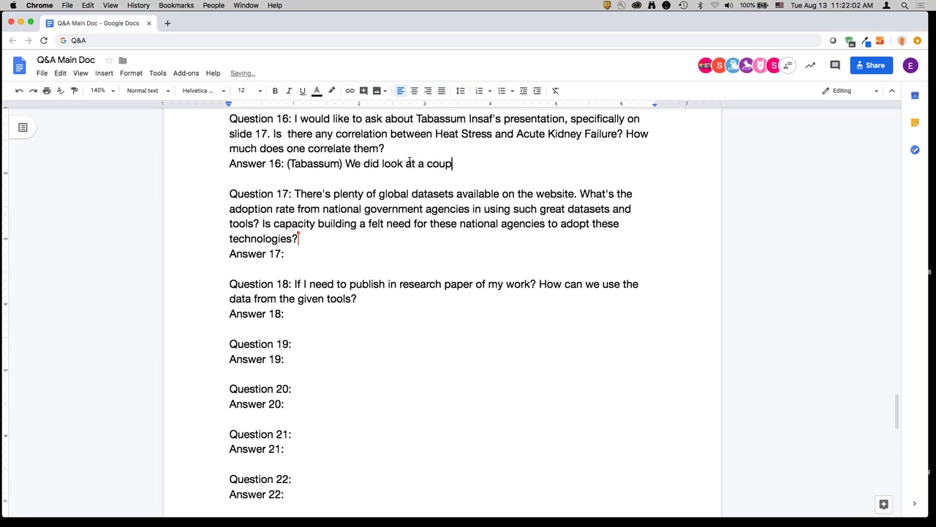
type("le of different health ou")
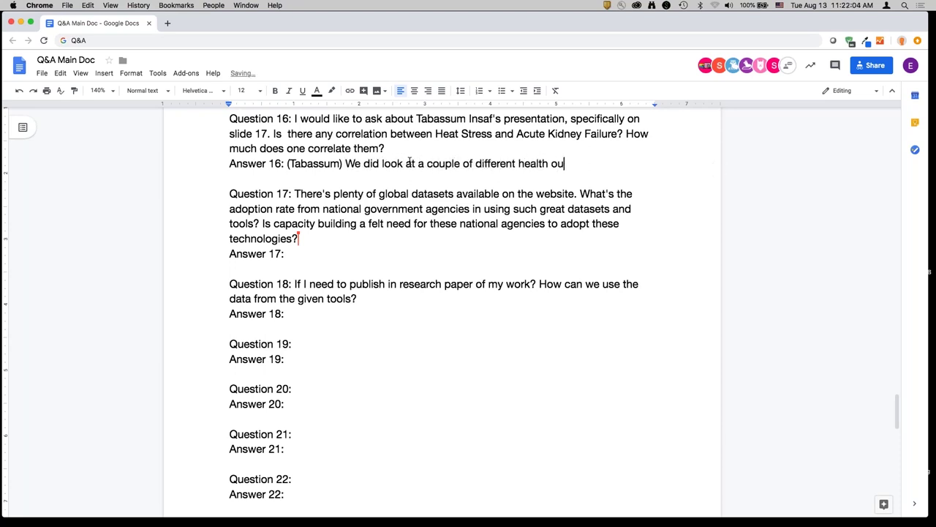
type("tcomes and thank you ")
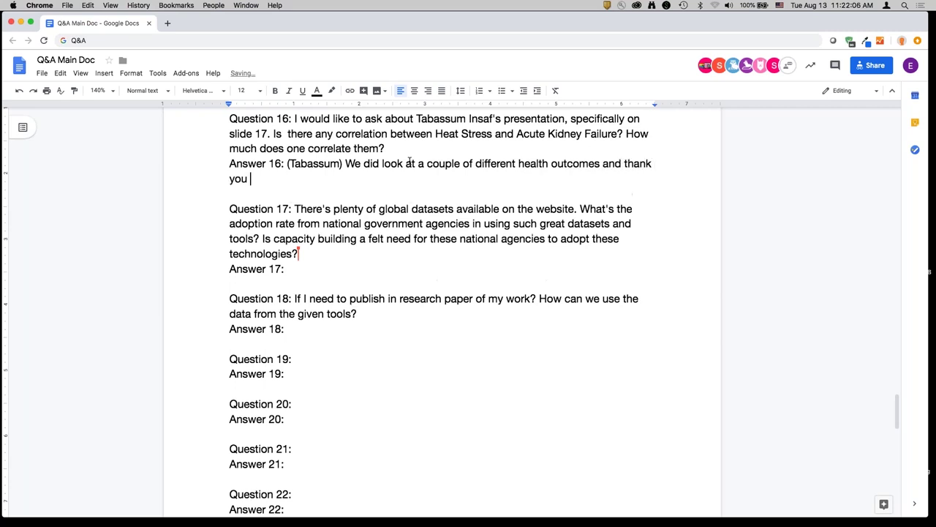
type("for the question. I sk")
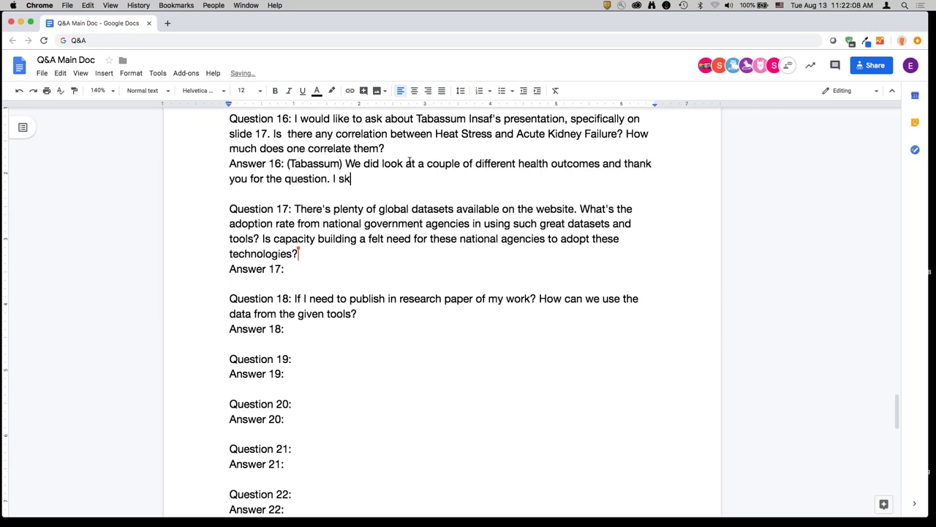
type("ipped over the re")
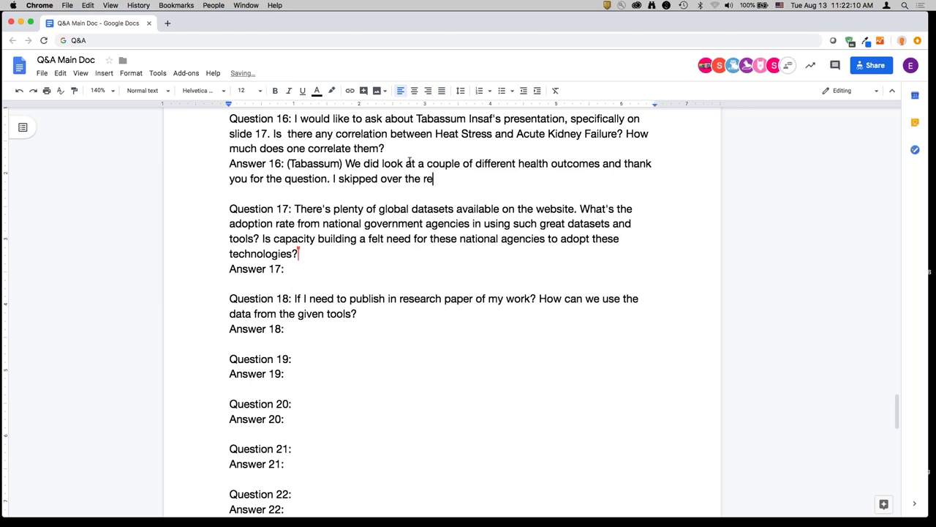
type("sults for acute kidney failure in ")
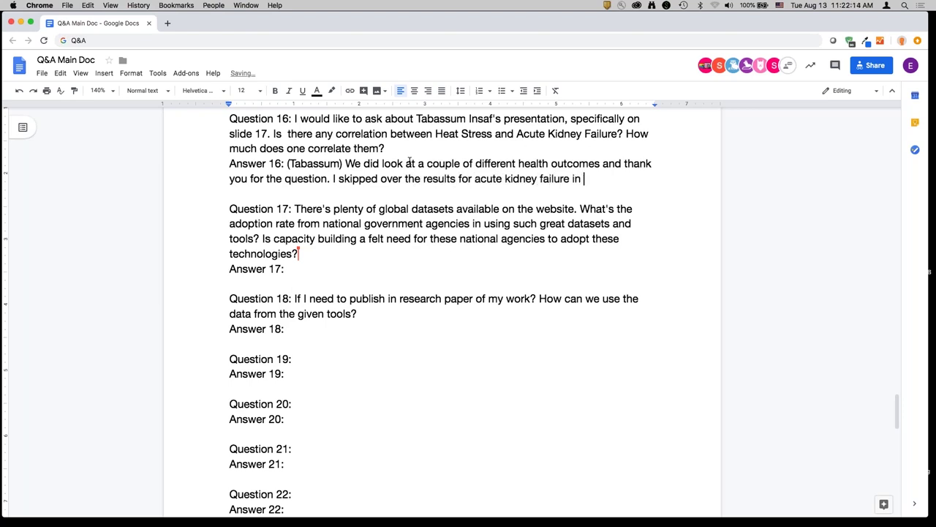
type("the interest of time. We d")
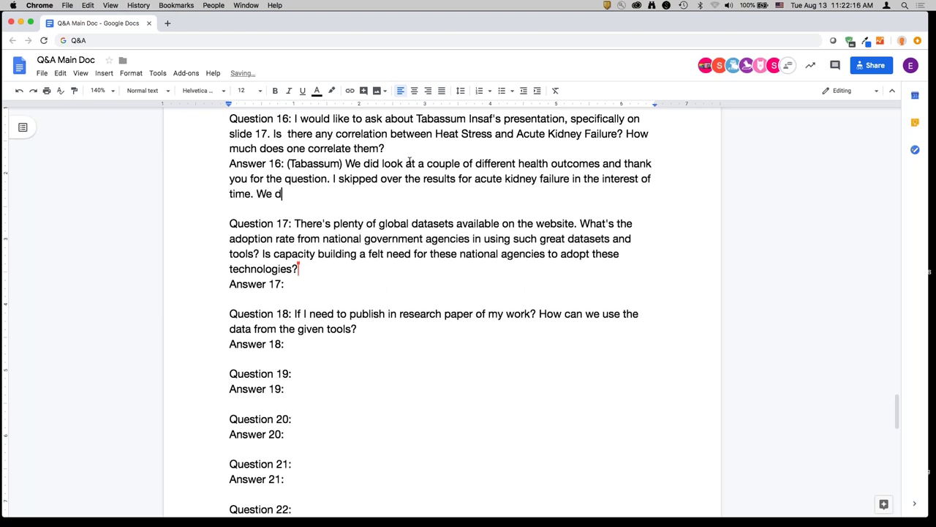
type("o find there are signi")
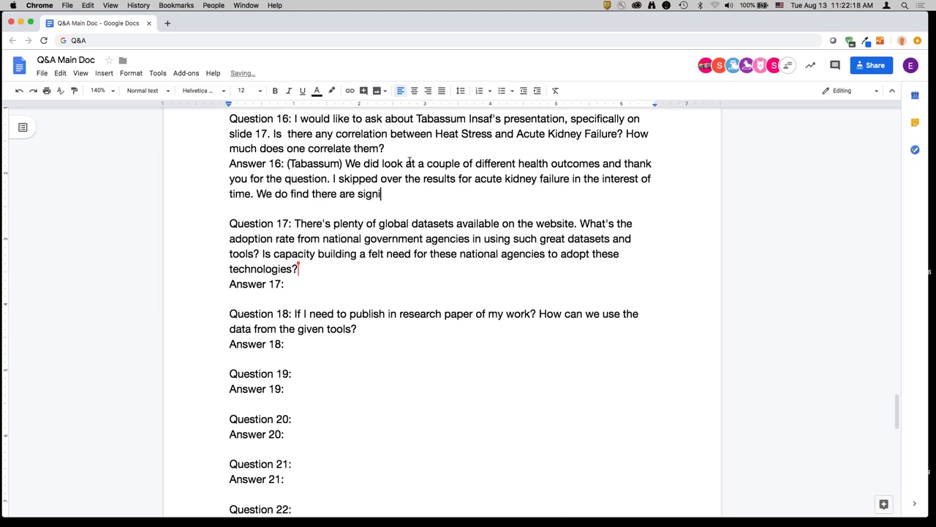
type("ficant effects - th")
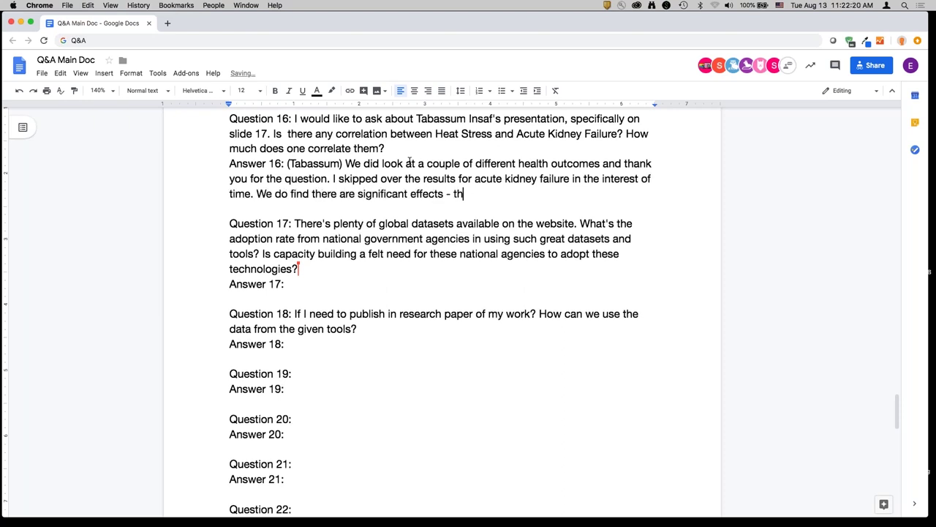
type("e most prominent ")
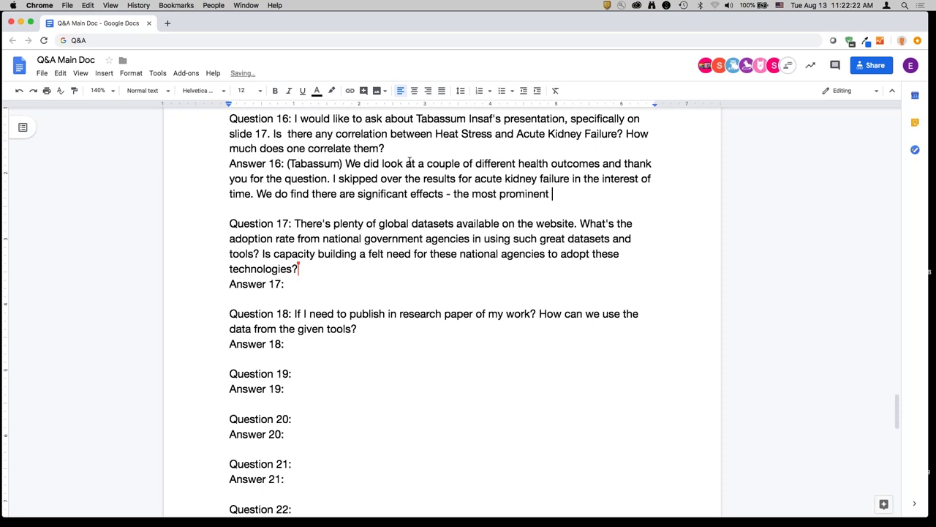
type("effect occurs one da")
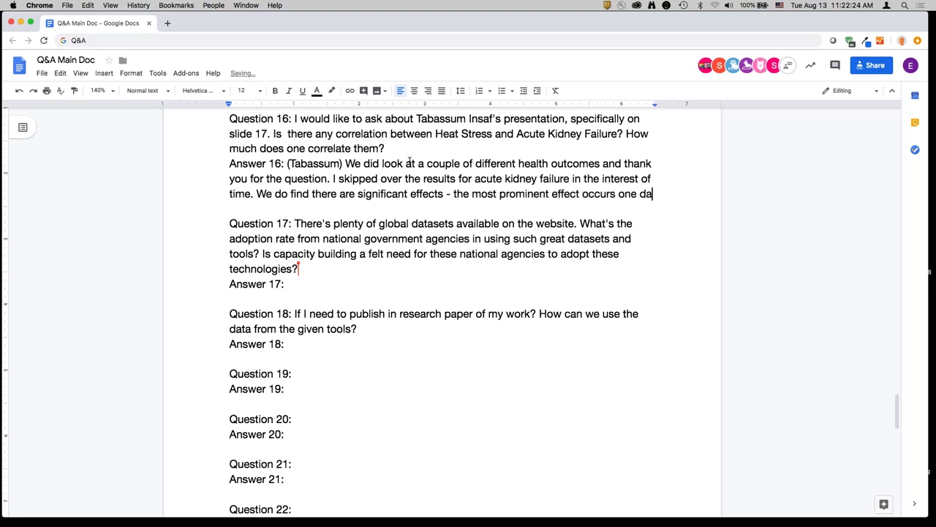
type("y after an extreme ")
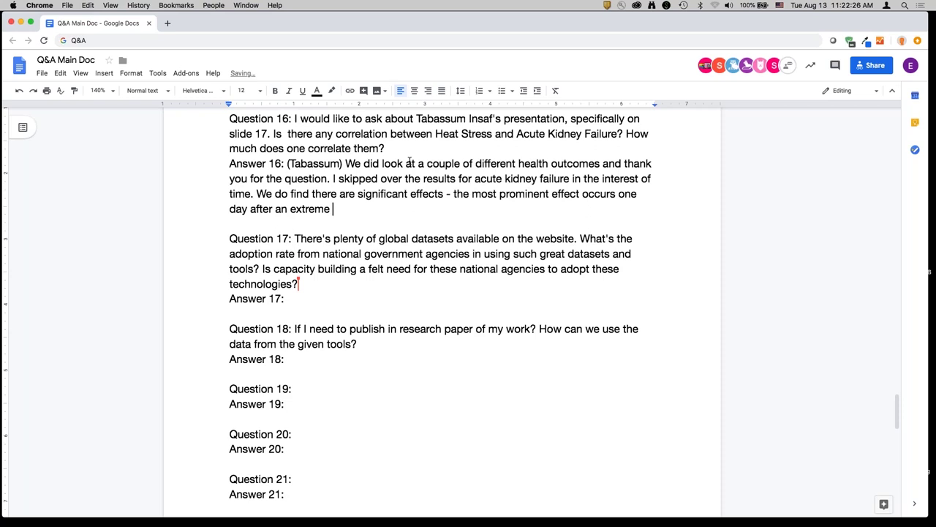
type("heat event. The results ")
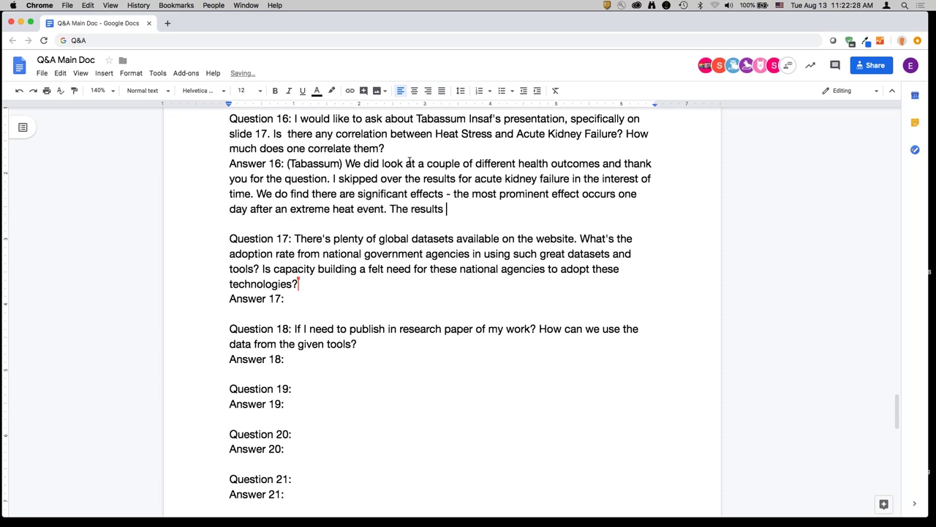
type("of our analysis have be")
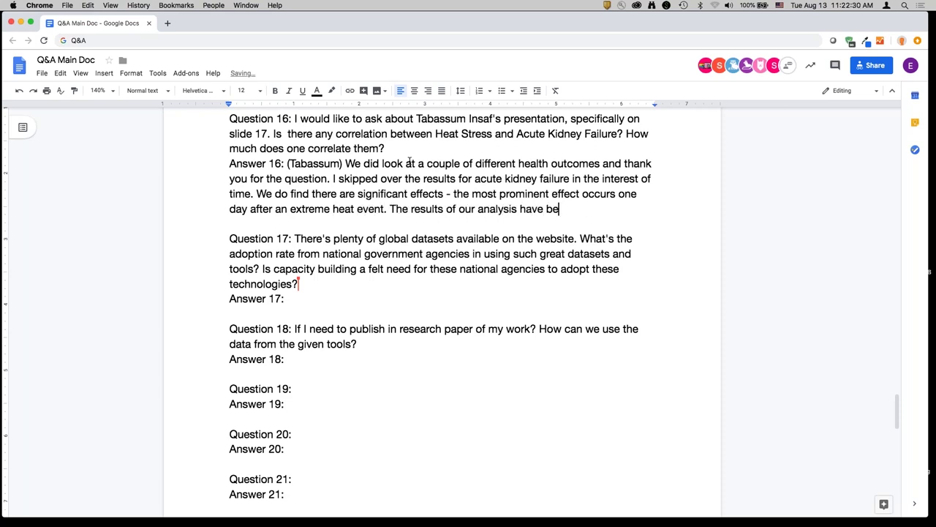
type("en published ,and I can p")
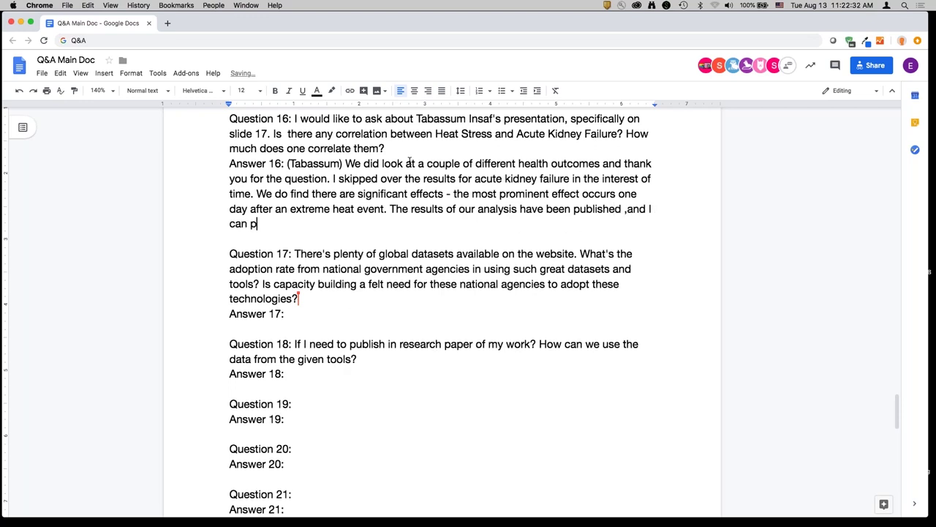
type("ut in al ink to our res")
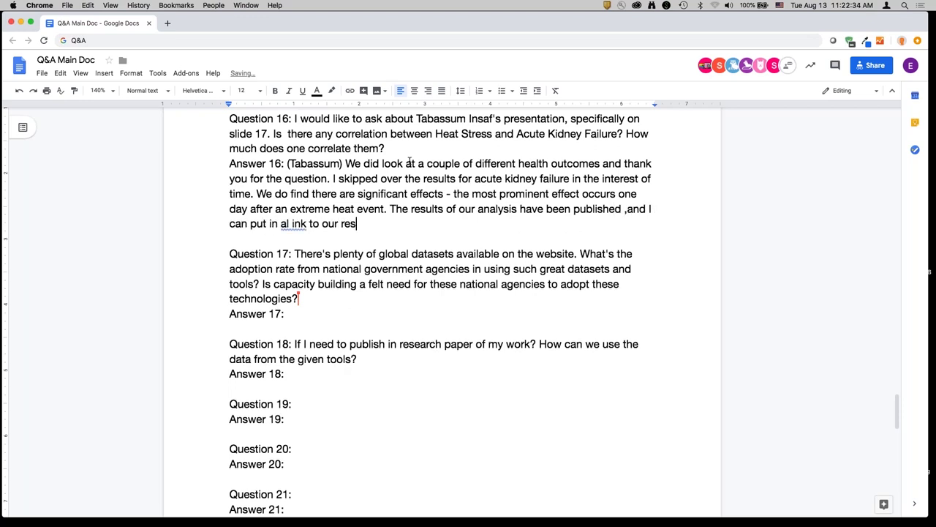
type("earch paper. Specifical")
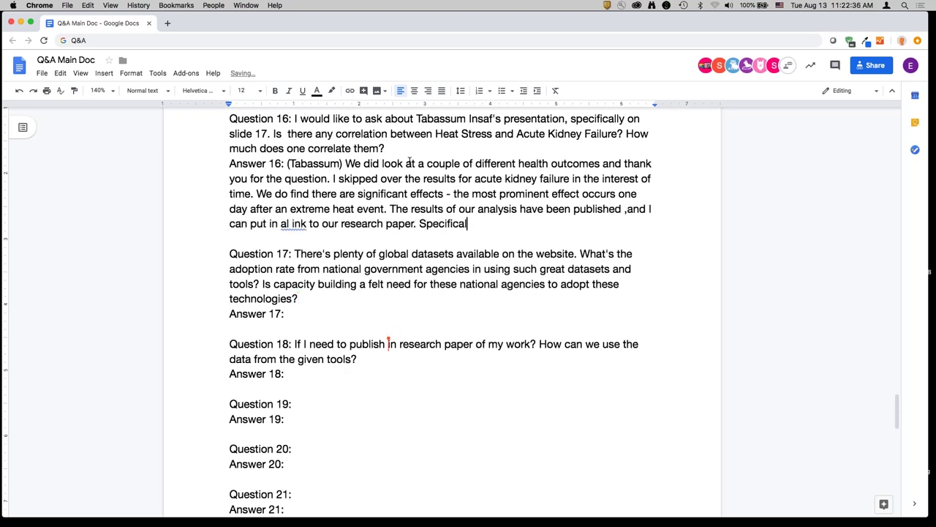
type("ly, we did find that the re")
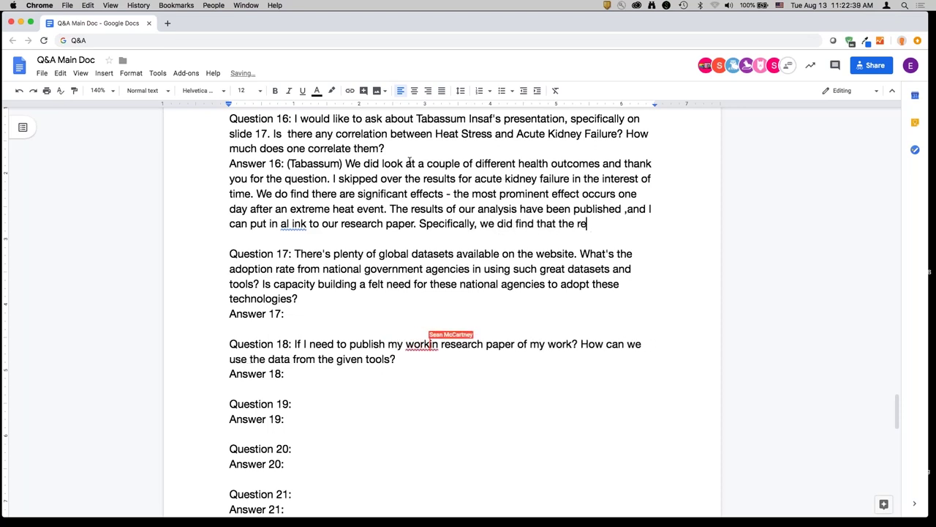
key("BackSpace")
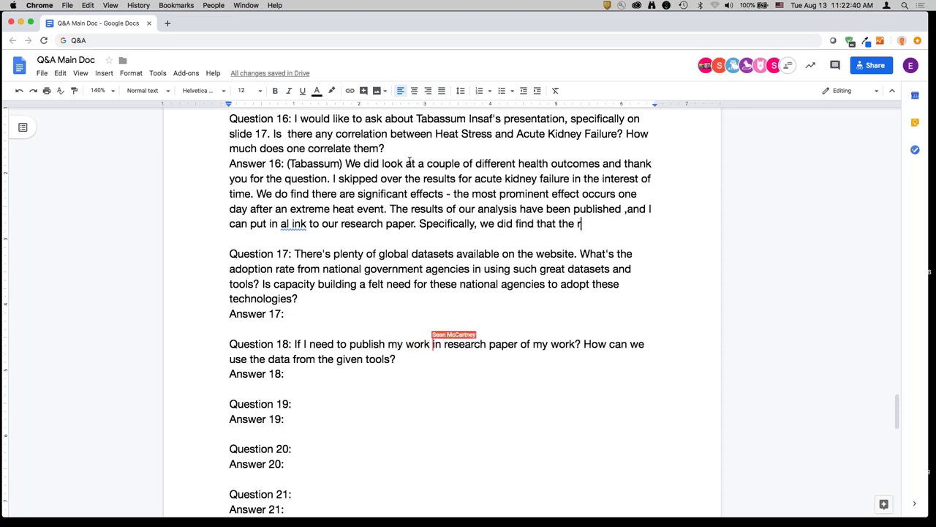
type("isk of kindney failure inc")
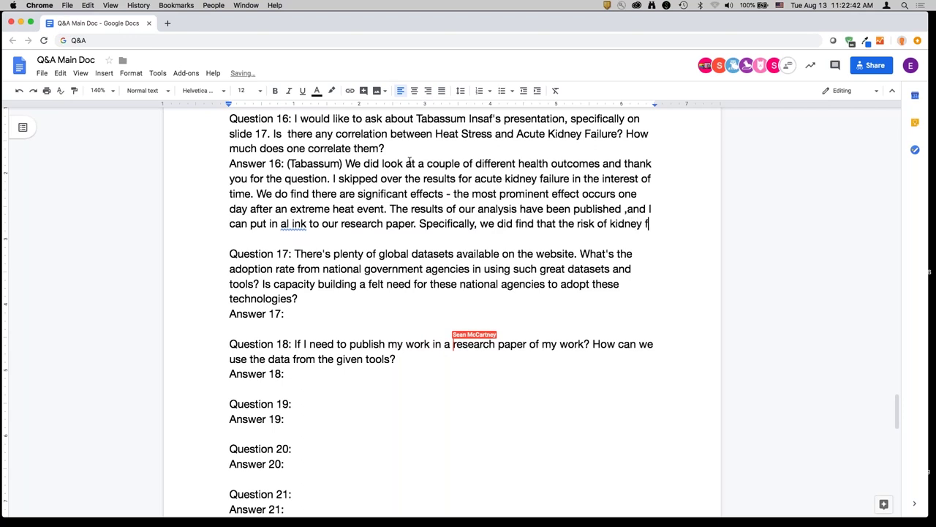
type("reases ")
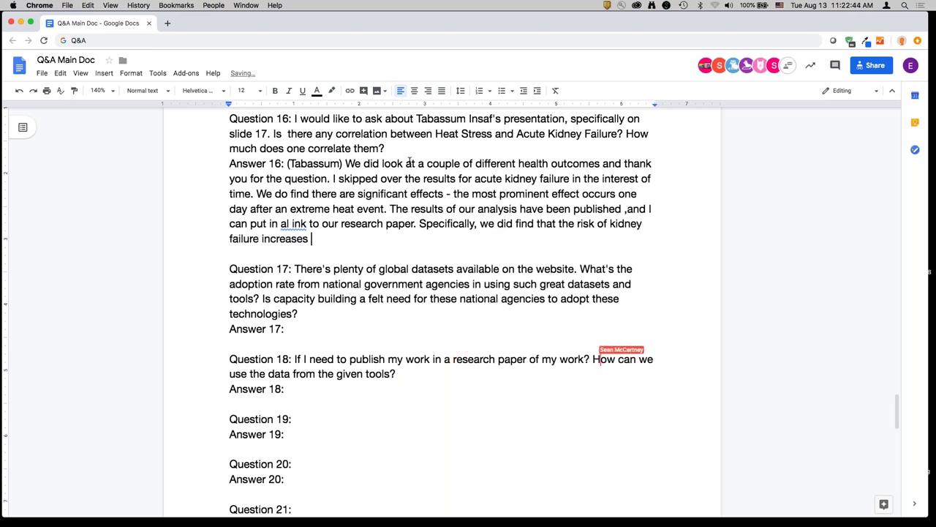
type("even up to 7 da")
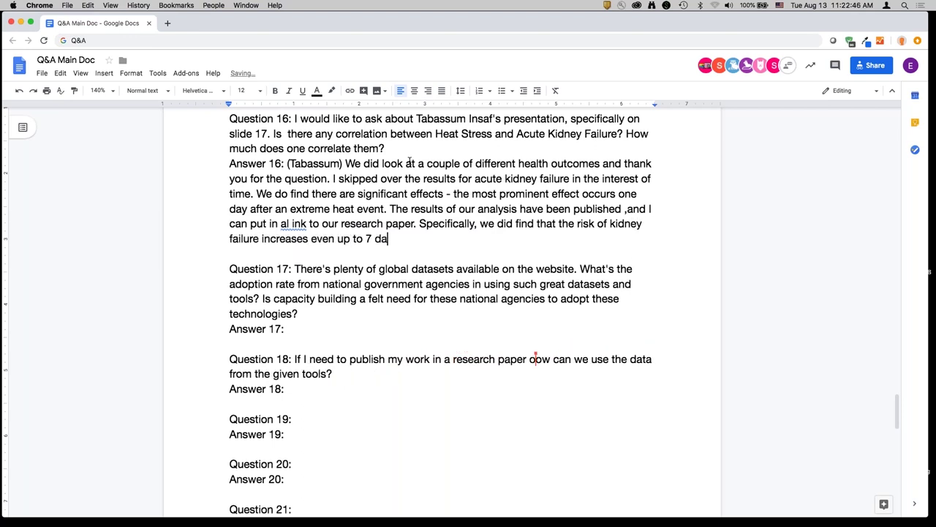
type("ys after a heat event.")
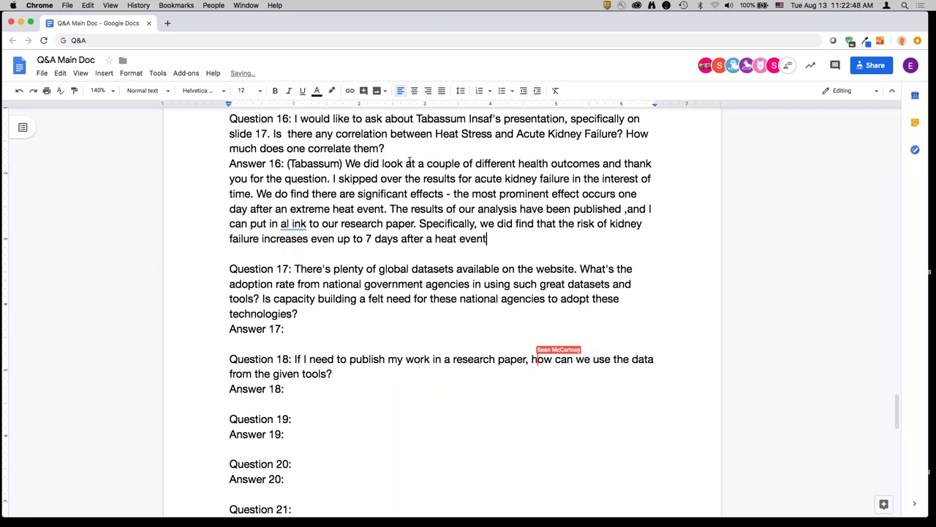
Correct the split 'al ink' to 'a link' in Answer 16
left_click(291, 223)
key("BackSpace")
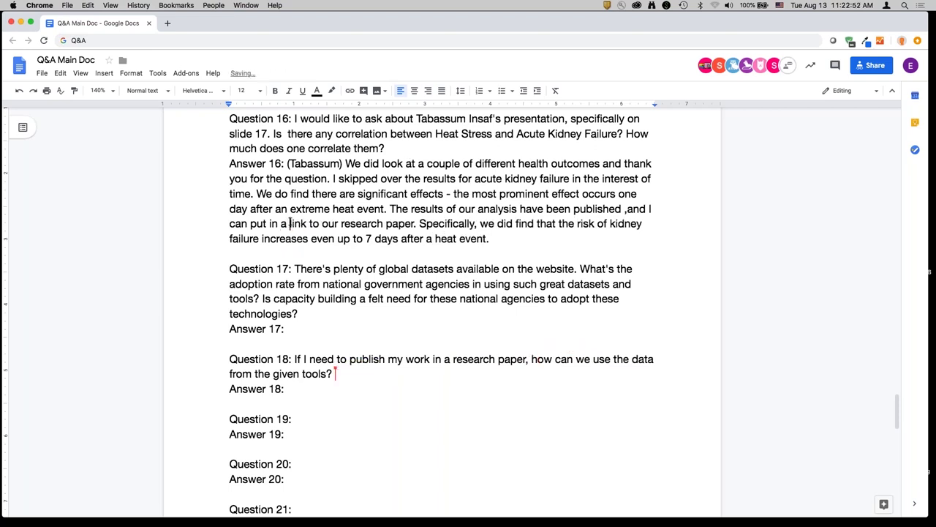
double_click(495, 238)
Start Answer 17 with an opening parenthesis for the speaker tag
double_click(398, 324)
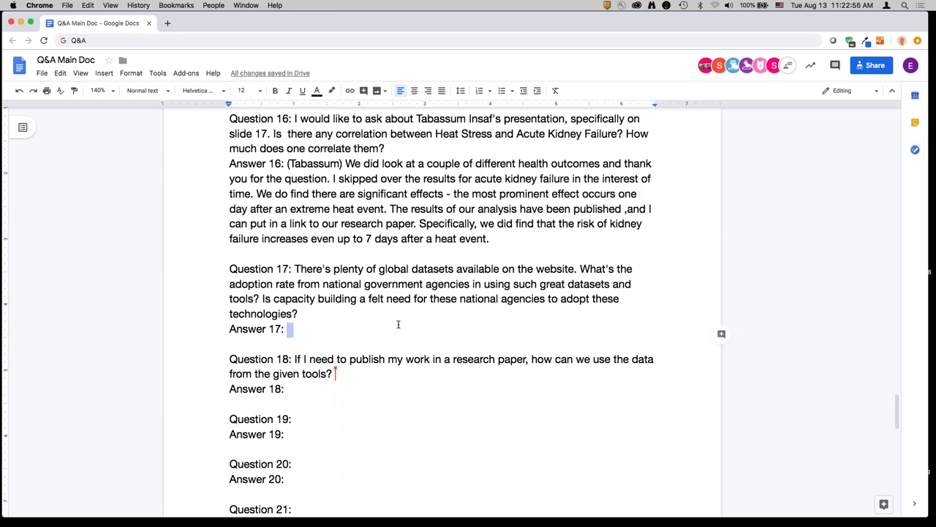
scroll(398, 324, "down", 4)
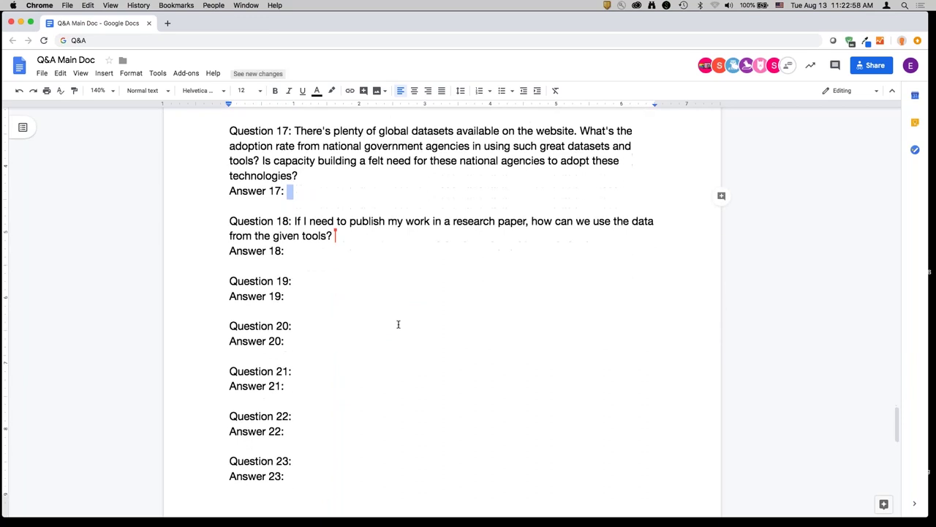
scroll(398, 324, "down", 1)
key("Left")
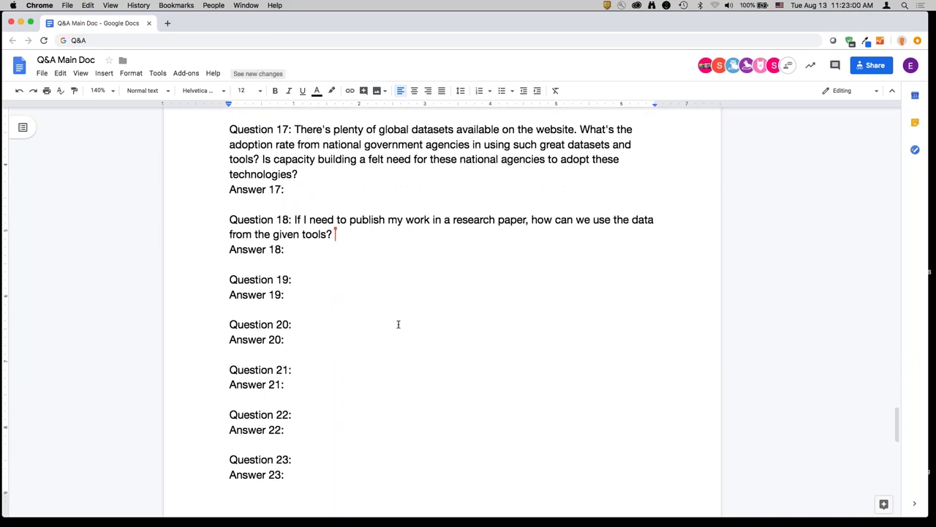
type(")")
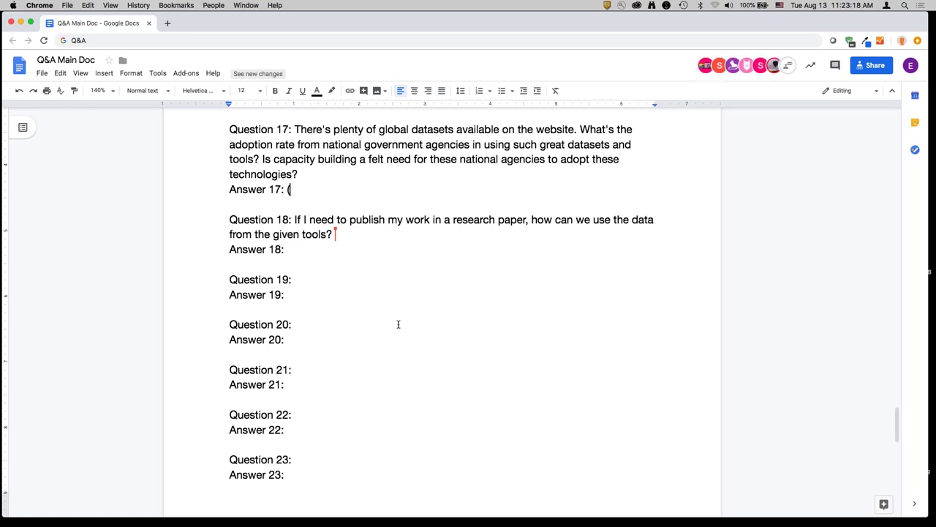
Write the presenter-tagged Answer 17: governments are a target audience and should reach out for help
type("Amelia)")
type("Governments are one o")
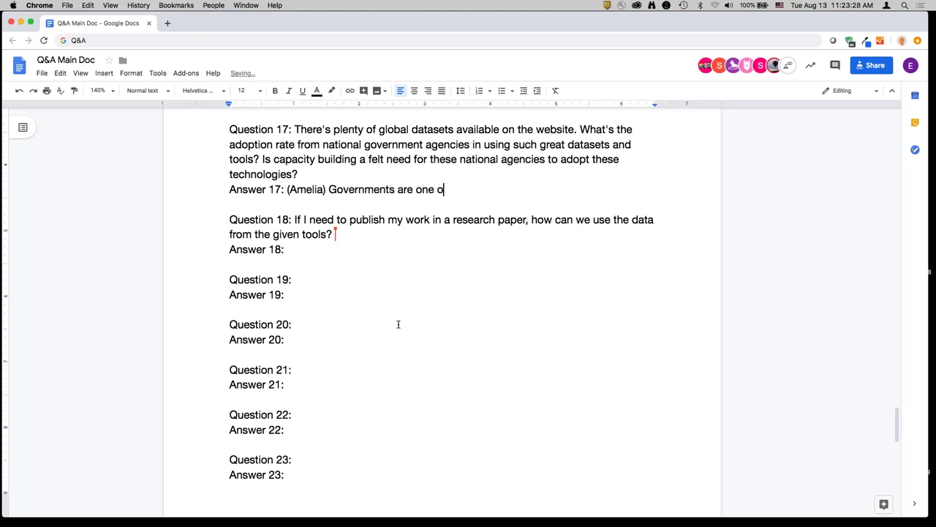
type("f our targe")
type("diences, so we highl")
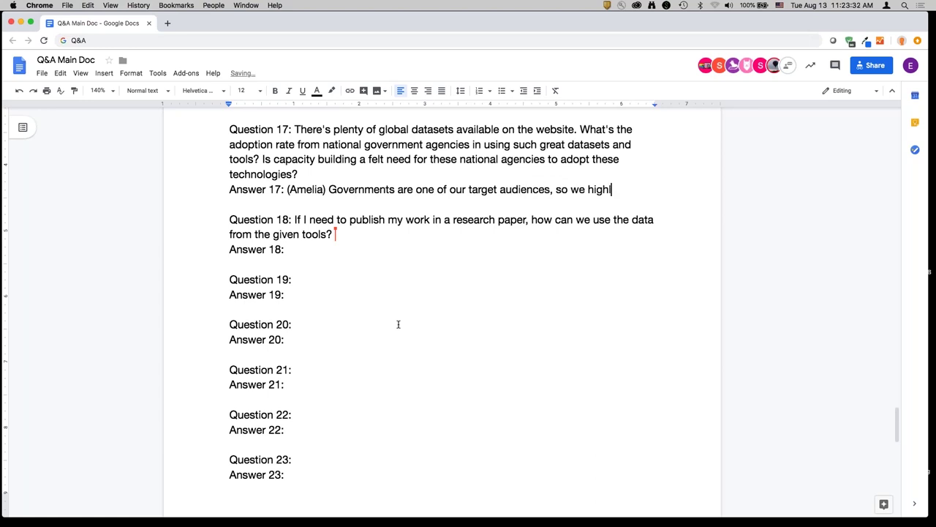
type("iy encourage any membe")
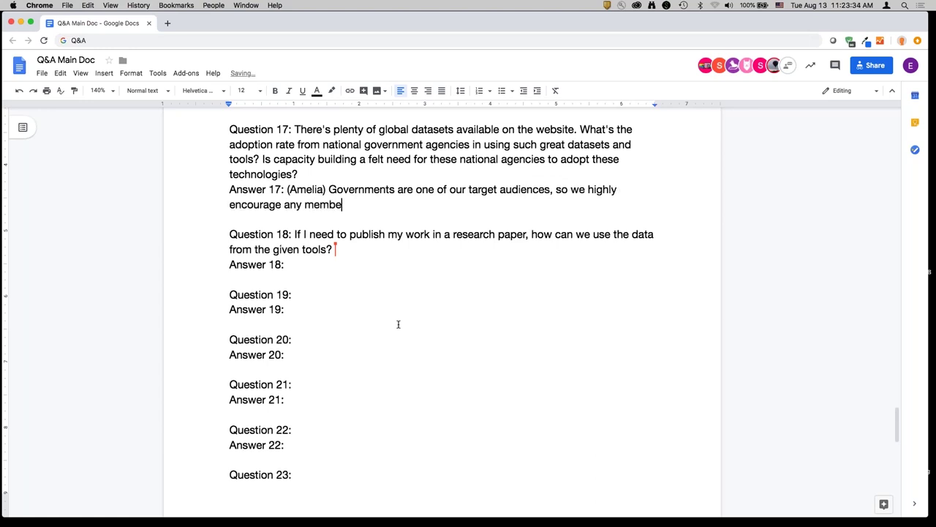
type("rs of the gov't ot")
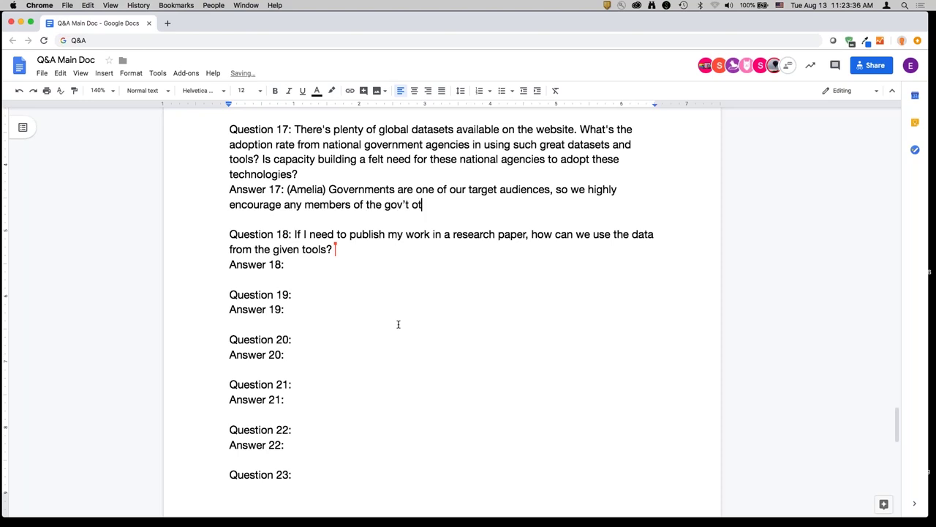
type(" use our data. We're tryi")
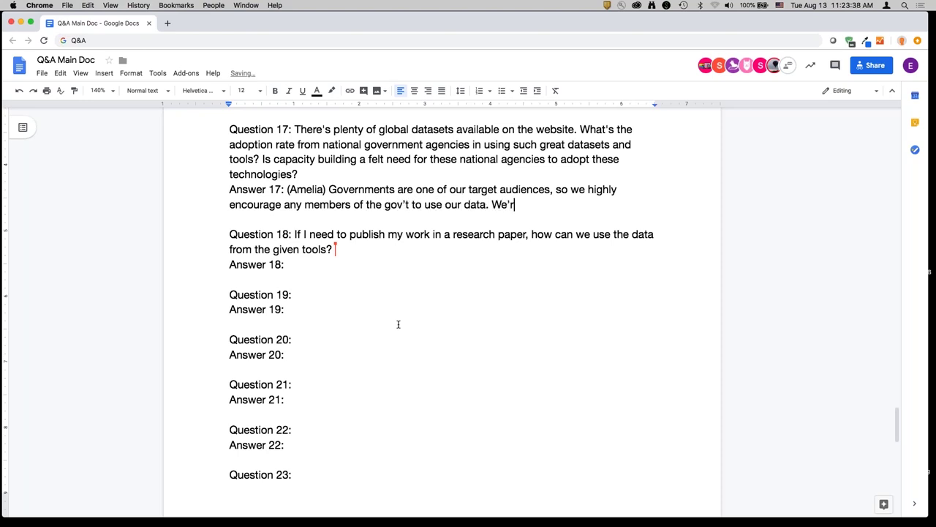
type("ng to reach out to p")
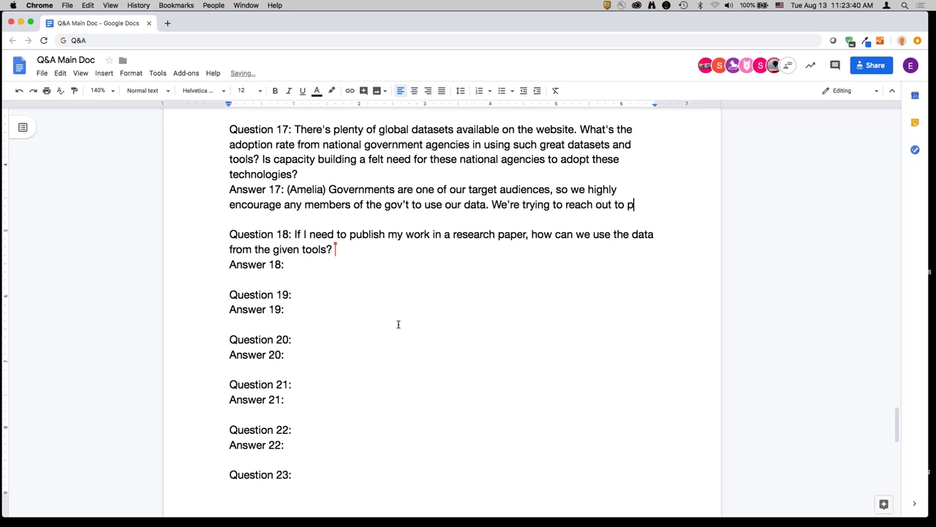
type("eople using reseource watch and find")
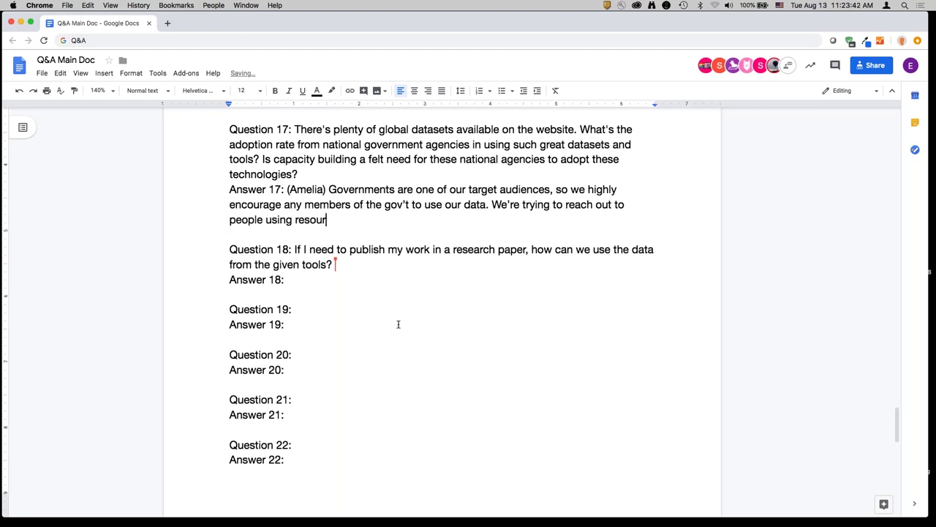
type(" out how tey")
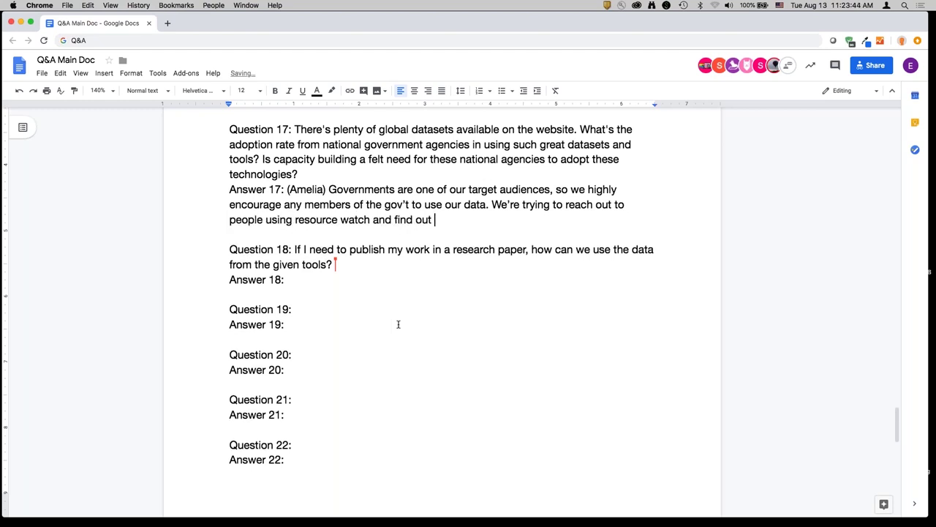
key("BackSpace")
key("BackSpace")
type("hey're using it. If you know")
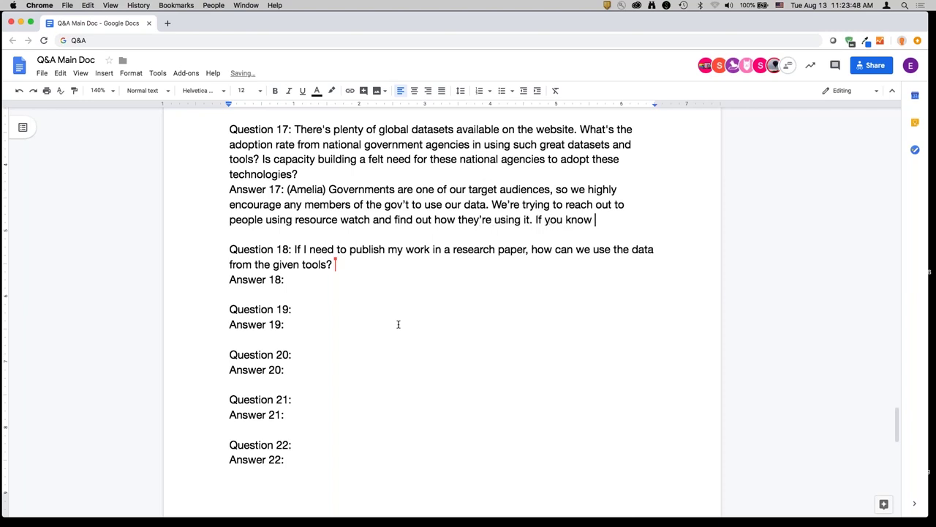
type(" of any members of go")
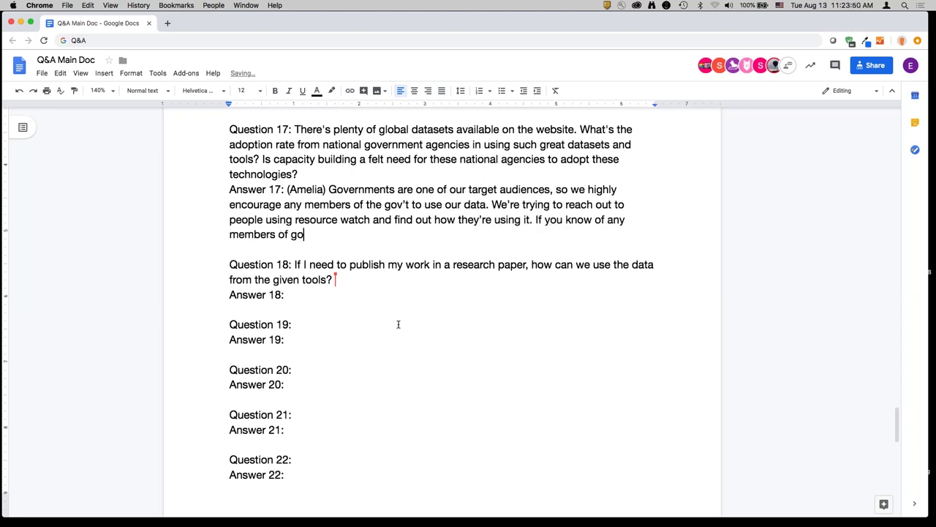
type("vernment interested in ")
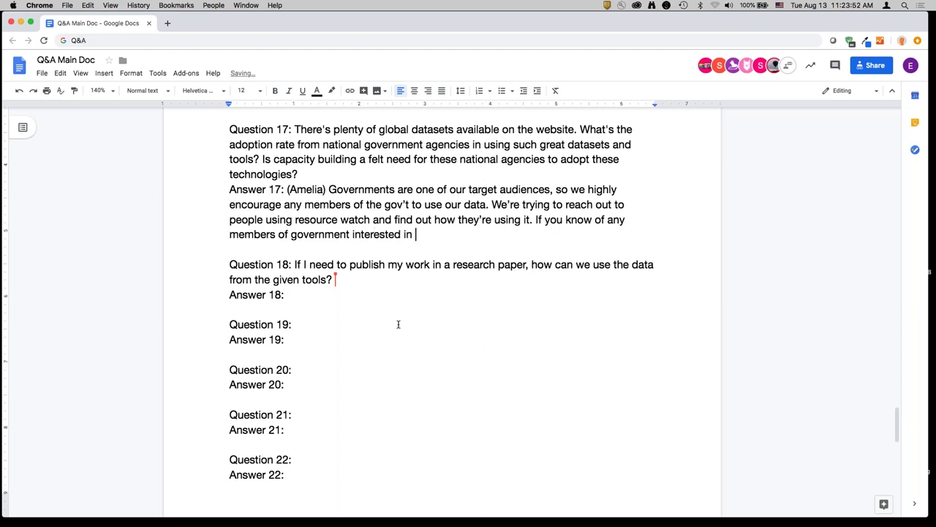
type("using this type of data, ")
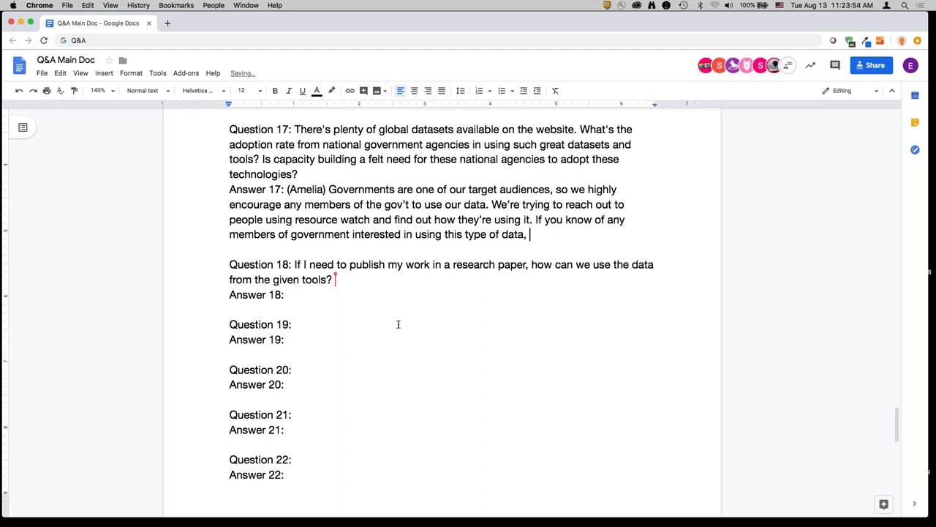
type("w")
key("BackSpace")
type("tell them to reach out")
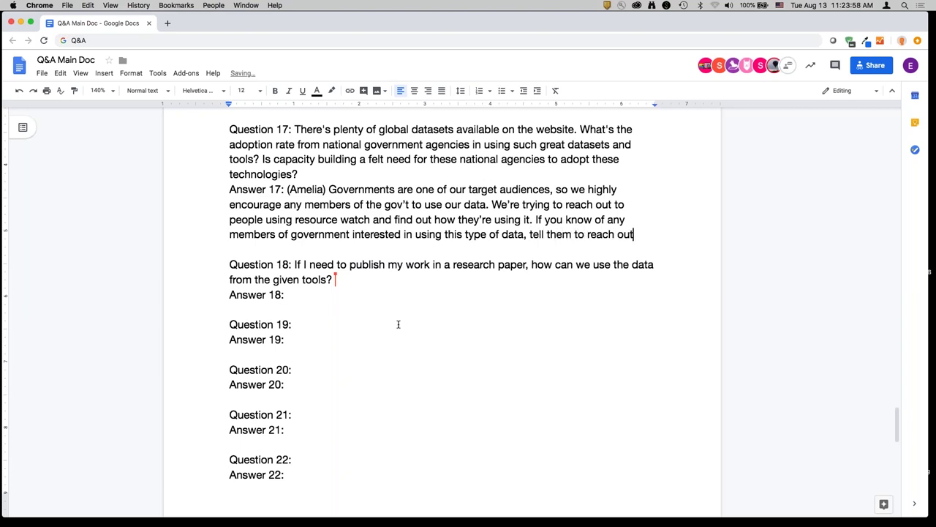
type(" to us. We're happ")
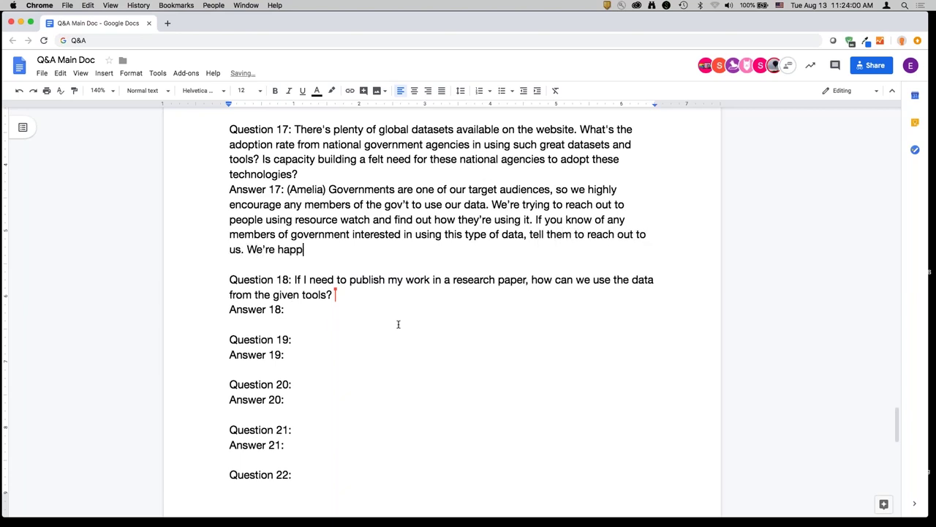
type("y to work with them, t")
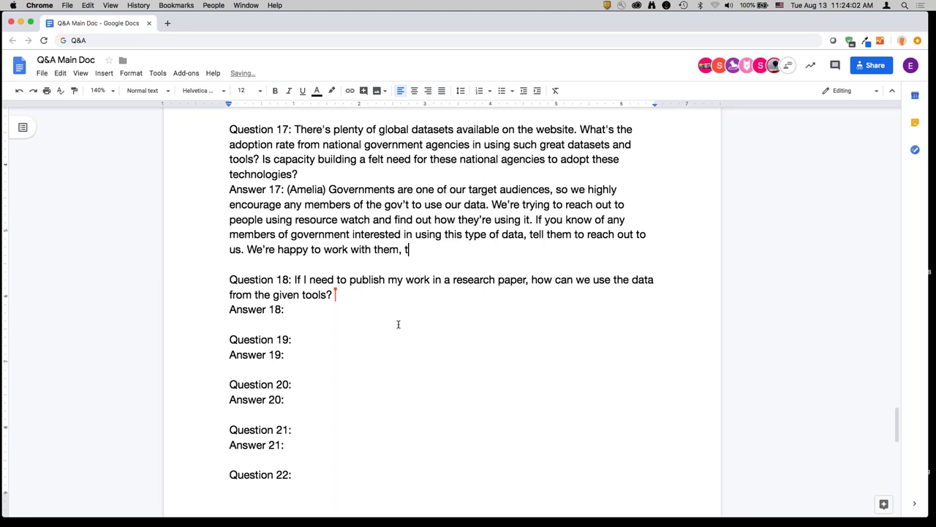
type("o help them through any problems they ")
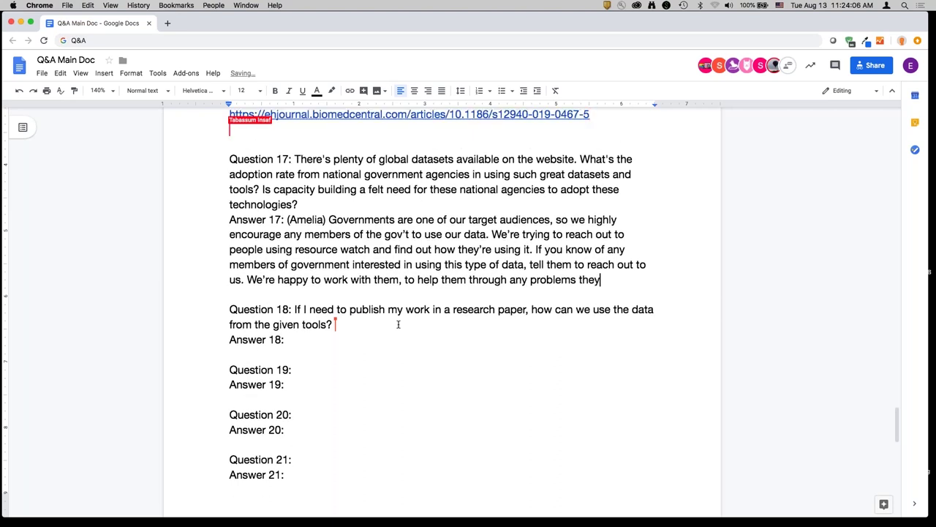
type("may have")
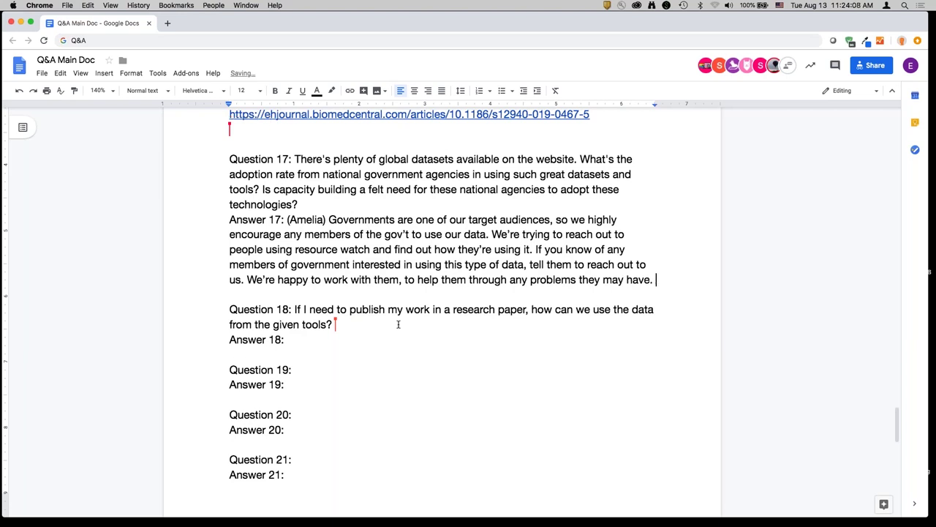
type(".")
scroll(390, 327, "down", 1)
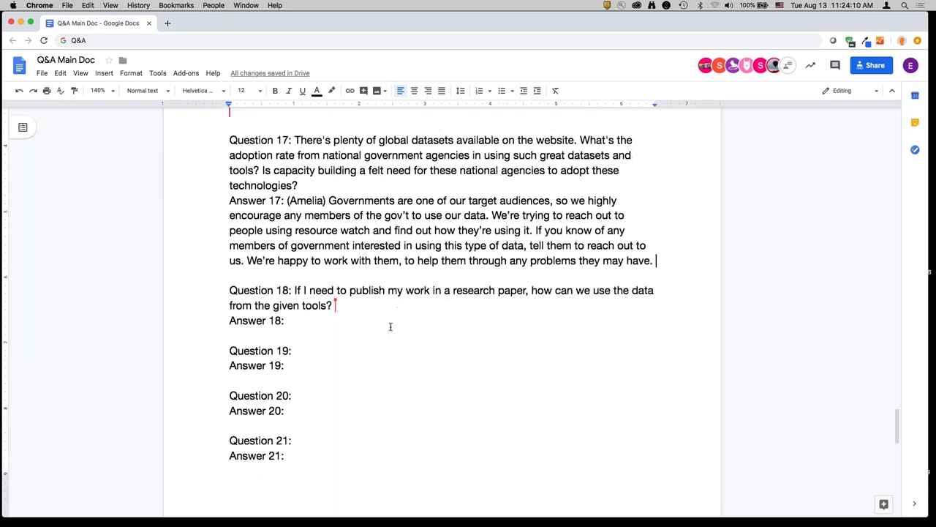
double_click(341, 326)
Fill Answer 18 with two presenters' replies on downloading data and contacting them for access
left_click(341, 327)
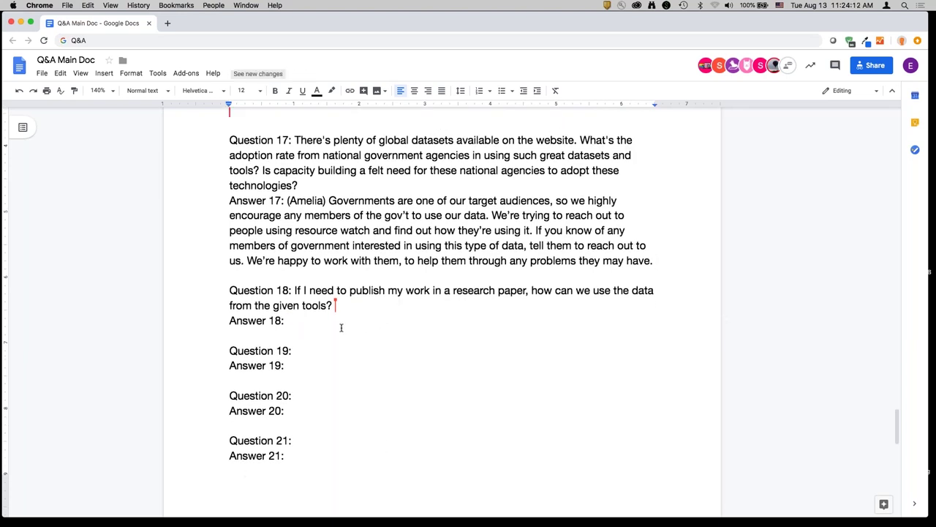
scroll(341, 327, "down", 2)
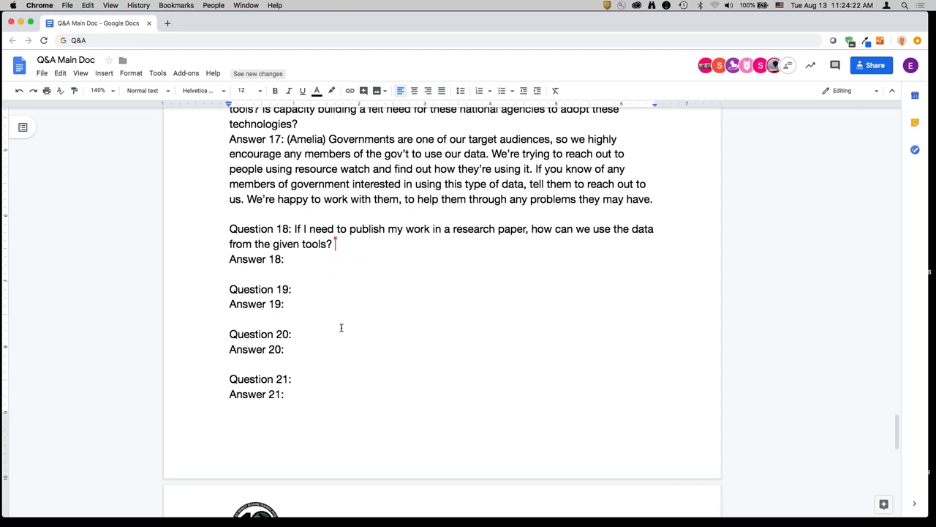
type("(Amelia")
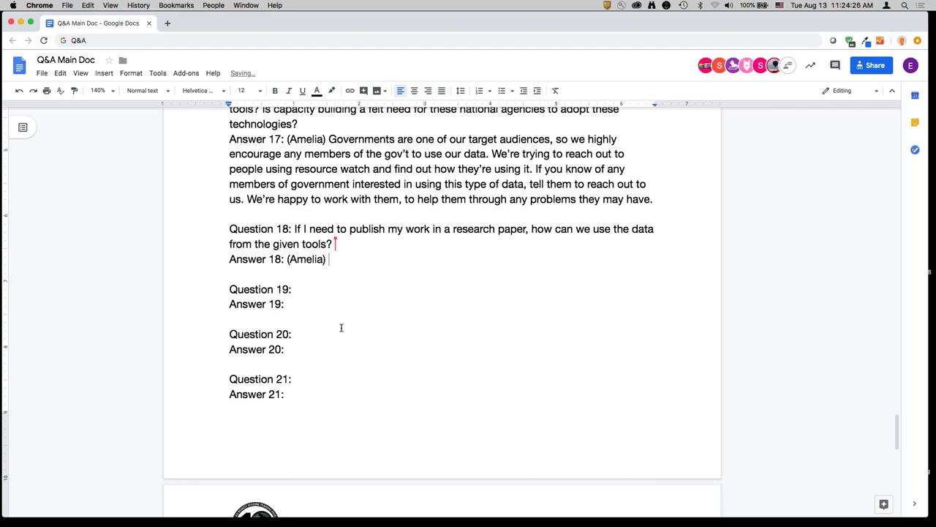
type(") If you would like to")
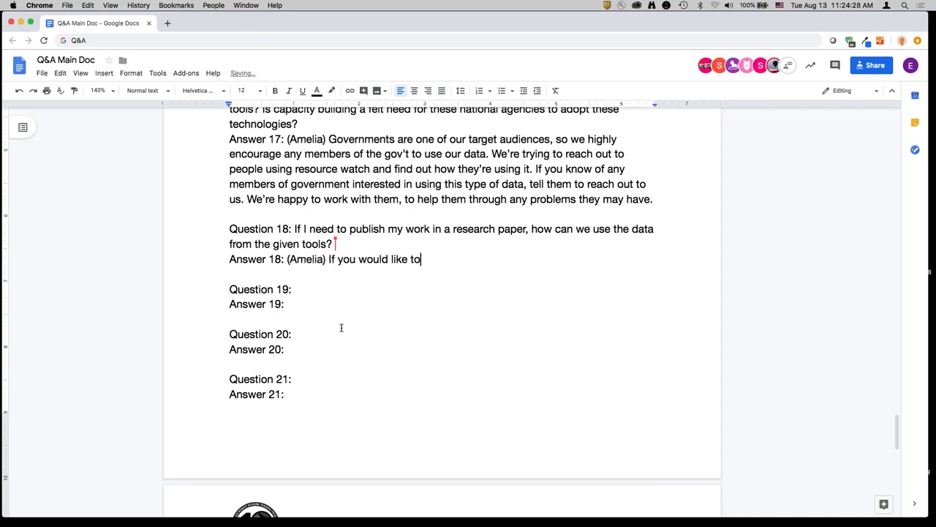
type(" download data from res")
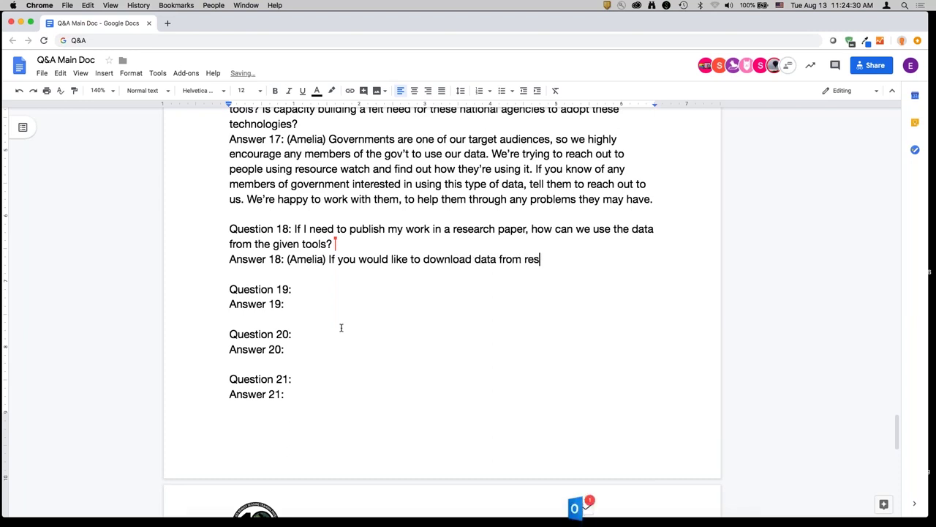
type("ource watch, as I've m")
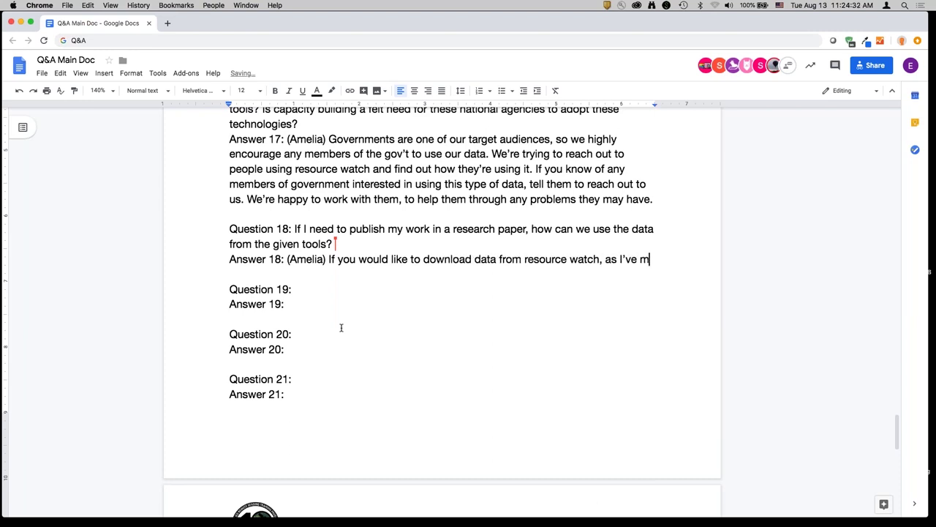
type("entioned we have")
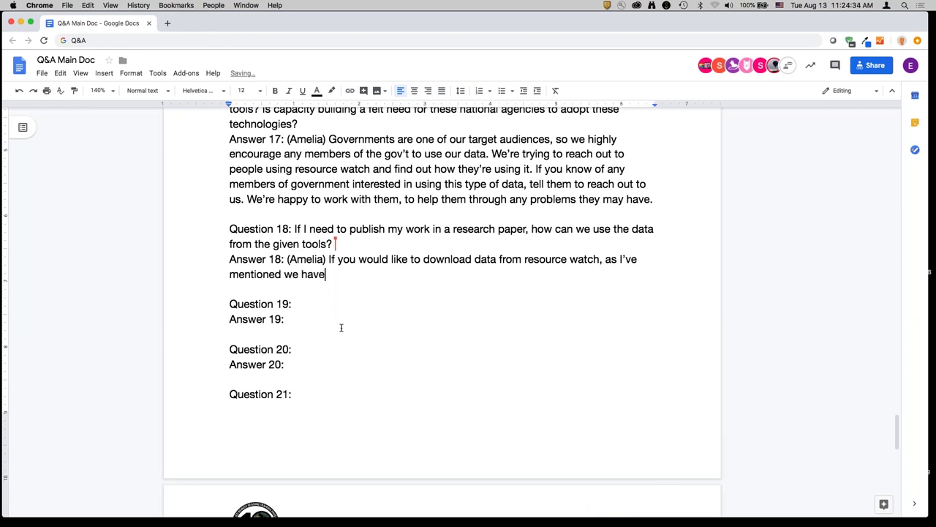
type(" the direct download li")
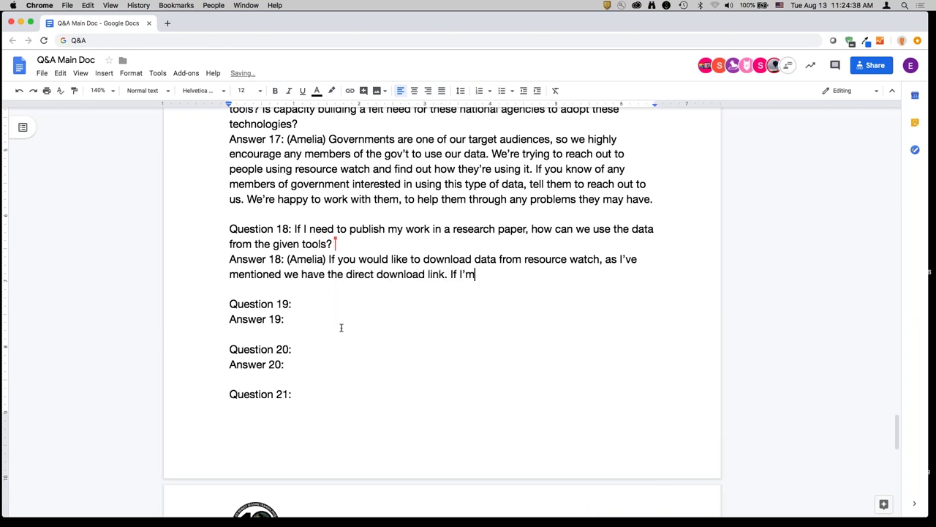
type("nk. If I'm understanding correctly, yo")
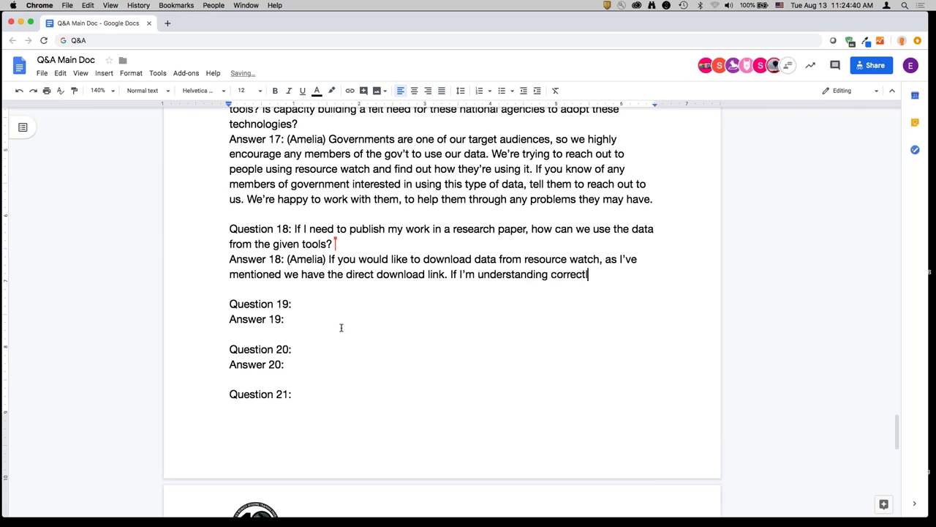
type("u're asking how to")
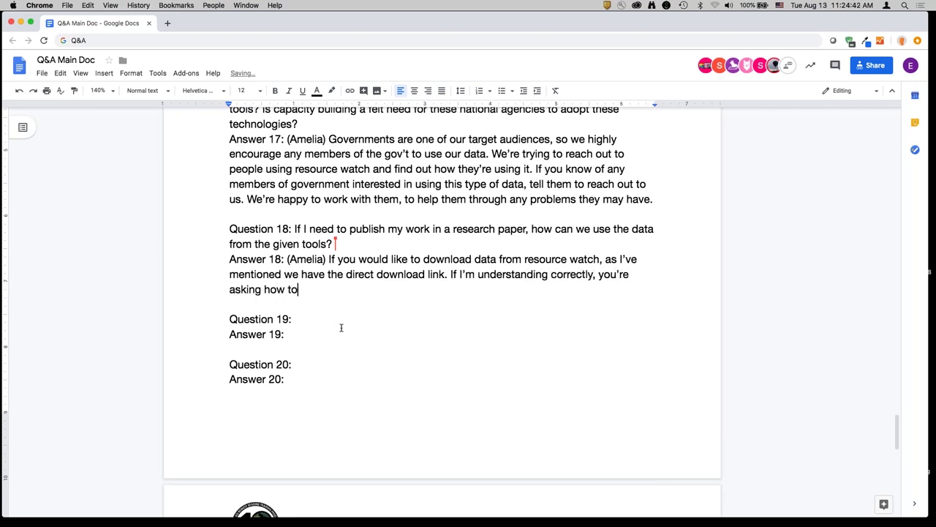
type(" access the data - ")
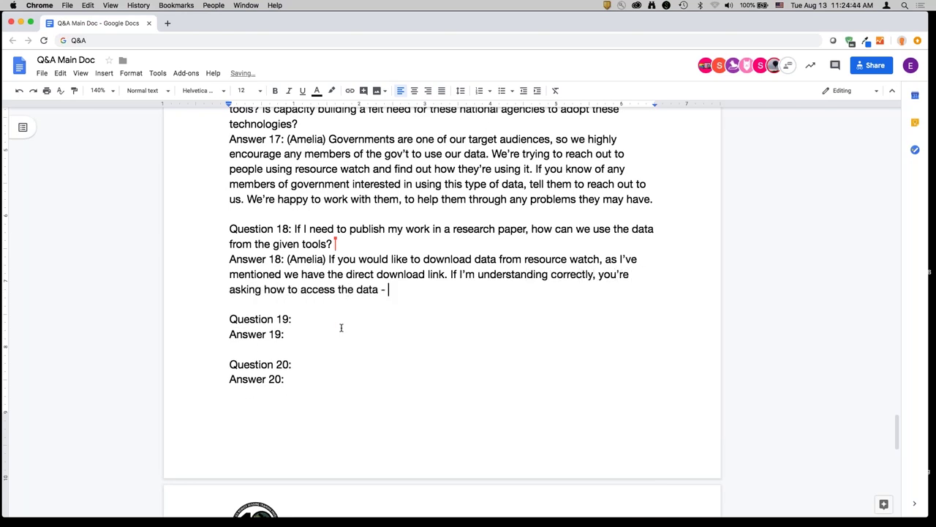
type("we have download")
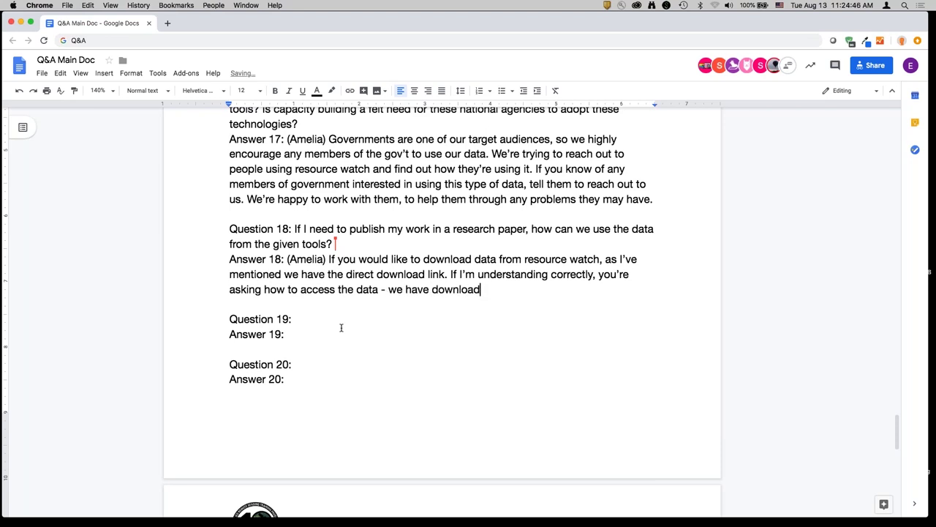
type(" links, so you can do")
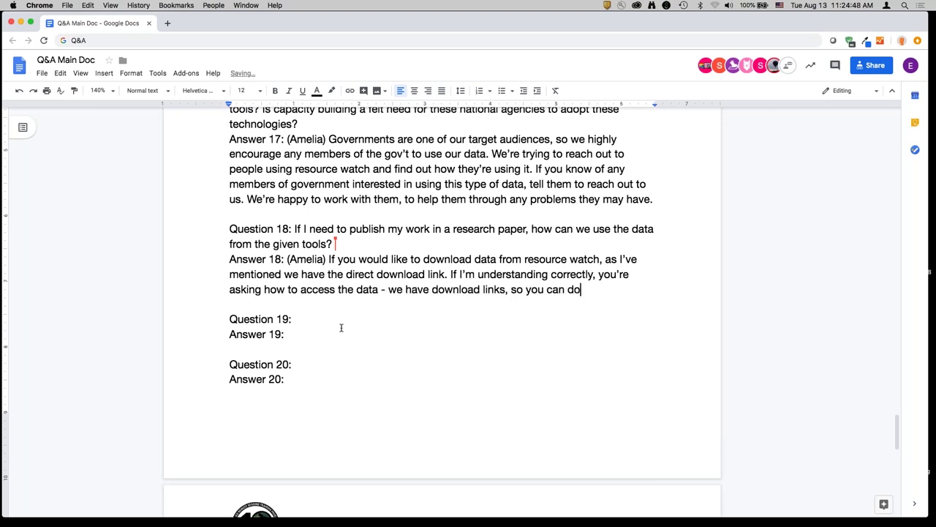
type("wnload the ")
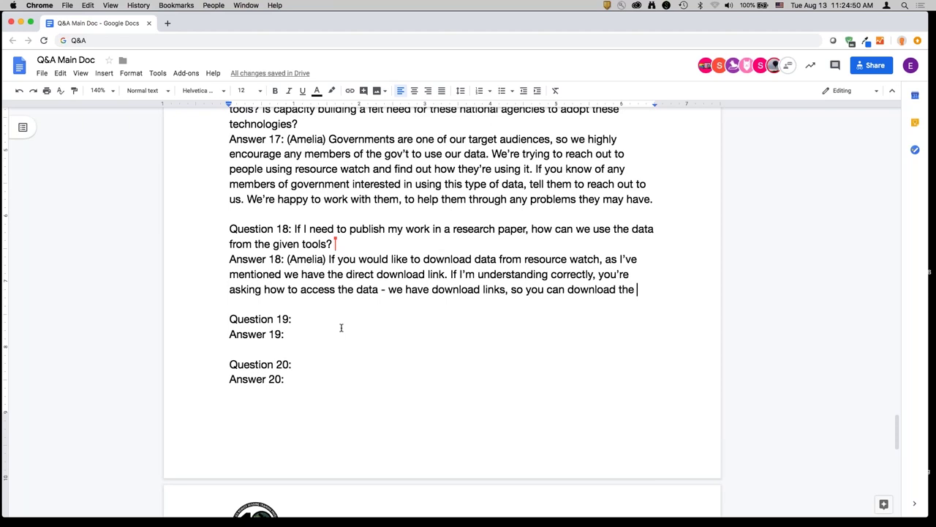
type("data to do whate")
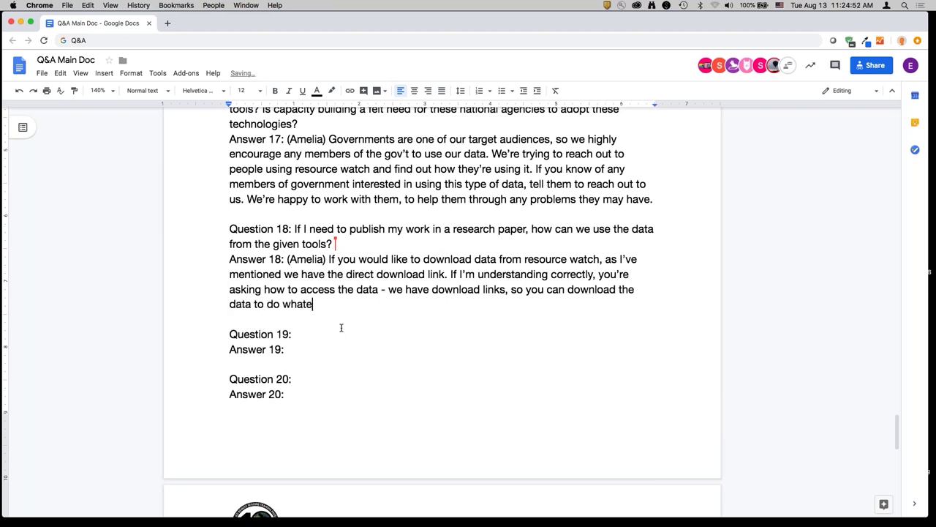
type("ver analysis related to ")
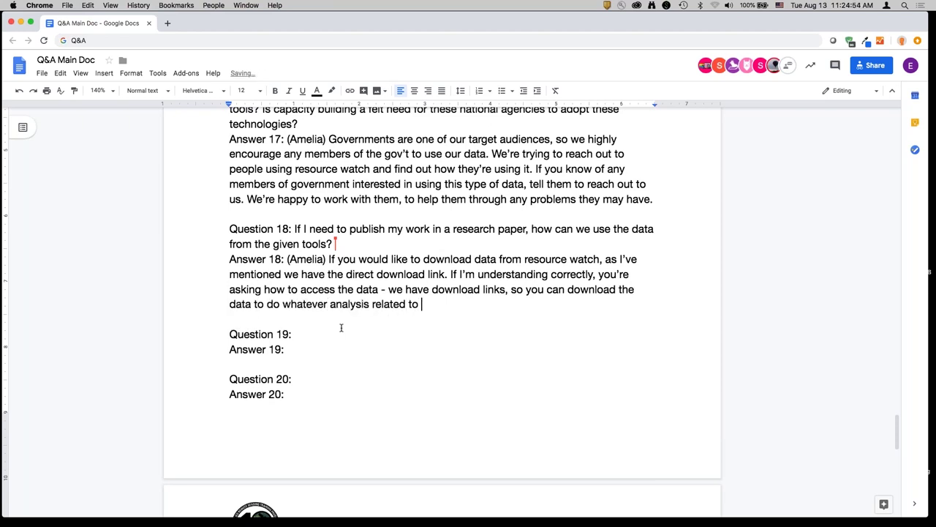
type("your research you'd want.")
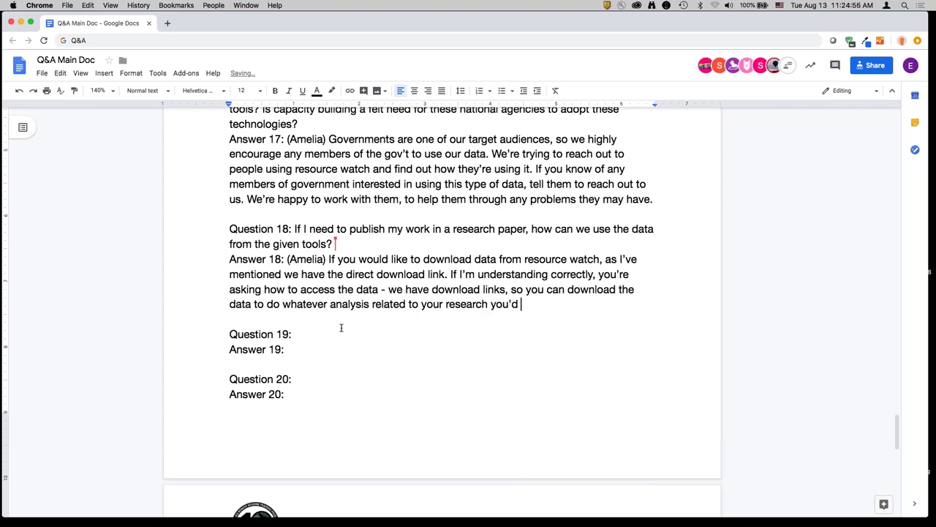
key("Return")
type("(Tabassum) ")
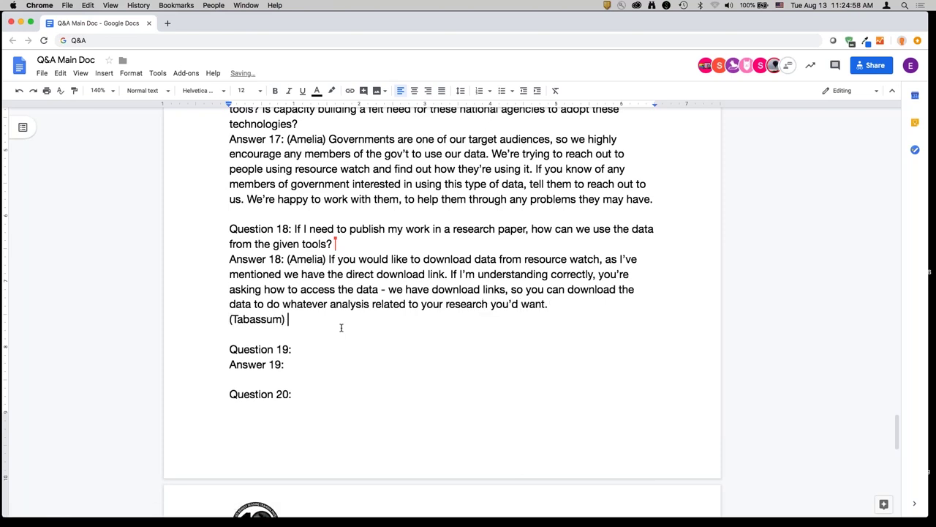
type("Feel free to contact")
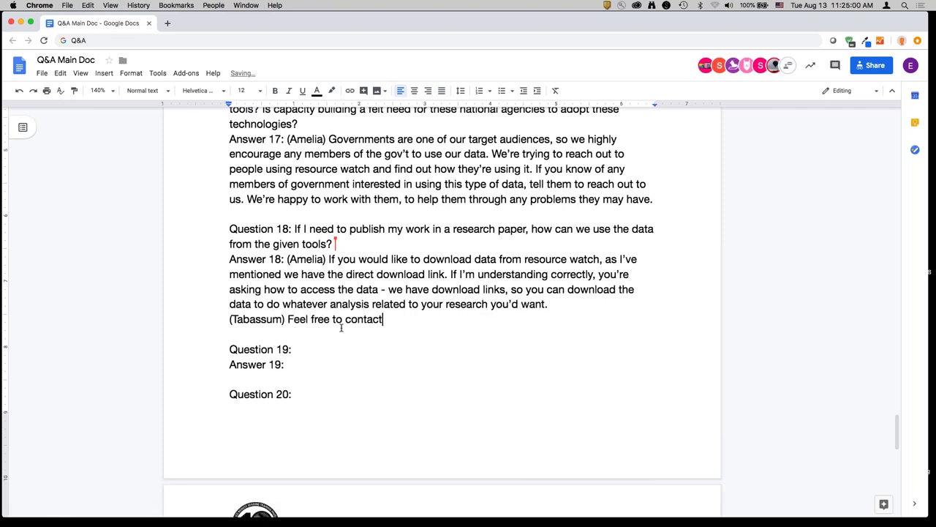
type(" me, and we can talk")
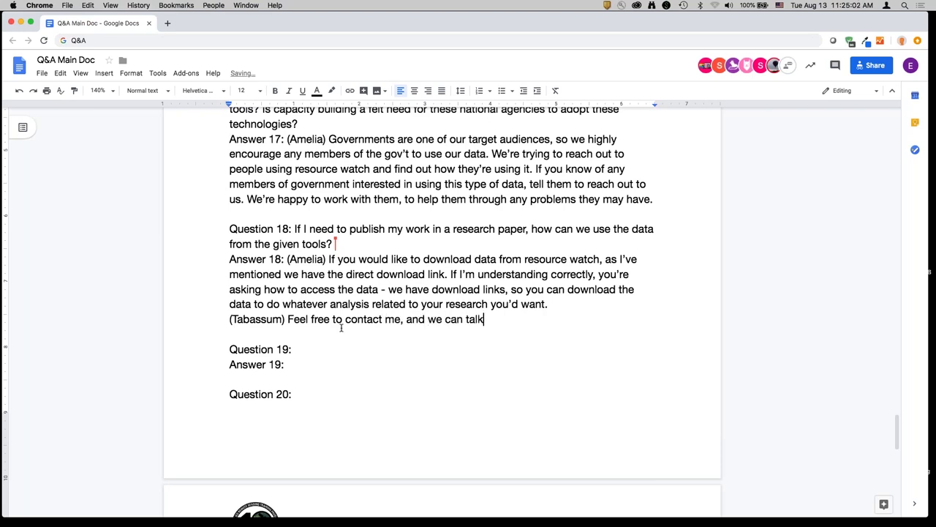
type(" about how you can acc")
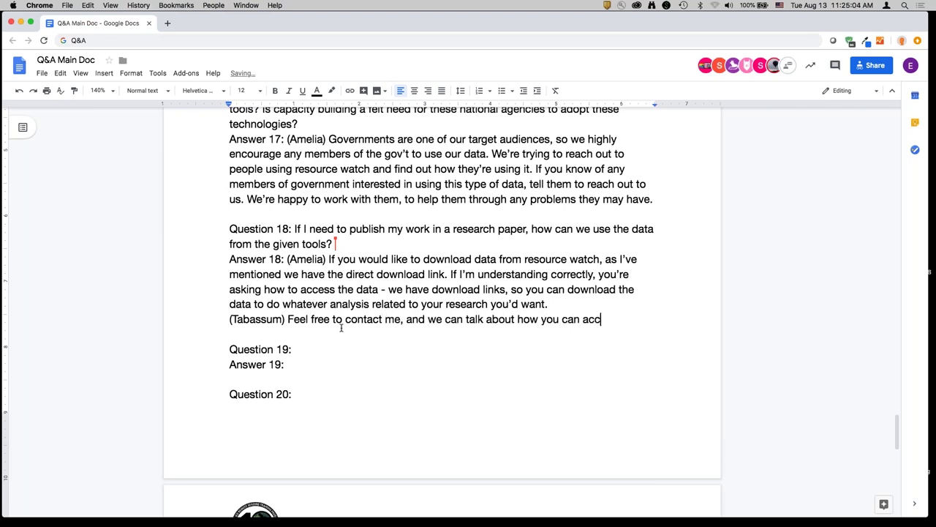
type("ess the data since it")
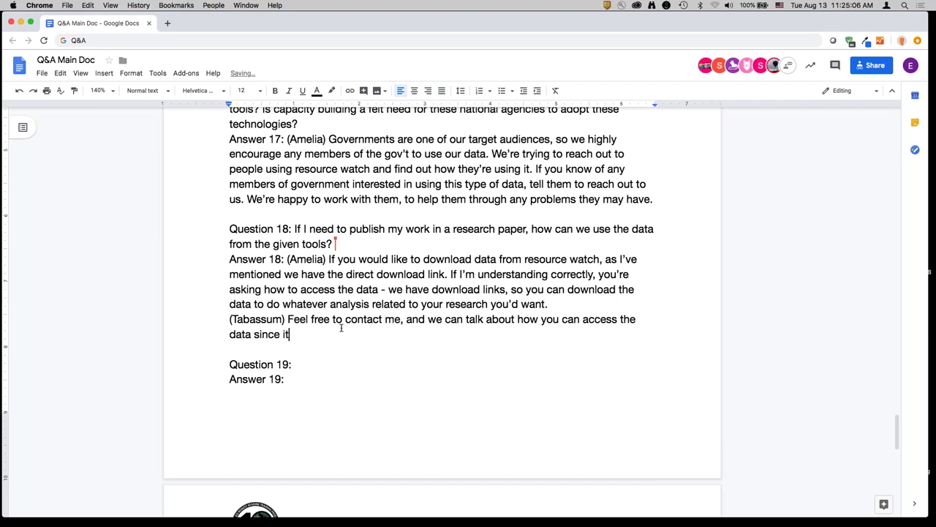
type(" isn't available yet, but")
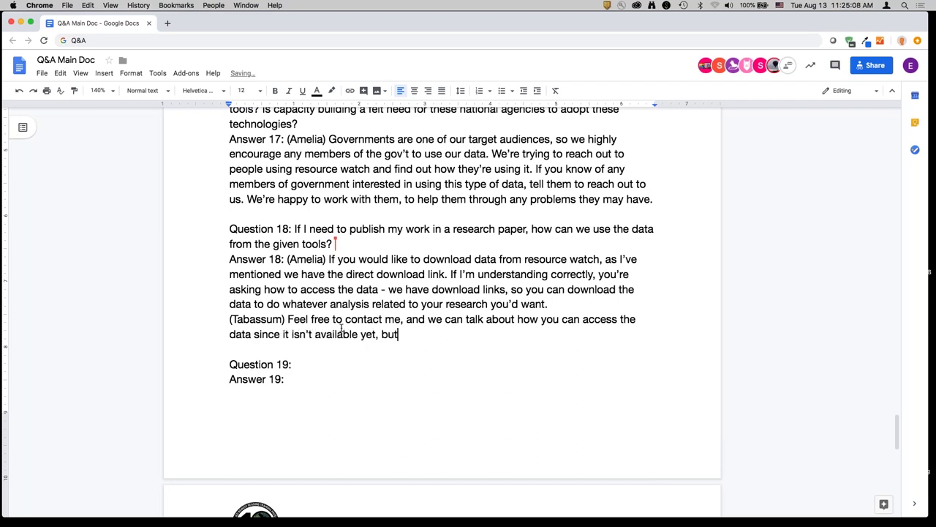
type(" it should be puc")
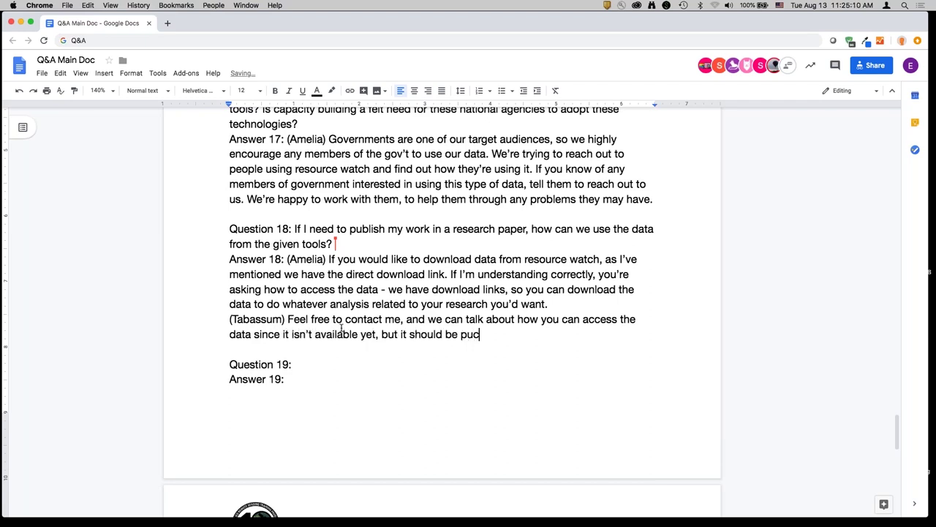
key("BackSpace")
type("blically availab")
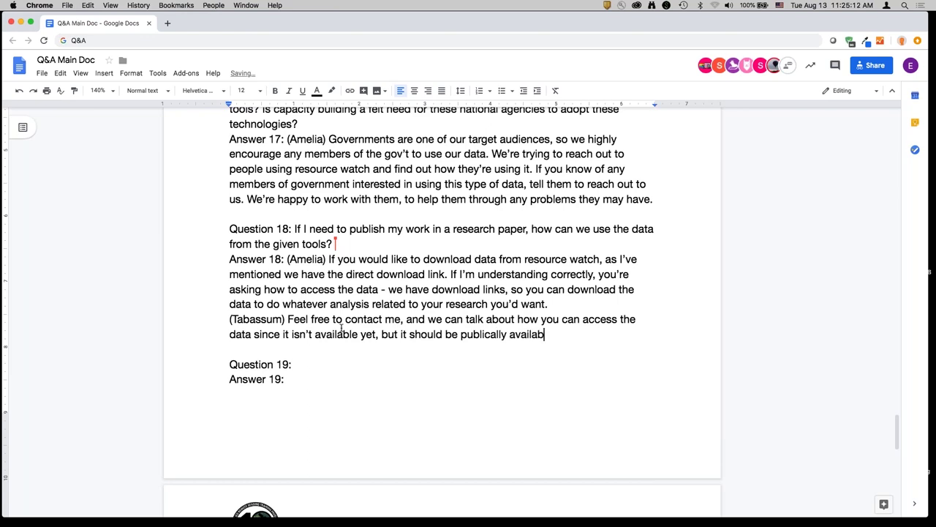
type("le soon")
Begin Answer 19 with the presenter's name in parentheses as the speaker tag
key("Down")
key("Down")
key("Down")
type("(A")
scroll(364, 488, "down", 3)
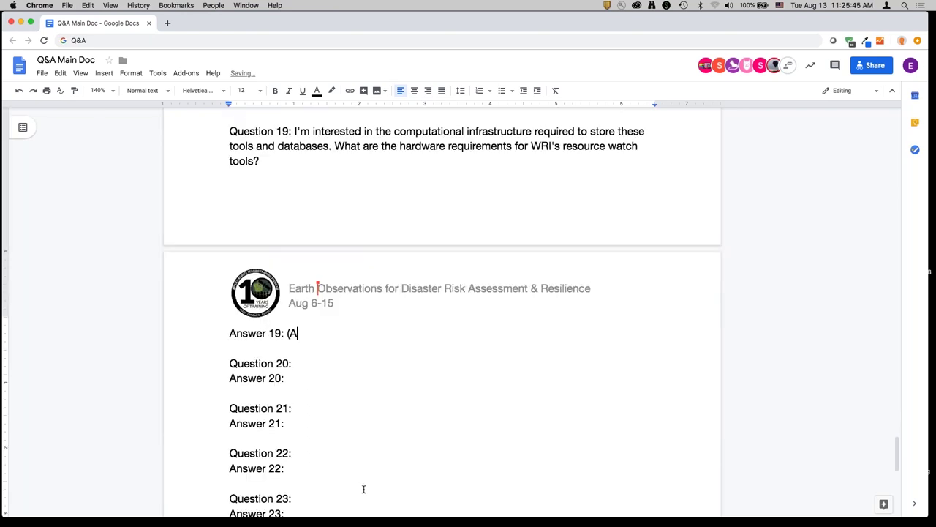
type("melia) In order to use resourcewatch, all you need are an internet")
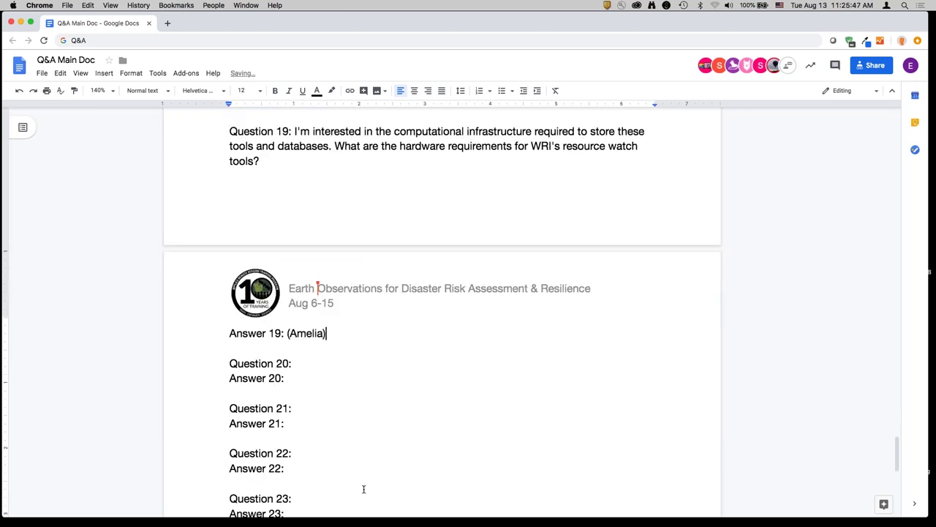
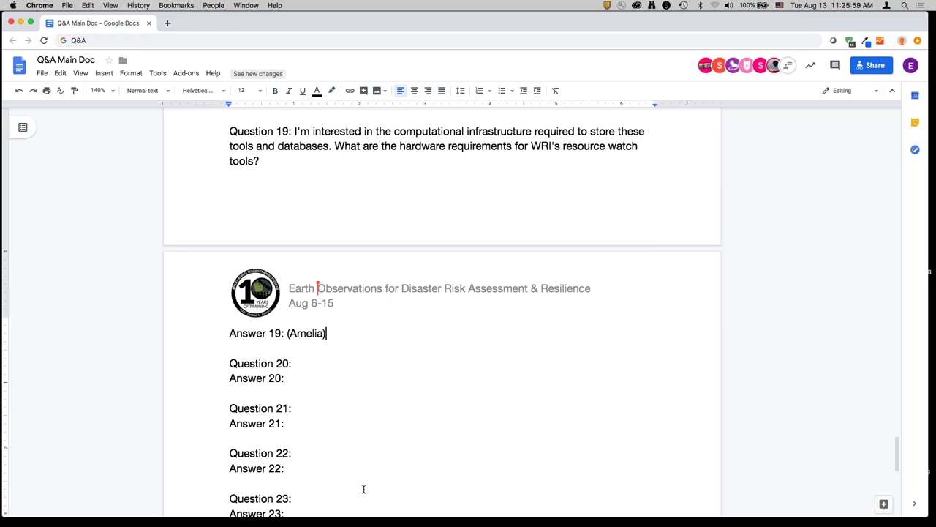
Type Answer 19's reply: Resource Watch needs only an internet connection and a browser
type("In order to u")
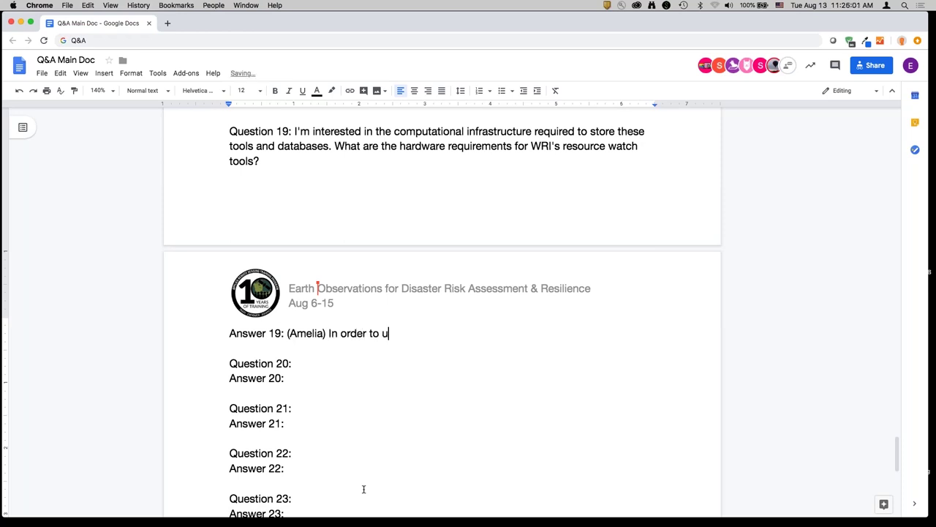
type("se resourcewa")
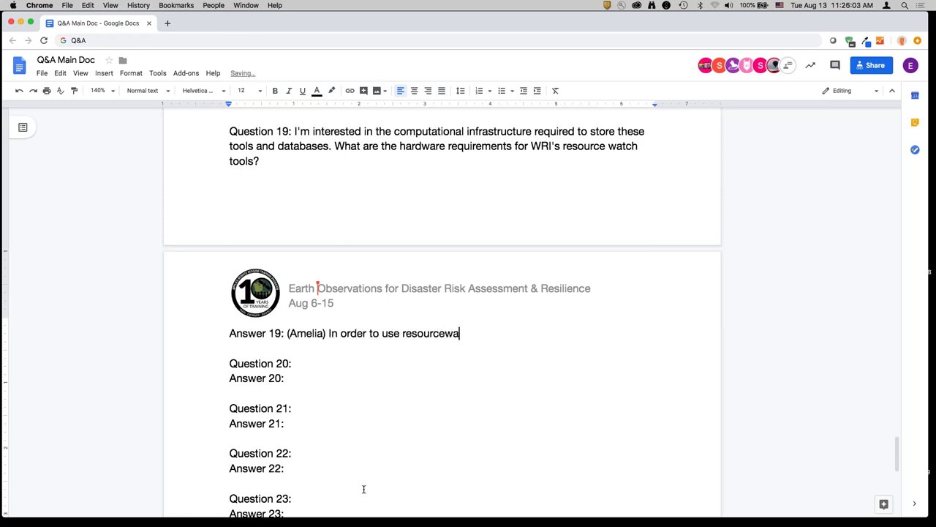
type("tch, all you need")
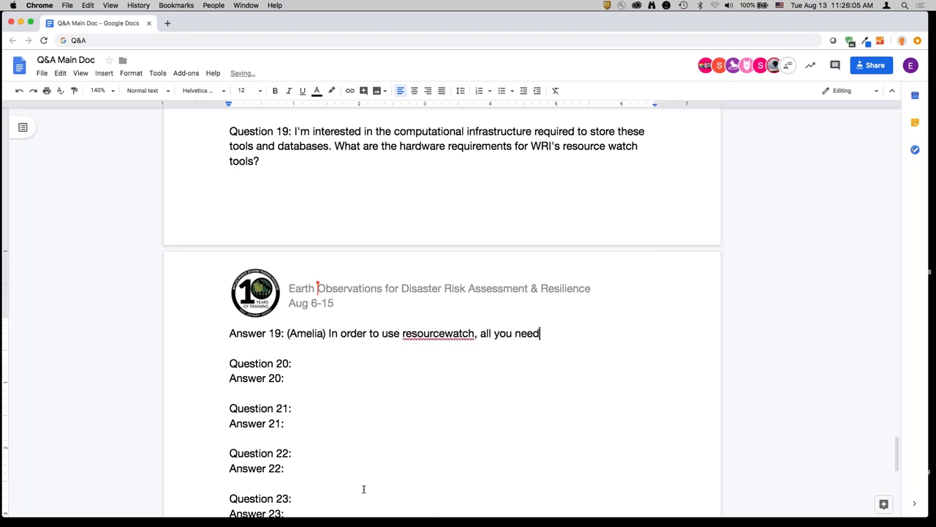
type(" are an internet ")
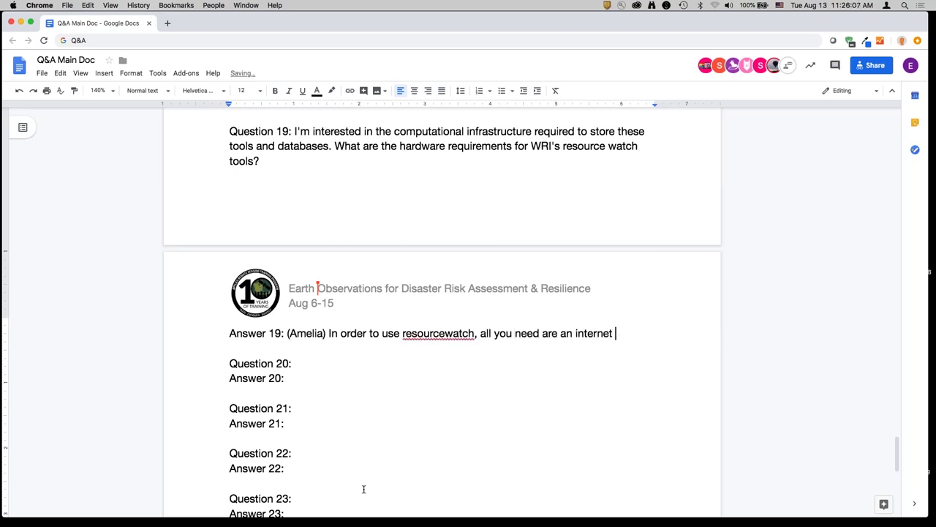
type("coinnection a")
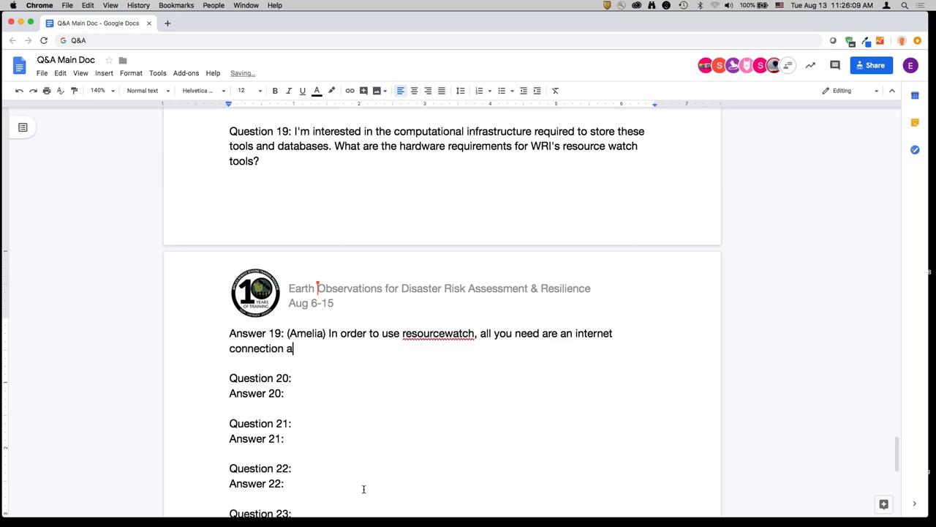
type("nd a browser. ")
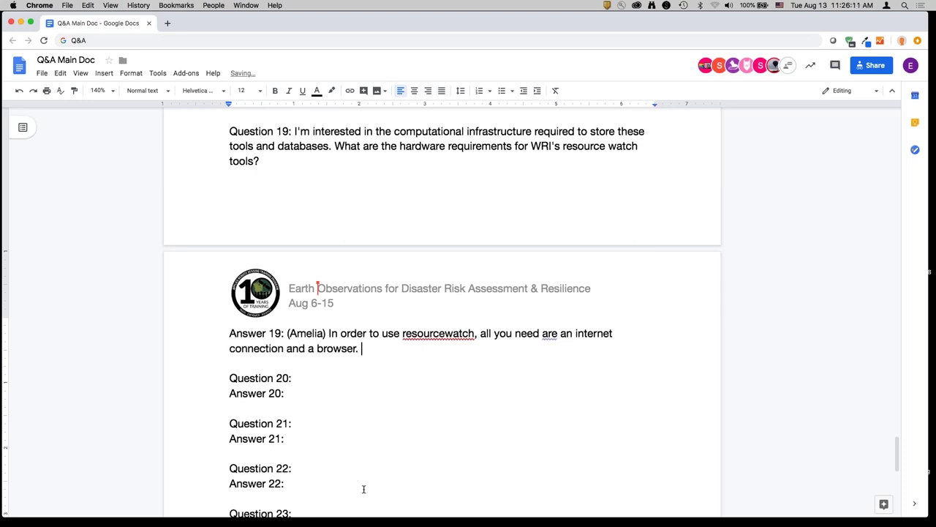
type("You can go to the website and interac")
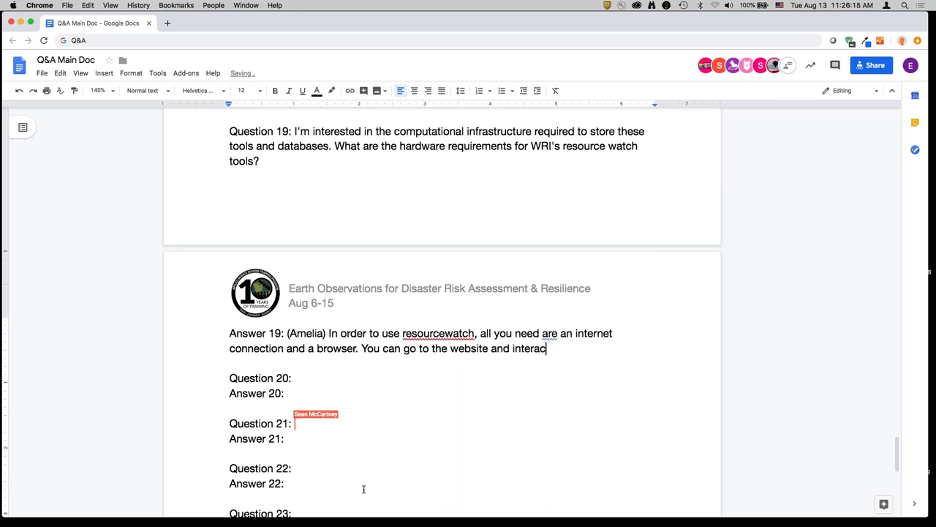
type("t with our data there")
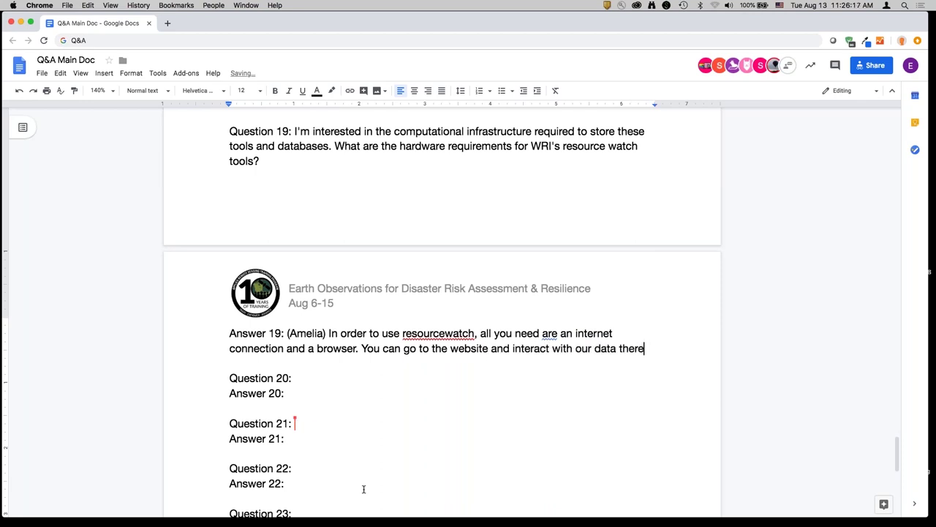
type(". IF you want to do m")
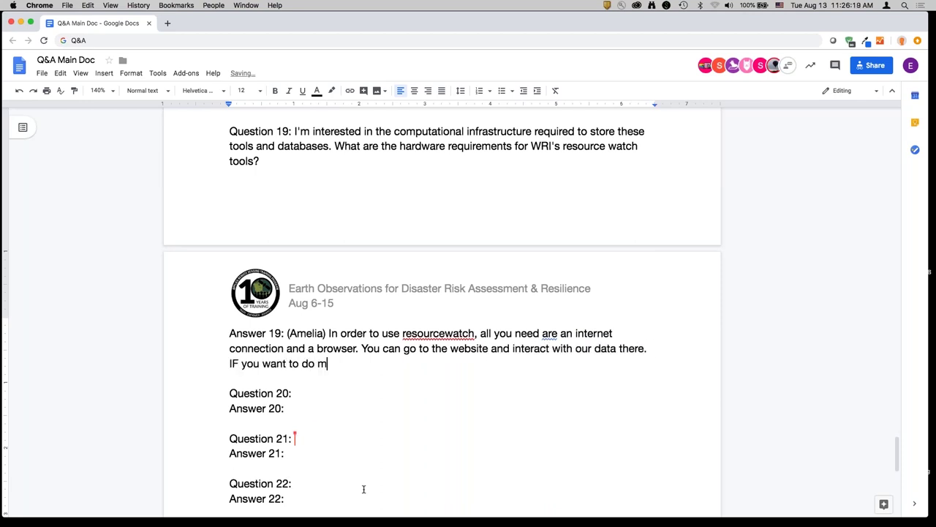
type("ore in-depth analys")
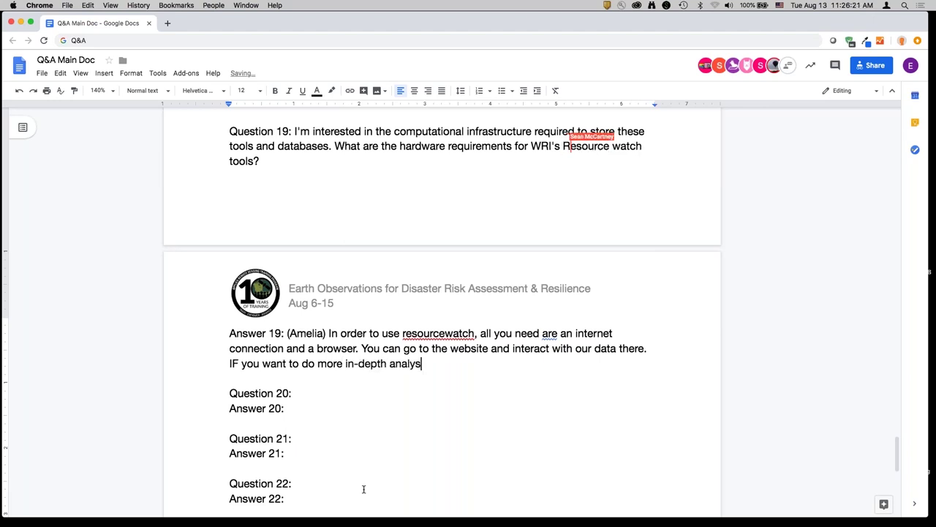
type("is and do it yoursel")
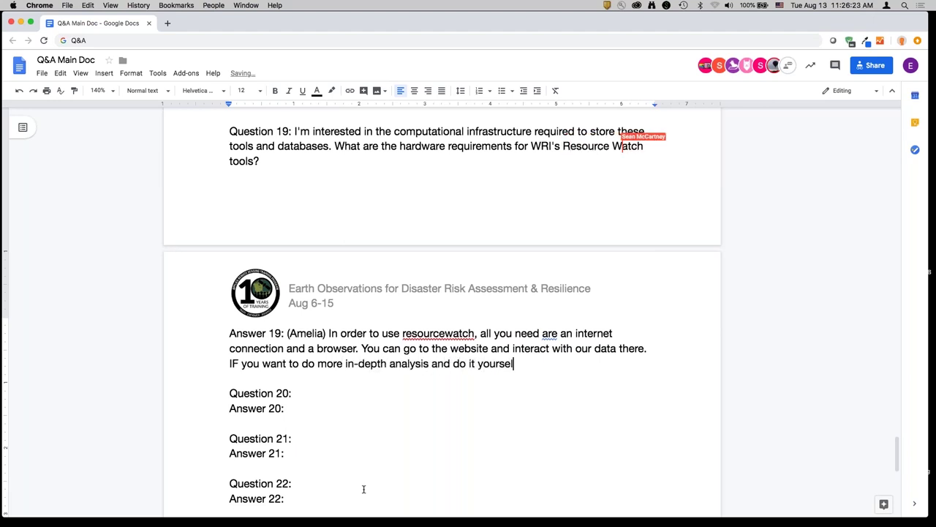
type("f, you need acompute")
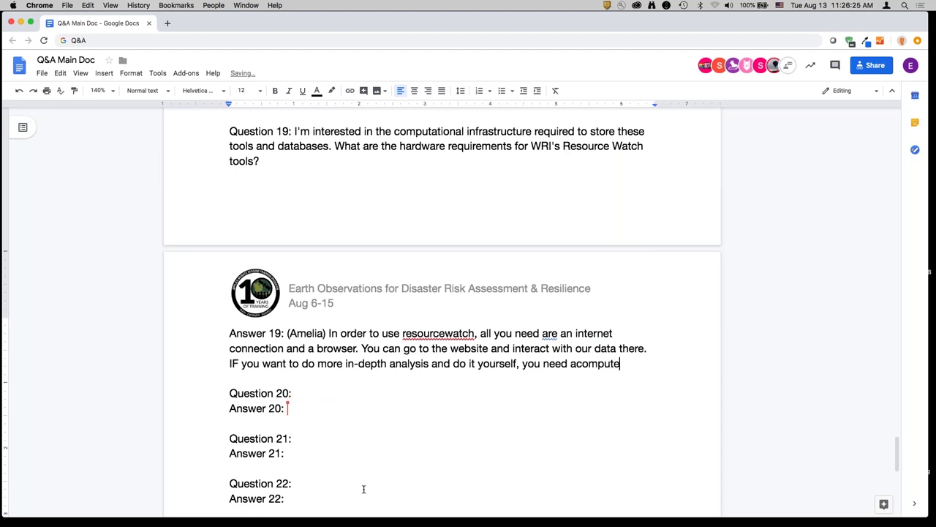
type("r that can run whateve")
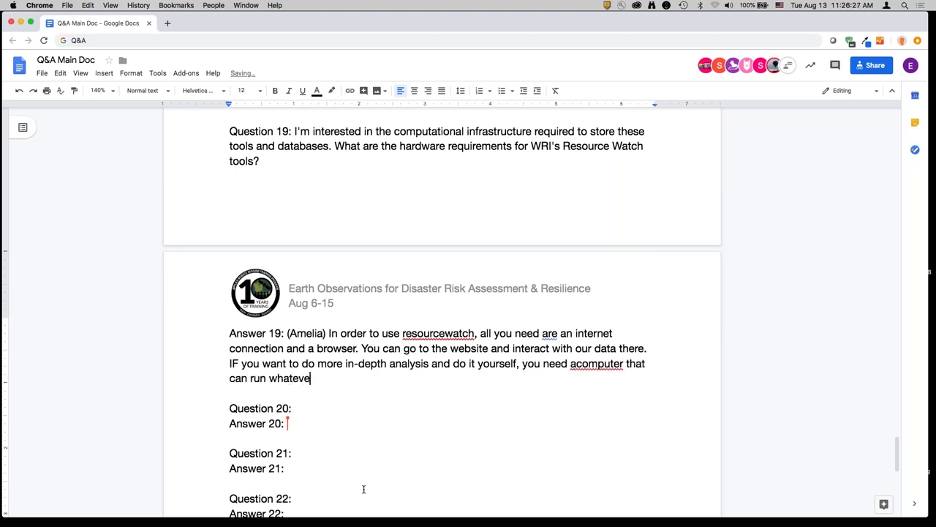
type("r spatial softwar")
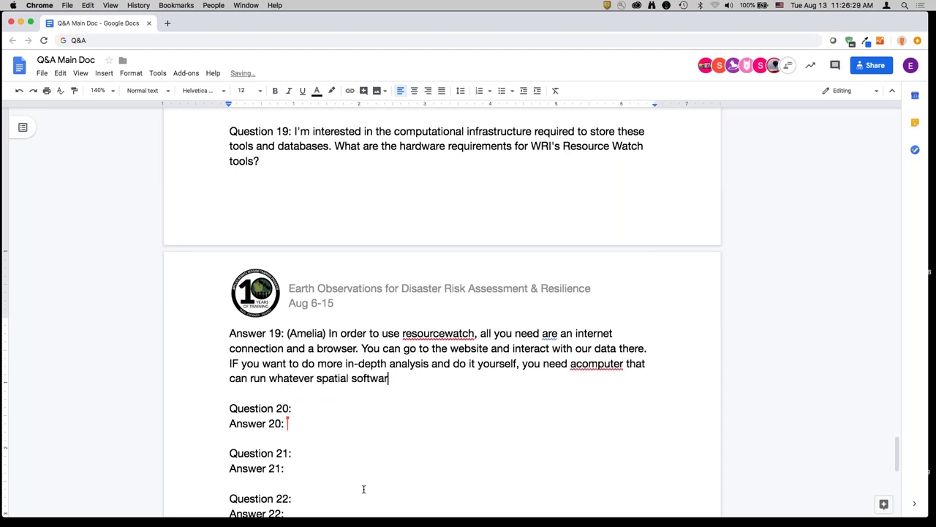
type("e you have (Arc")
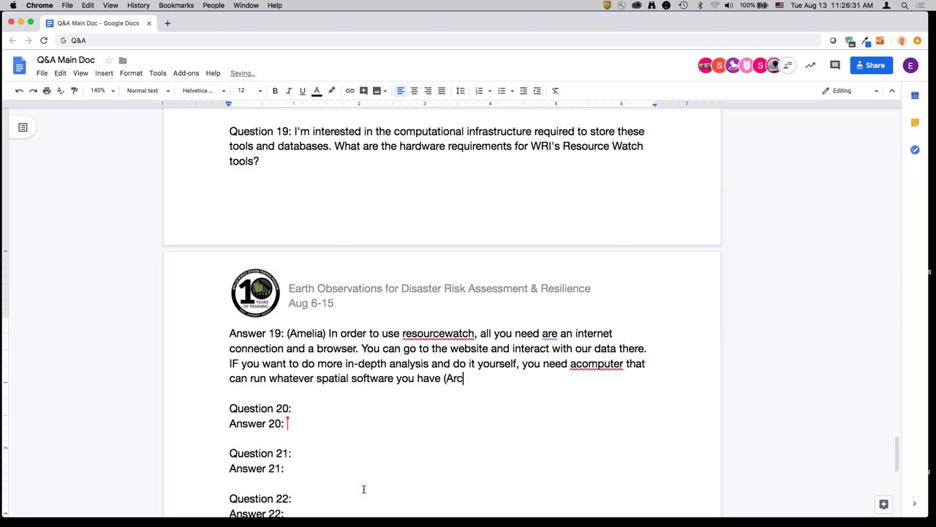
type(", QGIS, python). If you want to a")
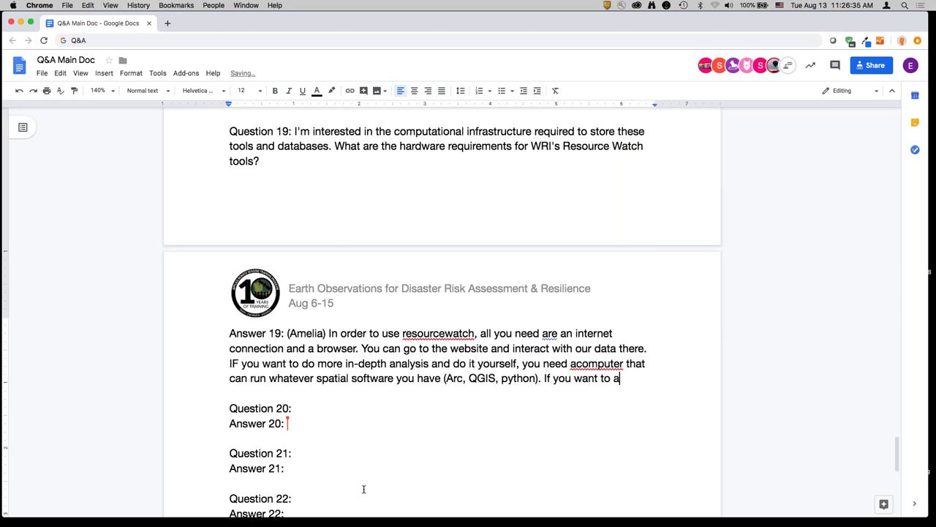
type("ccess Resour")
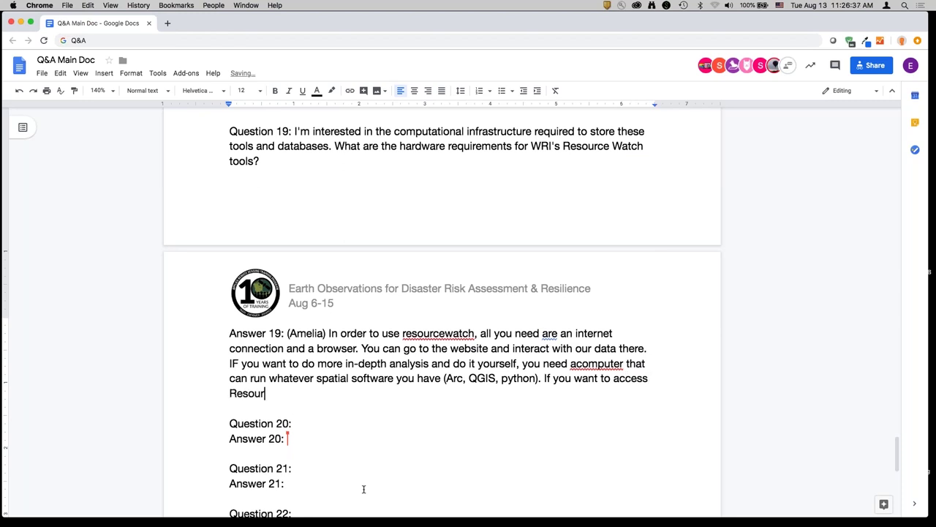
type("ceWatch and see the dat")
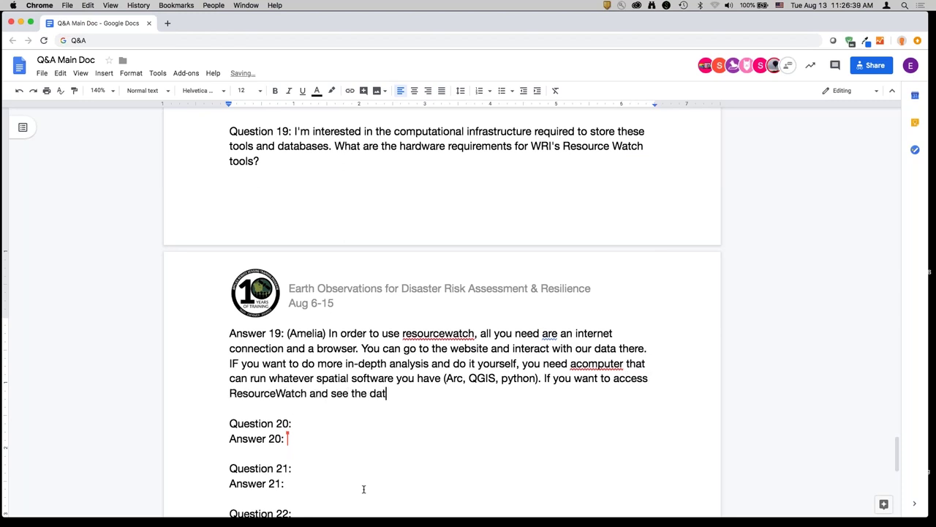
type("a and interact with ")
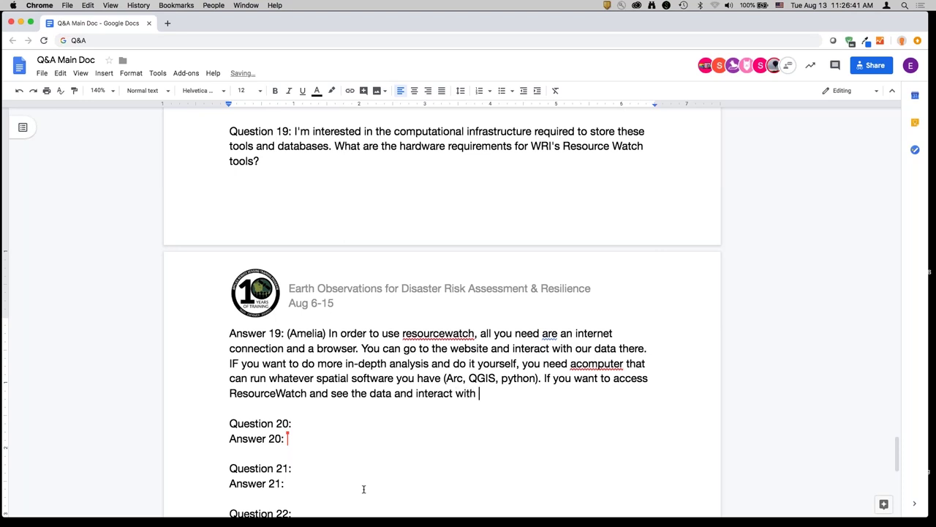
type("it there, all you need is ")
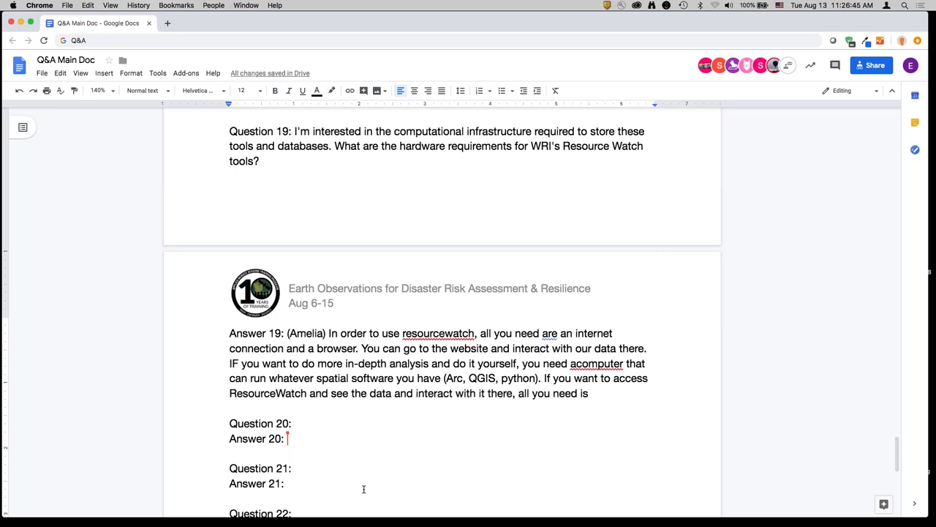
type("a browser and a")
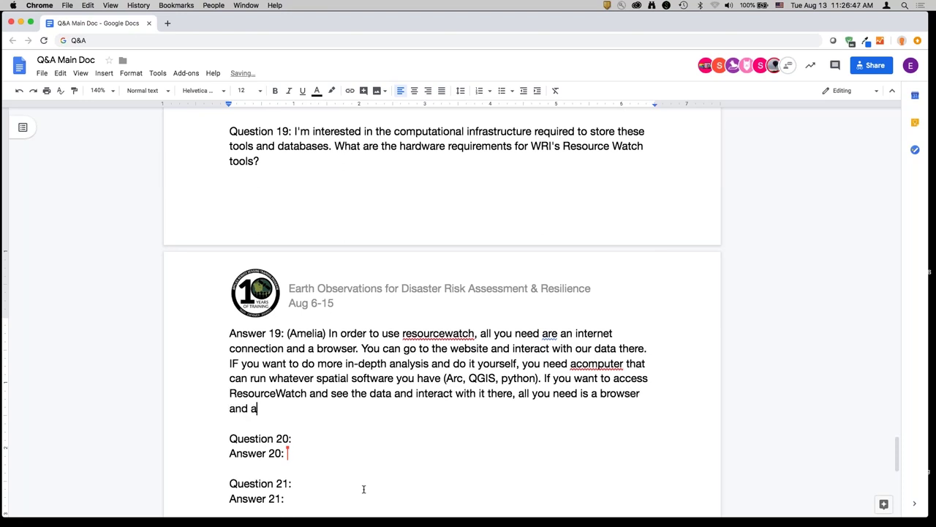
type("n internet connection.")
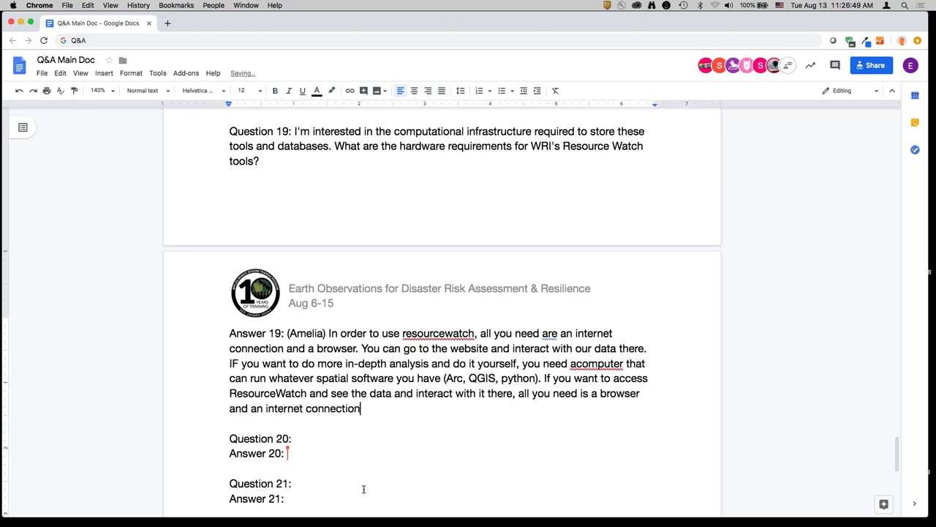
Add a back-end paragraph on the rendering configuration and emailing the Resource Watch team about the API
key("Return")
type("() If they")
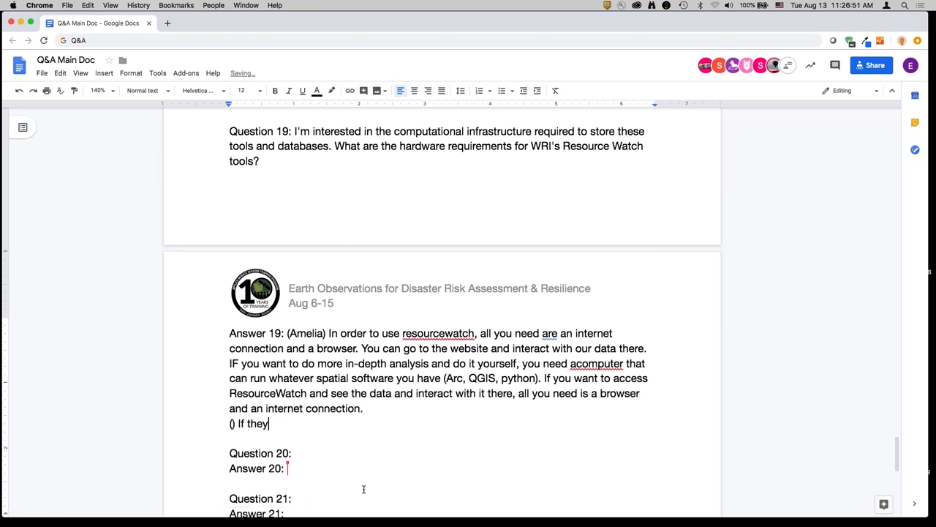
type("'re more interested in ")
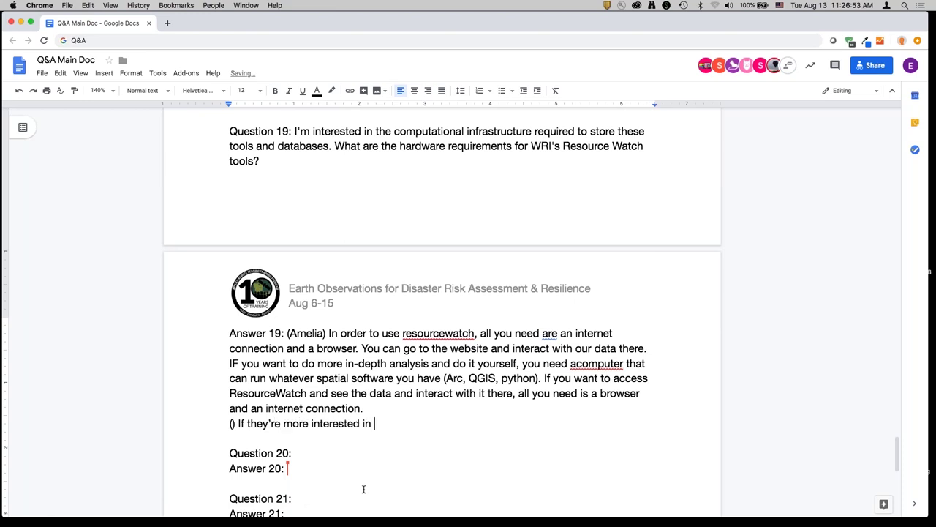
type("back-end infrastructure. We ha")
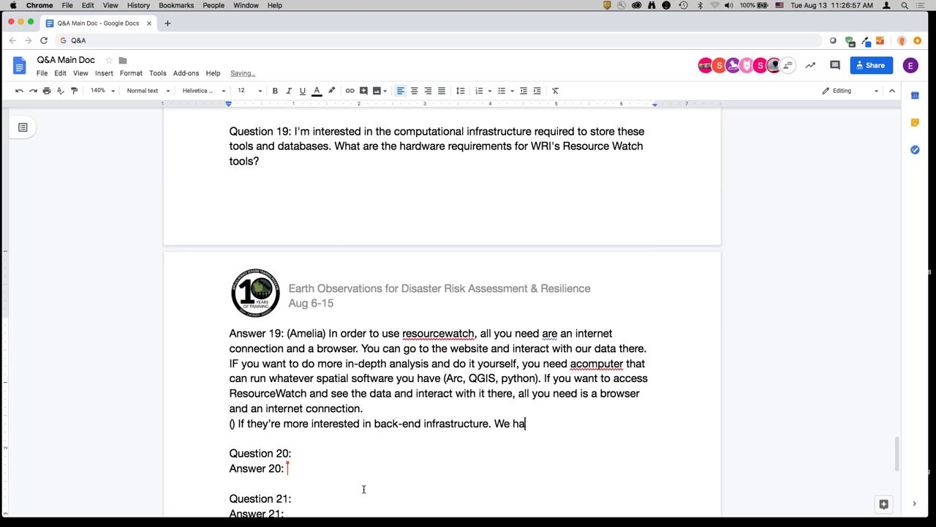
type("ve them all stored o")
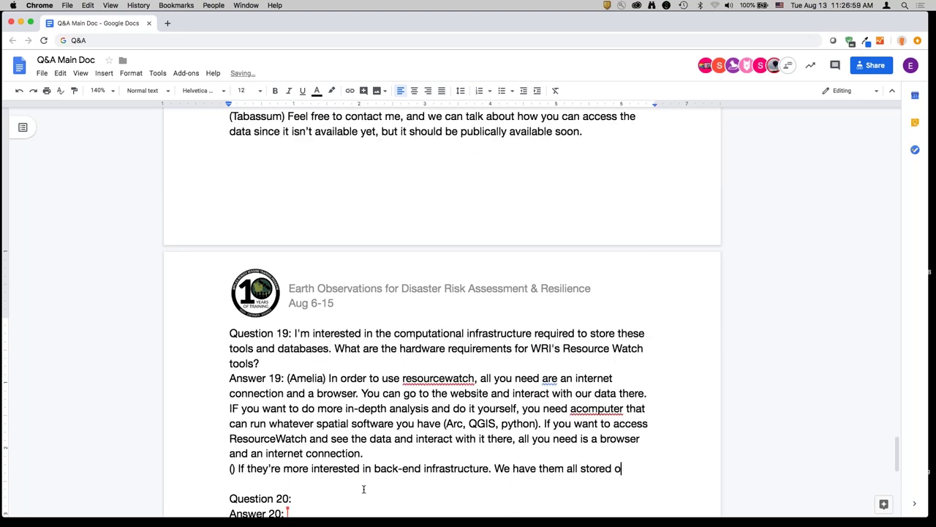
type("n an API, and we")
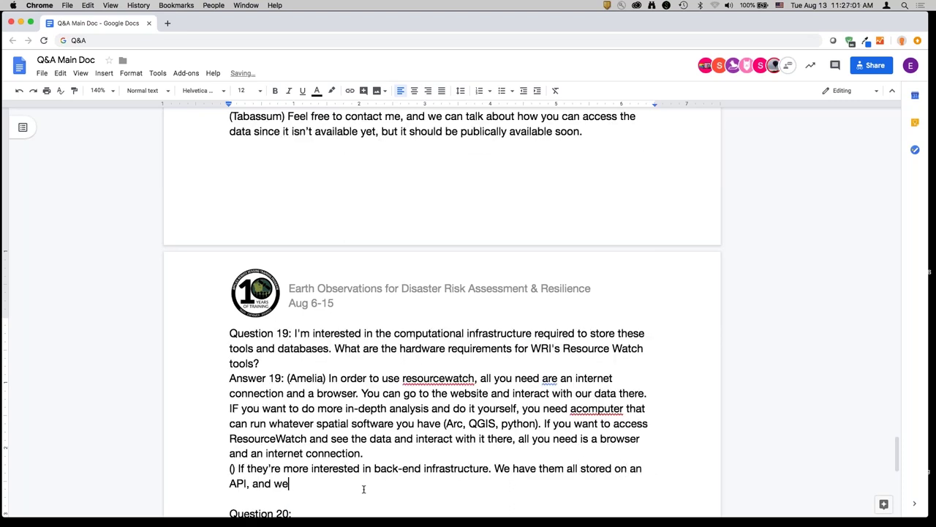
type(" use a Microso")
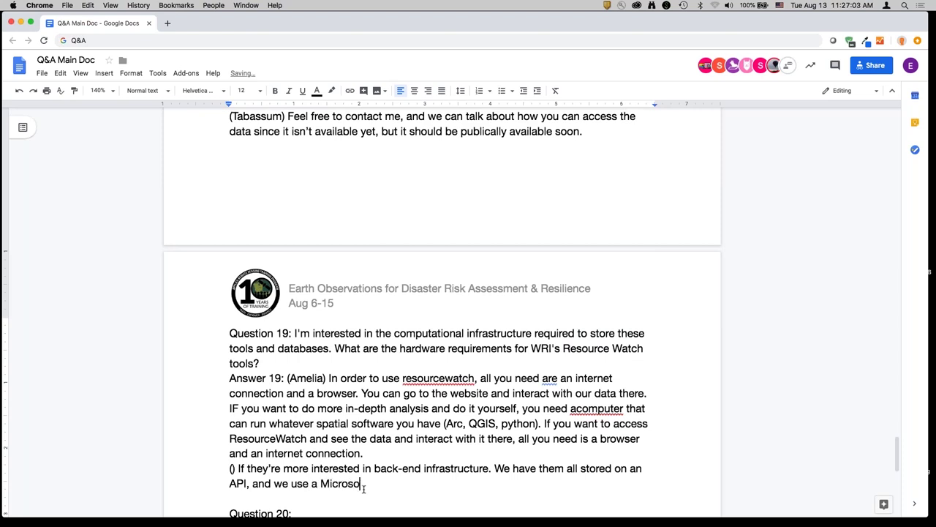
type("ft ")
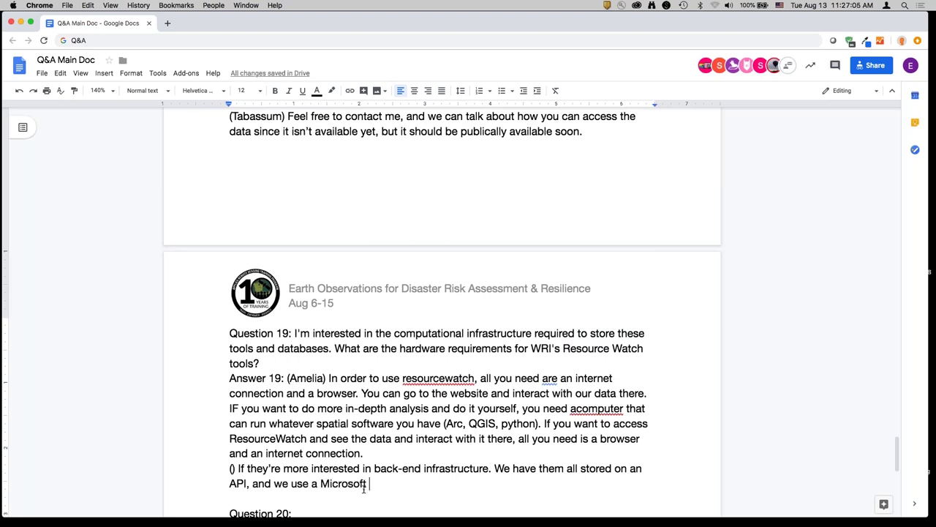
type("a")
type("API ")
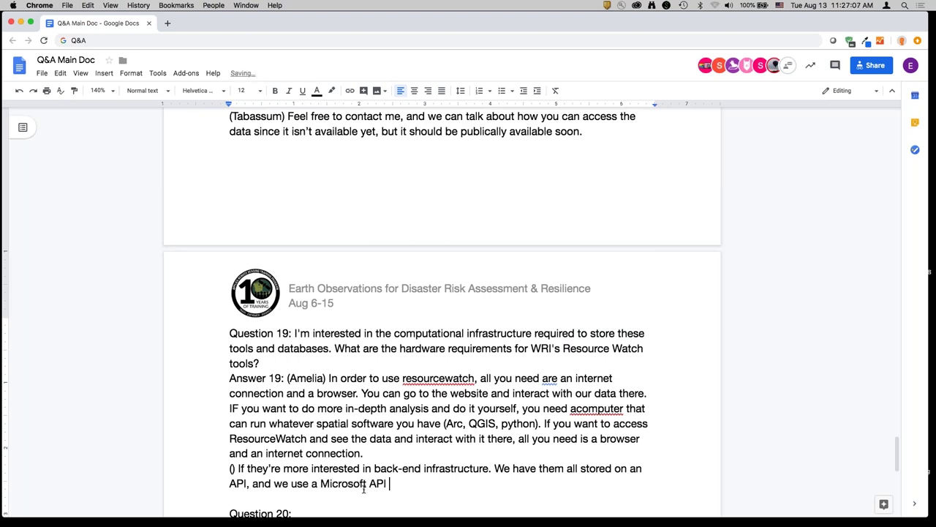
type("running on a Google")
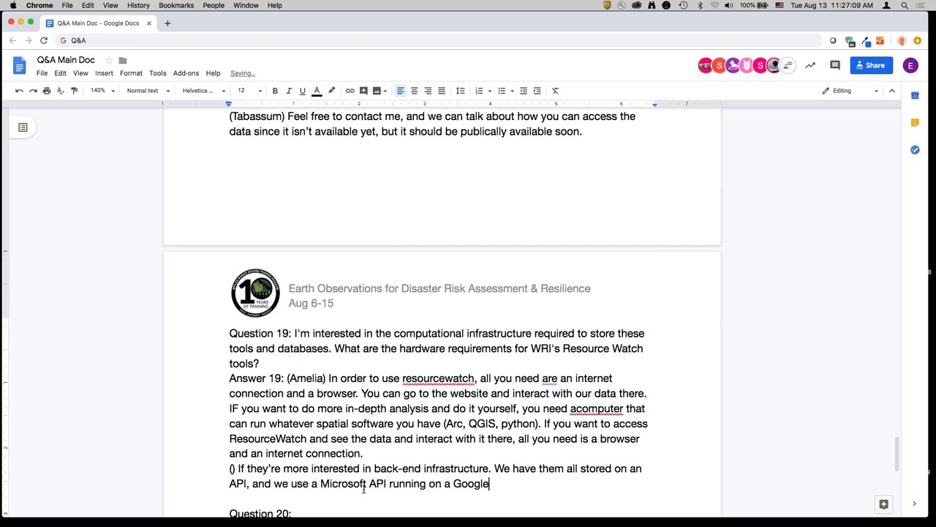
type(" engine. We have")
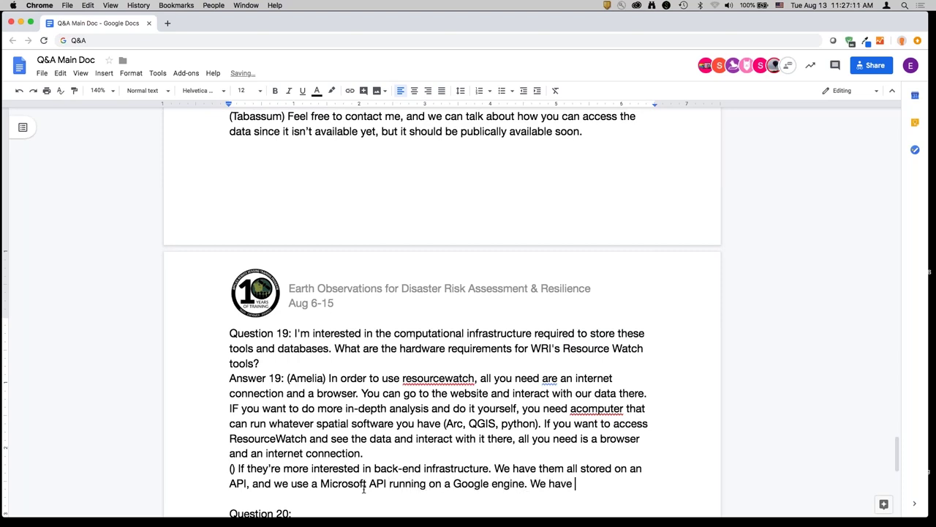
key("BackSpace")
key("BackSpace")
key("BackSpace")
key("BackSpace")
key("BackSpace")
key("BackSpace")
key("BackSpace")
type("e have a configuriat")
key("BackSpace")
key("BackSpace")
type("ation for rendering, how th")
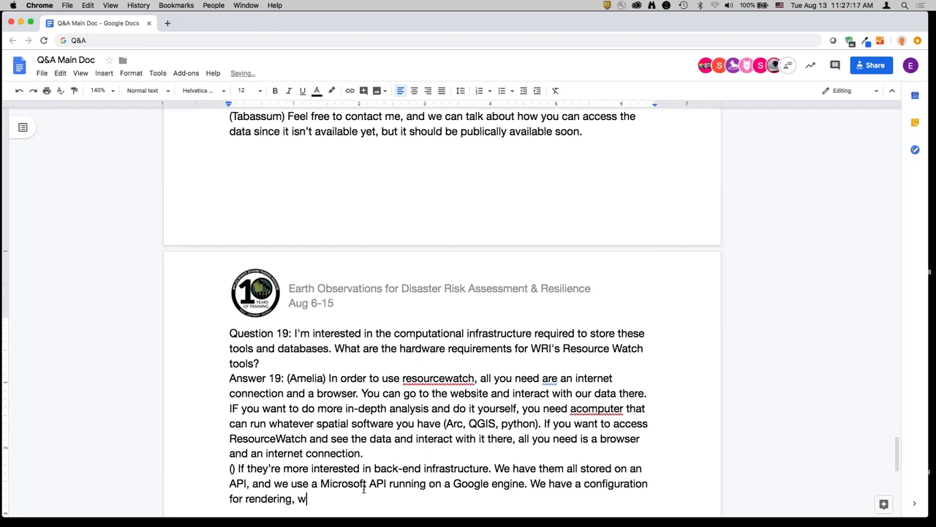
key("BackSpace")
key("BackSpace")
type("how the data is sto")
type("d")
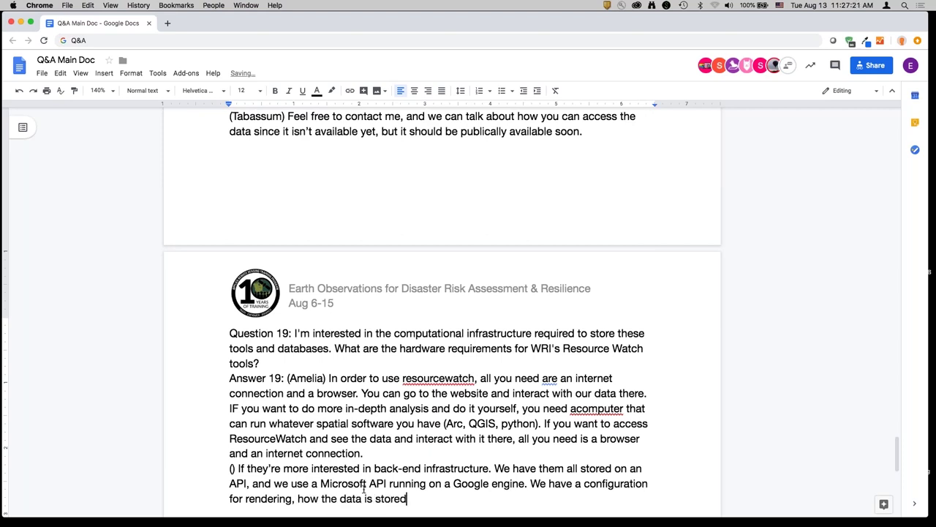
type(" on the map. F y")
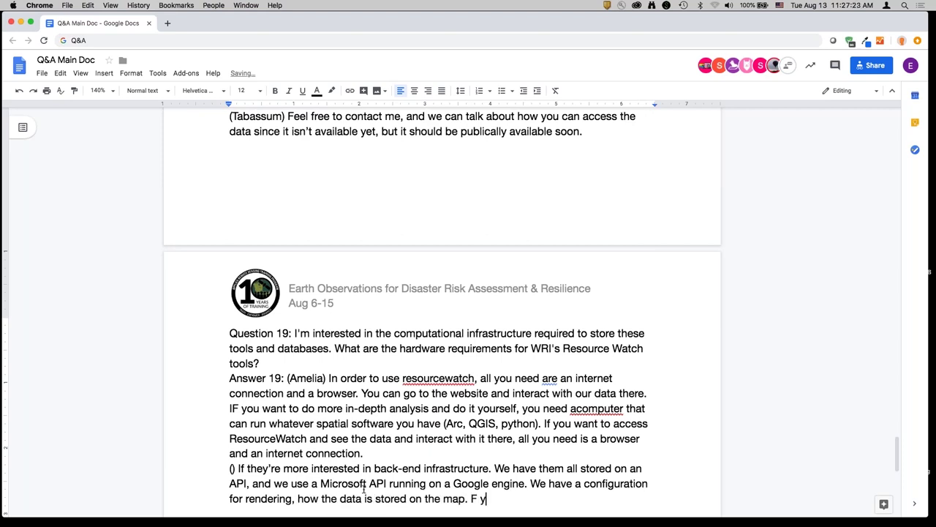
key("BackSpace")
key("BackSpace")
key("BackSpace")
type("If you have any questions on how tha")
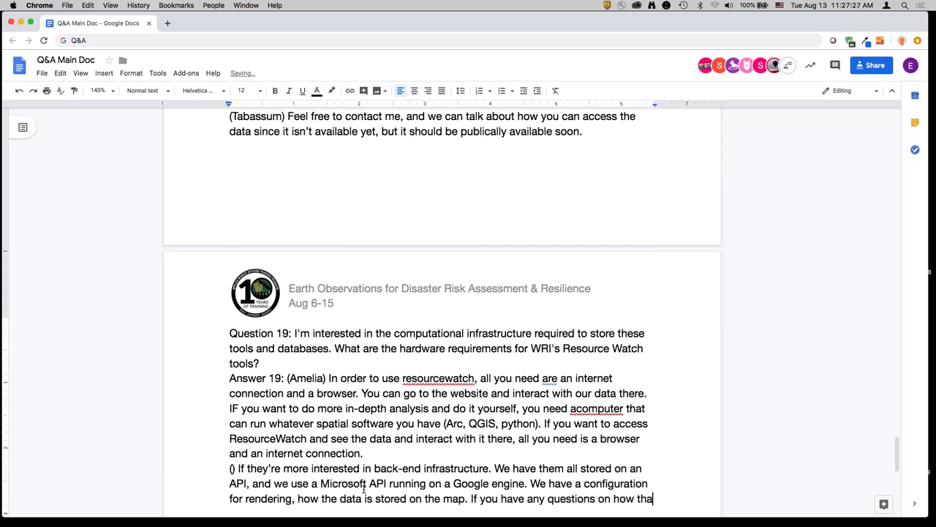
type("t API infrast")
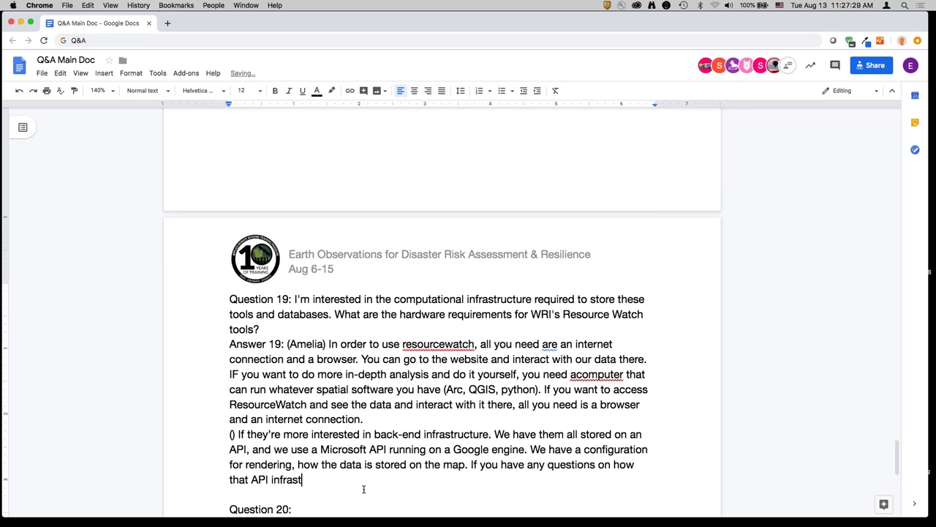
type("ructure works, just ema")
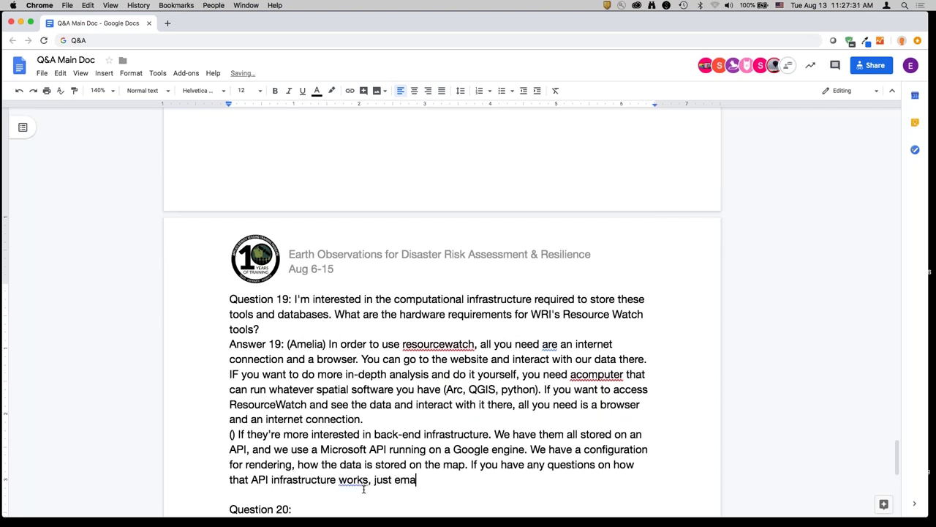
type("il us on the Resrouce")
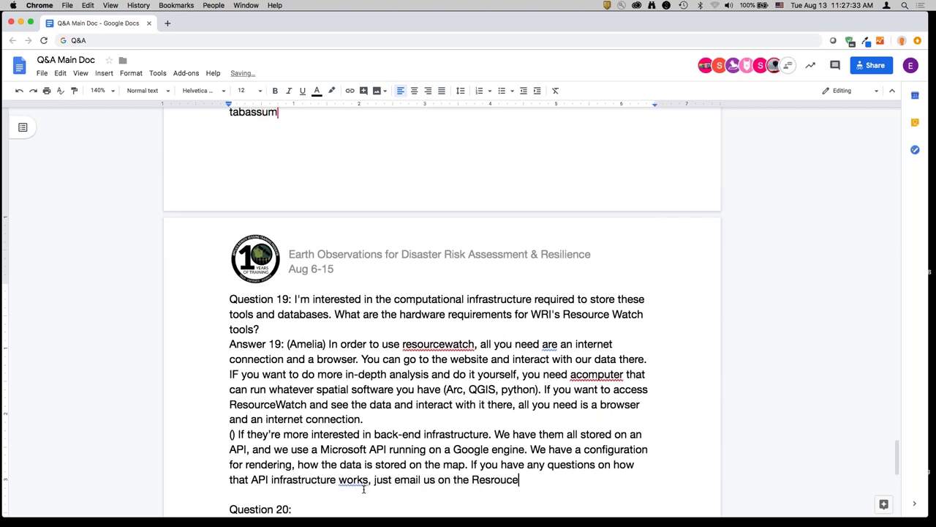
key("BackSpace")
key("BackSpace")
key("BackSpace")
key("BackSpace")
key("BackSpace")
key("BackSpace")
type("ource Wat")
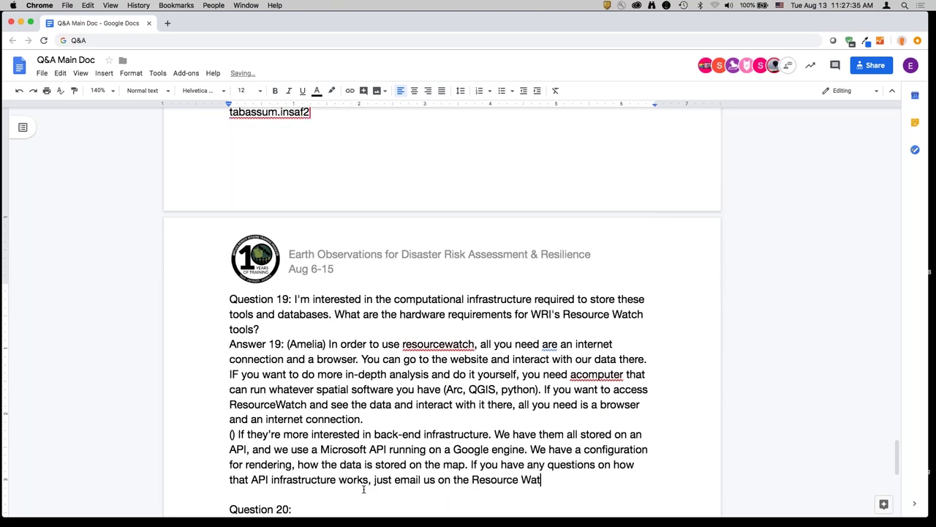
type("ch team.")
key("super+shift+Left")
Credit the speaker's name inside the empty parentheses opening that paragraph
key("Up")
key("Up")
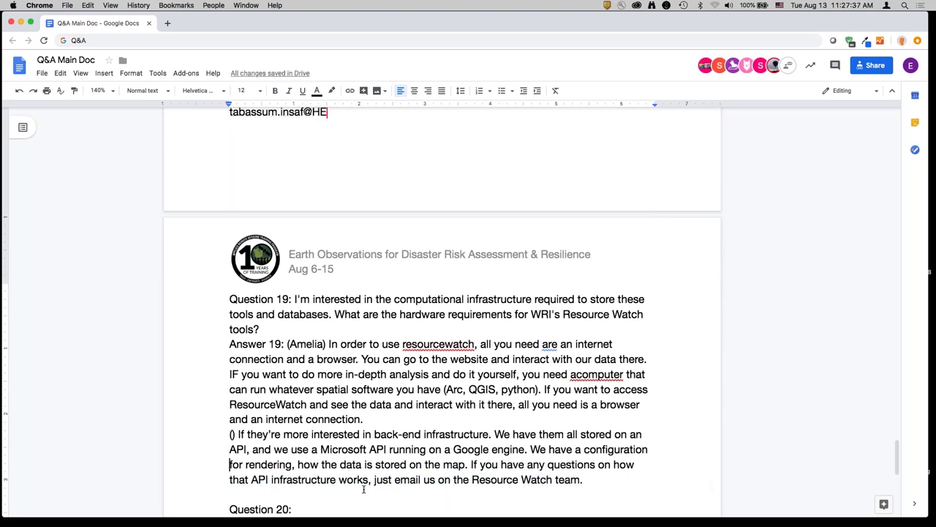
key("Up")
key("Right")
type("Emily")
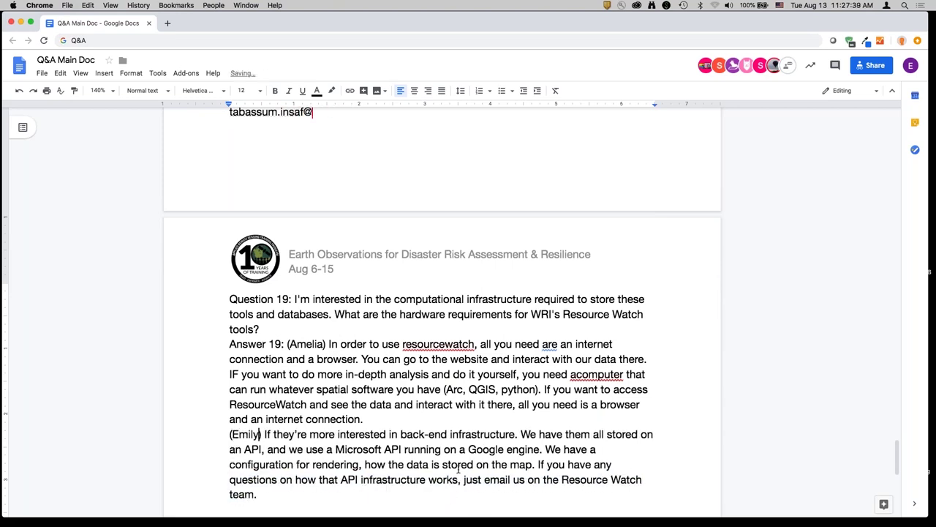
Capitalize the R of resourcewatch and remove its lowercase w
left_click(403, 343)
key("Delete")
type("R")
key("alt+Right")
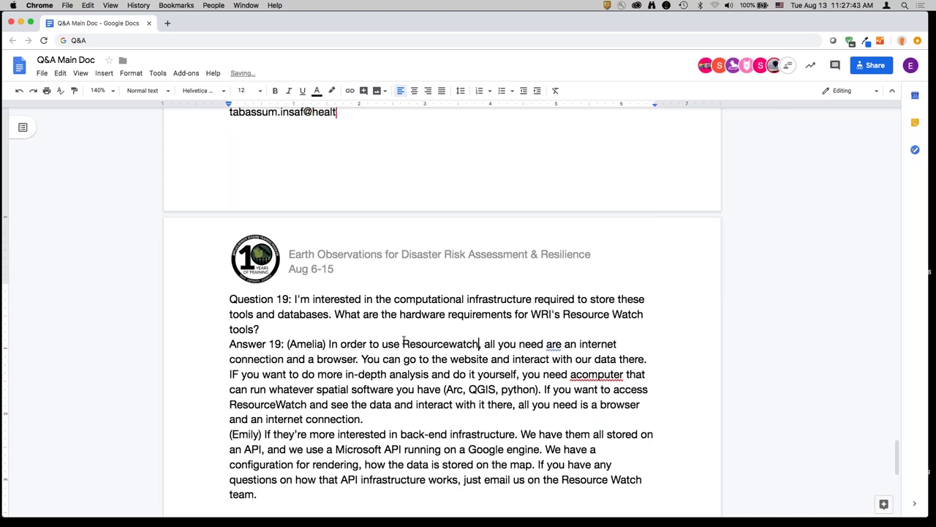
key("Left")
key("Left")
key("BackSpace")
Finish capitalizing ResourceWatch, then answer Question 20 with a credited reply that the infrastructure meant was the API's
type("W")
scroll(403, 340, "down", 5)
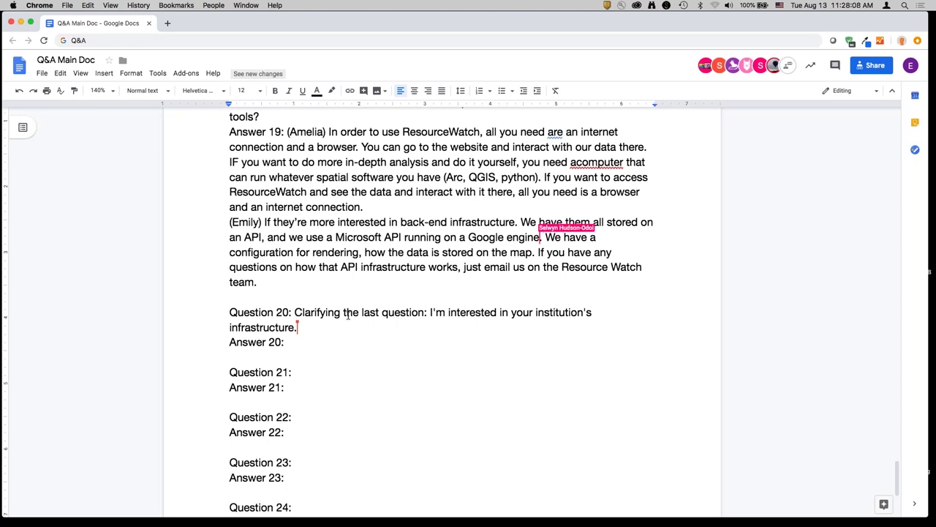
left_click(351, 280)
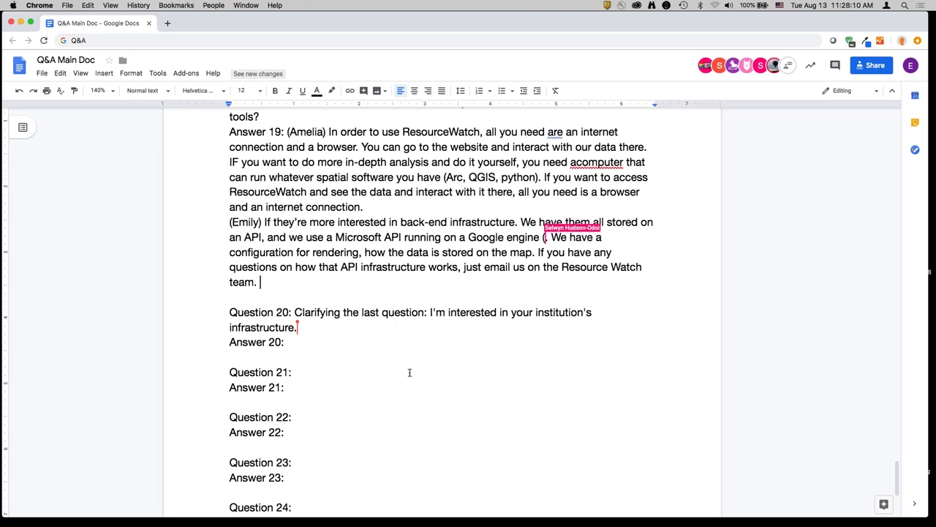
left_click(323, 342)
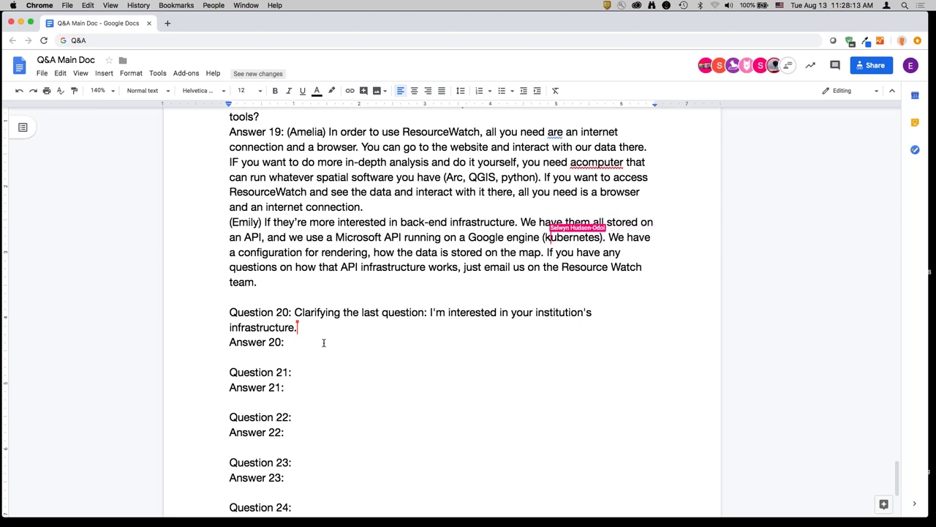
type("(Emily) What I ")
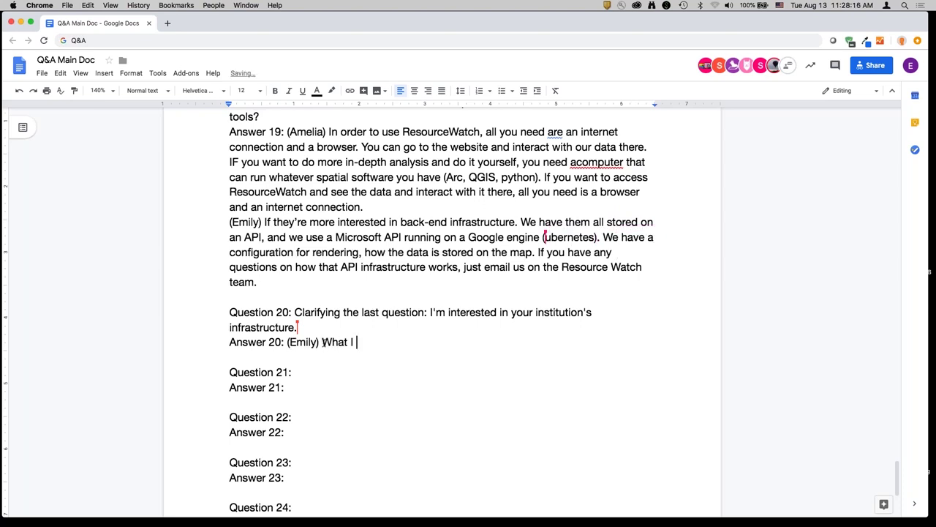
type("was talking about the inf")
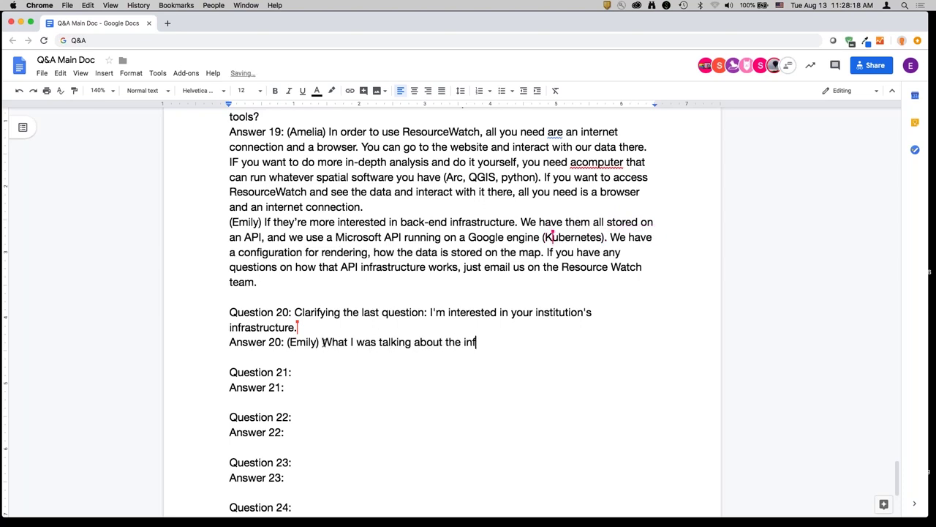
type("rastructure of the API answering that.")
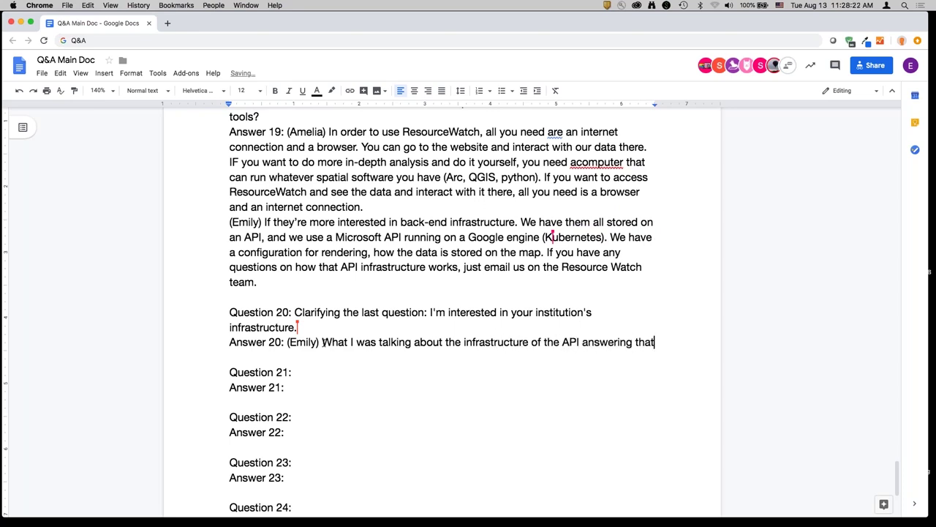
Put the speaker's name in parentheses after Answer 21:, fixing the mistyped label
left_click(360, 413)
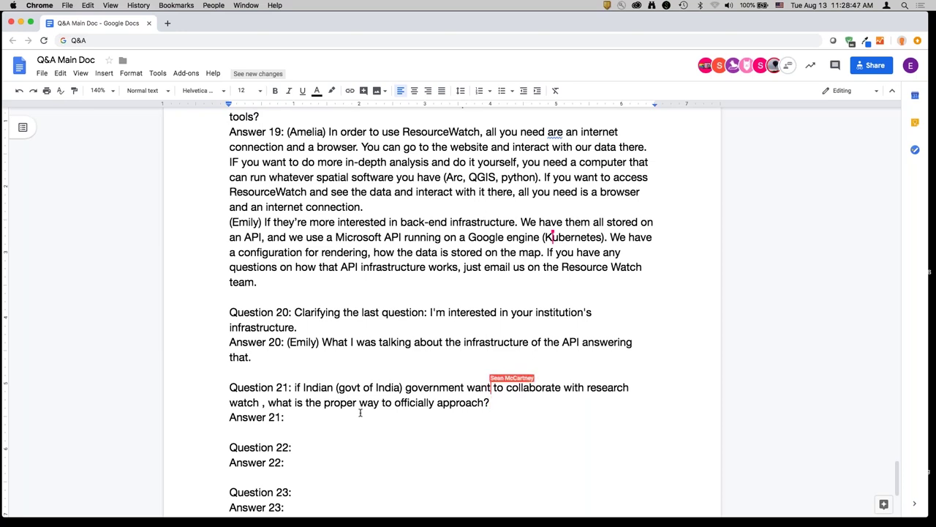
type("(Amelia")
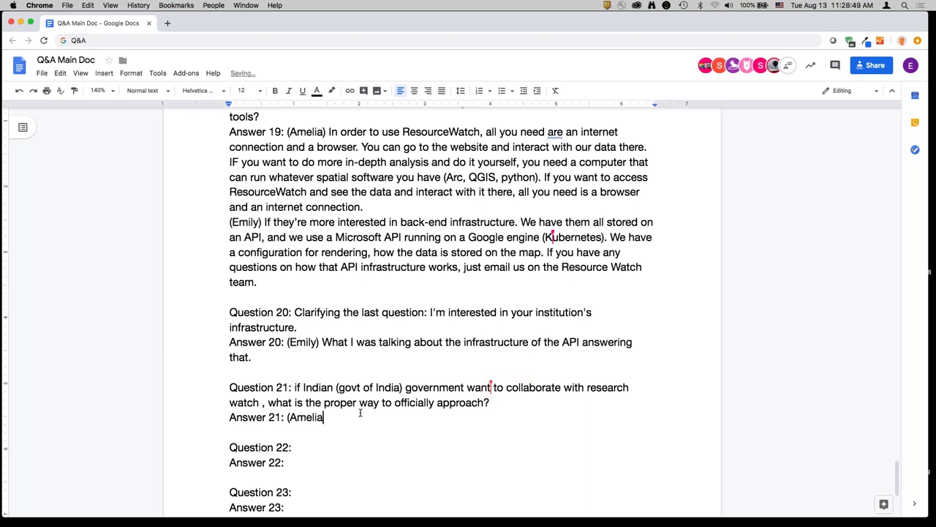
type(")")
key("shift+Left")
key("shift+Left")
key("shift+Left")
key("shift+Left")
key("shift+Left")
key("shift+Left")
key("shift+Left")
key("shift+Left")
key("BackSpace")
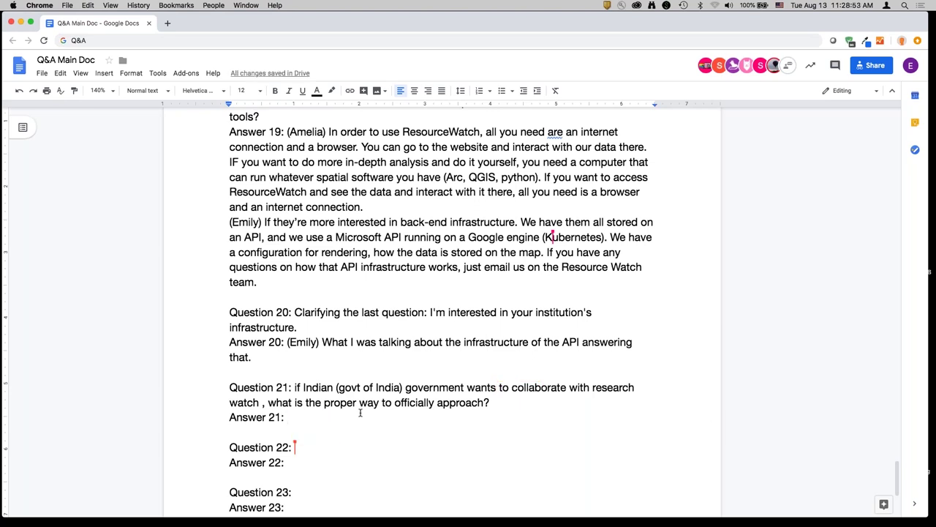
type("(Amelia) With Reso")
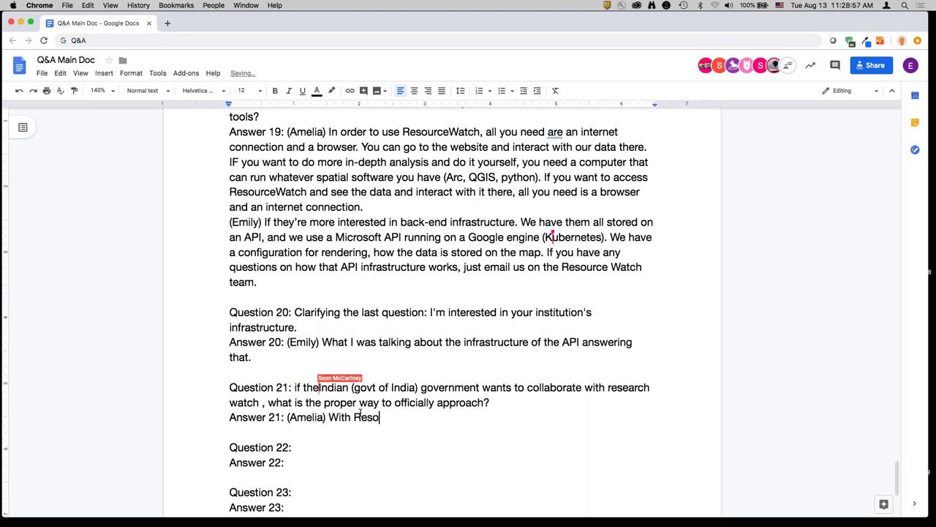
Write that ResourceWatch is a small team forwarding emails to the most relevant person; 'Feel free to email any of us.'
type("urceWatch, we're a pretty sma")
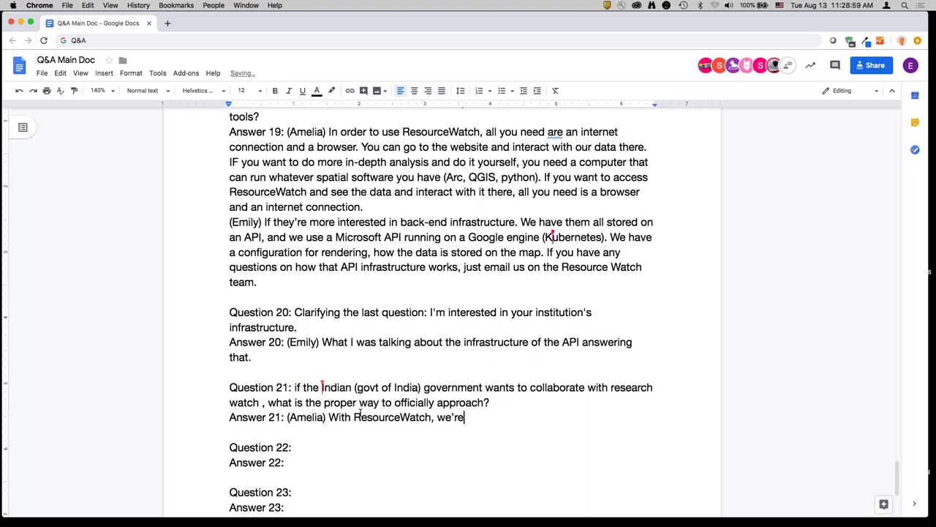
type("ll team, ")
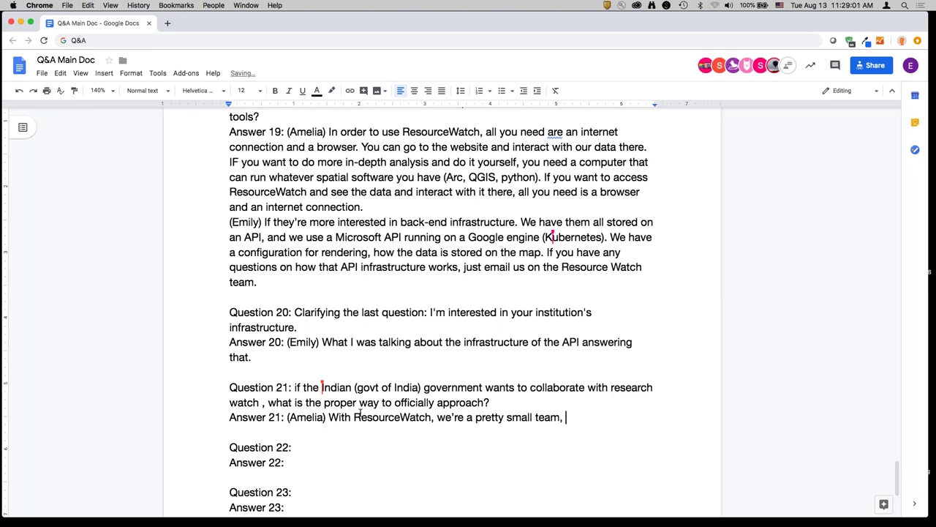
type("so you can reac")
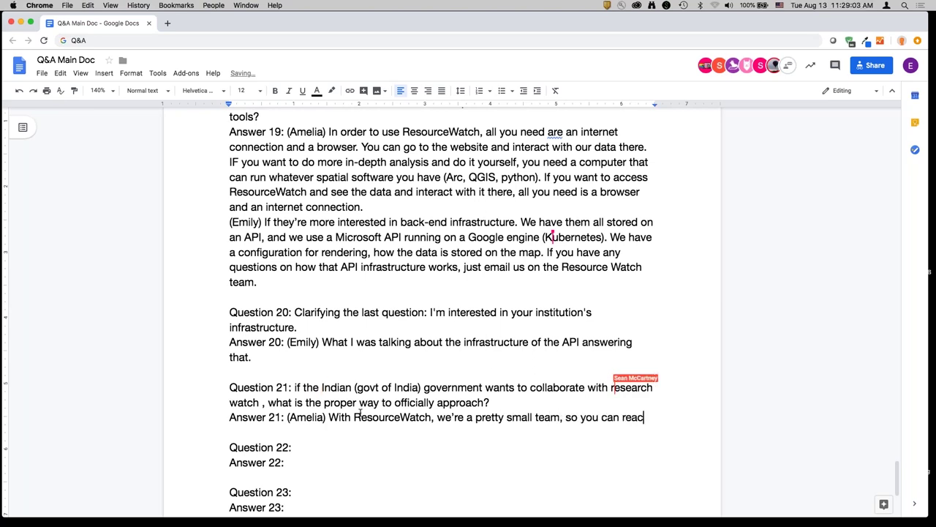
type("h out to anyone on those ")
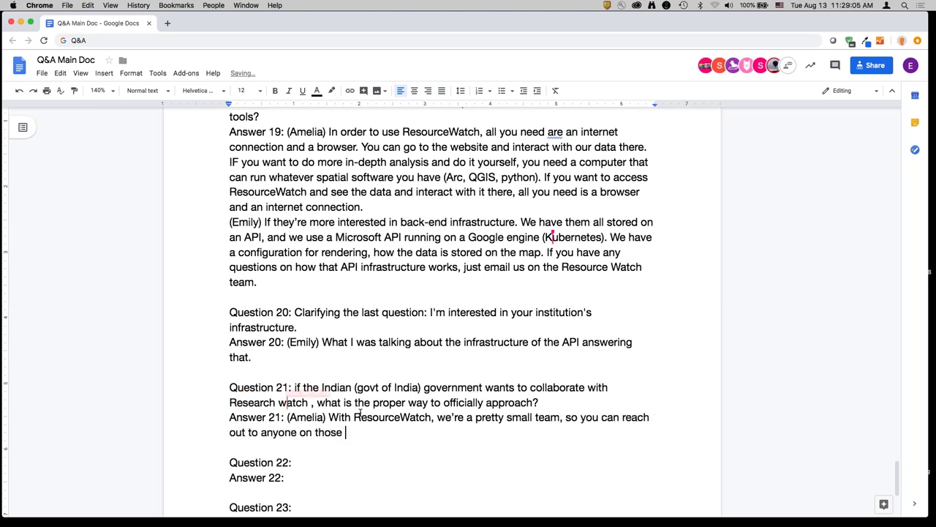
type("slides, get our contac")
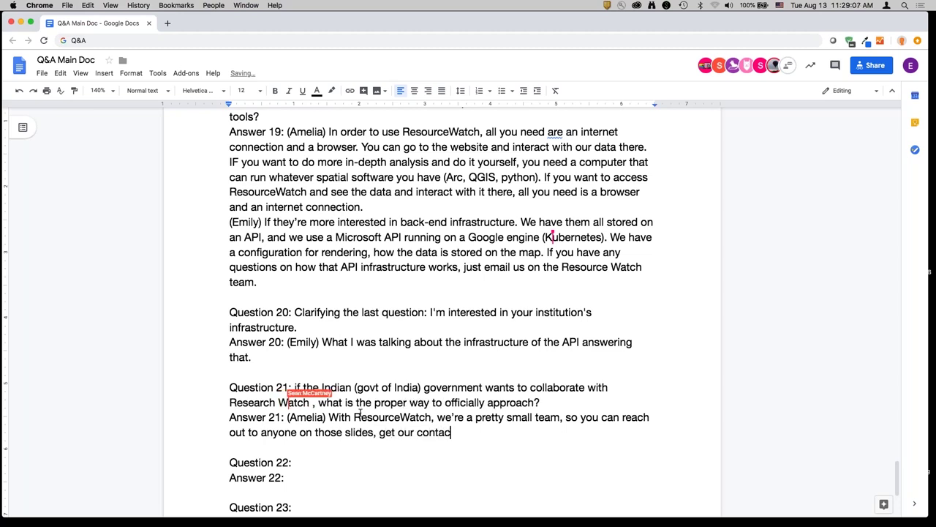
type("t, and let us know you wan")
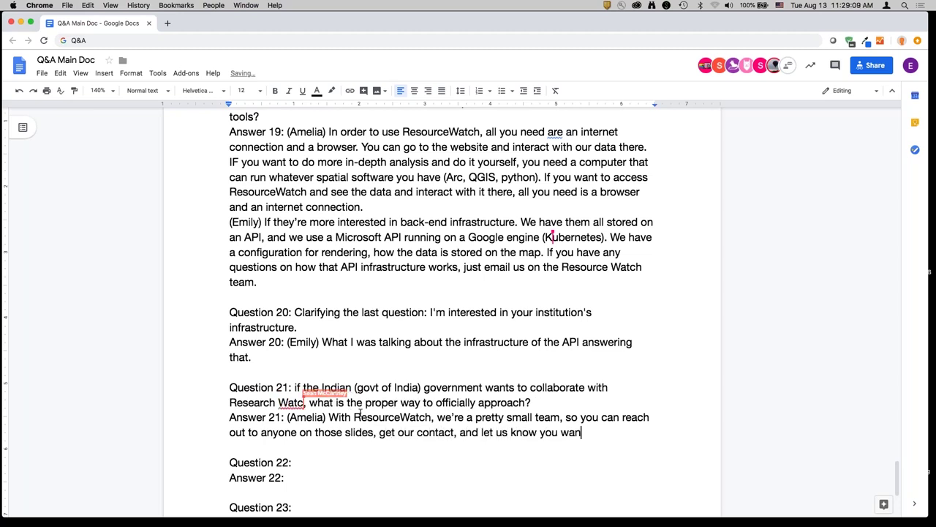
type("t to work with us and let")
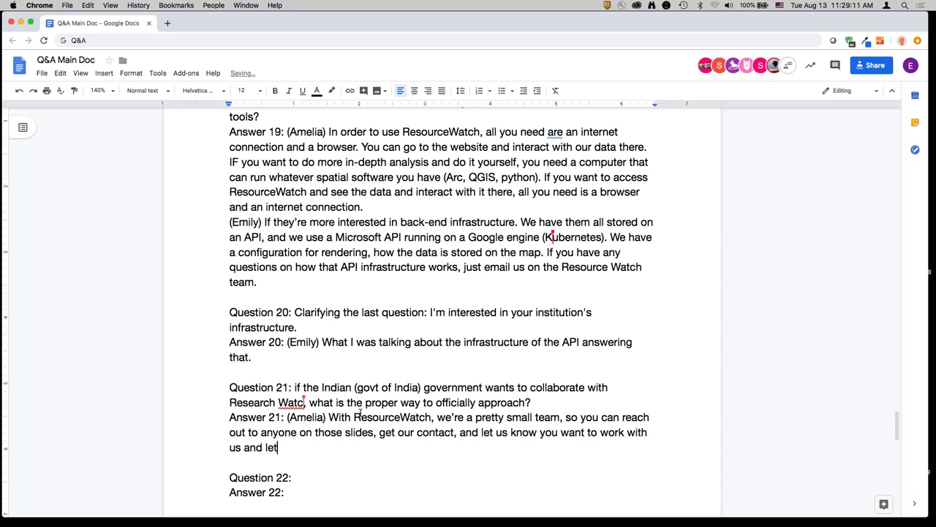
type(" us know what sort o")
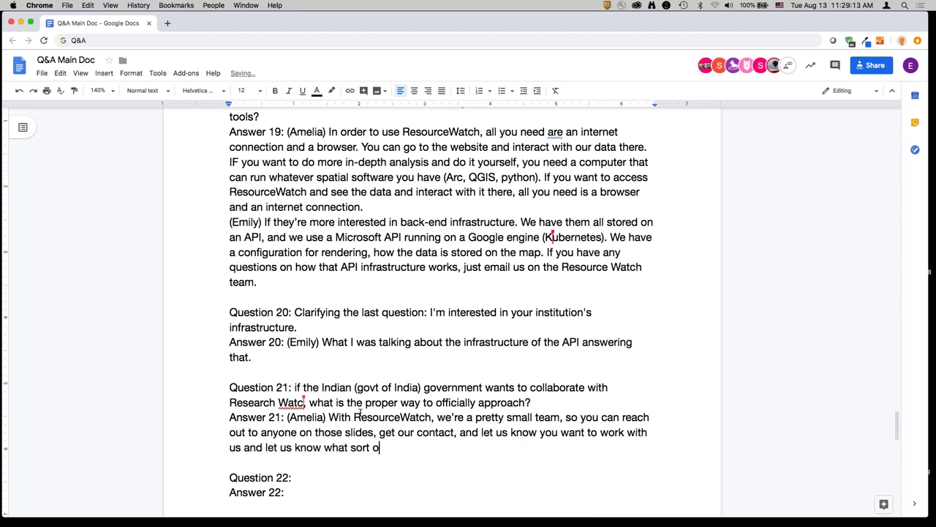
type("f work you're interested i")
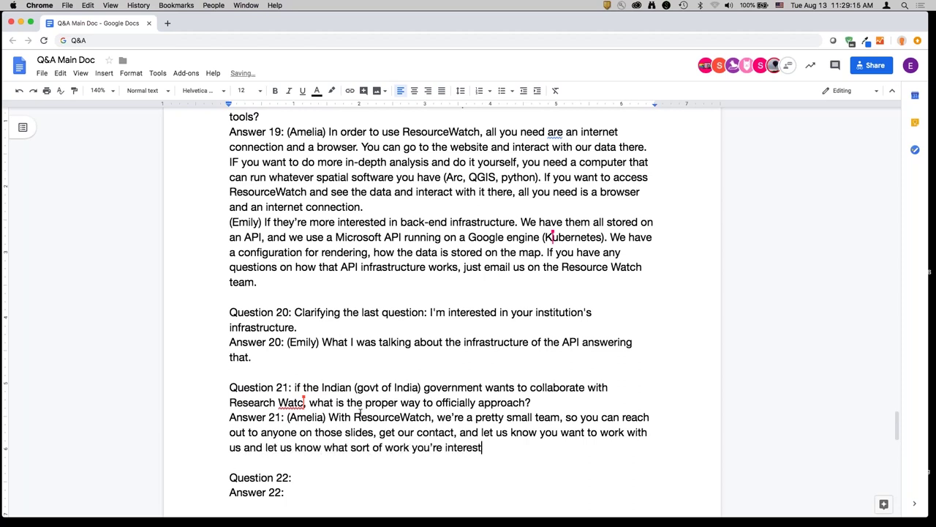
type("n doing. Whoever ")
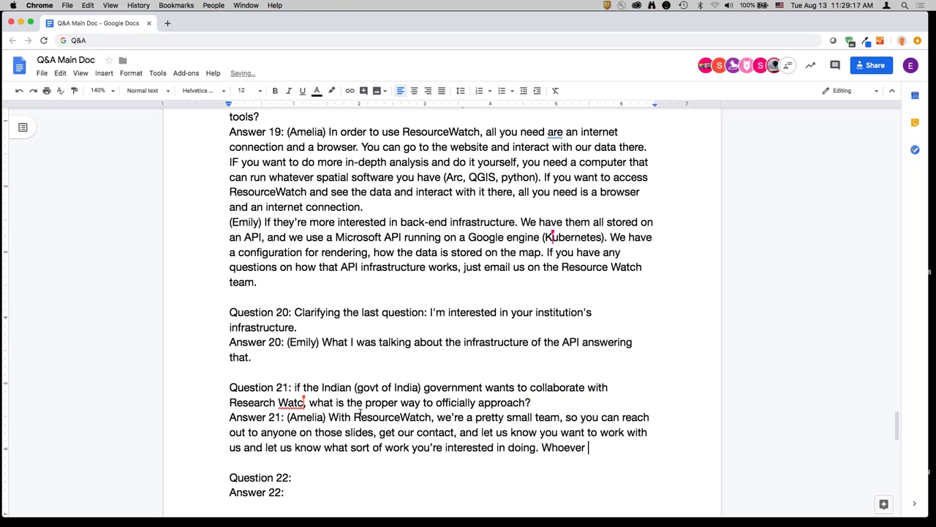
type("you send our")
key("BackSpace")
key("BackSpace")
key("BackSpace")
type("your email to, we'l")
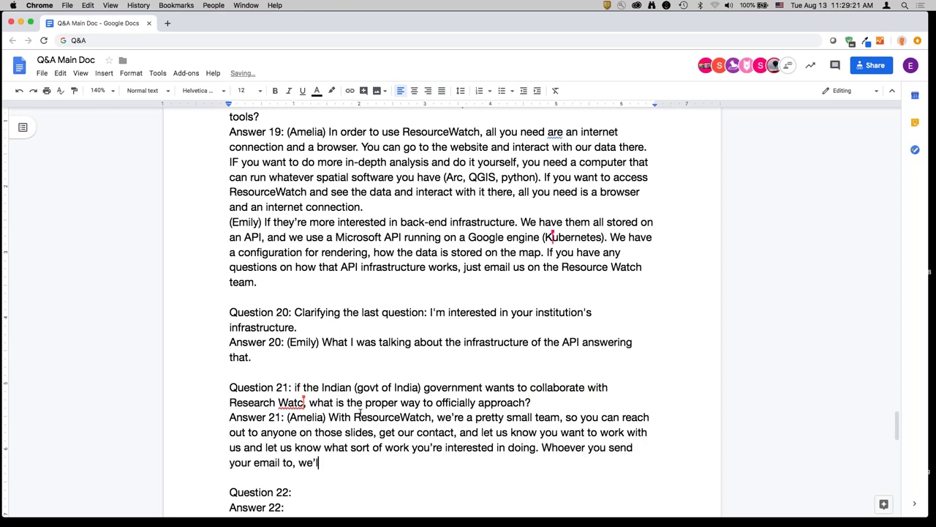
type("l make sure it gets sent to the more")
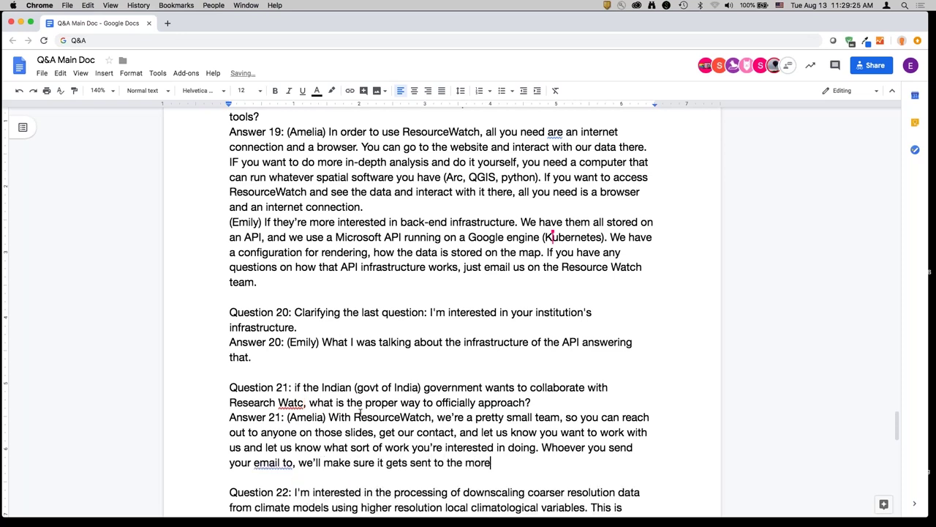
key("BackSpace")
key("BackSpace")
type("st relevant person. Feel free")
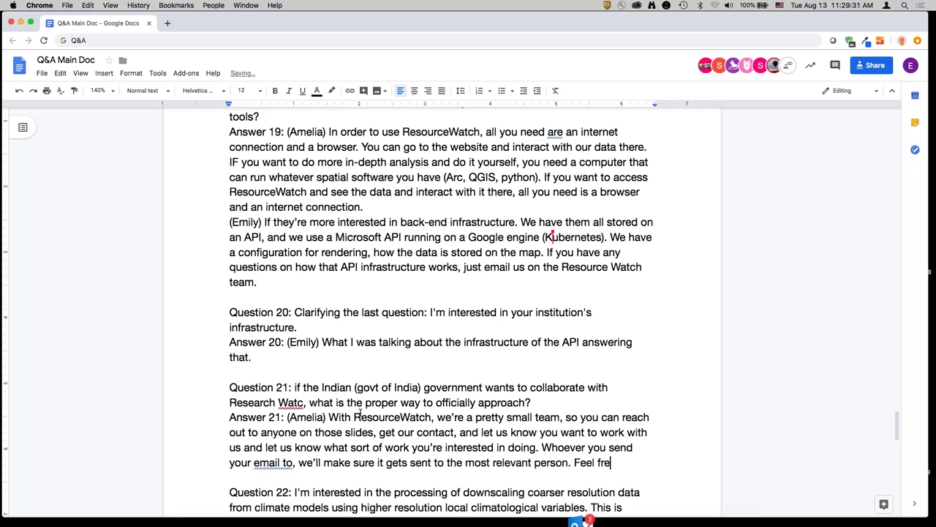
type(" to email any")
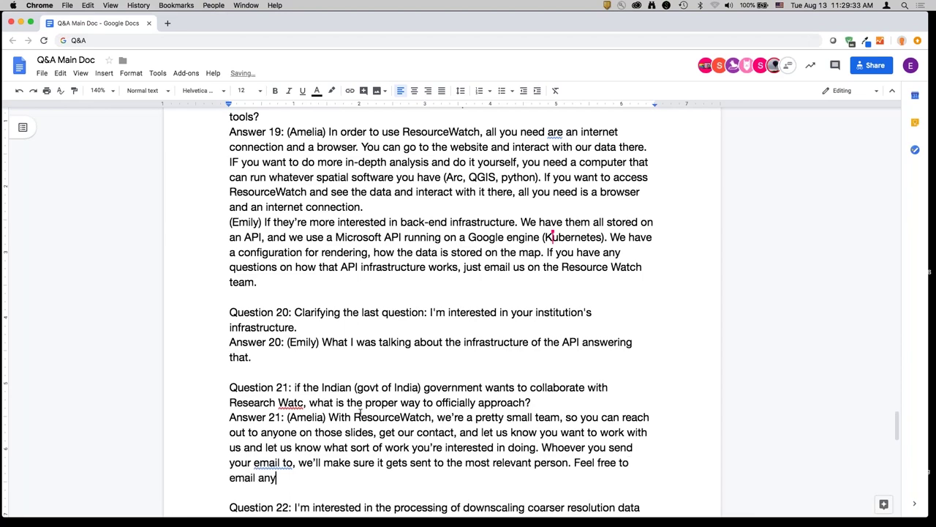
type(" of us.")
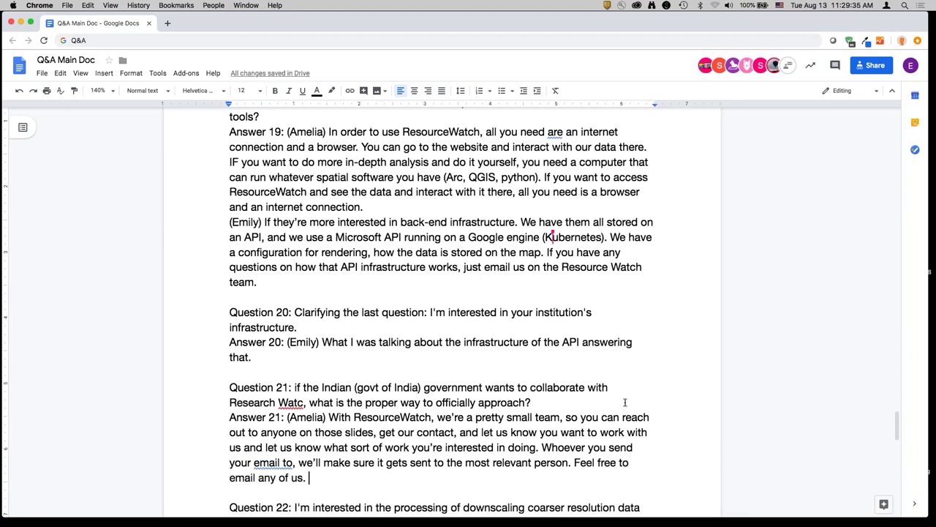
scroll(624, 402, "down", 10)
Credit the speaker on Answer 22 and write that this is outside their expertise, offering connection to the USRA scientists
left_click(335, 245)
key("BackSpace")
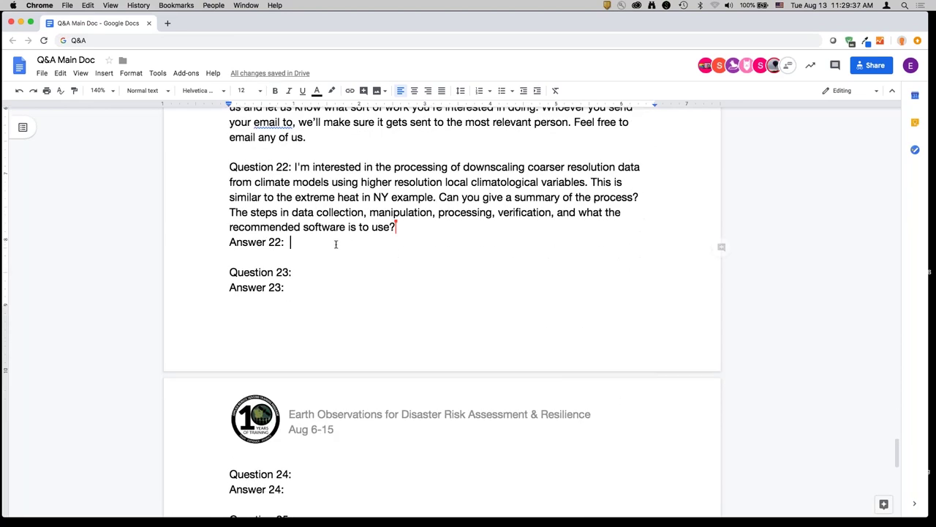
type("(Tabassum")
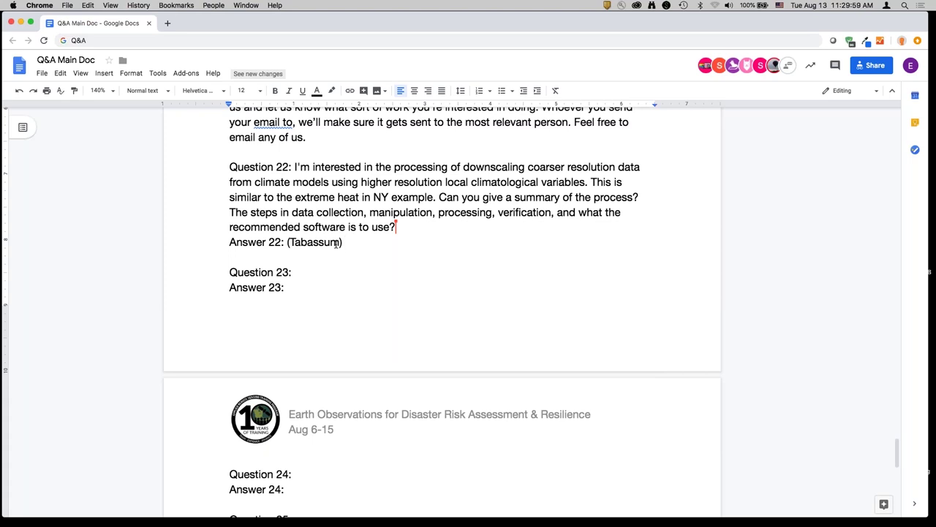
type("This is a lit")
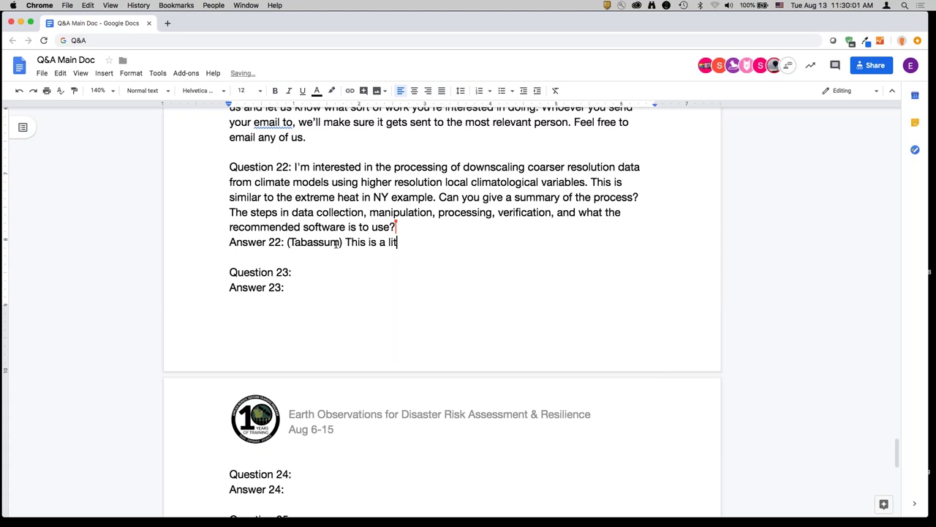
type("tle outside miy expertise - I ")
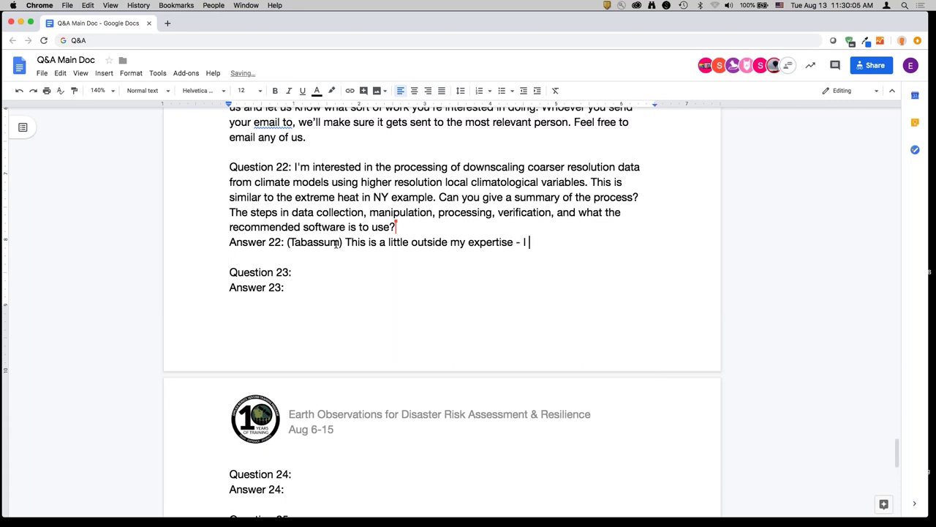
type("will connect you to")
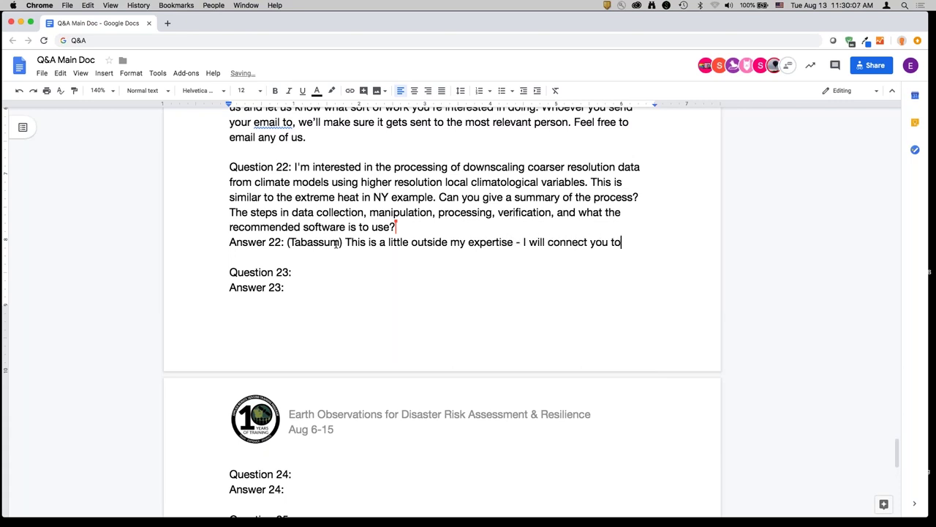
type(" our team at university")
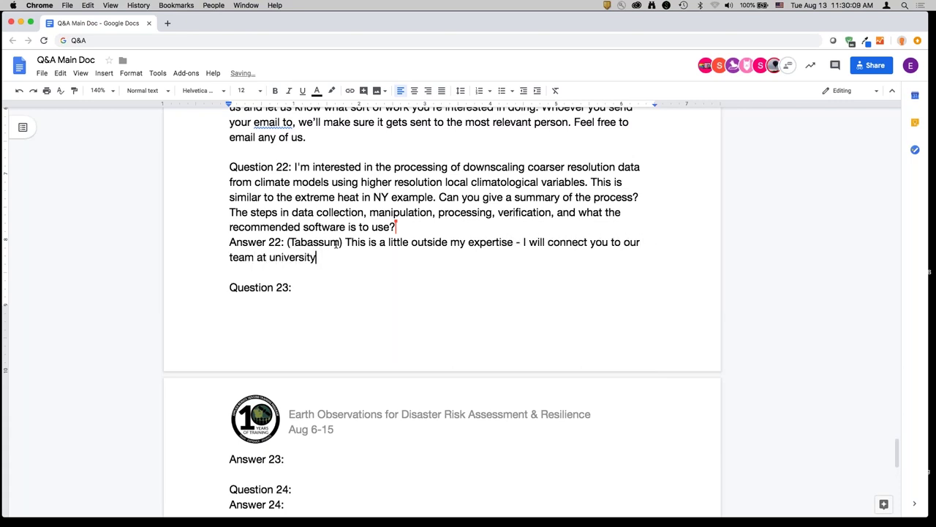
type(" space research ass")
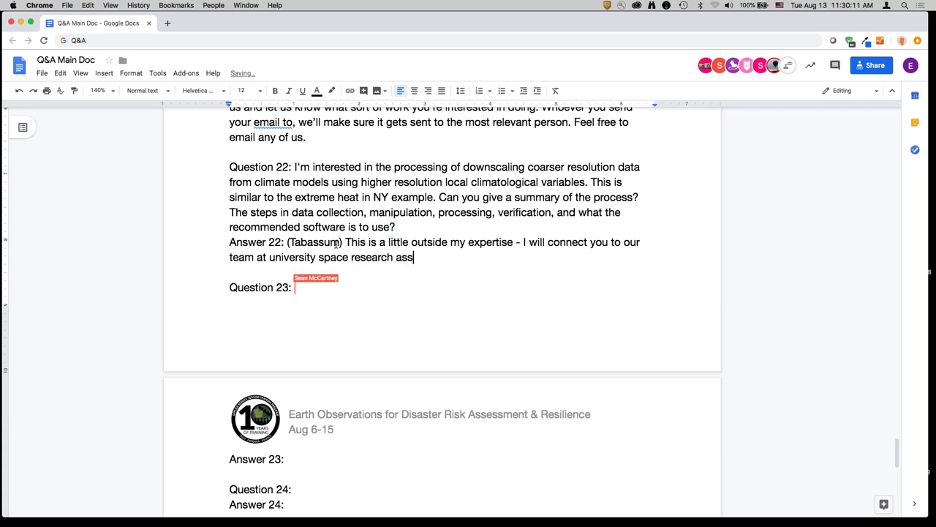
type("ociation who is res")
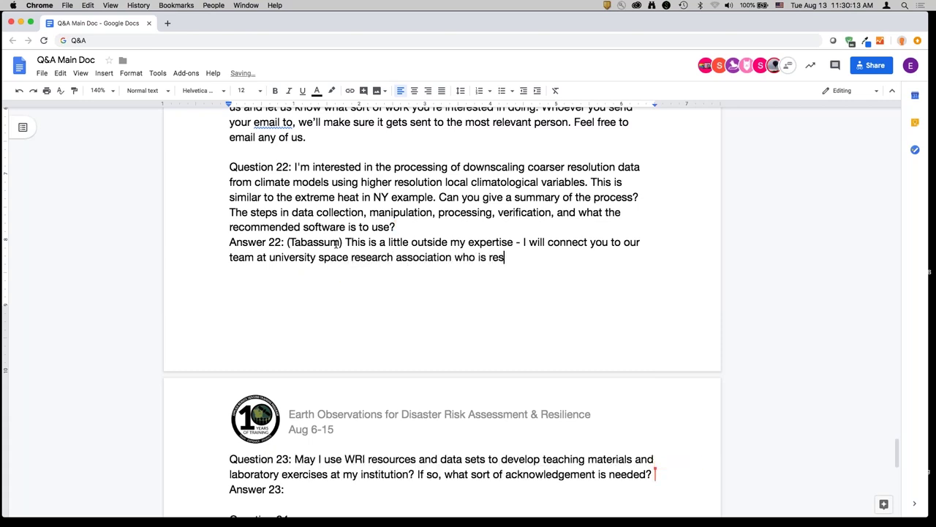
type("ponsible for the downs")
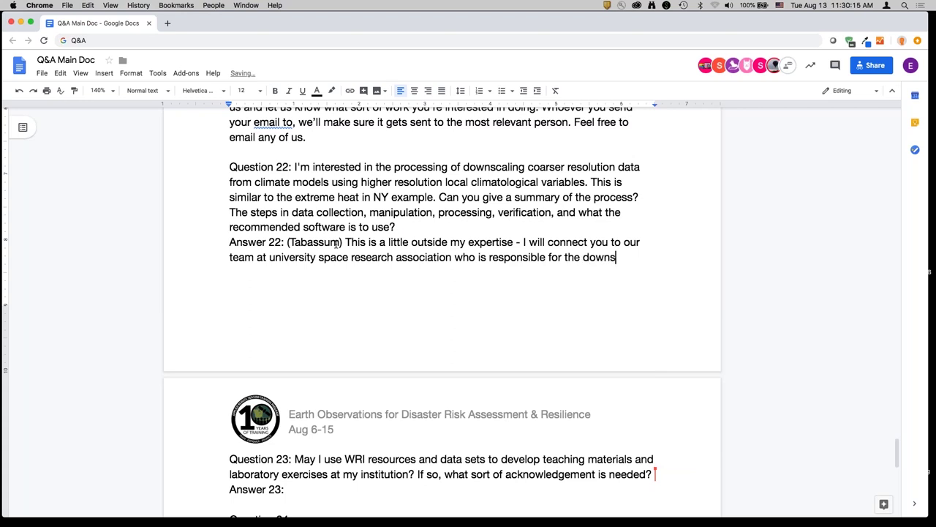
type("caling. Our paper for ")
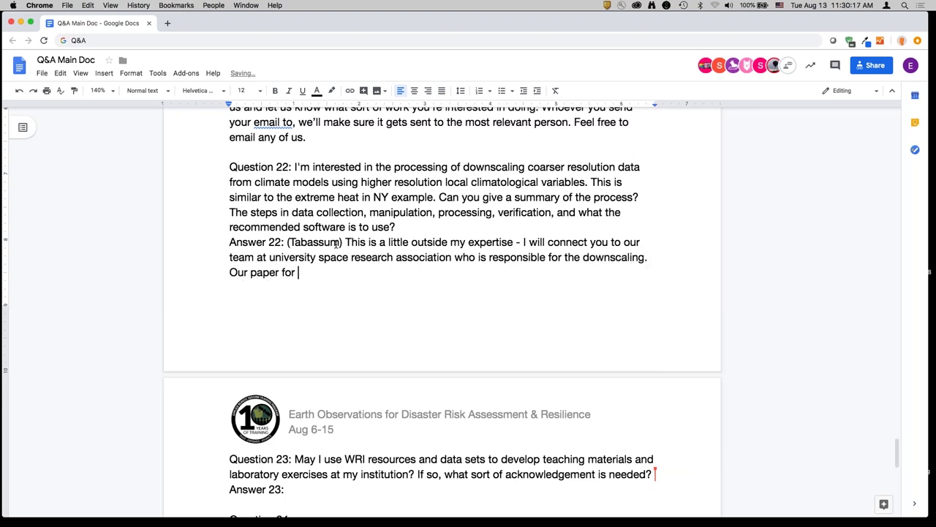
type("downscaling methodo")
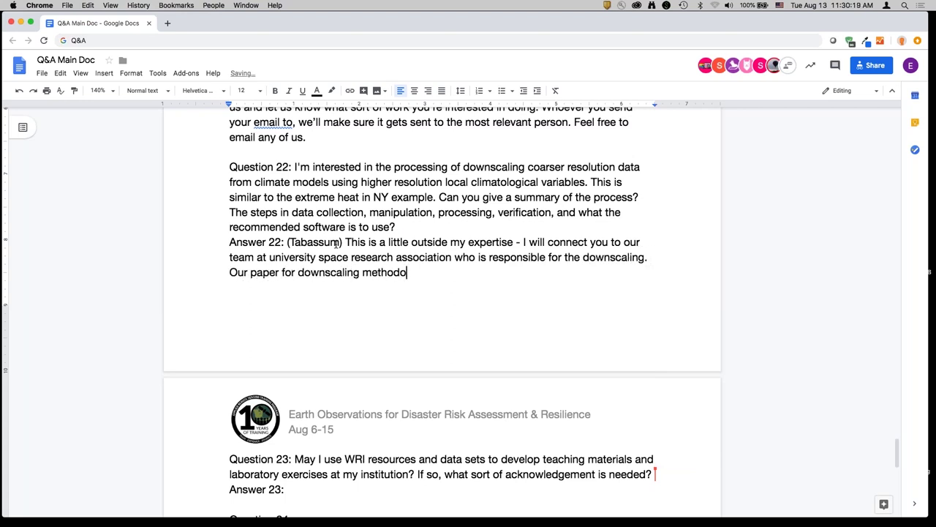
type("logy has just b")
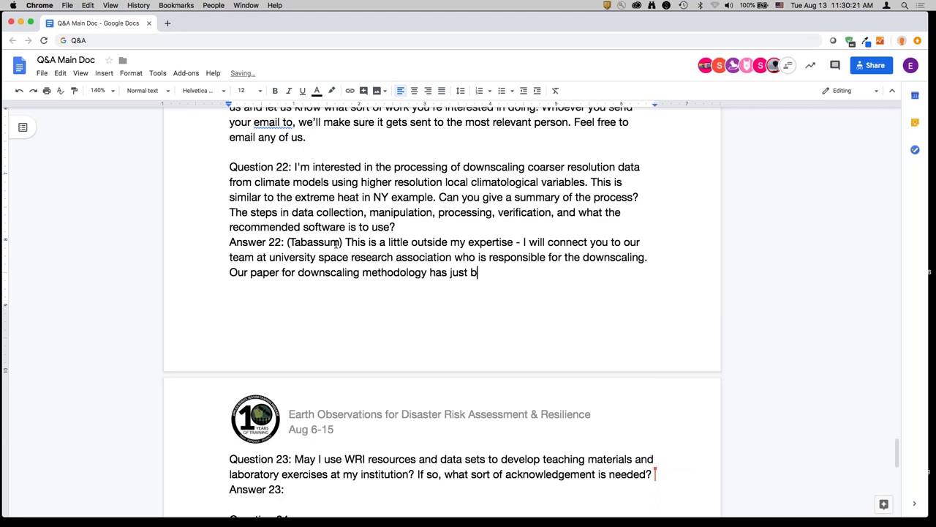
type("een - is in second")
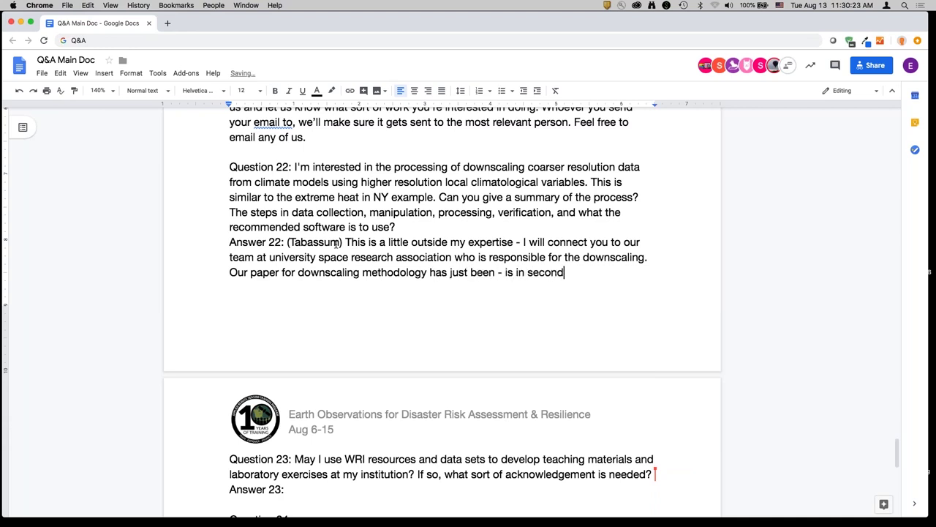
type(" round of review - and should be ")
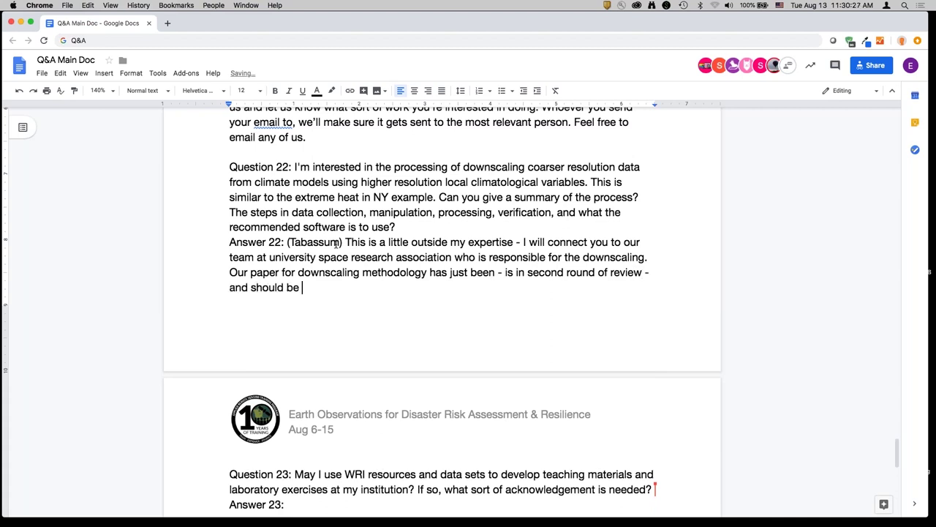
type("published soon. I'll pu")
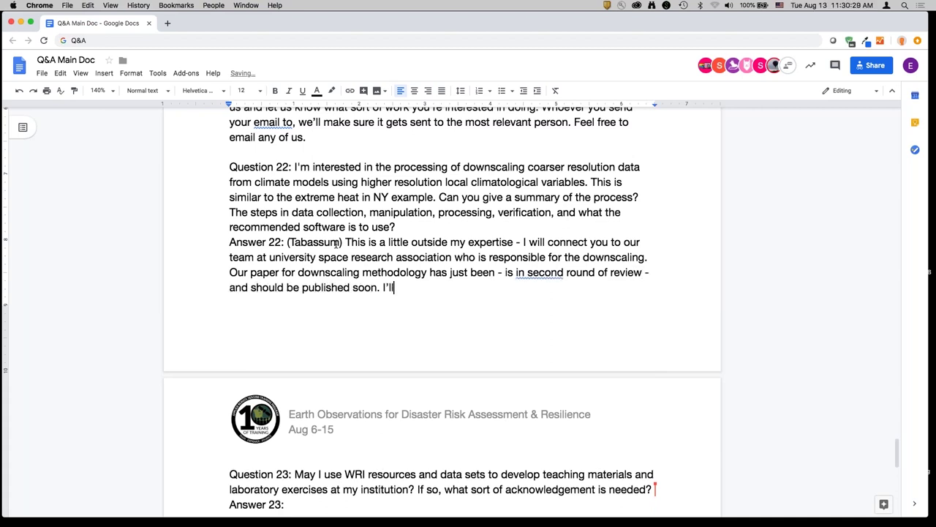
type("t that in the docume")
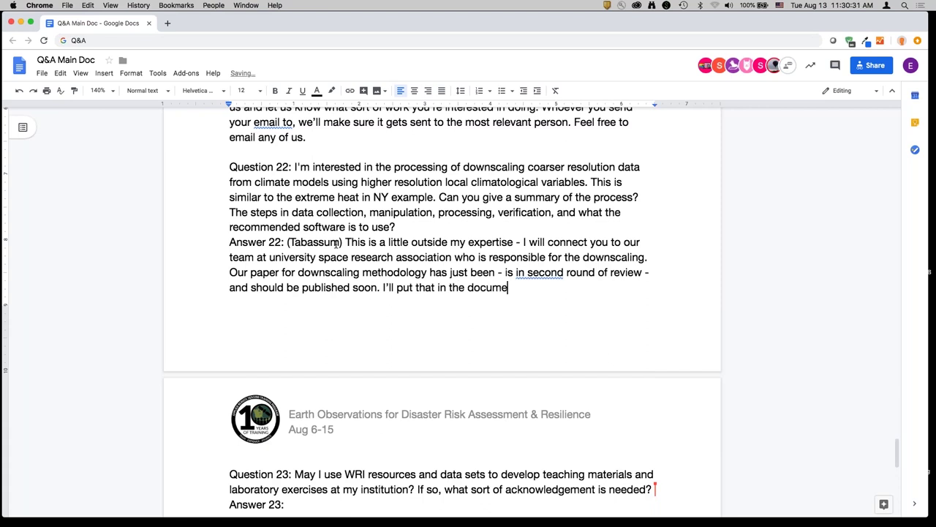
type("ntation when it's availabl")
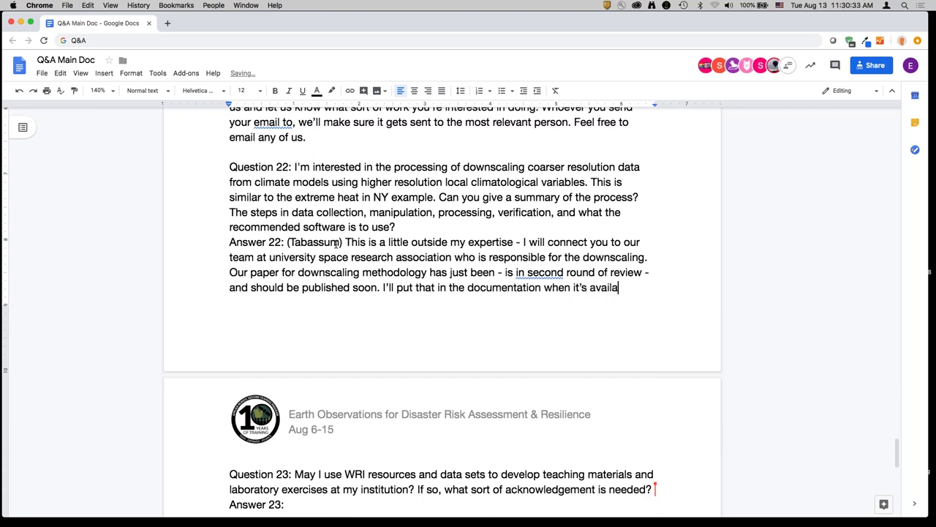
type("e. I can - if you can email me")
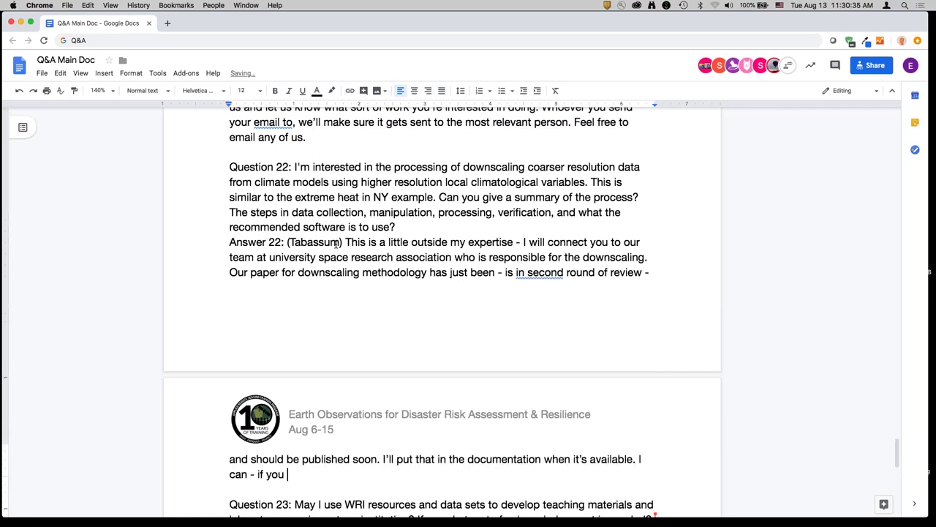
type(" - I can p")
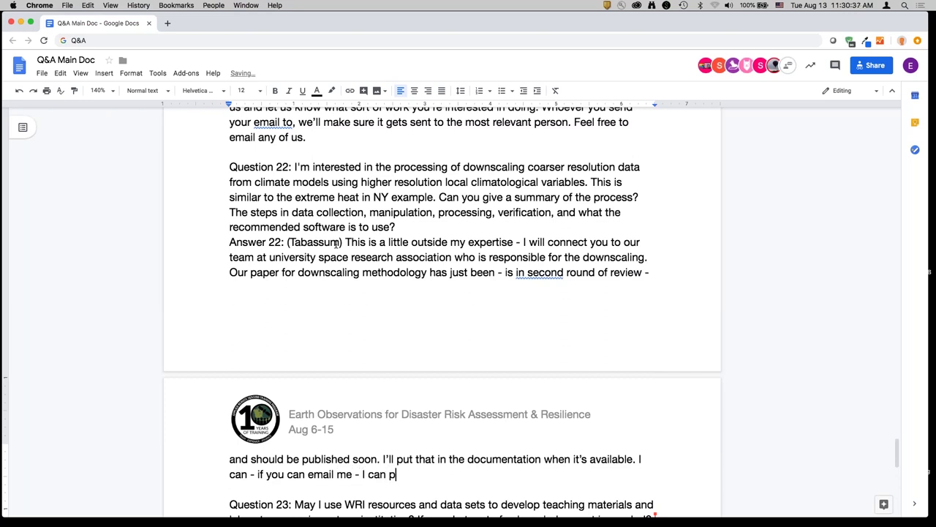
type("ut you in touch wi")
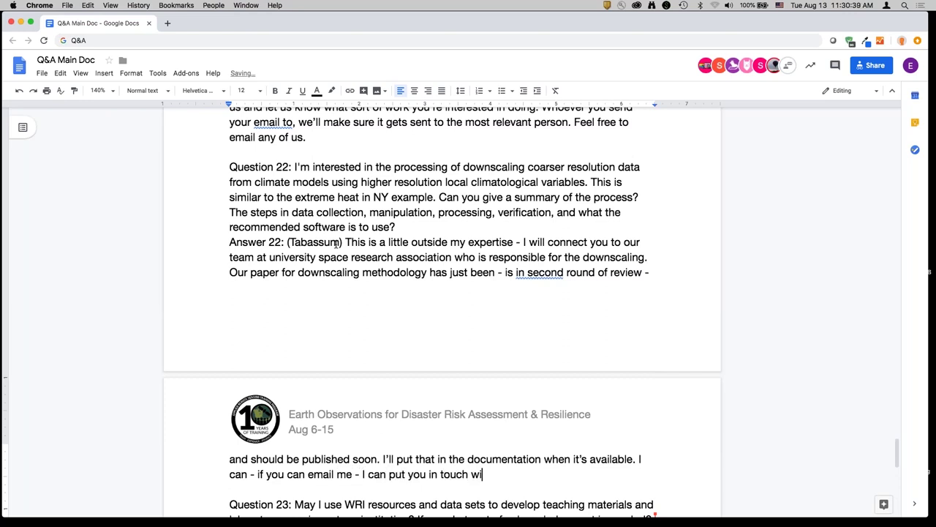
type("th our scientists at ")
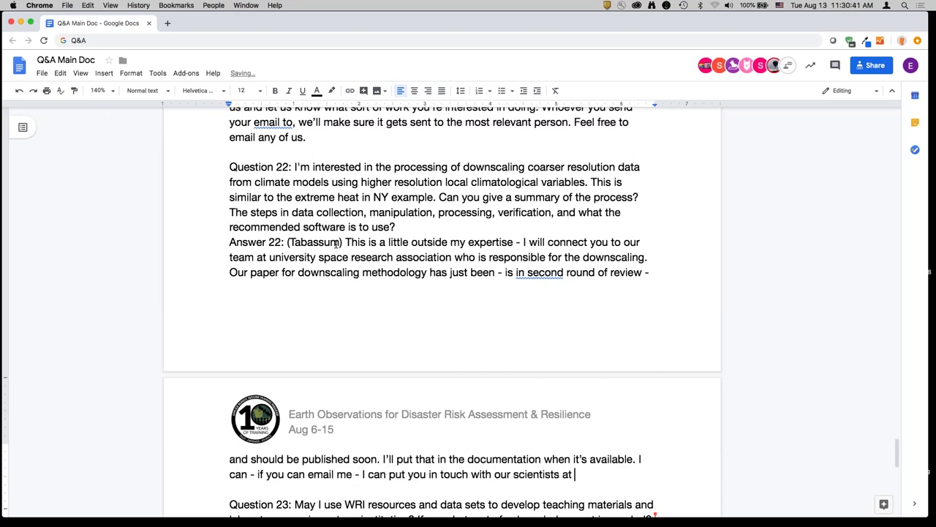
type("USRA who led the dow")
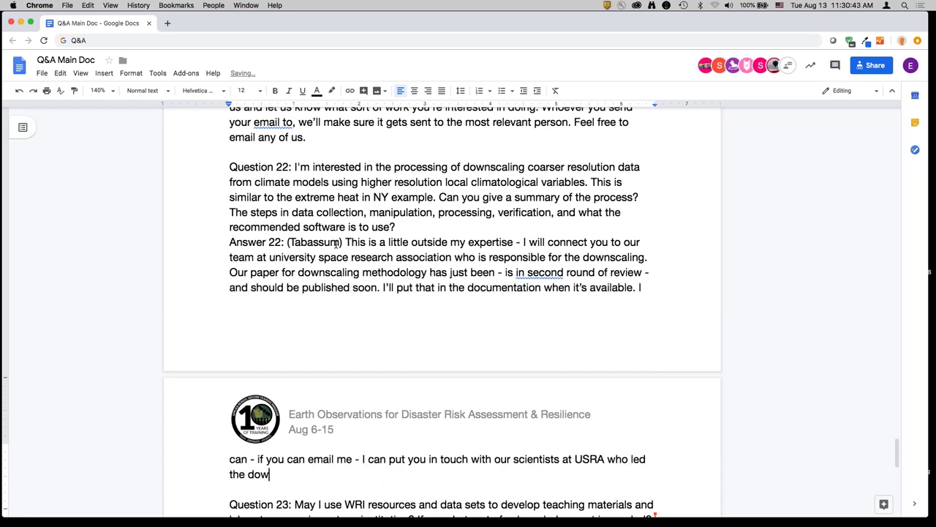
type("nscaling.")
scroll(336, 243, "down", 5)
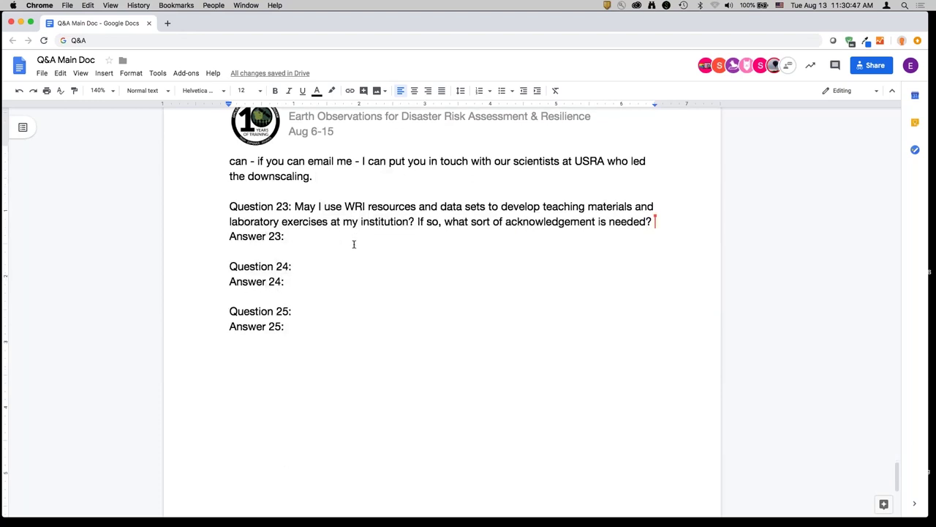
Write Answer 23's first credited reply encouraging Resource Watch materials in teaching and offering a contact for education materials
left_click(343, 239)
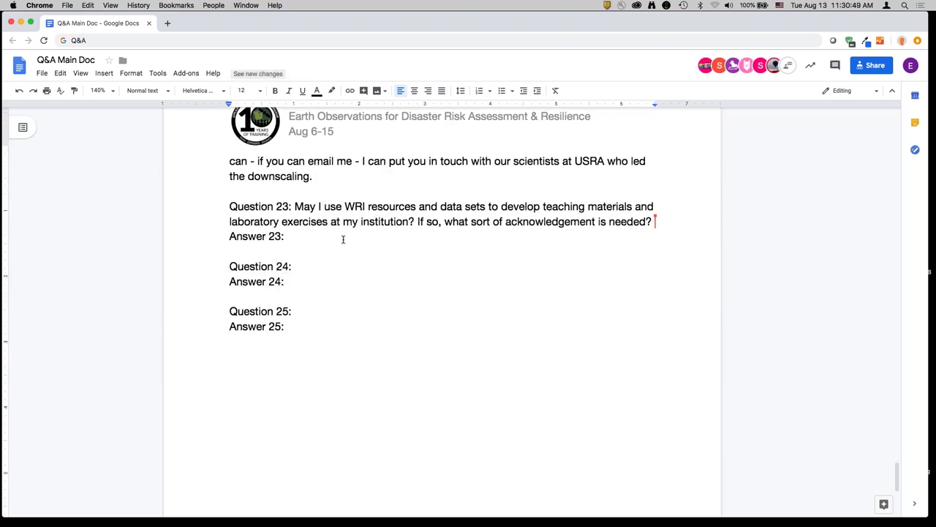
type("(")
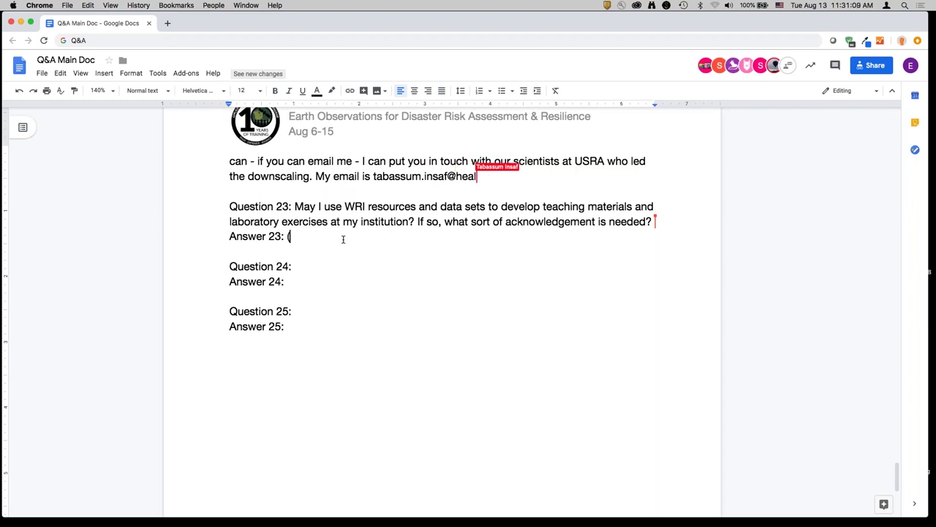
type("Amelia")
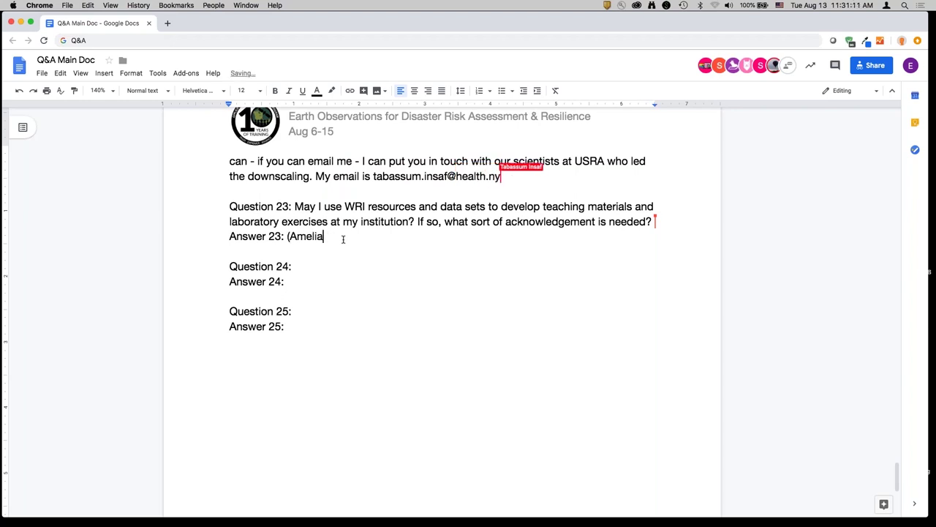
type(") At least for Resour")
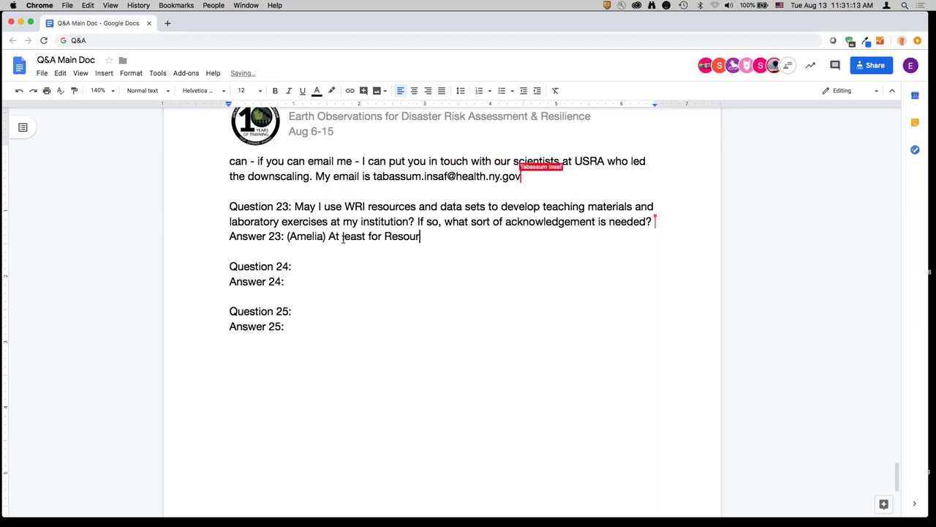
type("ce Watch, we encourage ")
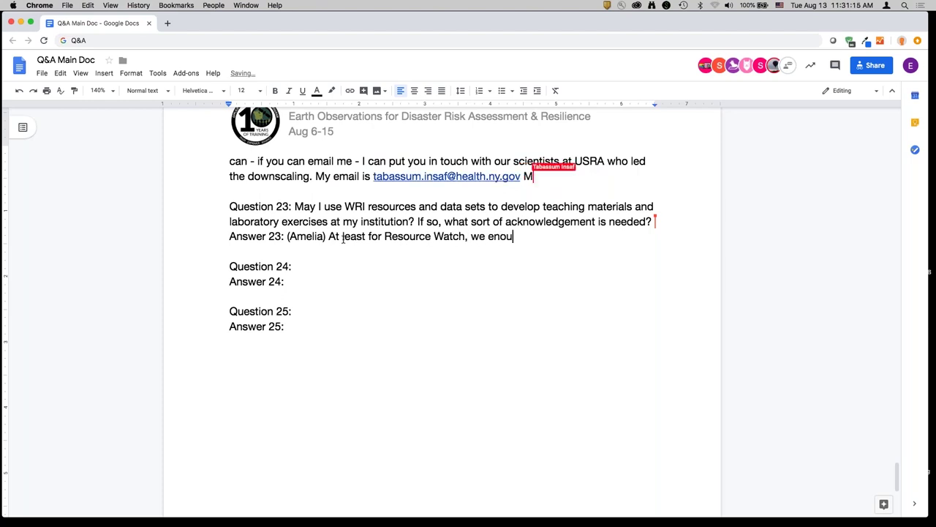
type("you to use our ")
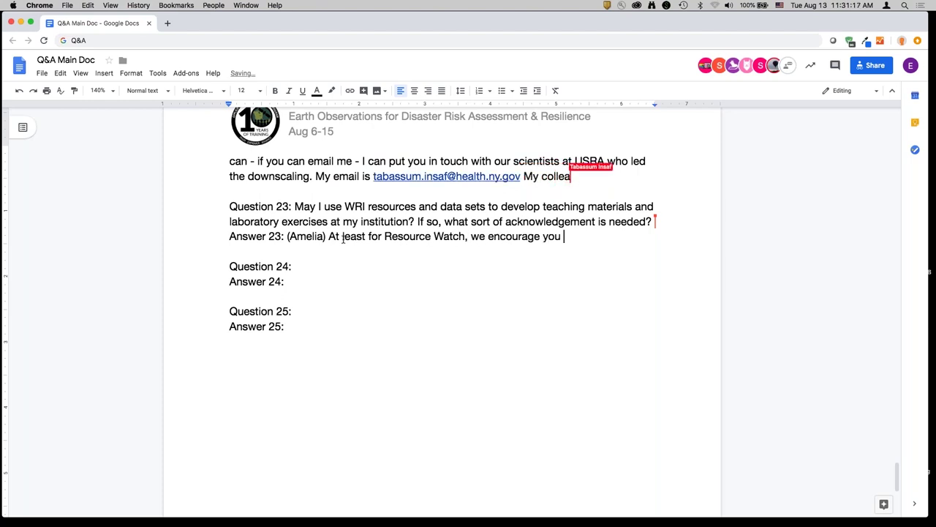
type("materi")
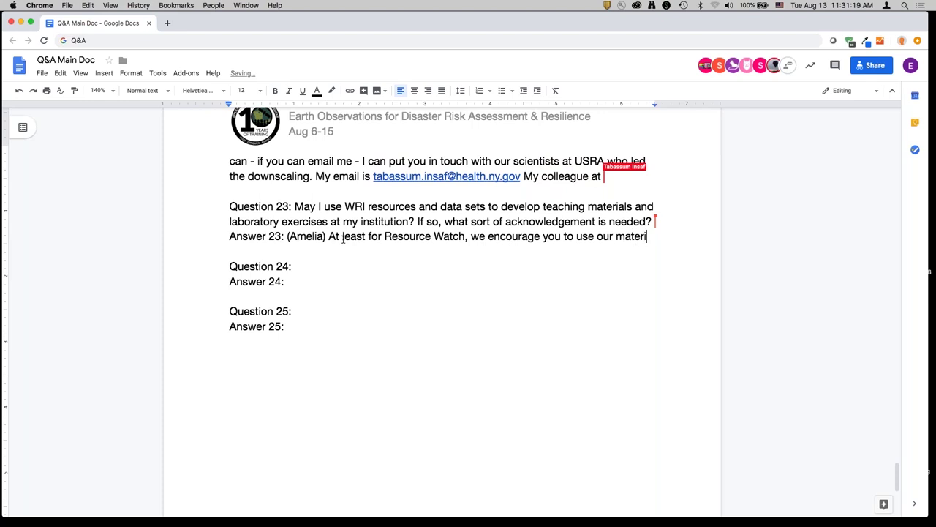
type("als in your teaching an")
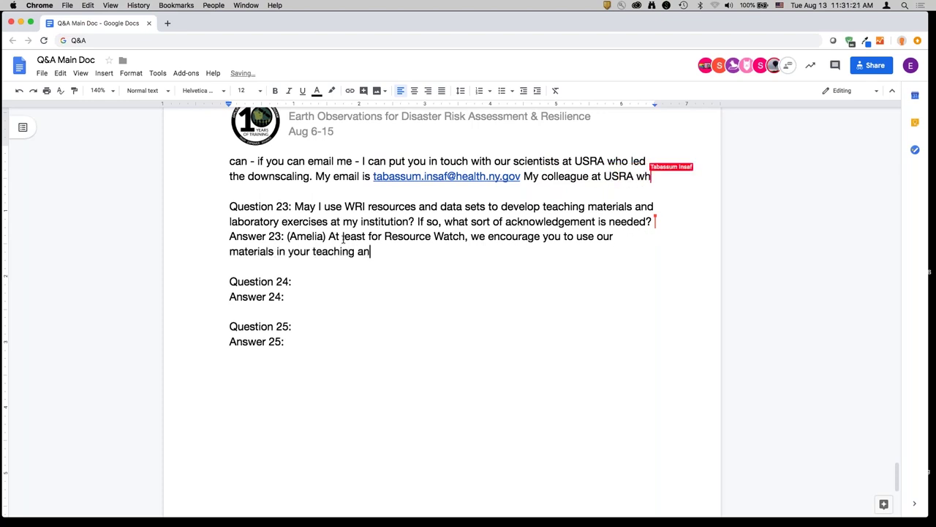
type("d laboratory exerci")
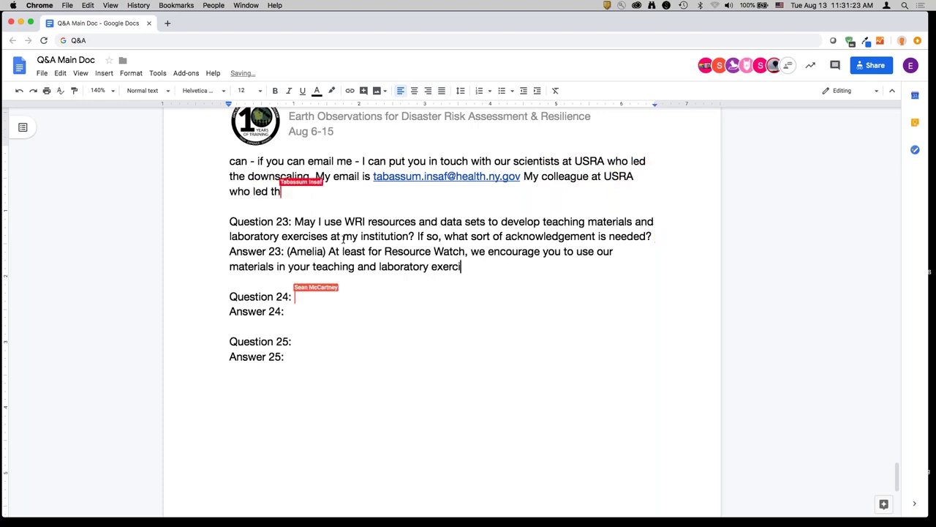
type("ses. Just mention you're using R")
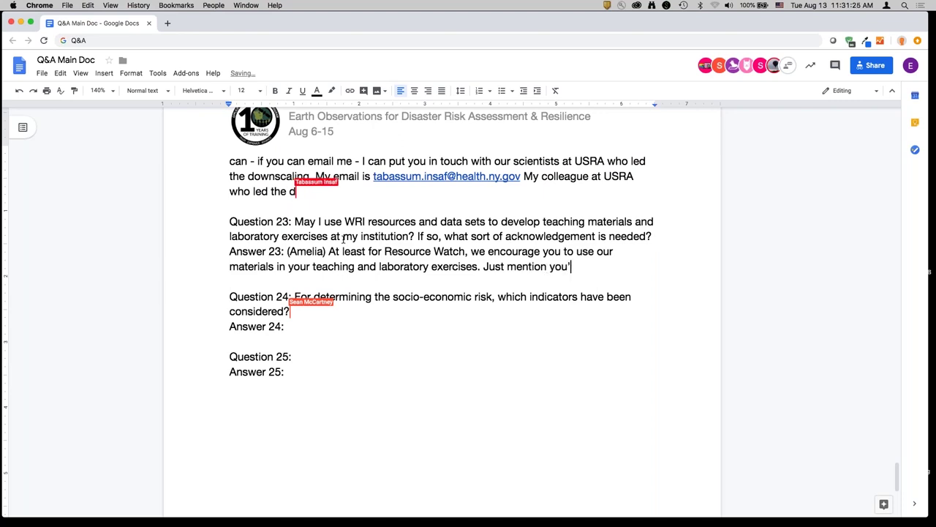
type("es")
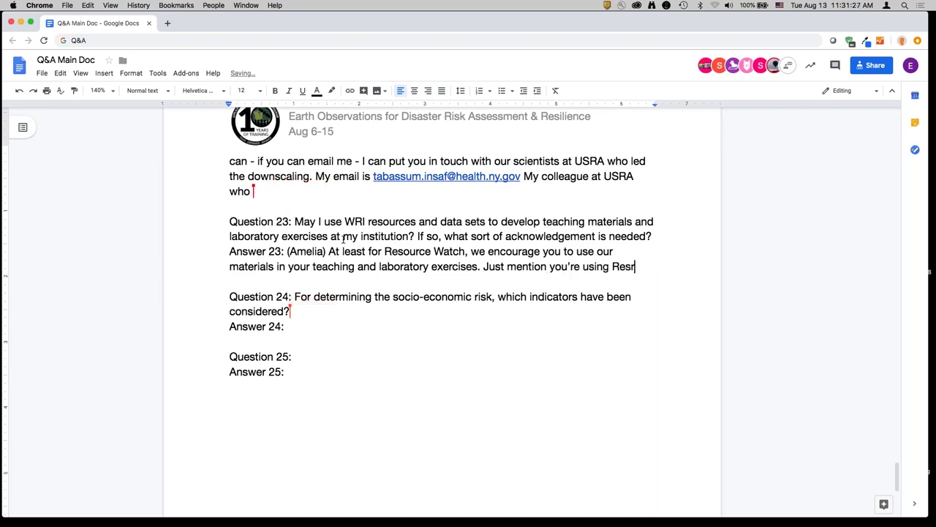
type("ourc")
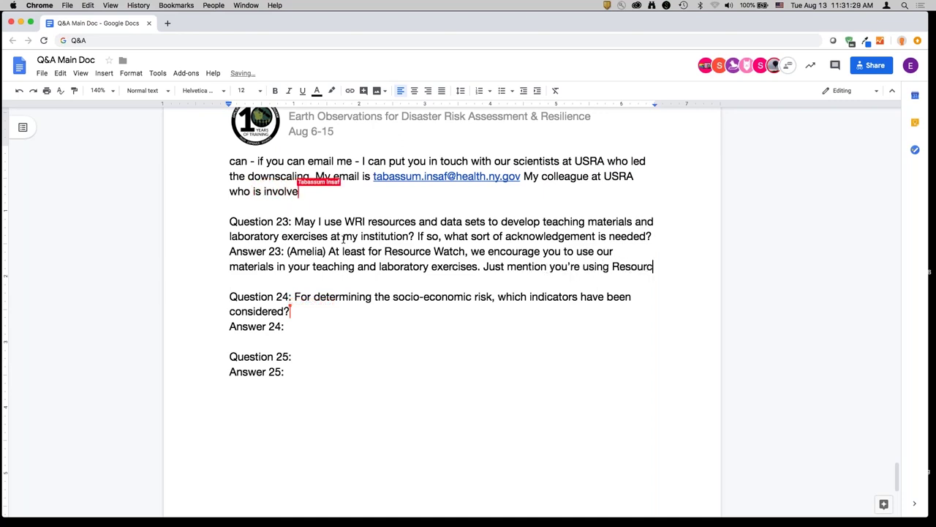
type("e Watch. If you're interest")
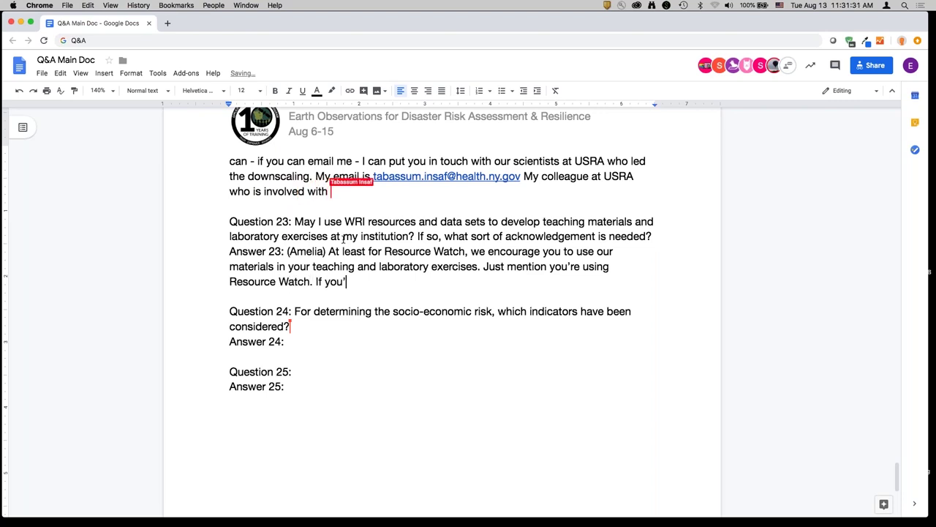
type("ed in develo")
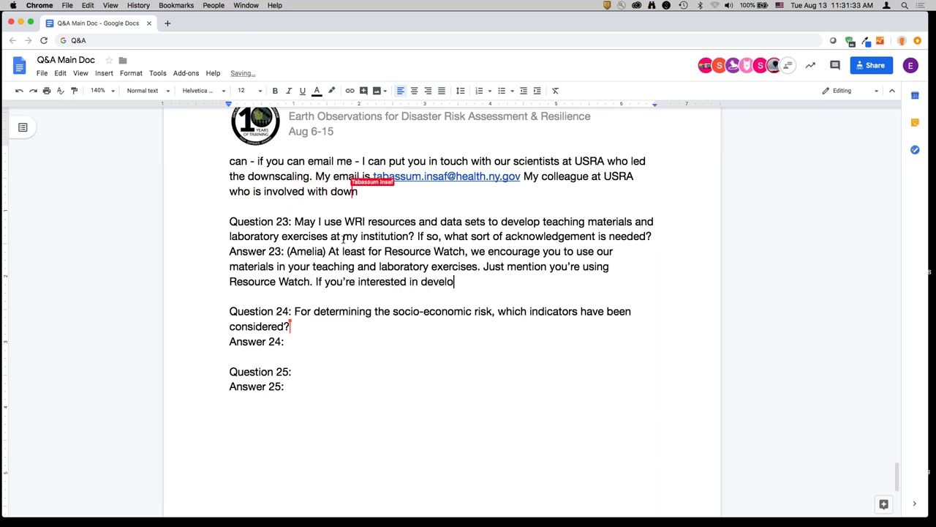
type("ping more research")
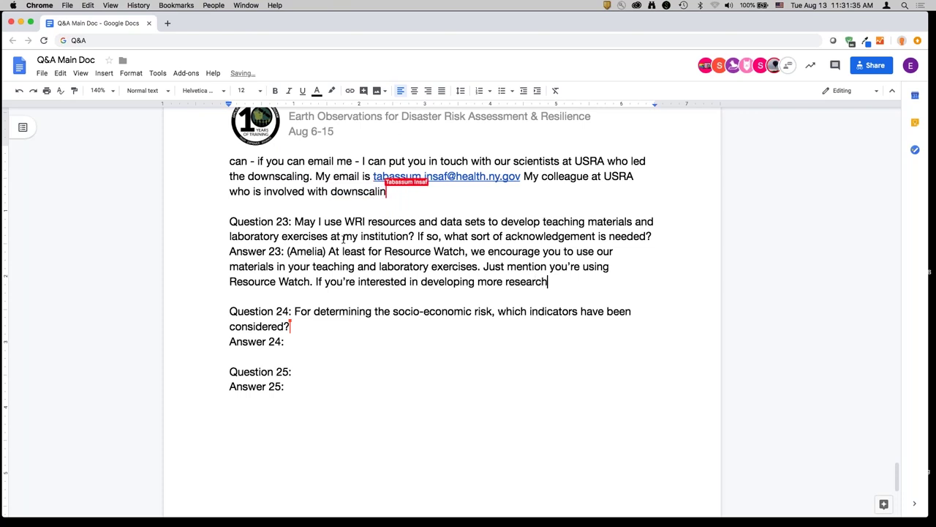
key("alt+shift+Left")
type("materials for")
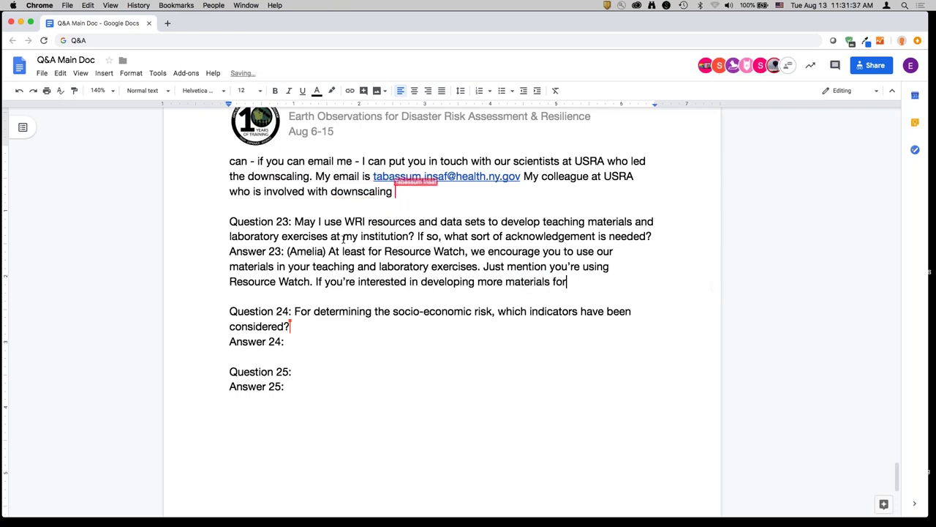
key("alt+shift+Left")
key("alt+shift+Left")
type("educati")
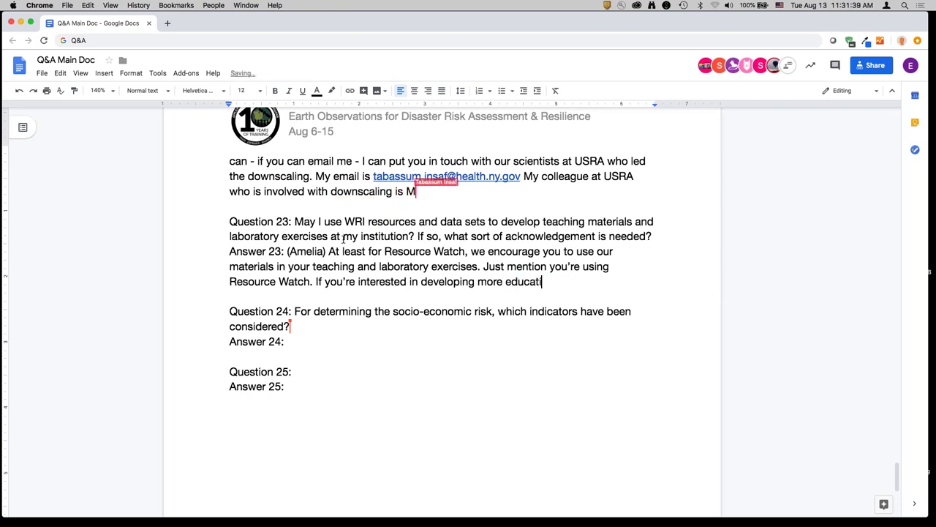
type("on materials, I would c")
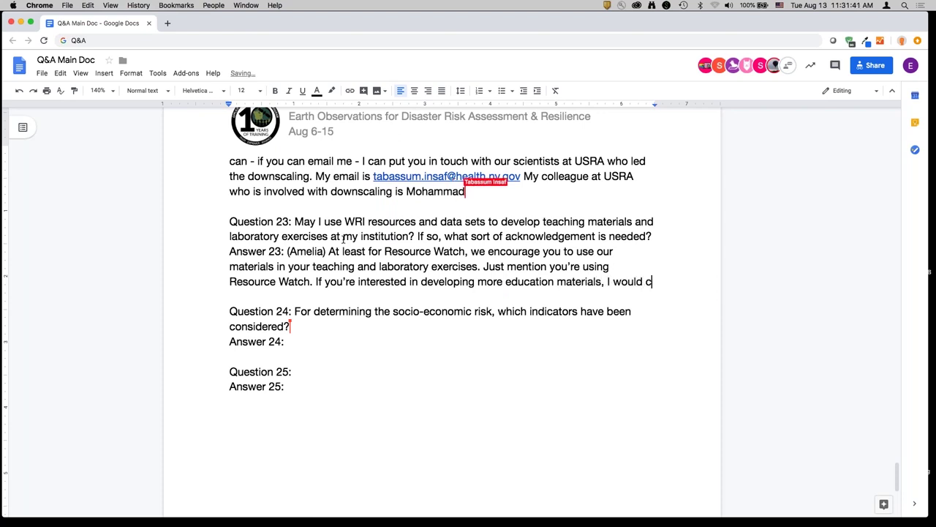
type("onnect you with Cor")
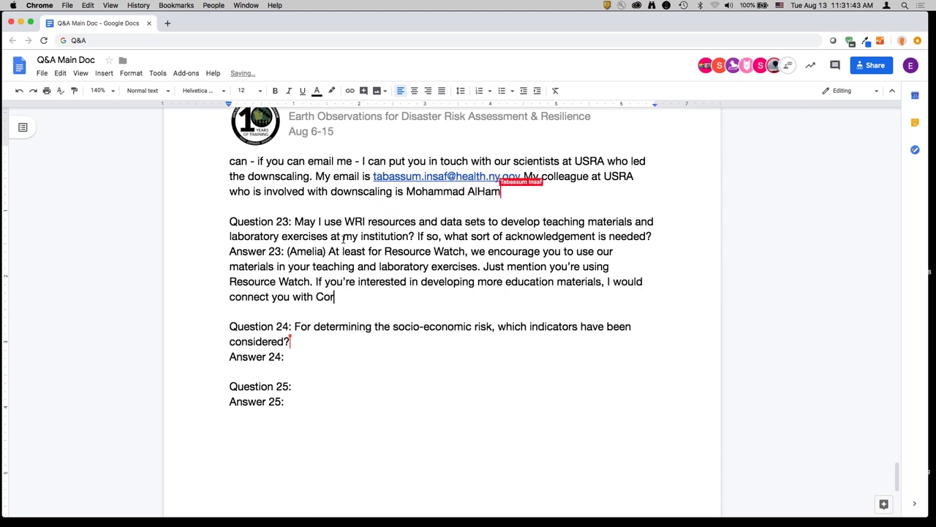
type("y - and I can con")
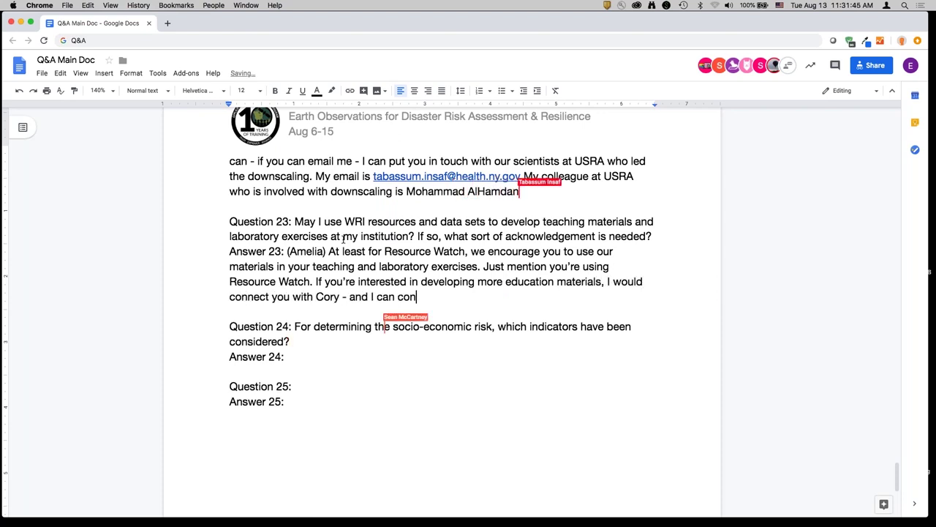
type("nect you with Cory if")
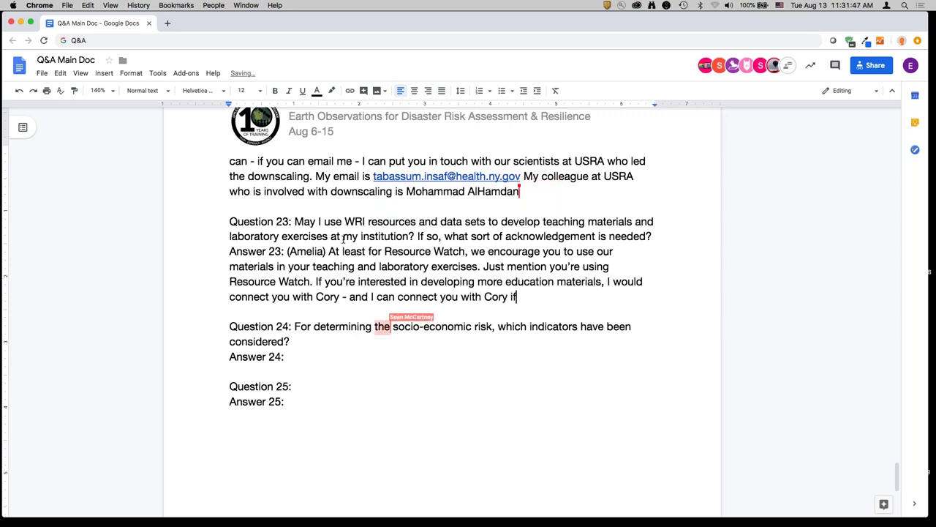
type(" you want to speak more about ")
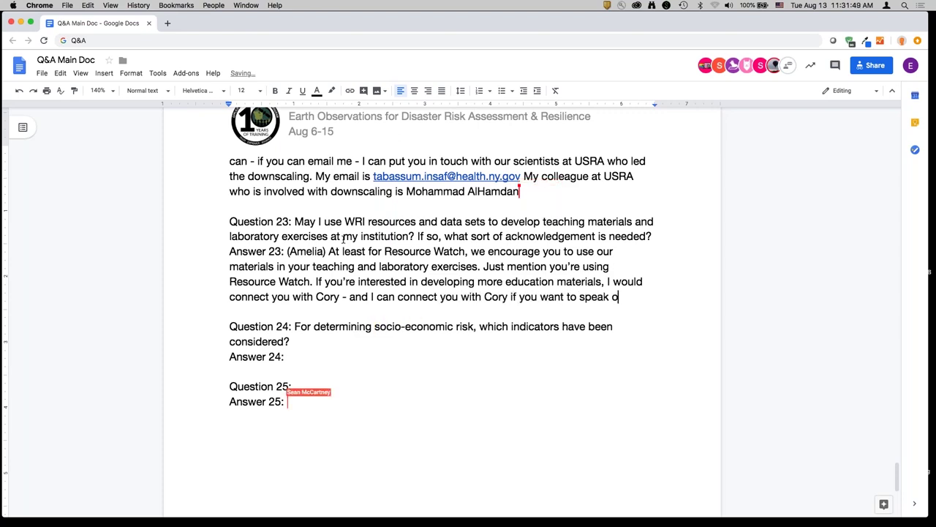
type("Resource Watch")
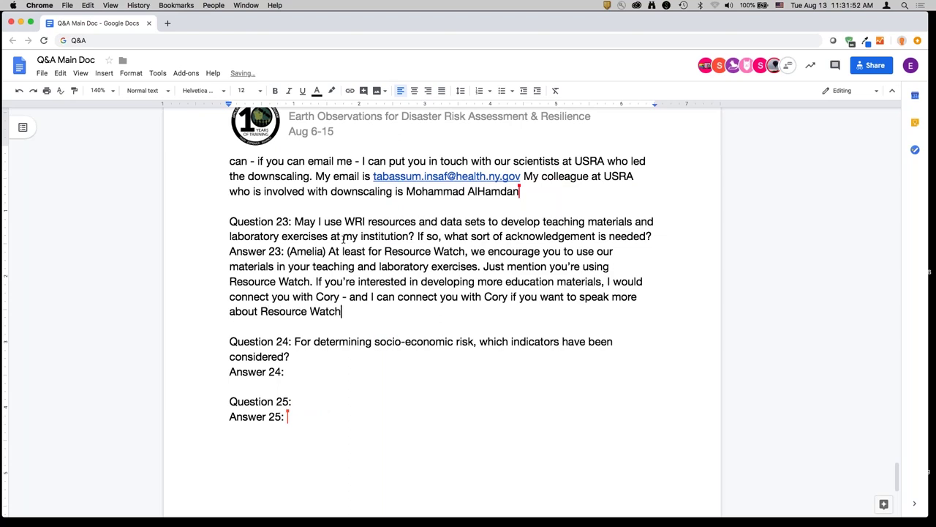
Add a second credited reply on using Aqueduct materials in lesson plans via its FAQ, correcting 'fcan' to 'can'
key("Return")
type("(Sam) ")
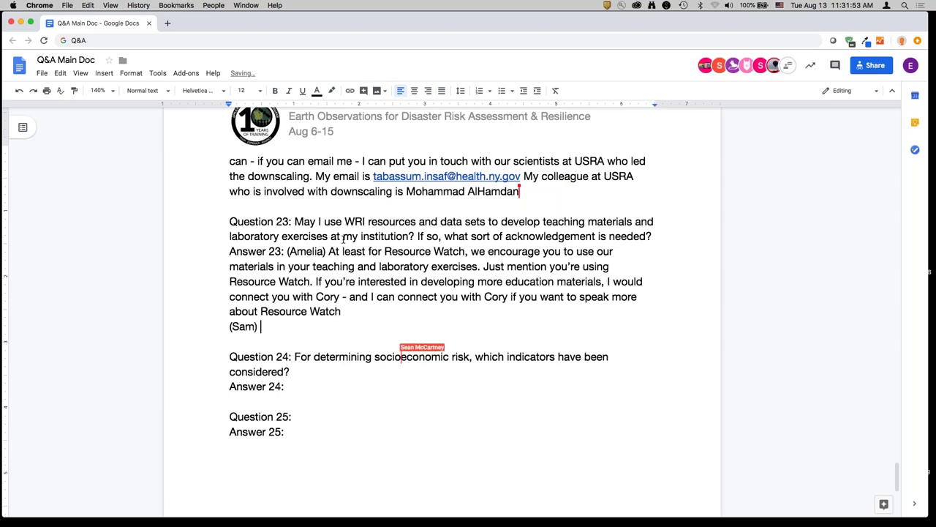
type("Aqueduct ")
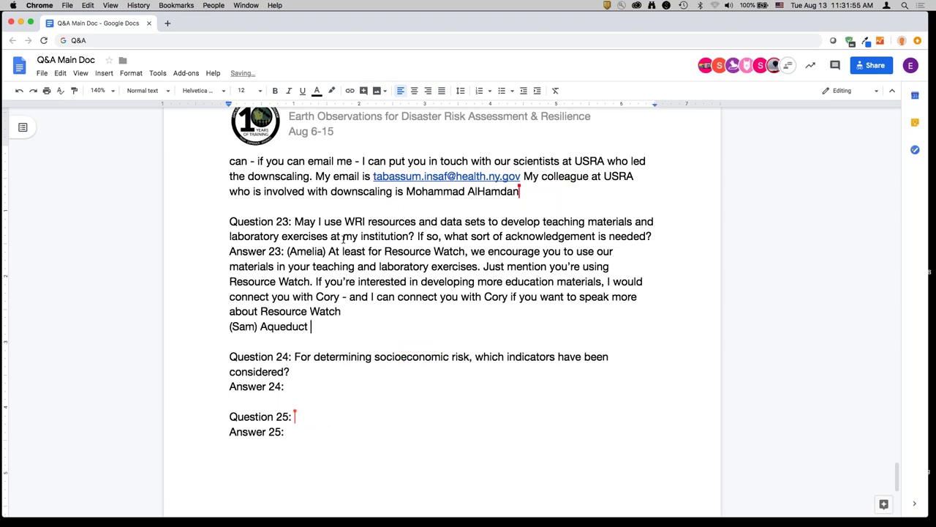
type("is thrilled to ma")
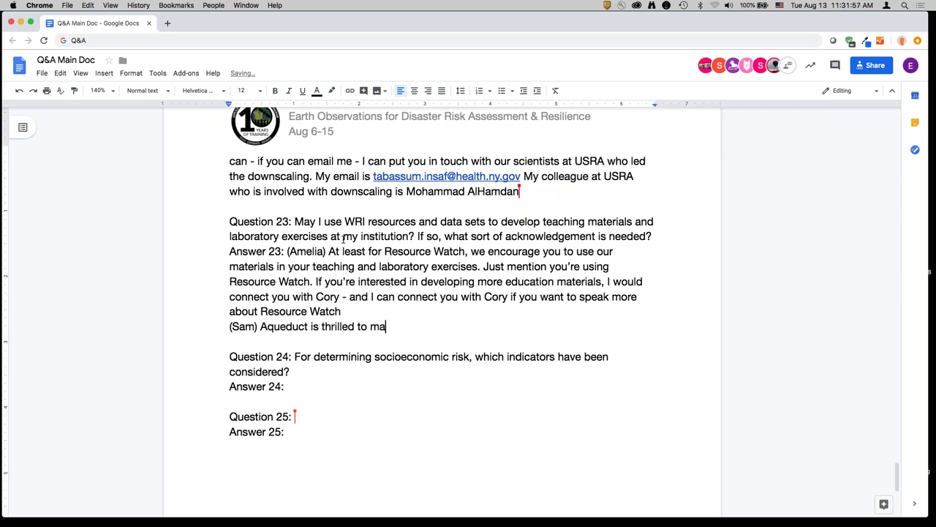
key("BackSpace")
key("BackSpace")
type("have mat")
key("BackSpace")
key("BackSpace")
key("BackSpace")
key("BackSpace")
type("e materials in lesson p")
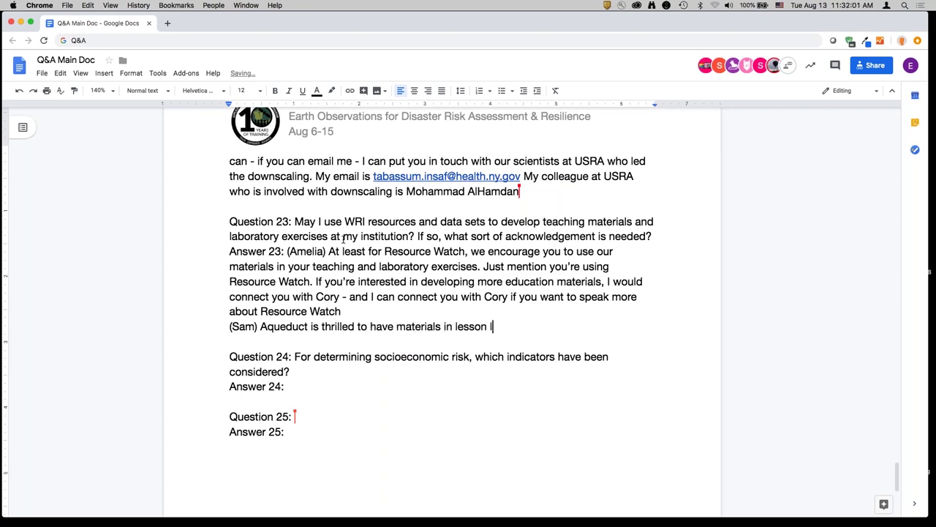
type("lans, and you f")
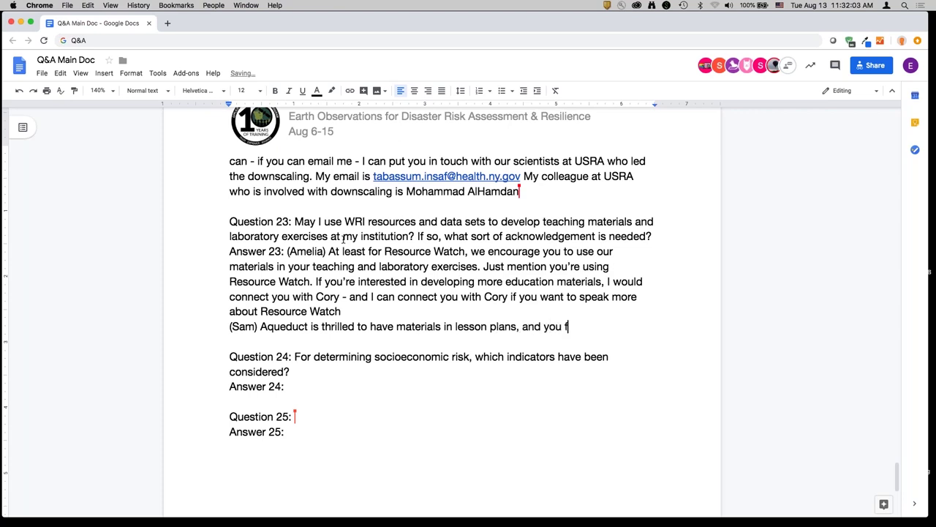
type("can visit our FAQ for details on how ")
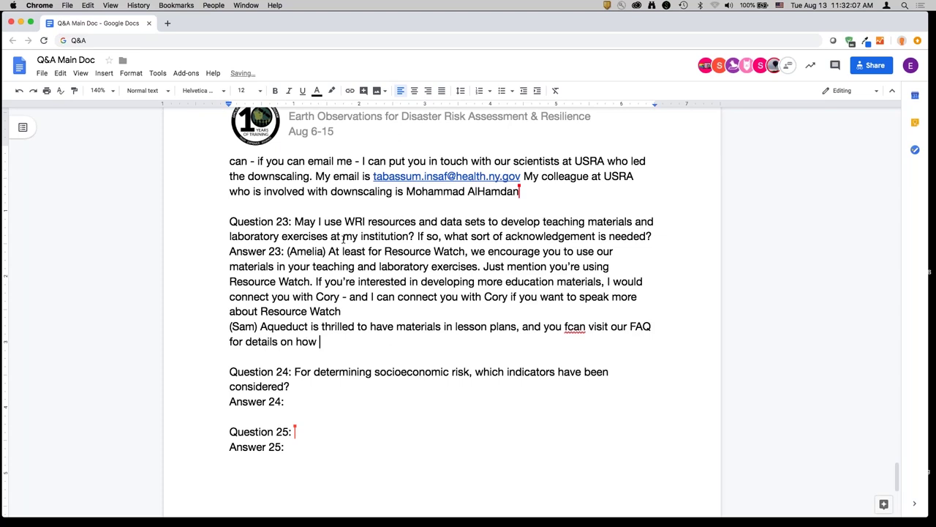
type("to do that.")
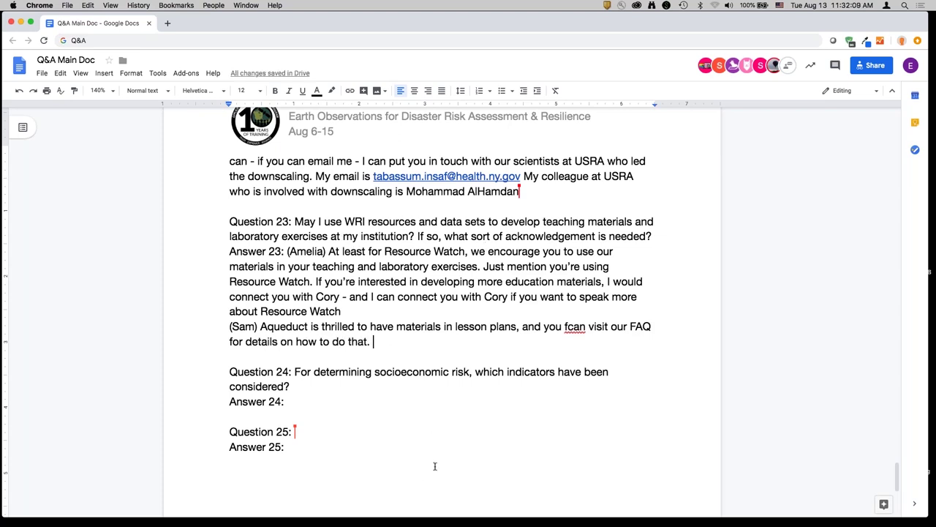
left_click(569, 326)
key("BackSpace")
Credit the speaker on Answer 24 and explain socioeconomic risk uses education, unemployment and poverty data in vulnerability analysis
left_click(318, 401)
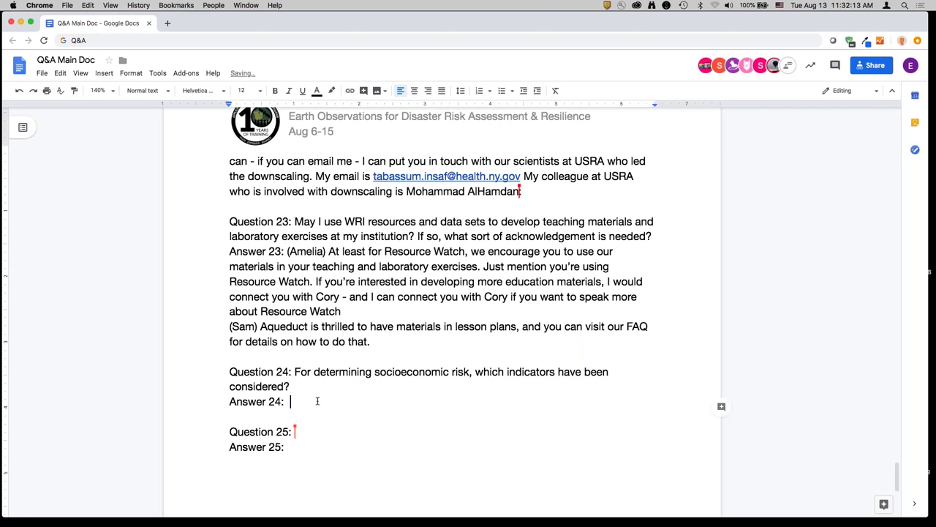
type("(T")
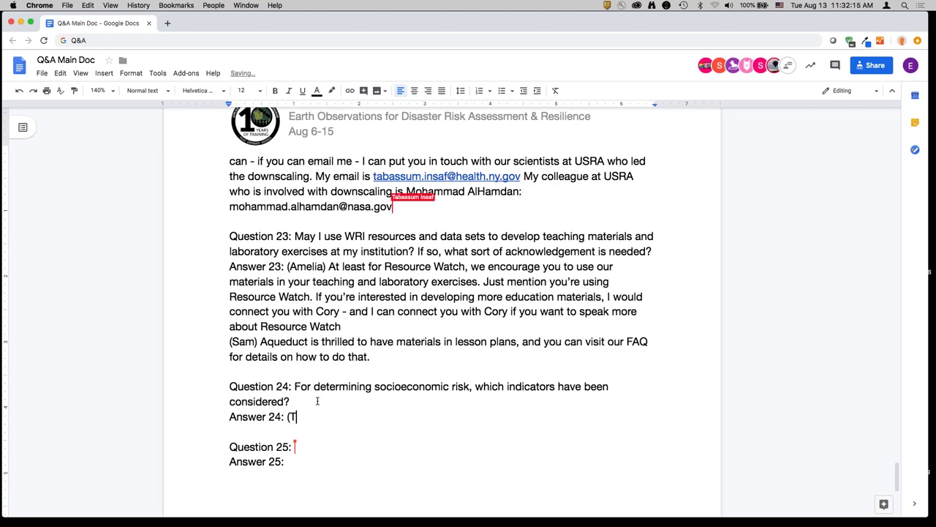
type("abassum)")
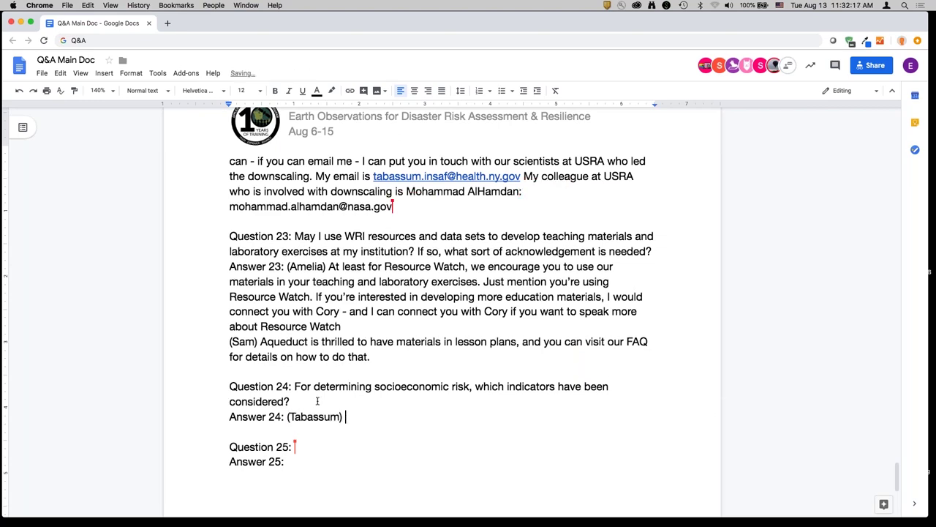
scroll(317, 401, "down", 3)
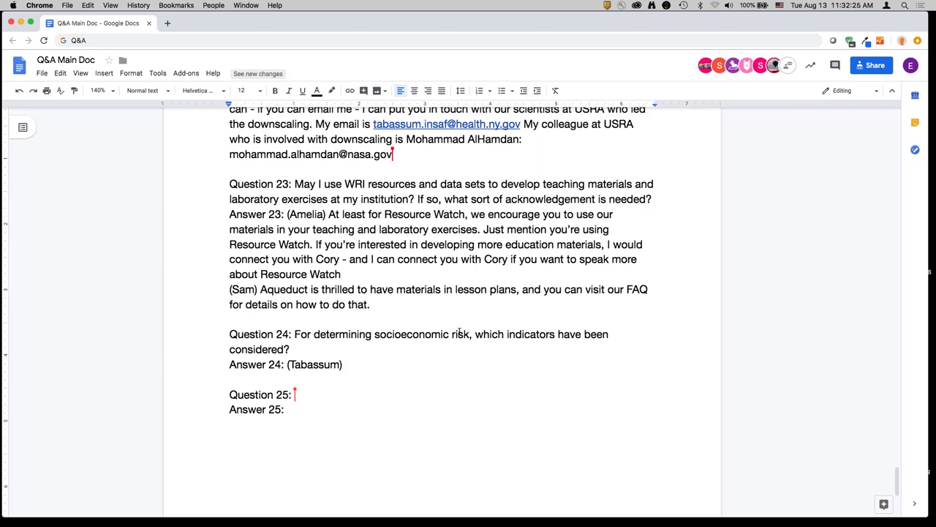
type("The socioecon")
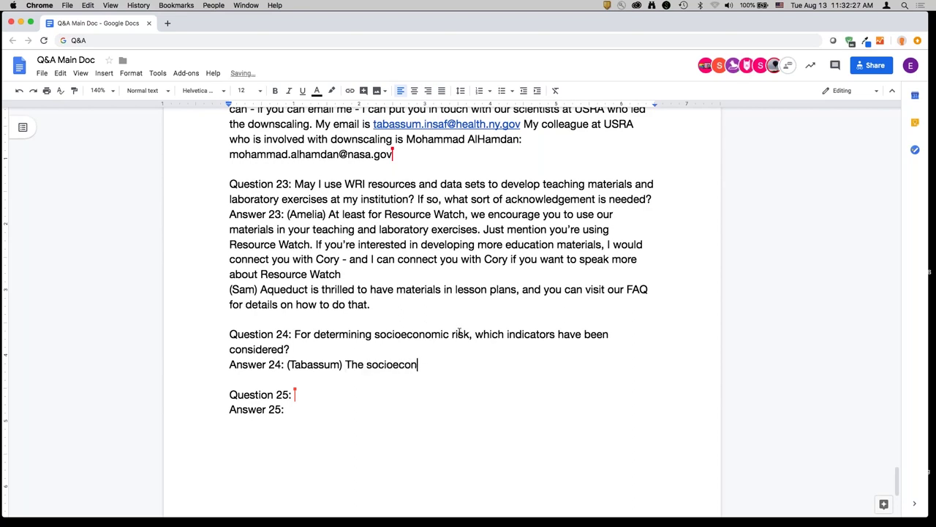
type("omic risk is part of our vulne")
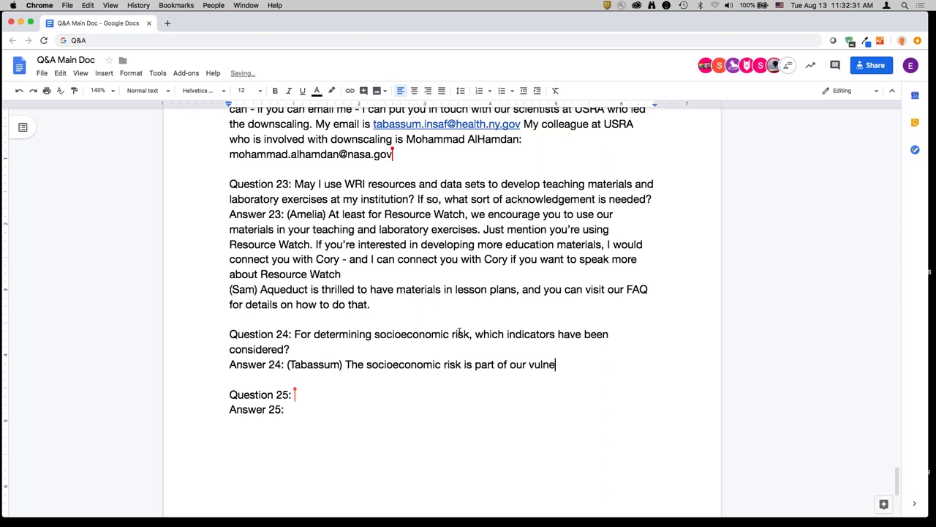
type("rability analy")
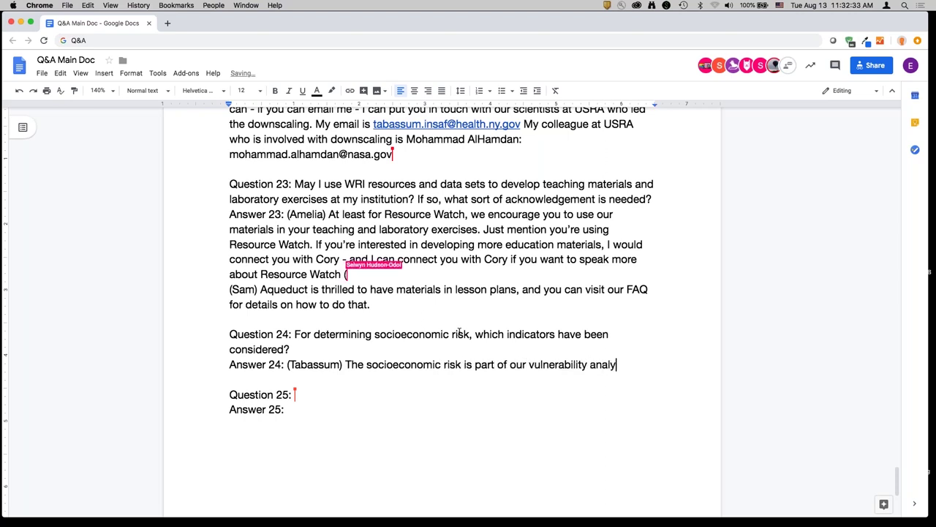
type("sis, and I put the lin")
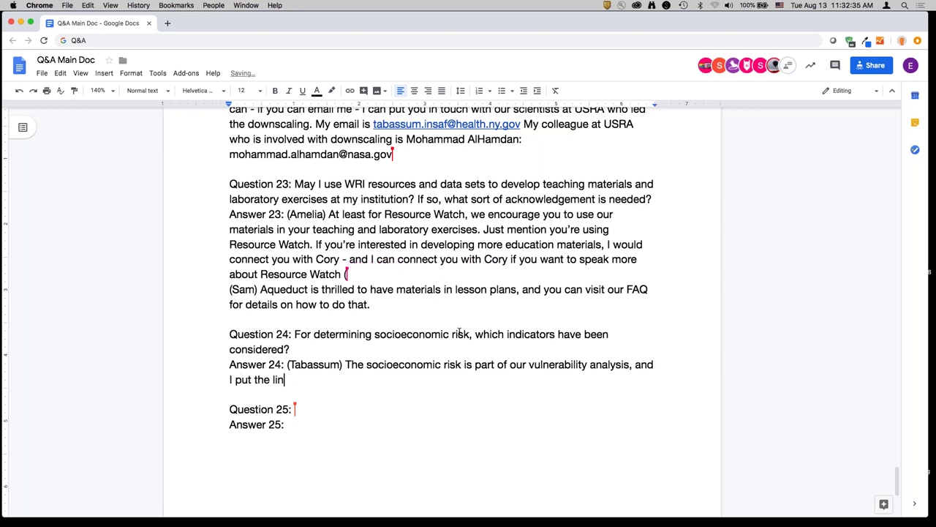
type("k above ")
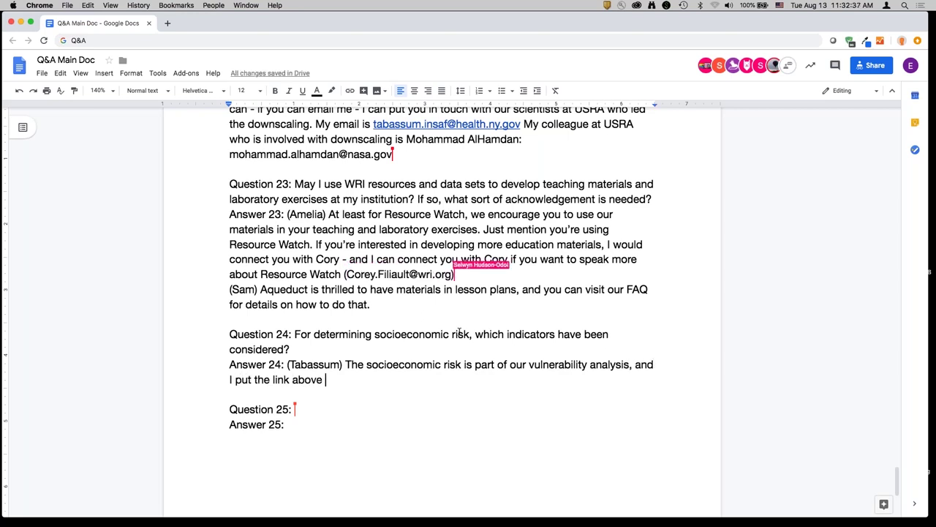
type("oof a")
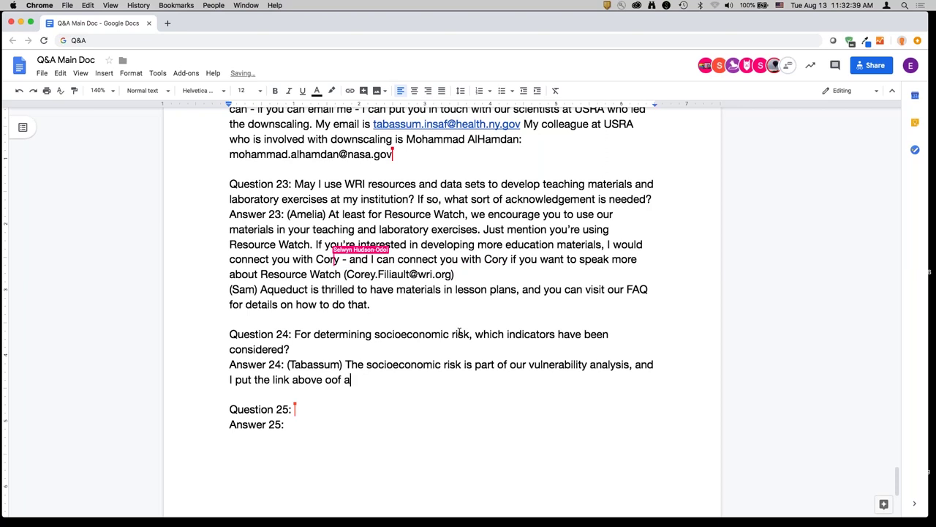
key("BackSpace")
key("BackSpace")
key("BackSpace")
key("BackSpace")
type("f all the variab")
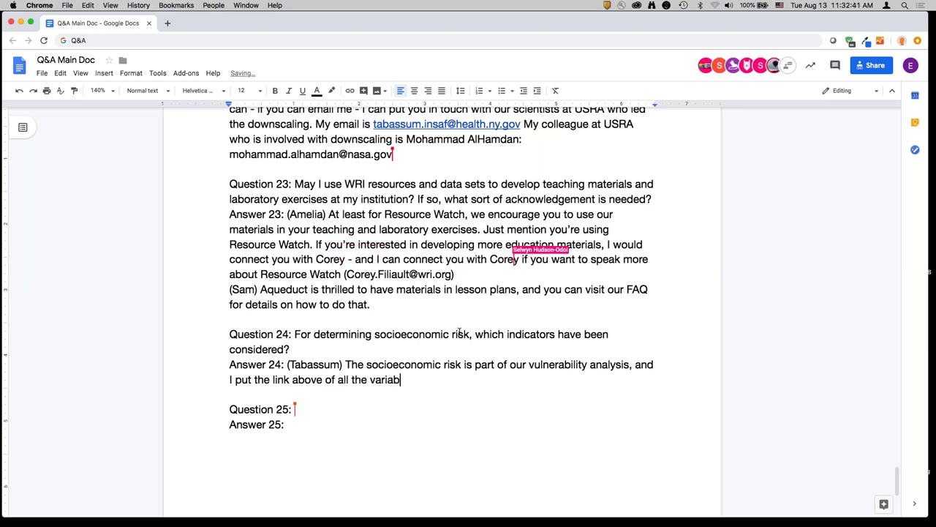
type("les we use d")
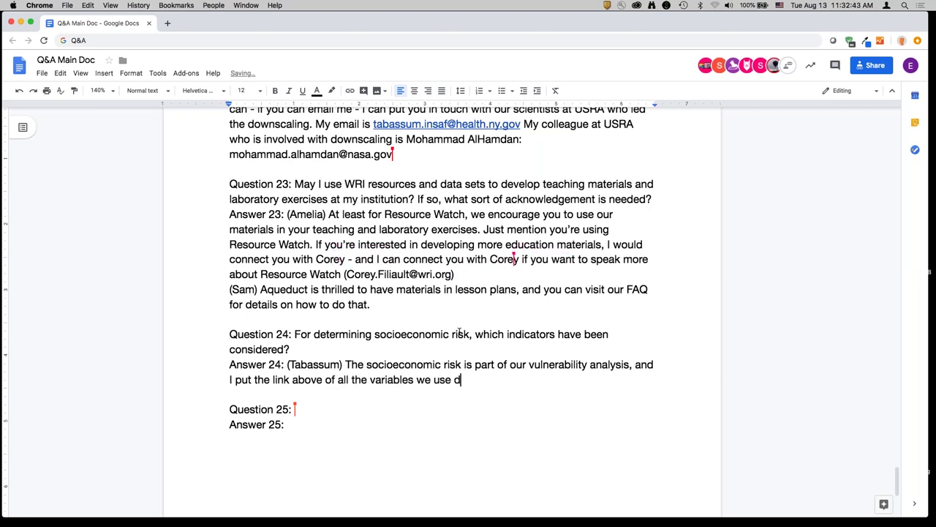
key("BackSpace")
key("BackSpace")
type("d for the analysis. ")
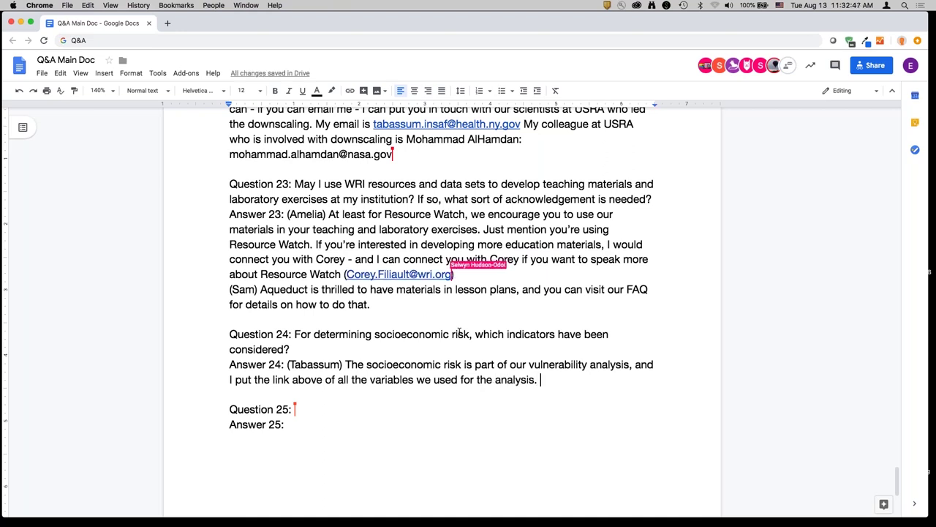
type("And socio")
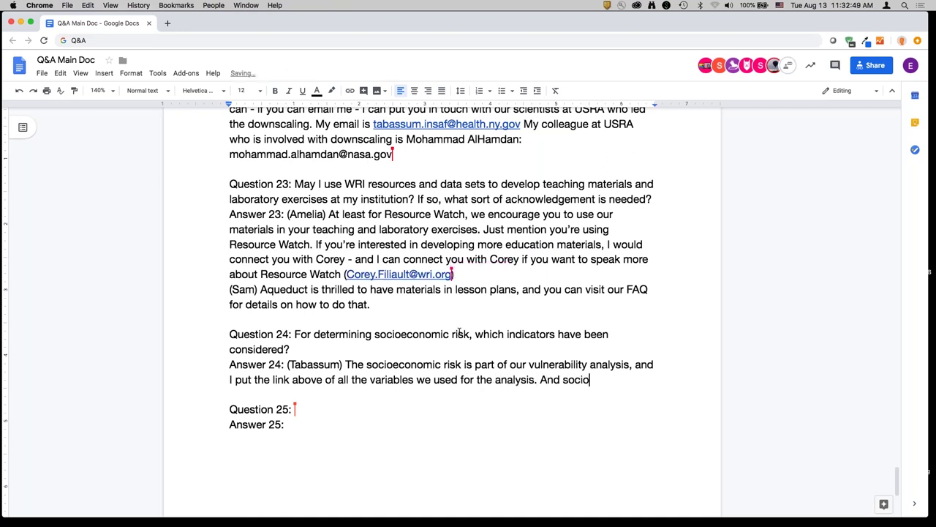
type("economic data include")
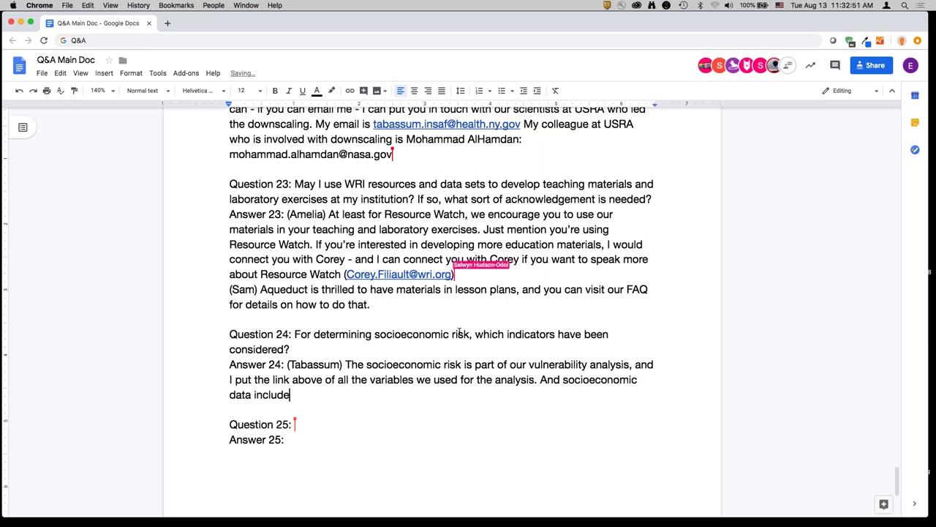
type("d educational layers")
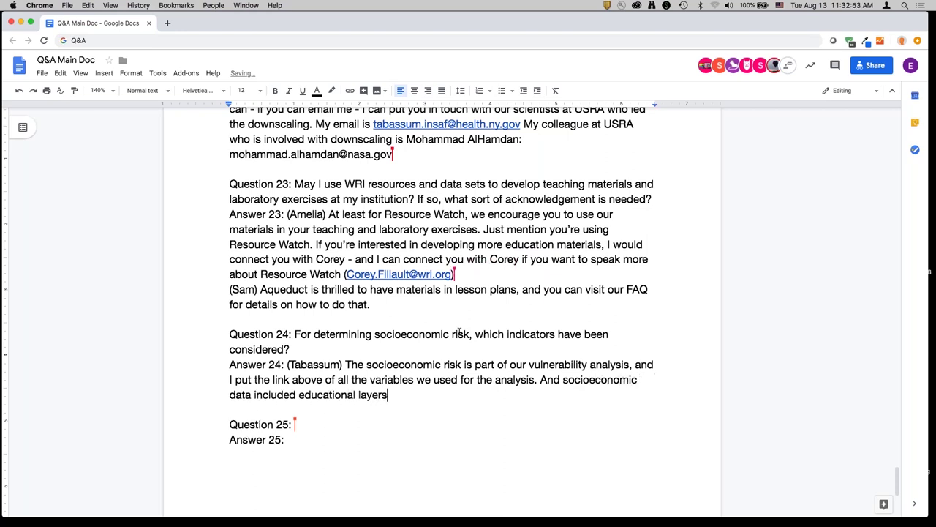
type(", unemployment ")
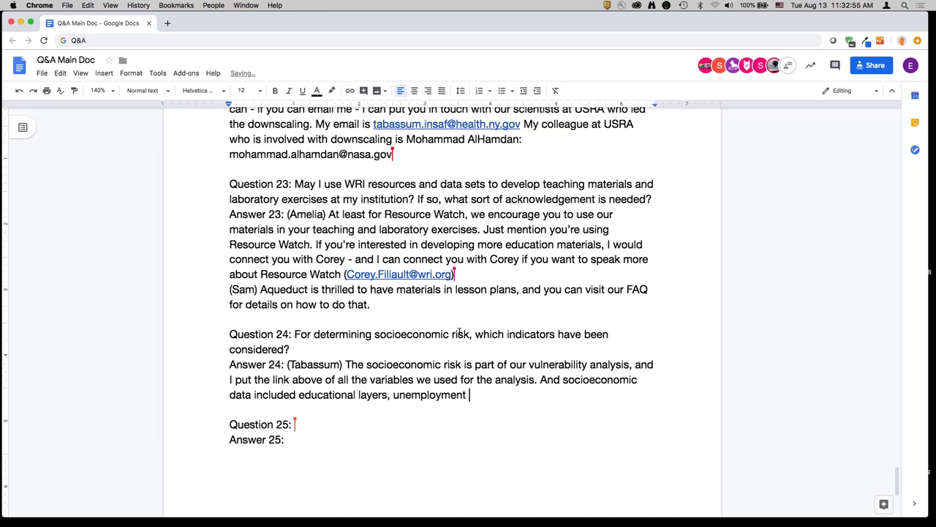
type("rate, and number of ")
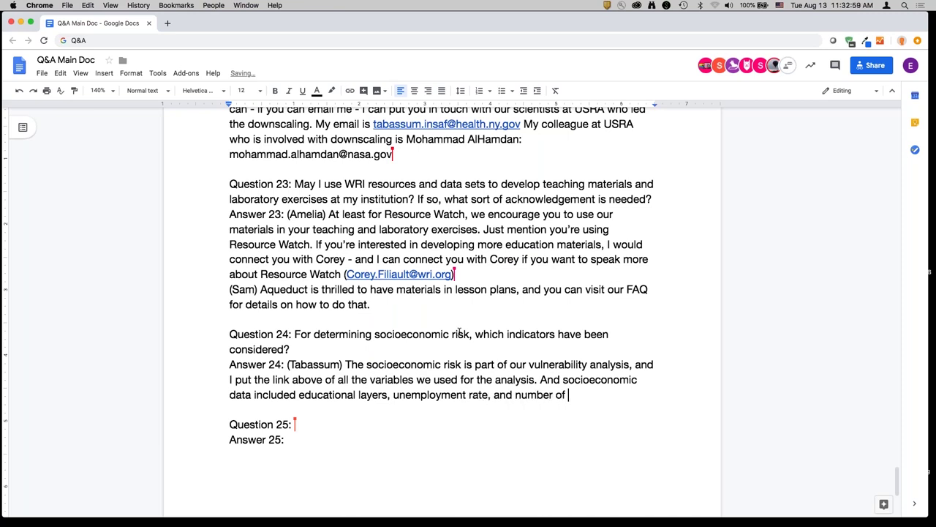
type("people below the poverty level.")
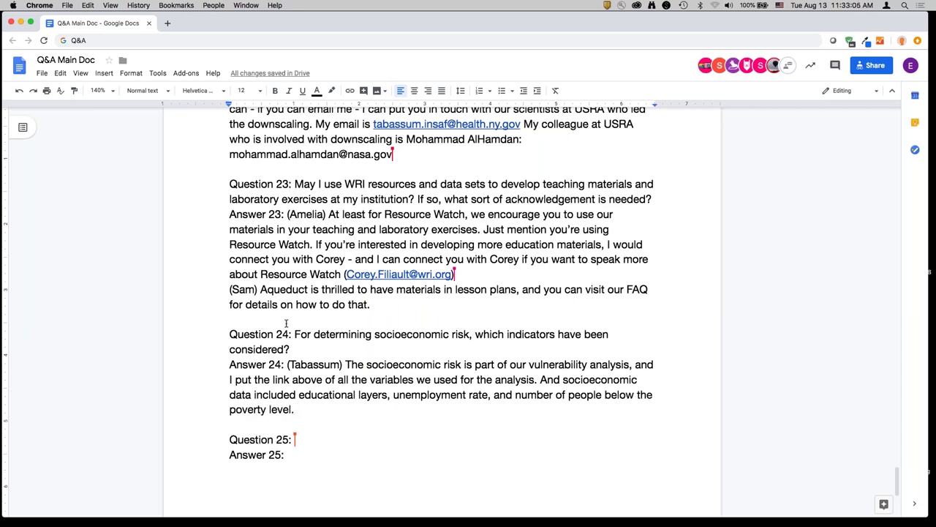
type(" a")
type("gain")
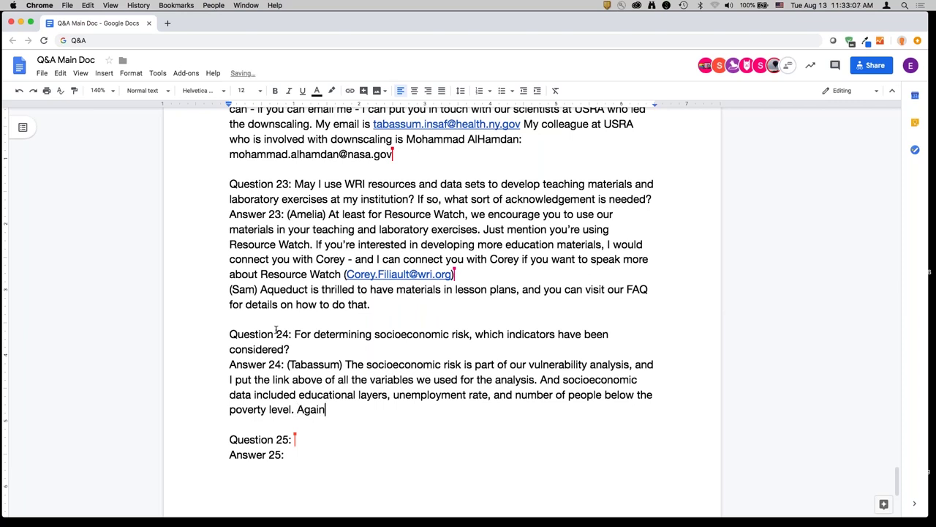
type(", I'll put in the link ")
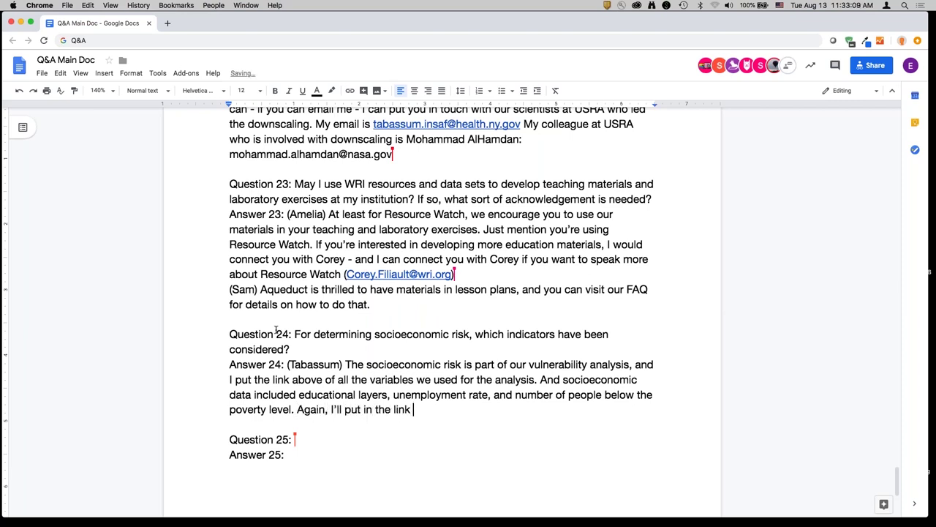
type("to the paper, as well, so you can look")
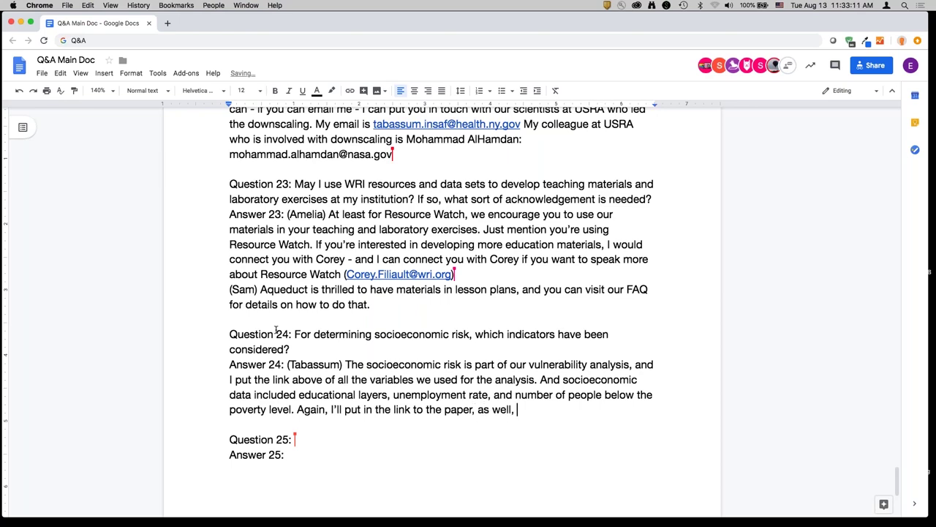
type(" at all the detail")
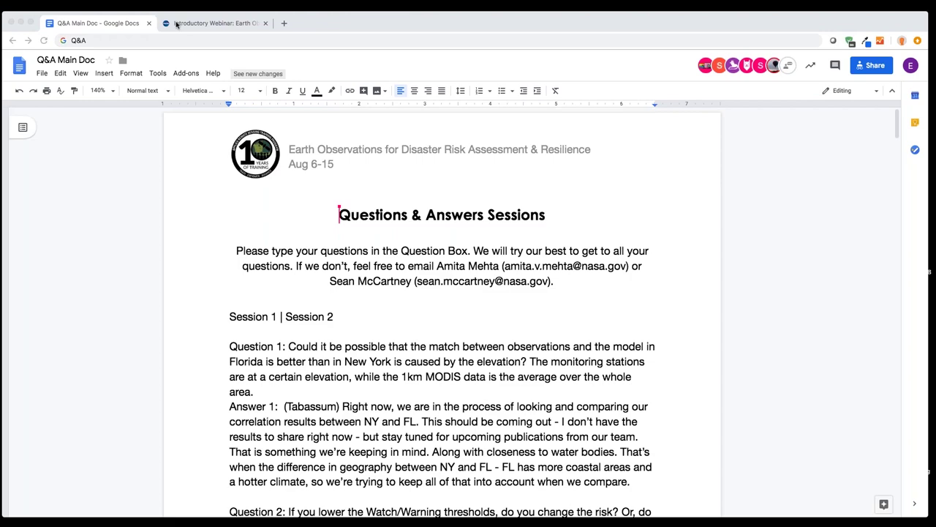
Switch to the Introductory Webinar tab and scroll the ARSET disaster risk page back to its top
left_click(176, 25)
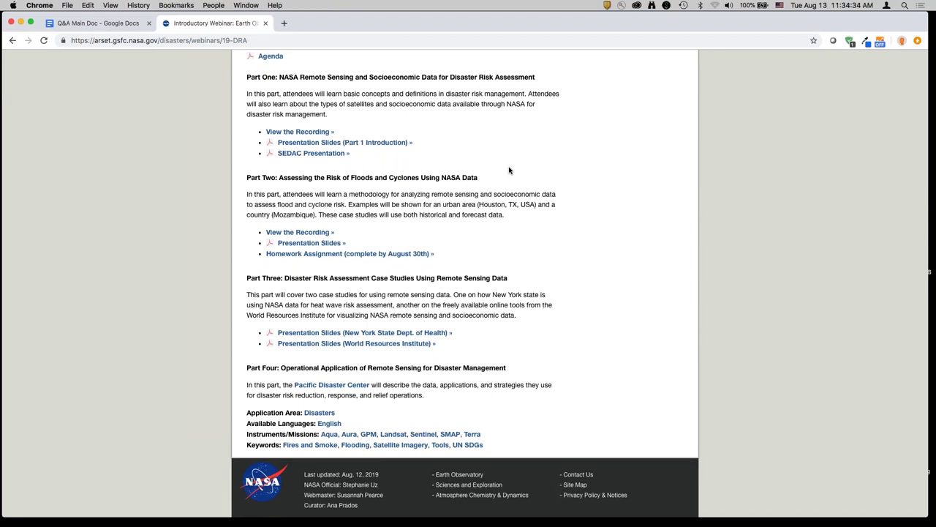
scroll(510, 170, "up", 1)
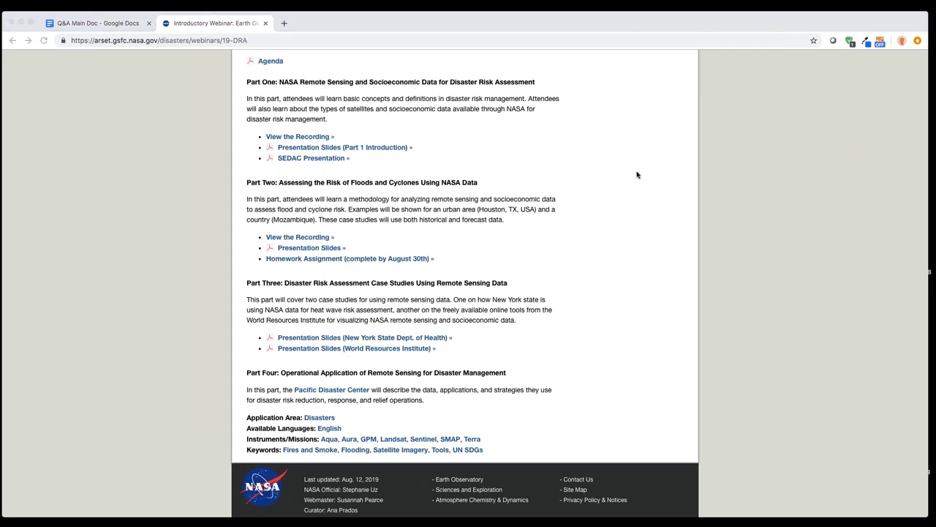
scroll(636, 174, "up", 15)
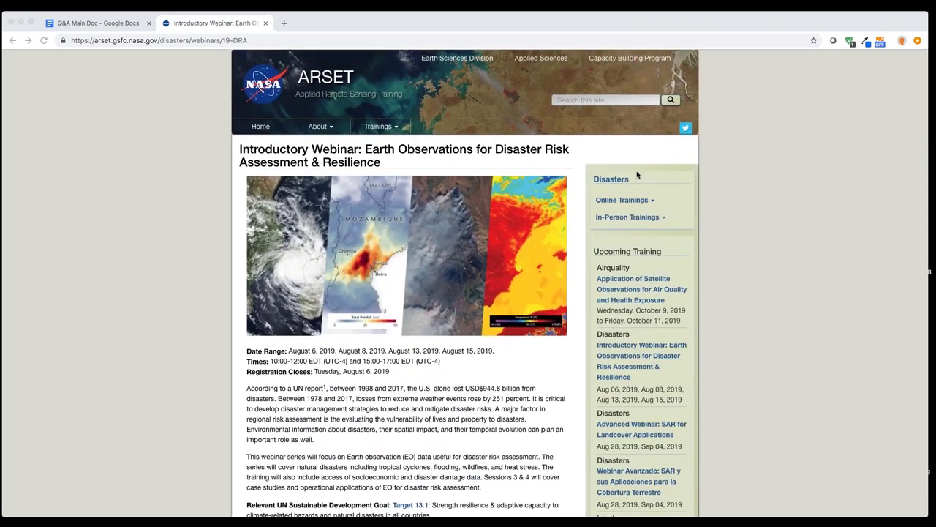